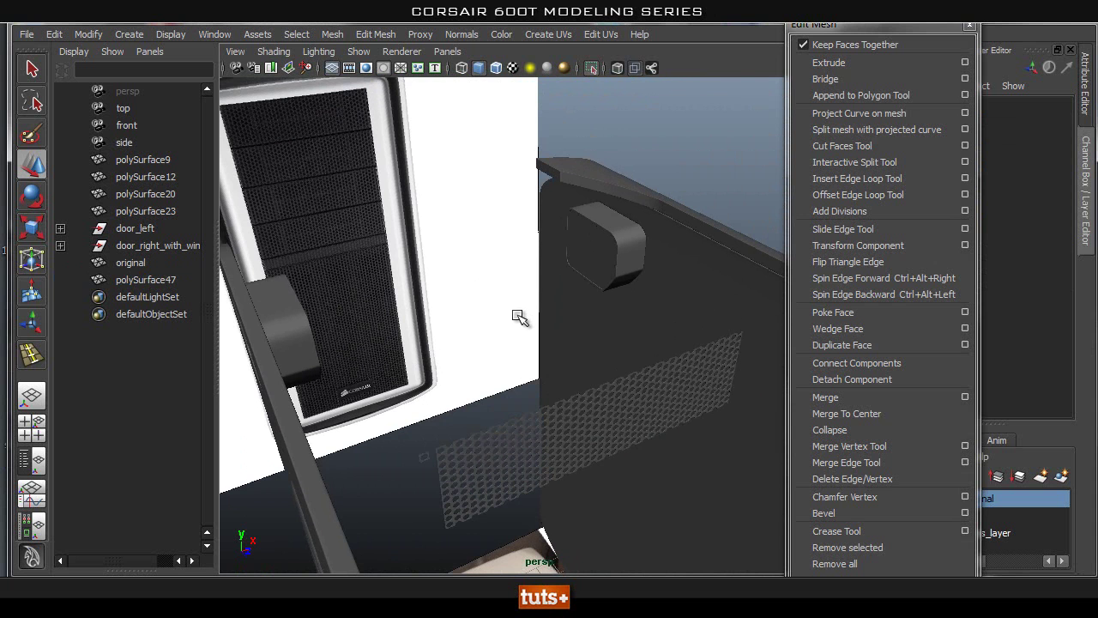
Examine the existing perforated mesh strip against the front panel grille in the reference image.
left_click_drag(571, 321, 564, 311, "alt")
mouse_move(575, 285)
right_mouse_down("alt")
mouse_move(586, 329)
mouse_move(561, 297)
right_mouse_up("alt")
middle_click_drag(539, 322, 475, 319, "alt")
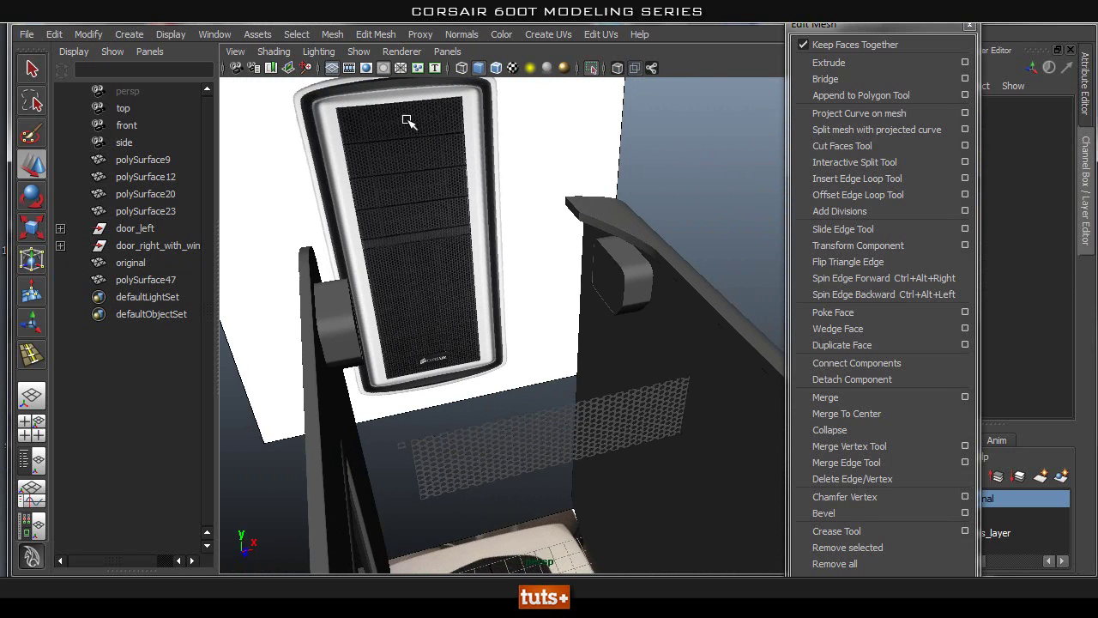
middle_click_drag(438, 223, 470, 248, "alt")
left_click_drag(384, 208, 395, 201, "alt")
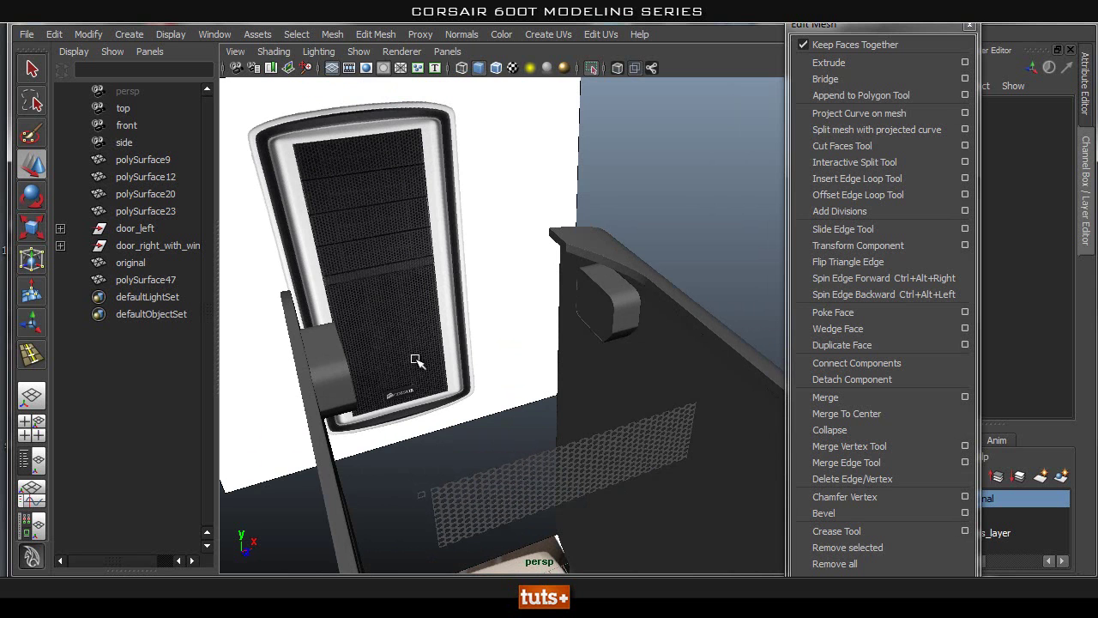
middle_click_drag(562, 364, 468, 286, "alt")
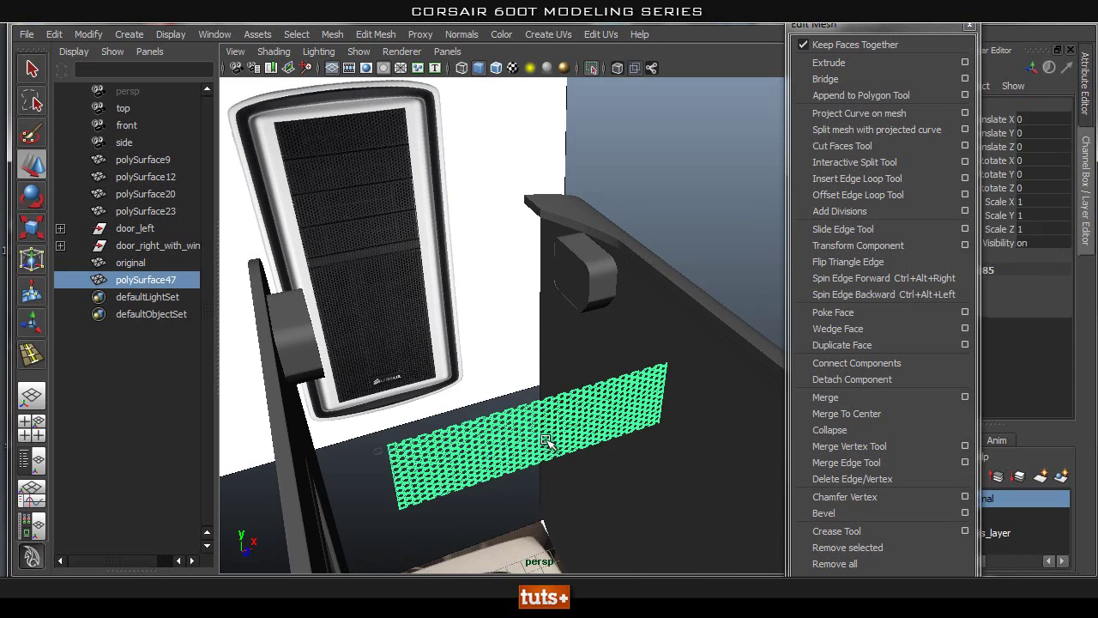
middle_click_drag(491, 288, 506, 313, "alt")
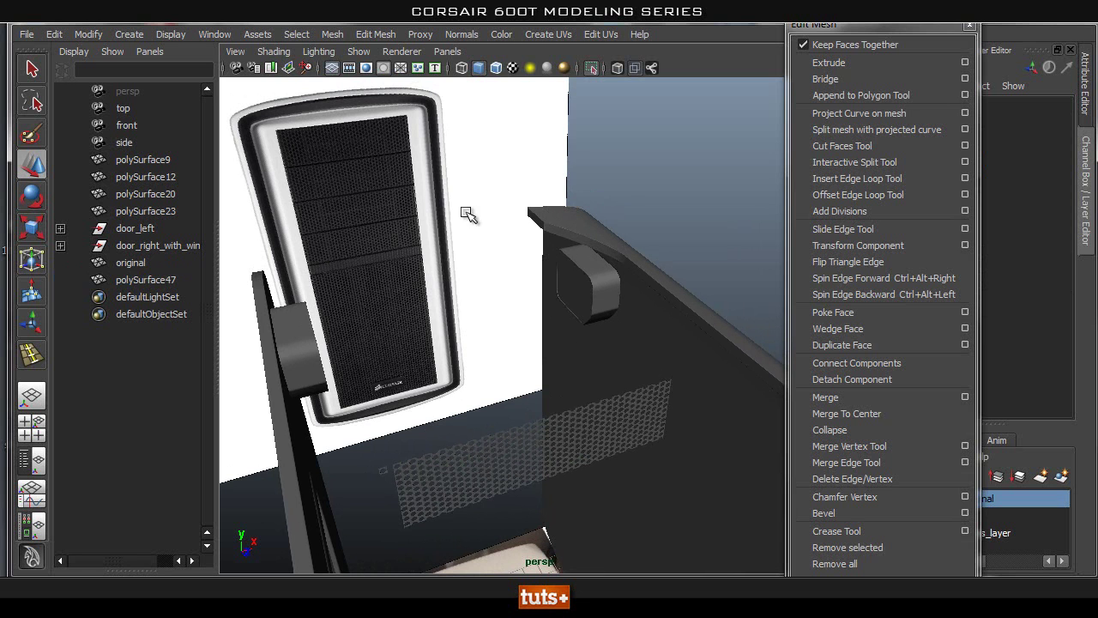
left_click(554, 439)
left_click(537, 429)
left_click(541, 450)
left_click_drag(426, 276, 479, 271, "alt")
left_click(479, 271)
left_click_drag(533, 312, 461, 302, "alt")
left_click(635, 294)
left_click(500, 318)
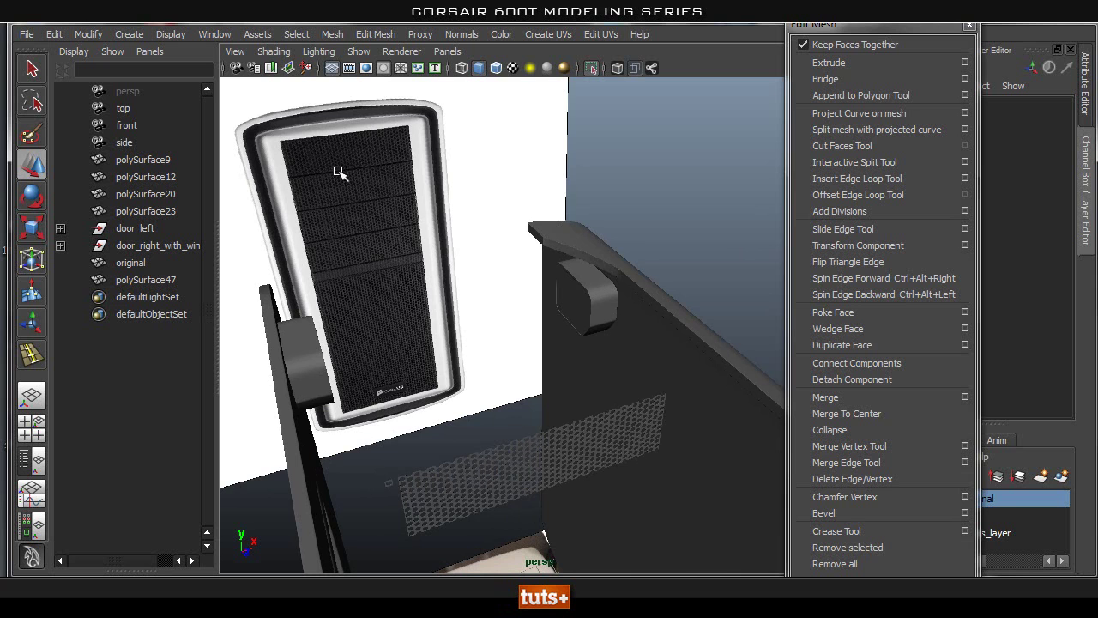
Inspect the original single-hole tile and compare it with the perforated strip duplicated from it.
middle_click_drag(454, 352, 421, 262, "alt")
right_click_drag(421, 262, 419, 375, "alt")
left_click_drag(418, 375, 367, 268, "alt")
left_click(496, 357)
left_click_drag(598, 266, 432, 303, "alt")
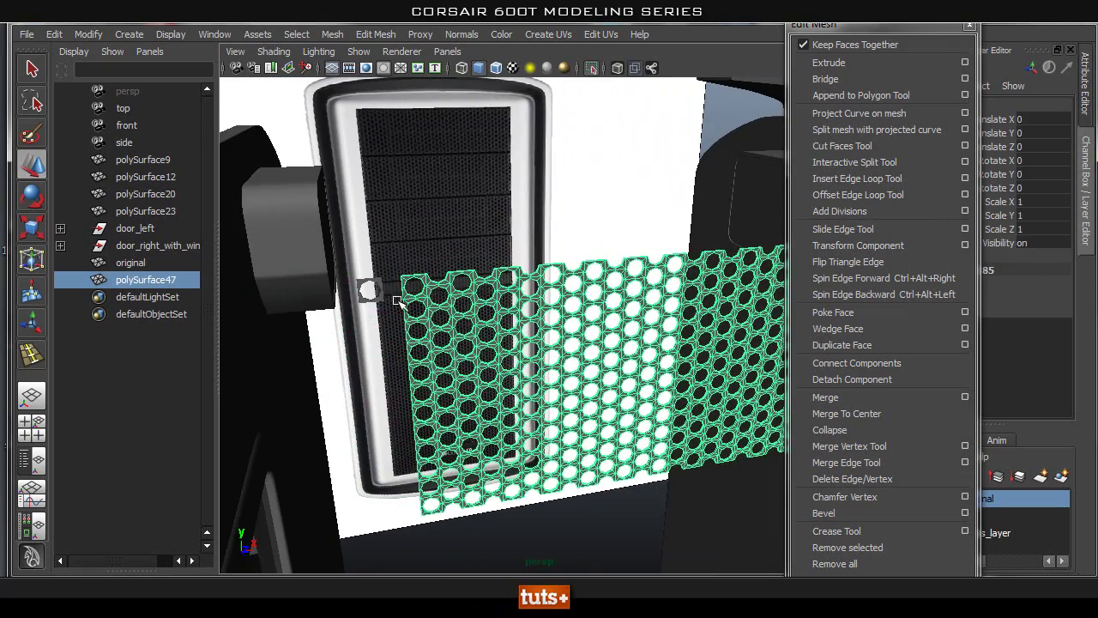
left_click(360, 293)
key("f")
right_click_drag(610, 303, 441, 340, "alt")
left_click_drag(443, 341, 376, 243, "alt")
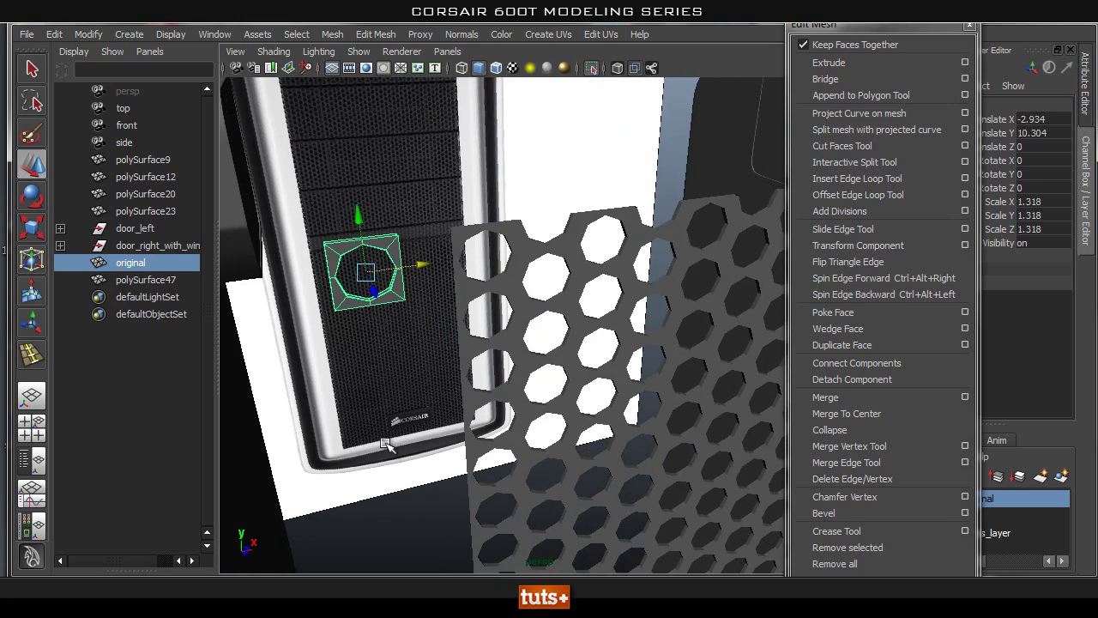
left_click_drag(472, 430, 440, 249, "alt")
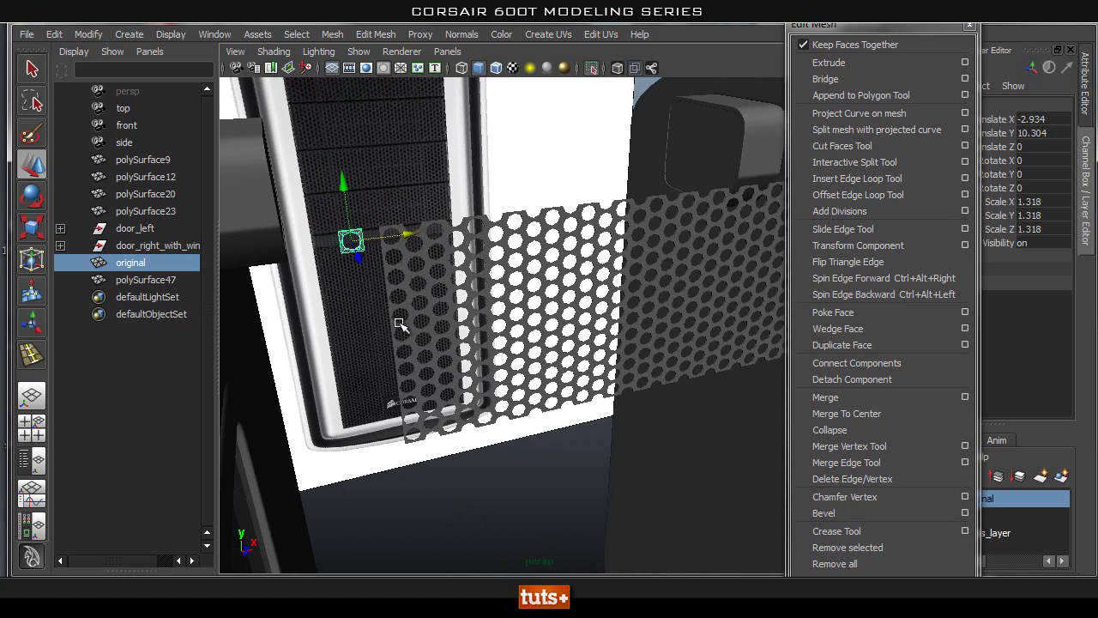
right_click_drag(660, 270, 539, 326, "alt")
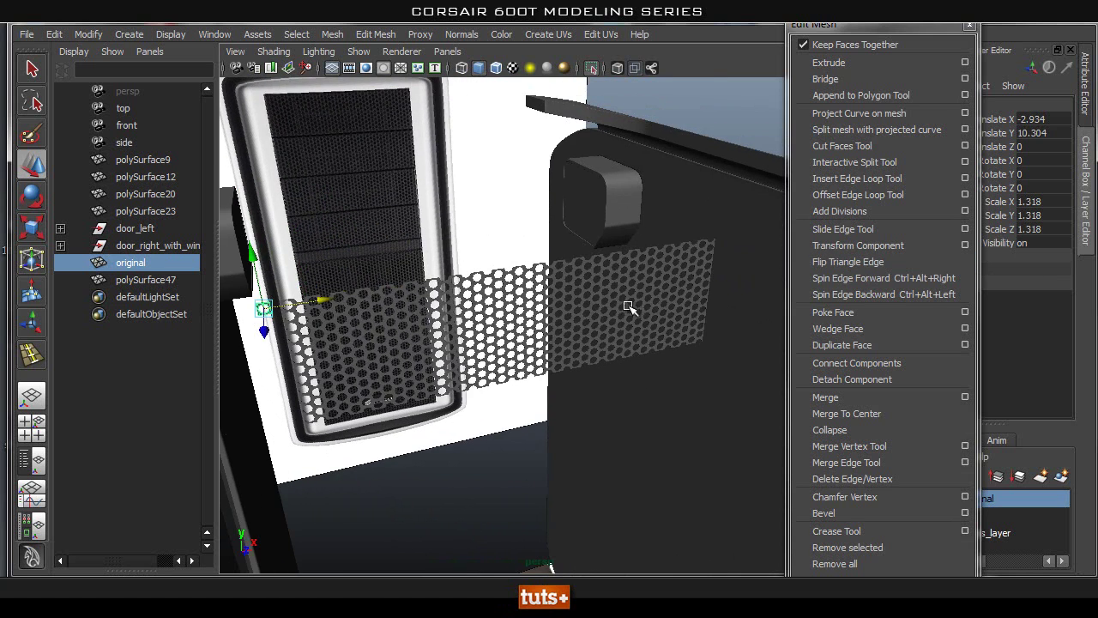
left_click_drag(513, 327, 559, 332, "alt")
left_click_drag(476, 335, 538, 337, "alt")
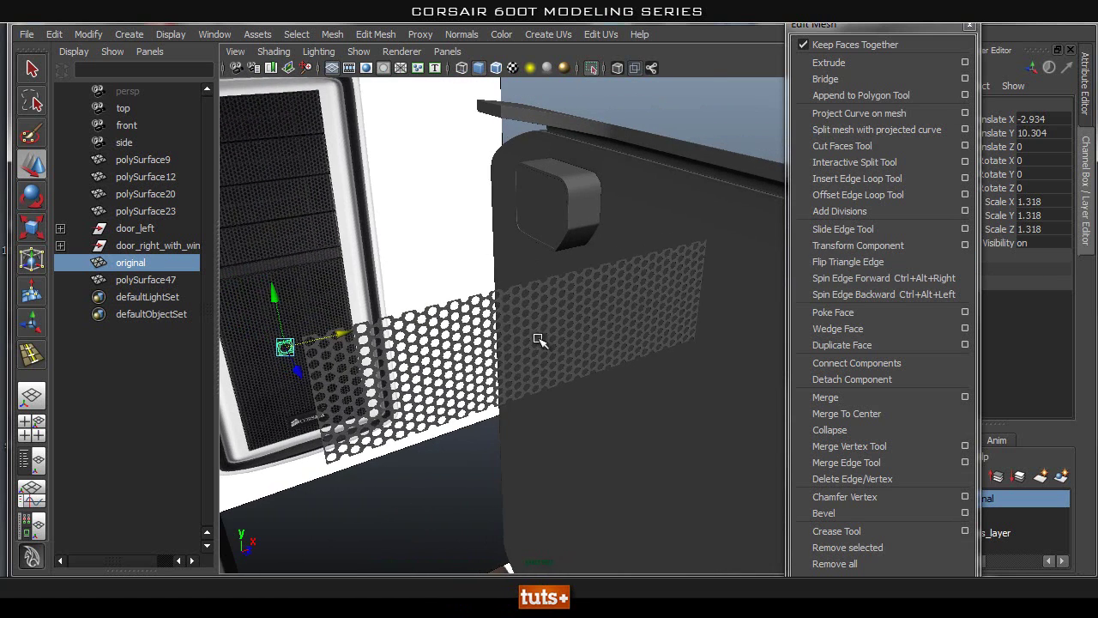
Delete the perforated mesh strip together with the original single-hole tile.
left_click(513, 336)
left_click_drag(446, 359, 396, 337, "alt")
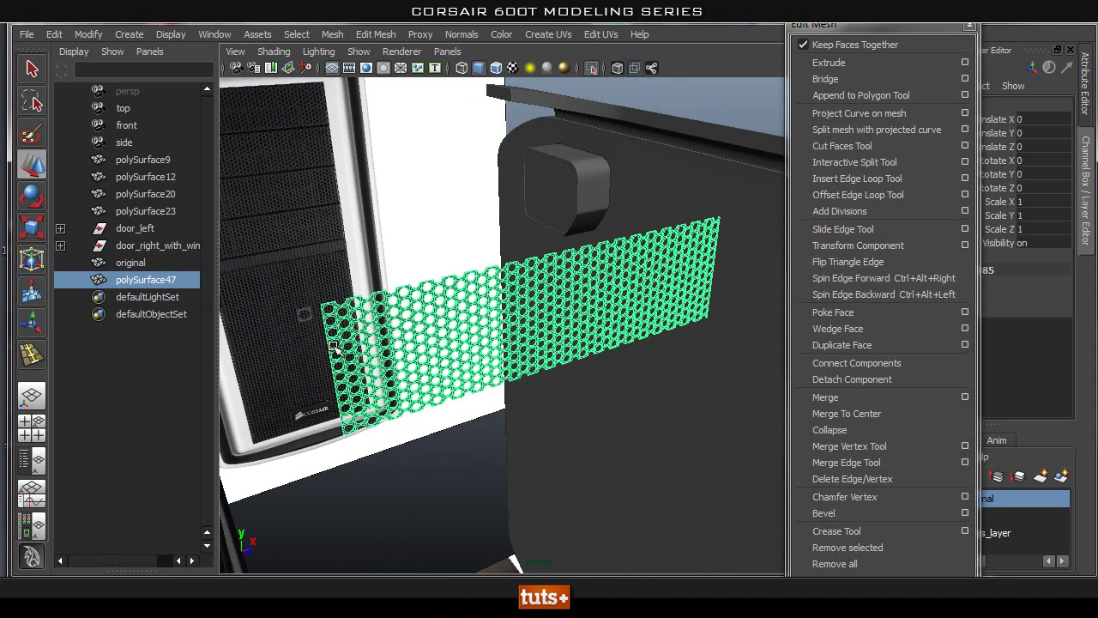
key("Delete")
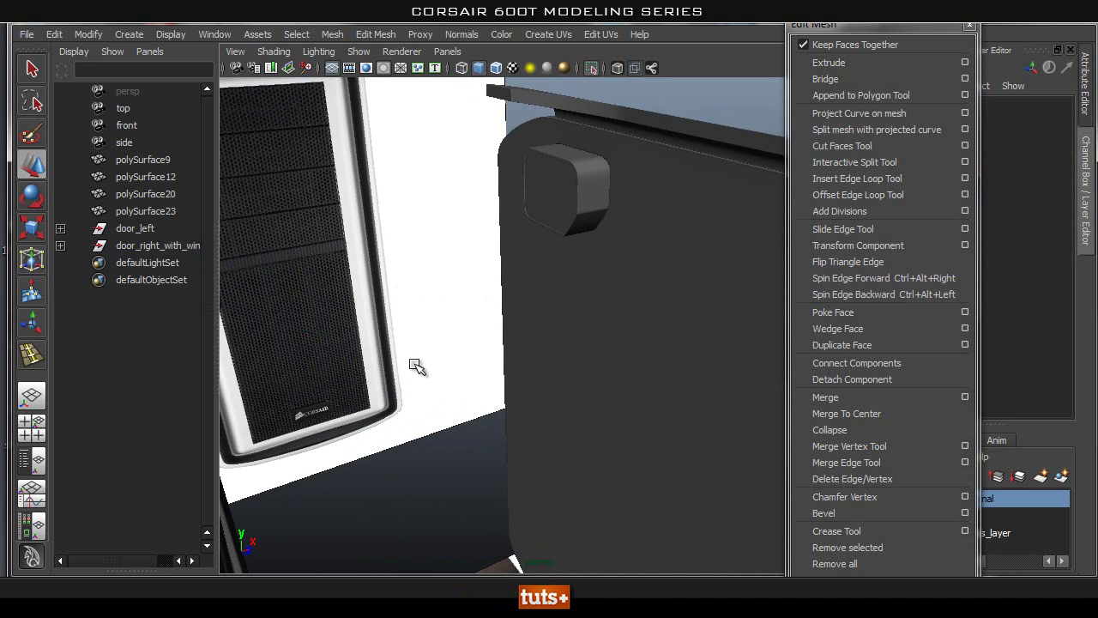
Switch to the front view and frame the top of the front panel grille in the reference image.
right_click_drag(441, 364, 63, 343, "alt")
left_click_drag(454, 398, 470, 206, "alt")
middle_click_drag(471, 206, 527, 358, "alt")
key("space")
left_click_drag(527, 359, 525, 388)
scroll(452, 403, "up", 1)
middle_click_drag(415, 438, 502, 404, "alt")
scroll(503, 394, "up", 1)
middle_click_drag(390, 320, 431, 357, "alt")
right_click_drag(360, 315, 478, 318, "alt")
middle_click_drag(525, 279, 518, 329, "alt")
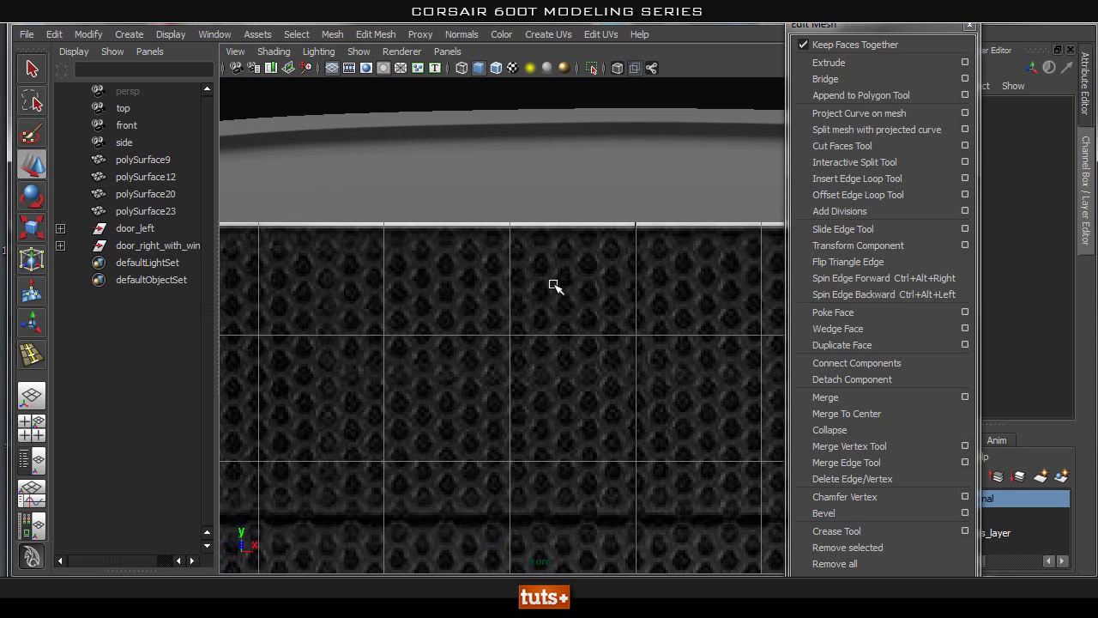
Examine the size and staggered spacing of the holes along the grille's upper edge in the reference image.
scroll(527, 314, "up", 3)
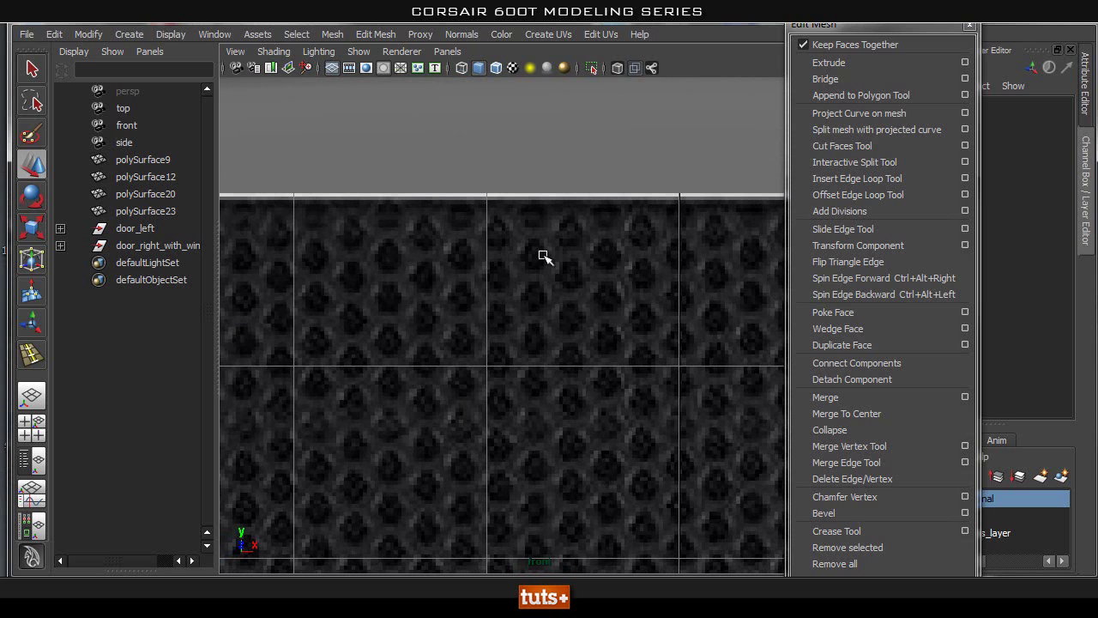
middle_click_drag(531, 261, 527, 277, "alt")
scroll(521, 289, "up", 2)
middle_click_drag(530, 365, 682, 359, "alt")
middle_click_drag(427, 351, 549, 343, "alt")
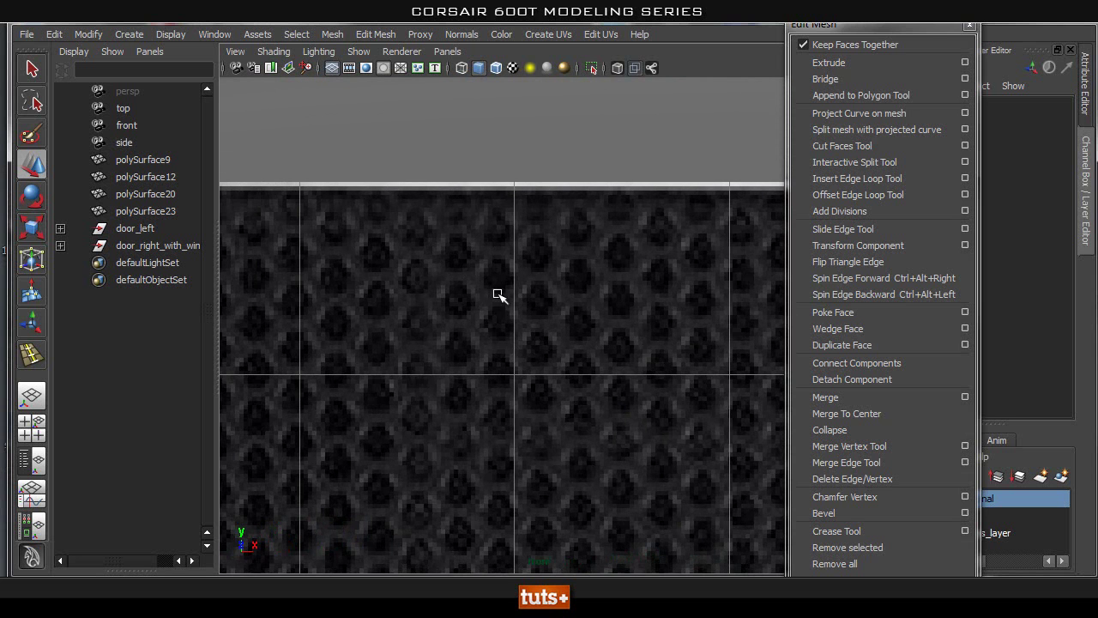
middle_click_drag(459, 268, 469, 290, "alt")
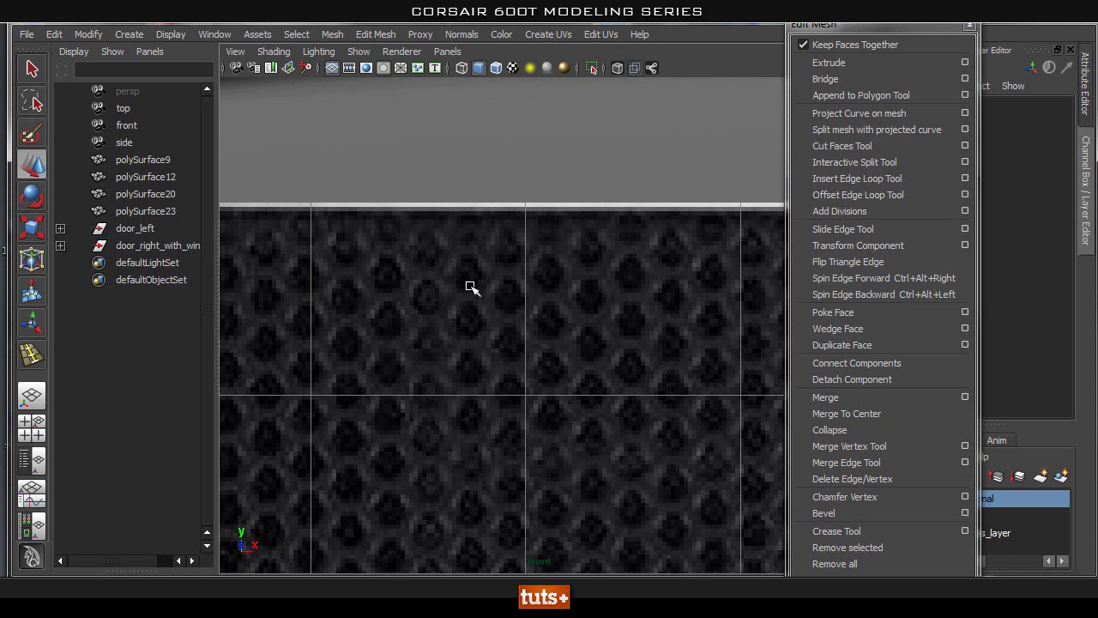
right_click_drag(540, 314, 446, 314, "alt")
middle_click_drag(502, 314, 509, 270, "alt")
right_click_drag(525, 293, 551, 304, "alt")
middle_click_drag(544, 306, 512, 312, "alt")
right_click_drag(500, 328, 530, 326, "alt")
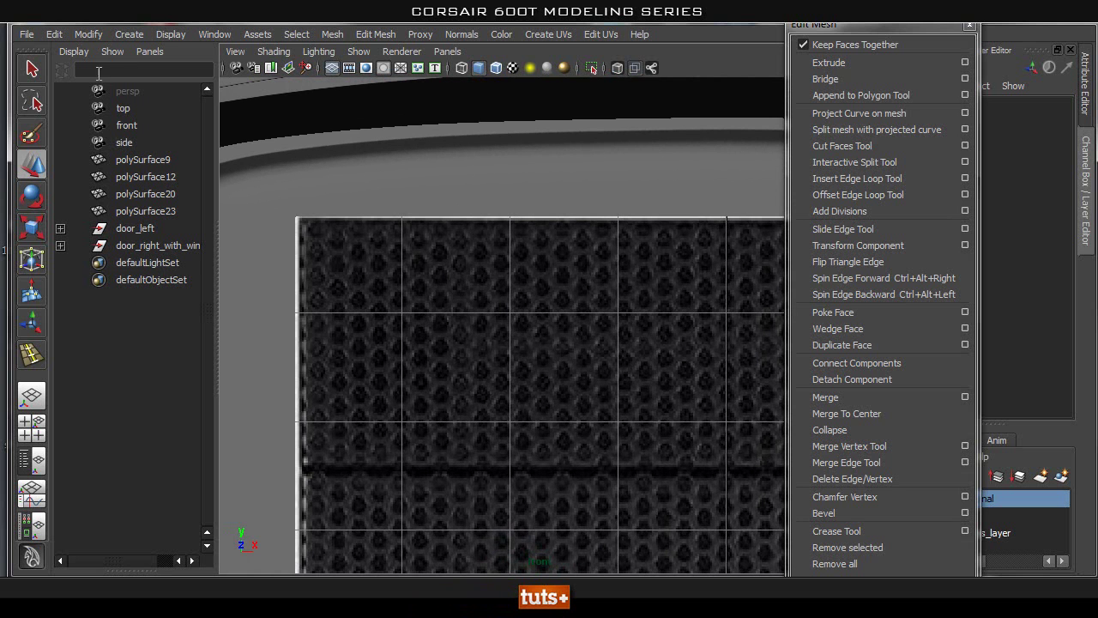
Create a polygon pipe over one grille hole, about 0.095 in radius, 0.056 high and 0.01 thick.
left_click(121, 38)
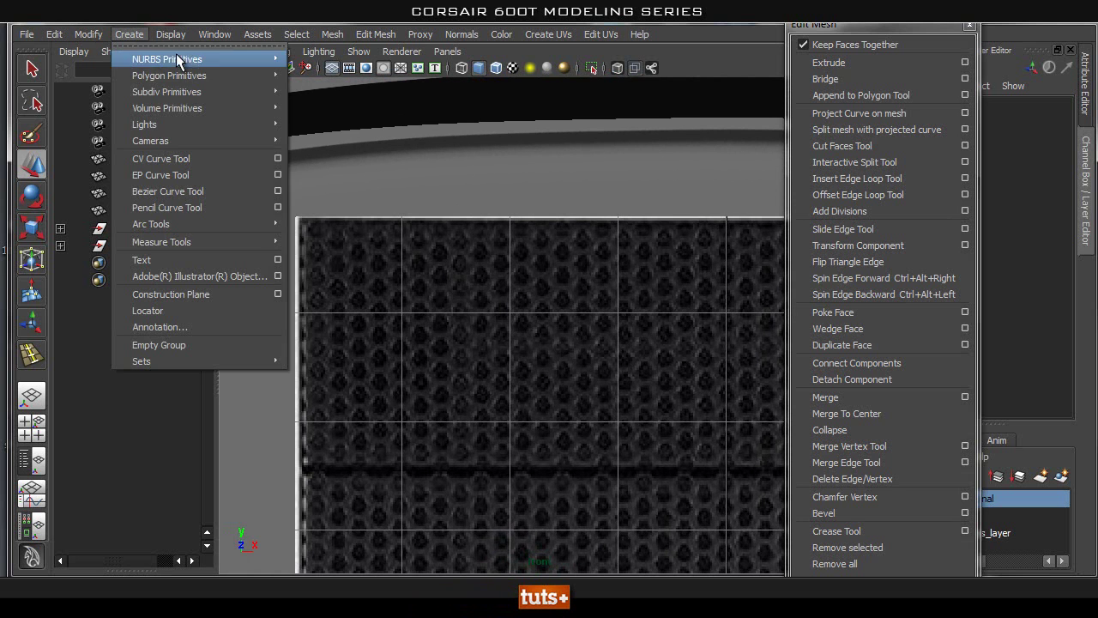
mouse_move(221, 76)
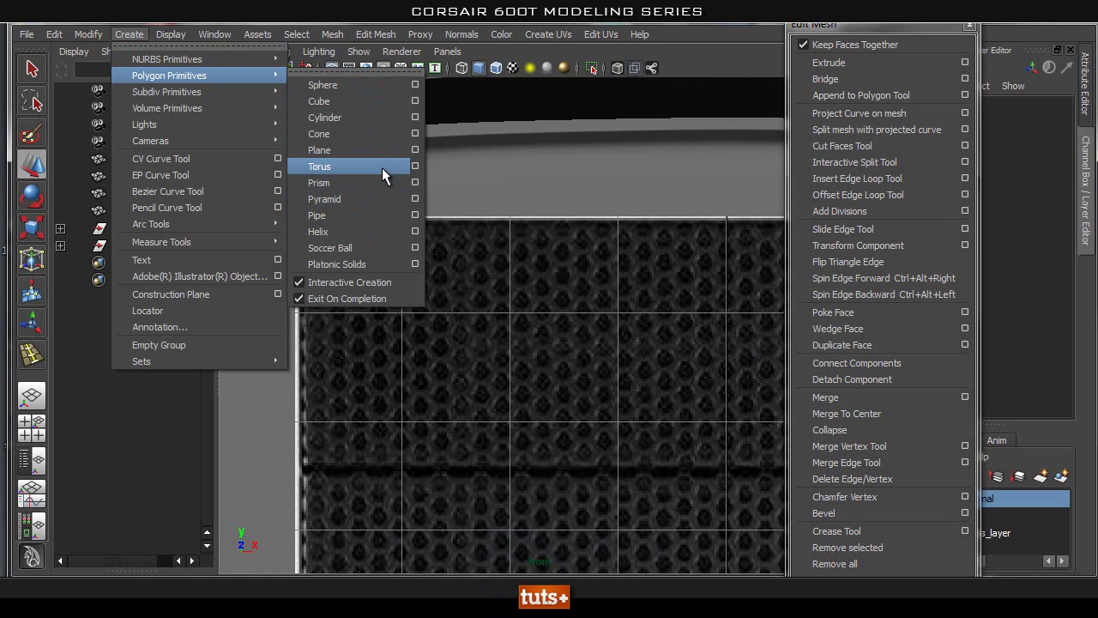
left_click(354, 207)
scroll(466, 318, "up", 5)
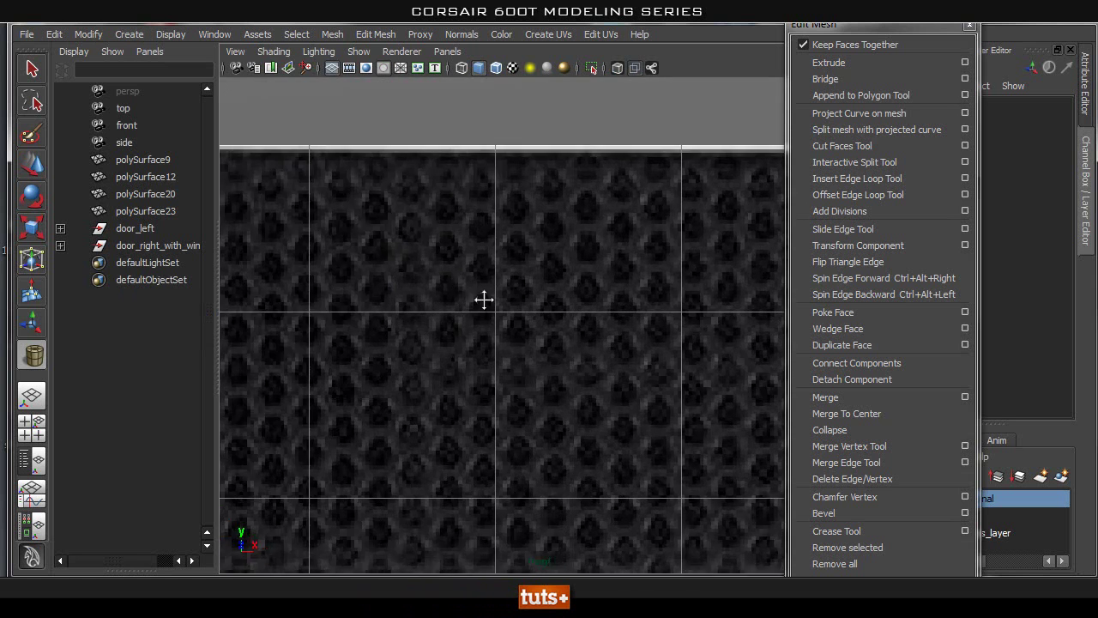
scroll(500, 343, "up", 2)
left_click_drag(460, 298, 505, 292)
scroll(473, 305, "up", 2)
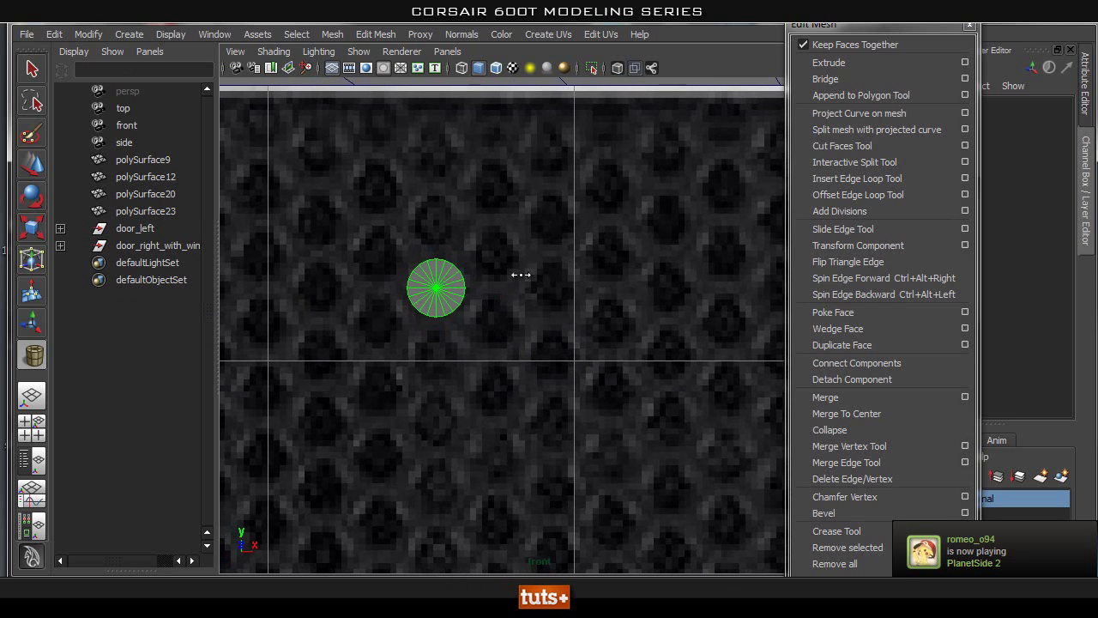
left_click_drag(508, 312, 385, 300)
scroll(504, 273, "up", 3)
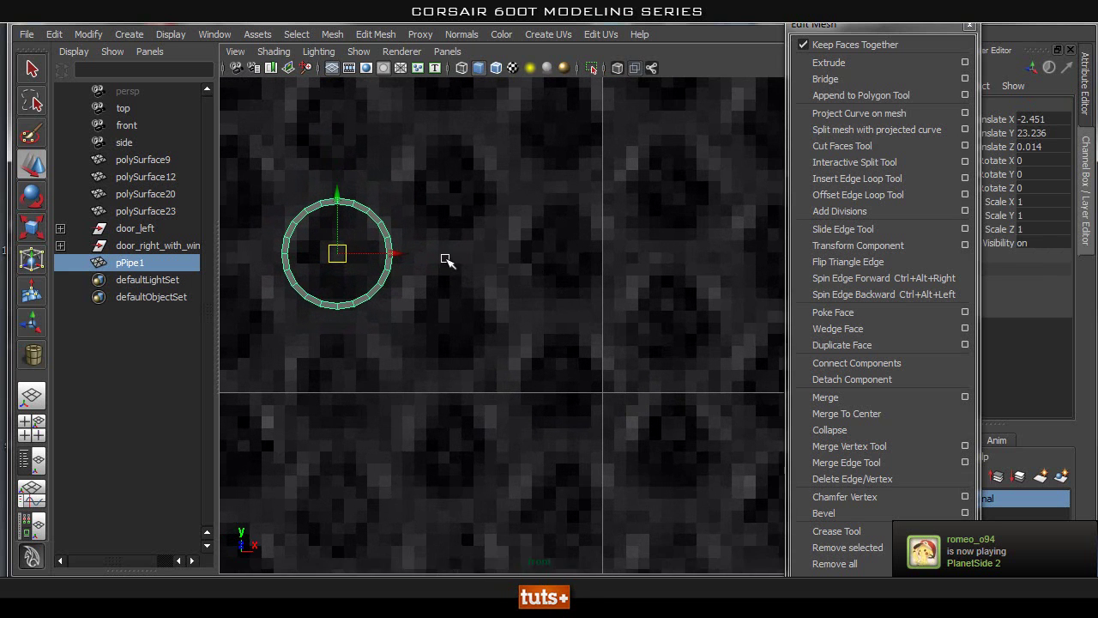
Set the pipe's Subdivisions Axis to 8.
middle_click_drag(504, 273, 589, 308, "alt")
scroll(578, 296, "up", 1)
left_click_drag(844, 28, 756, 25)
left_click(910, 302)
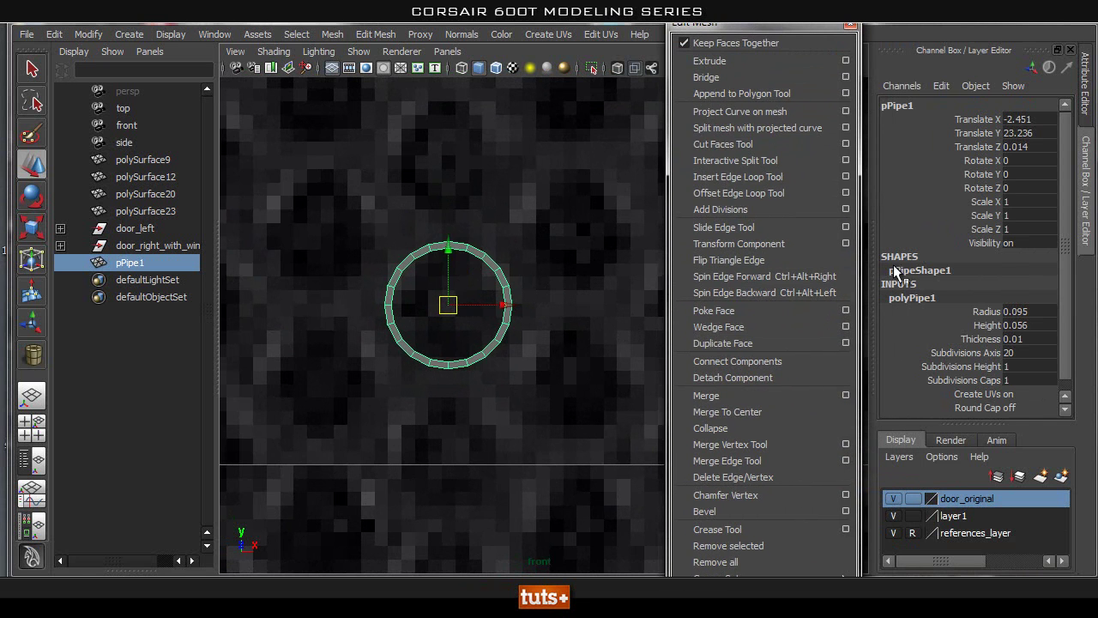
left_click(1022, 353)
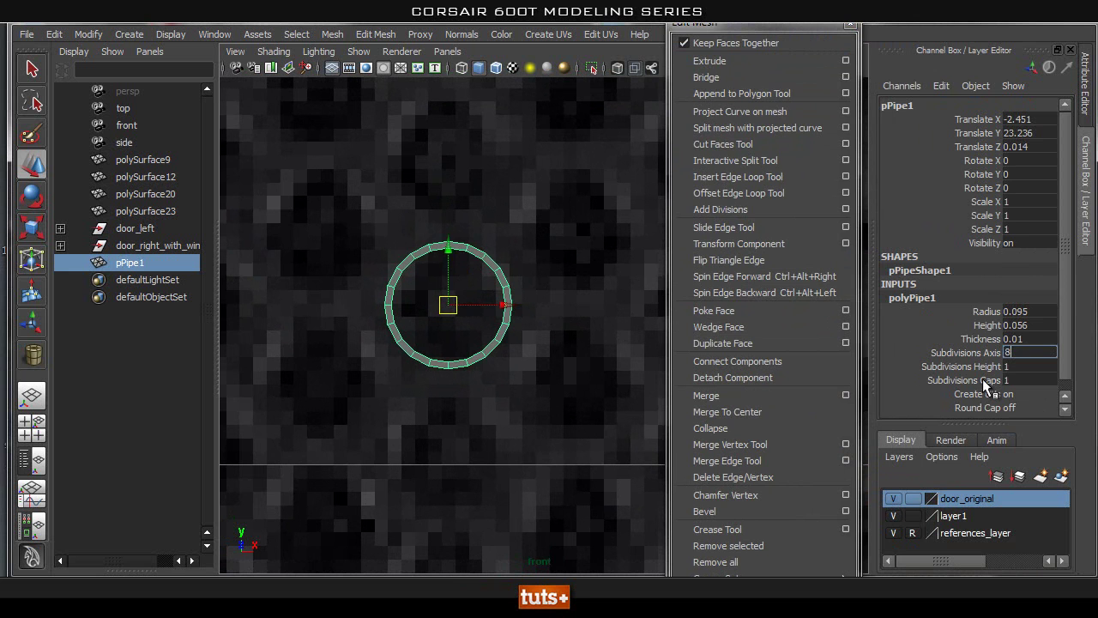
type("8")
key("Return")
Square off the pipe's upper-right outer corner by snapping its vertices level with the top and right outer vertices.
scroll(441, 294, "up", 4)
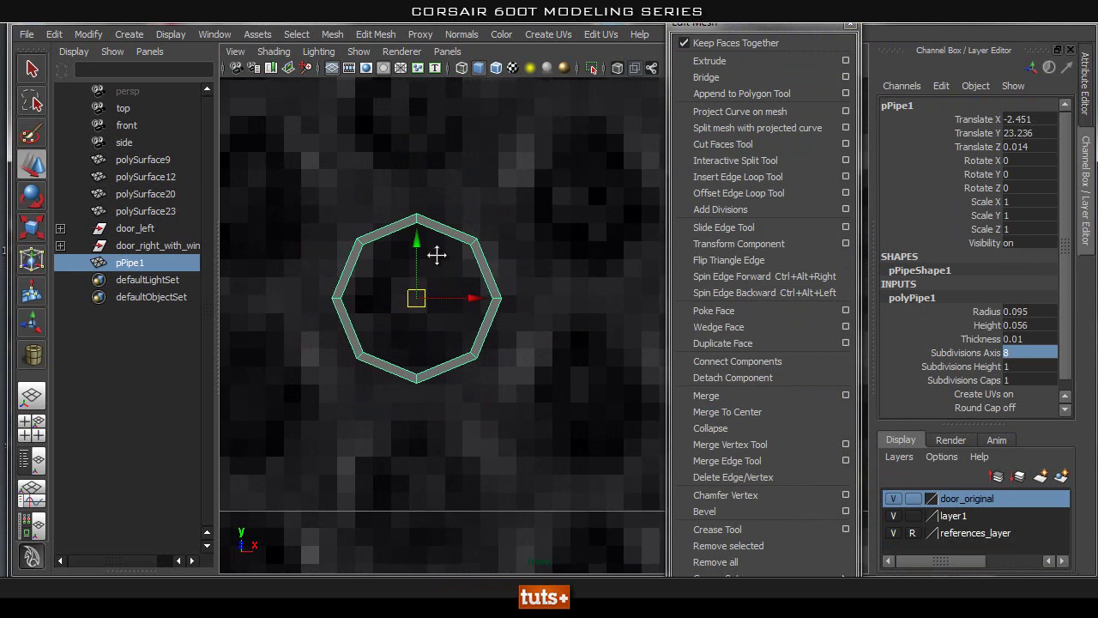
scroll(466, 314, "down", 6)
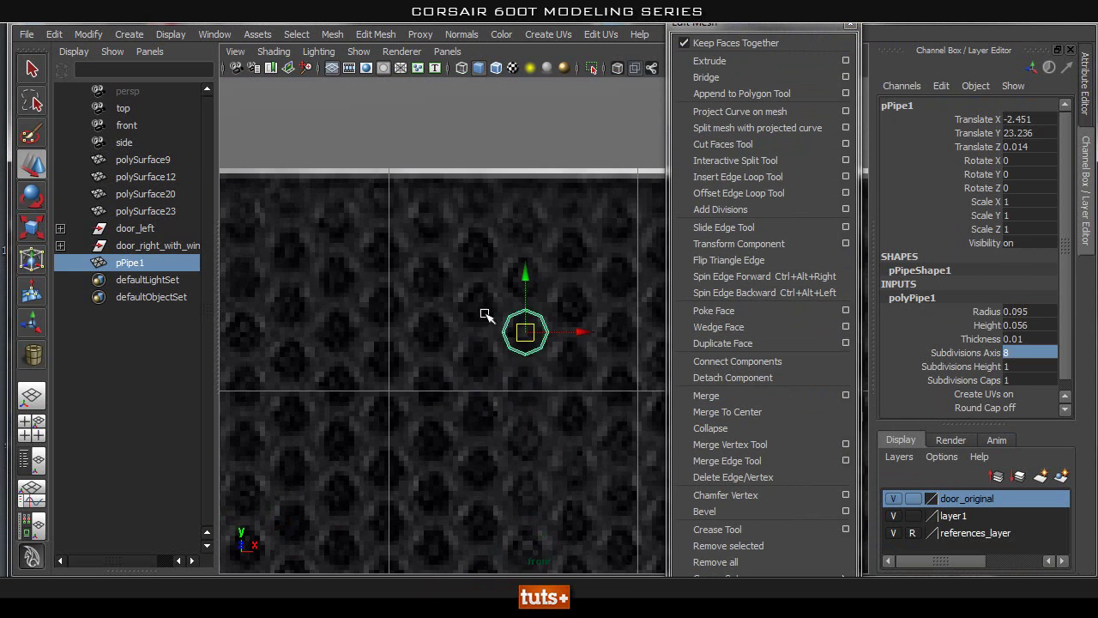
scroll(503, 309, "up", 3)
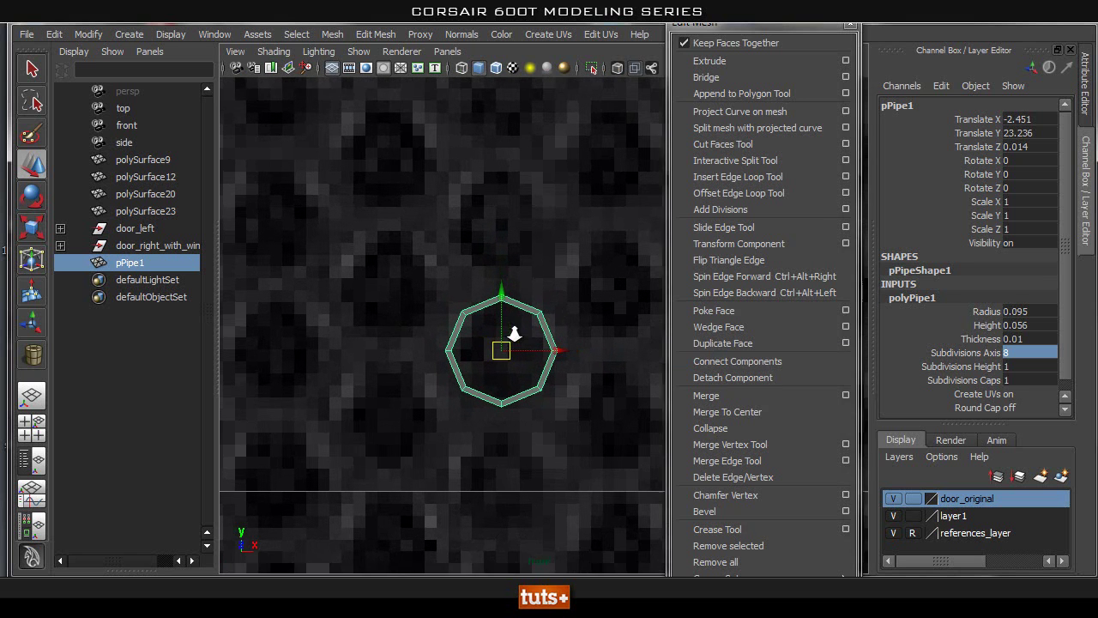
right_click_drag(512, 298, 487, 276)
left_click_drag(513, 295, 513, 295)
left_click_drag(597, 296, 530, 324)
left_click(542, 252)
middle_click(494, 288)
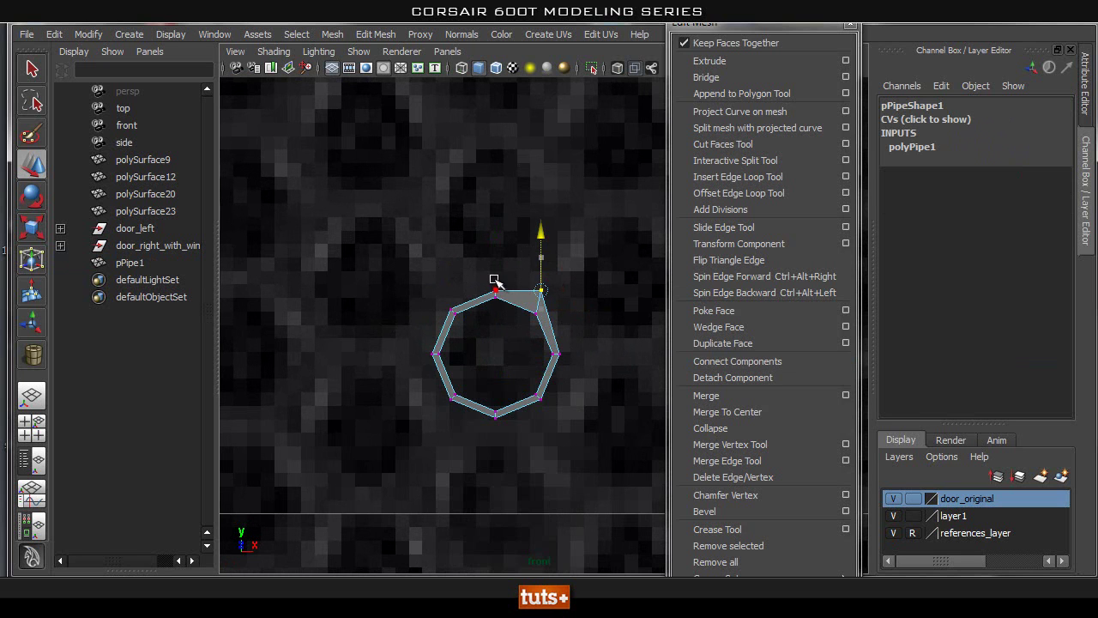
left_click(598, 290)
key("v")
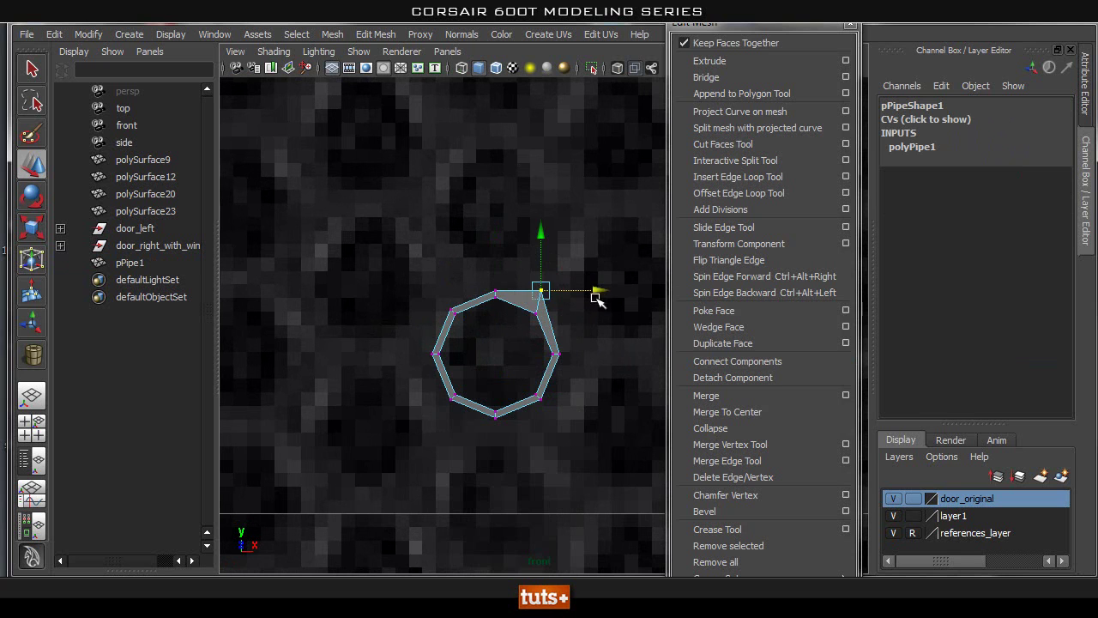
middle_click_drag(562, 356, 561, 358)
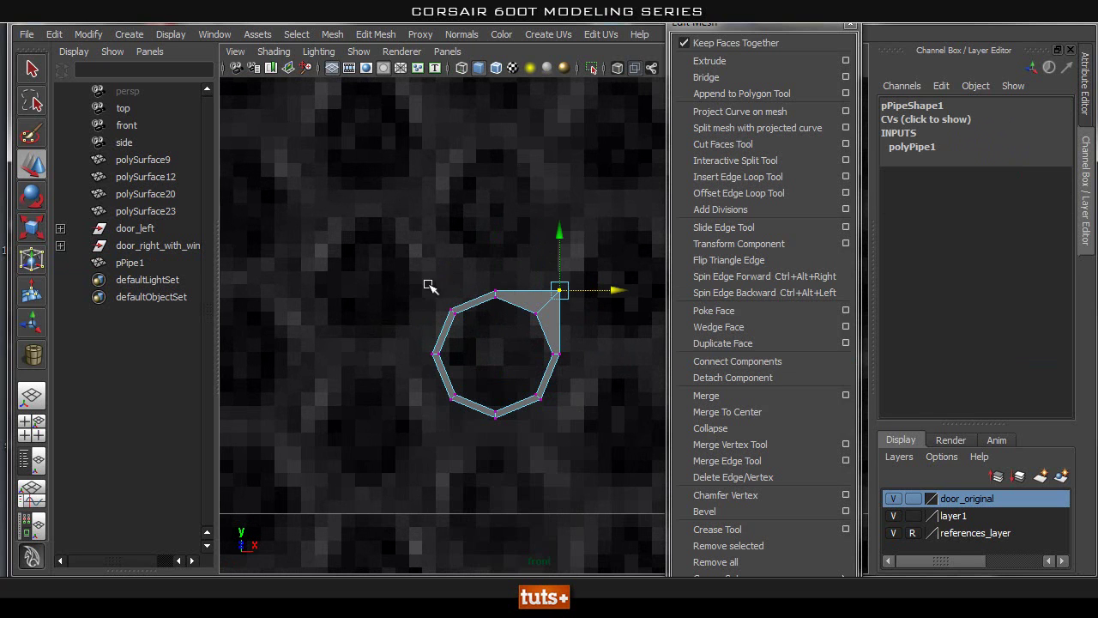
Square off the pipe's upper-left outer corner by snapping its vertices level with the top and left outer vertices.
left_click_drag(455, 318, 453, 315)
left_click(449, 251)
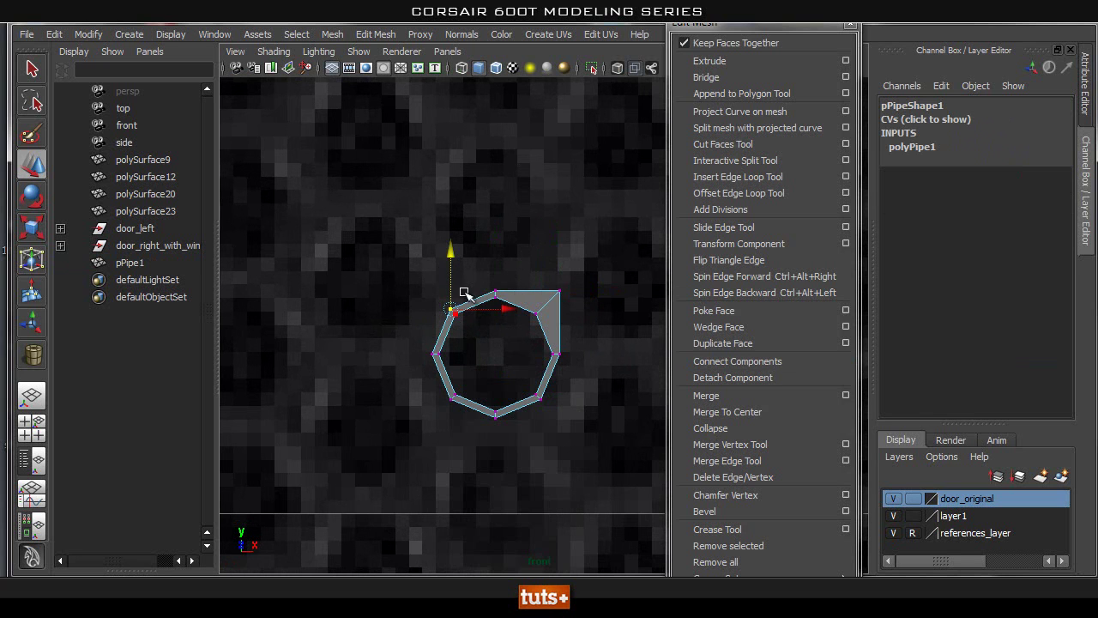
middle_click_drag(492, 289, 464, 289)
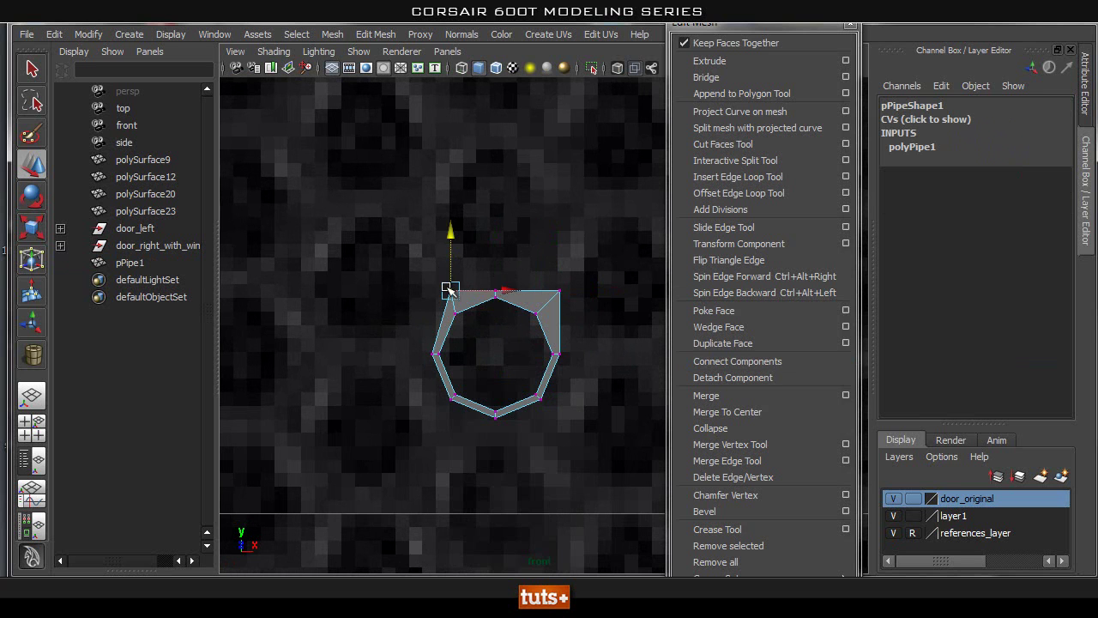
left_click(505, 294)
middle_click_drag(433, 358, 435, 358)
Square off the pipe's lower-left outer corner by snapping its vertices level with the left and bottom outer vertices.
middle_click_drag(449, 452, 426, 361, "alt")
left_click_drag(442, 359, 439, 348)
middle_click_drag(487, 336, 421, 296)
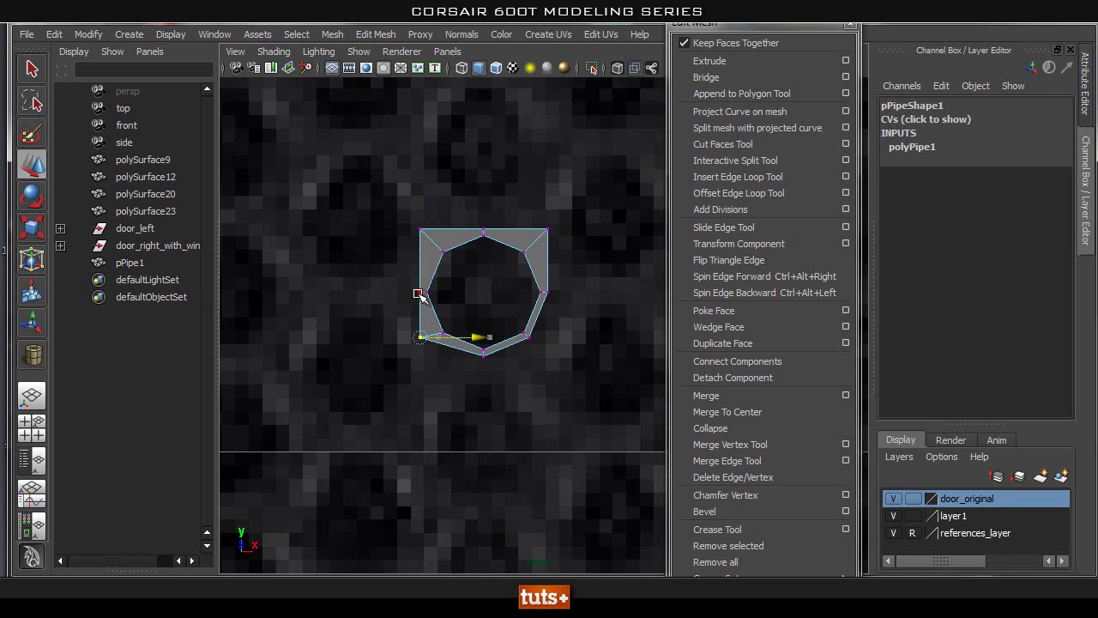
middle_click_drag(480, 358, 498, 361)
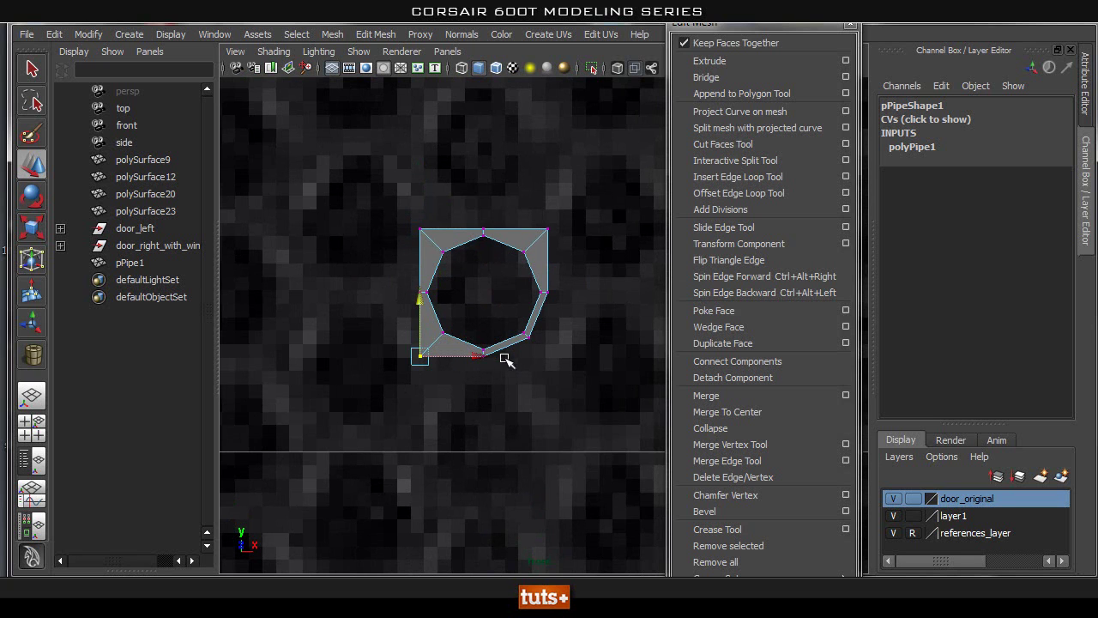
Square off the pipe's lower-right outer corner by snapping its vertices level with the bottom and right outer vertices.
left_click(526, 338)
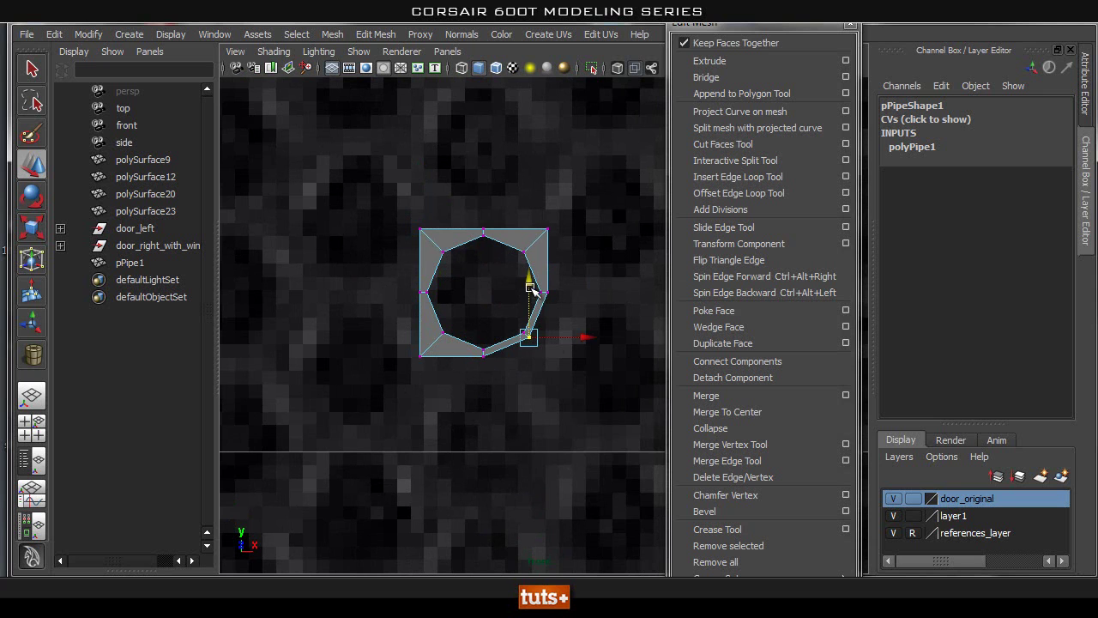
middle_click_drag(489, 357, 525, 367)
left_click(582, 357)
middle_click_drag(552, 294, 557, 297)
left_click(582, 301)
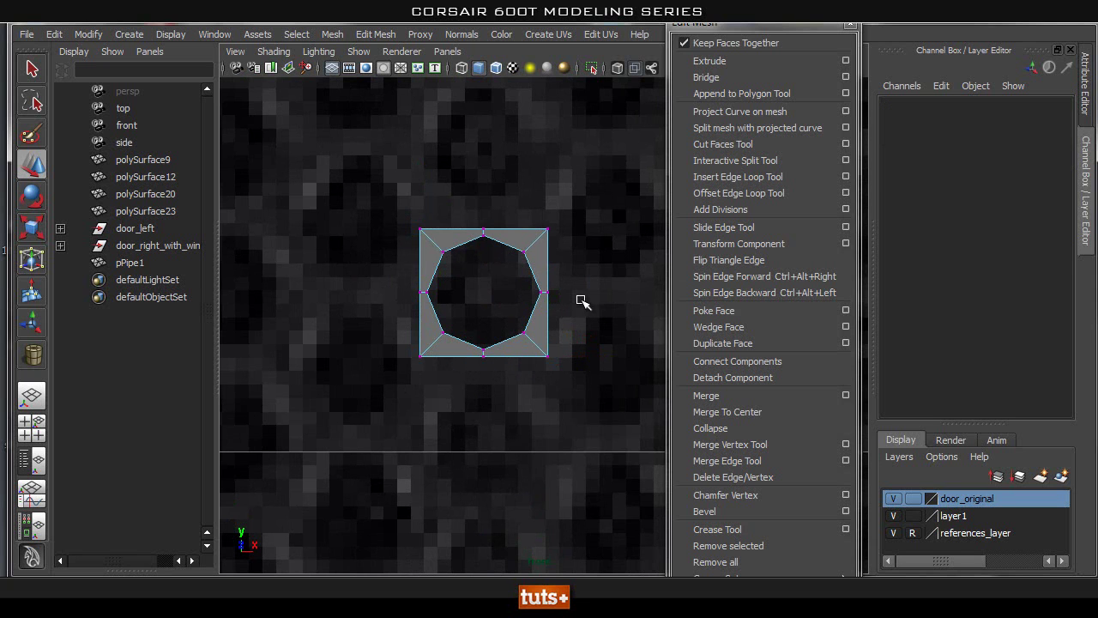
Return to the perspective view, select the whole pipe in object mode and frame it.
middle_click_drag(460, 329, 463, 336, "alt")
key("space")
left_click_drag(473, 330, 474, 302)
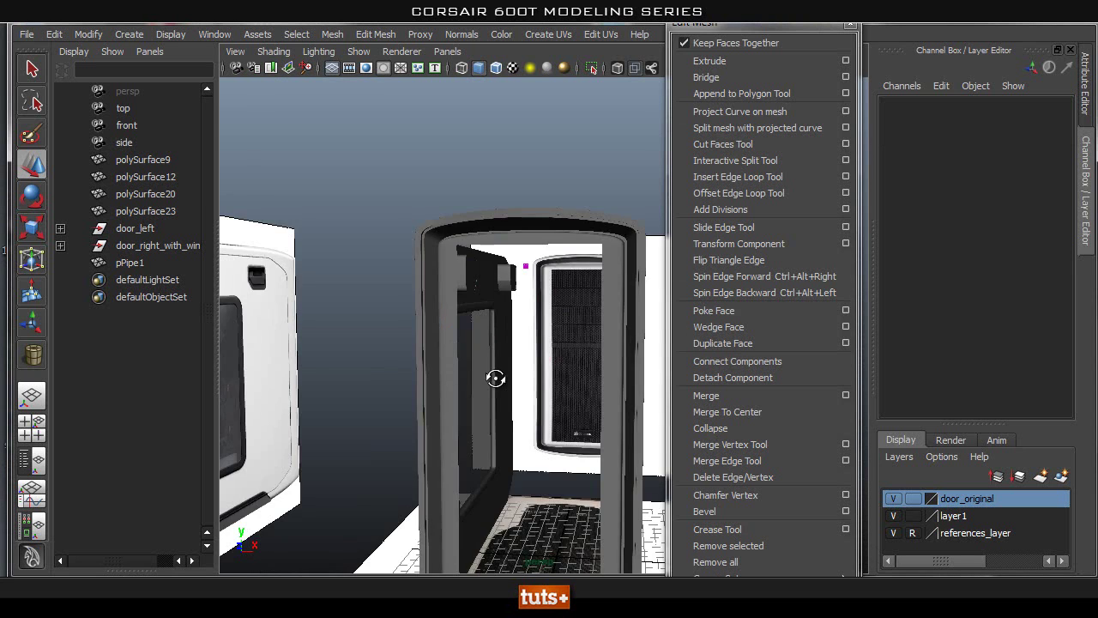
left_click_drag(493, 378, 556, 404, "alt")
middle_click_drag(425, 251, 472, 401, "alt")
key("q")
right_click_drag(457, 306, 512, 280)
left_click(452, 310)
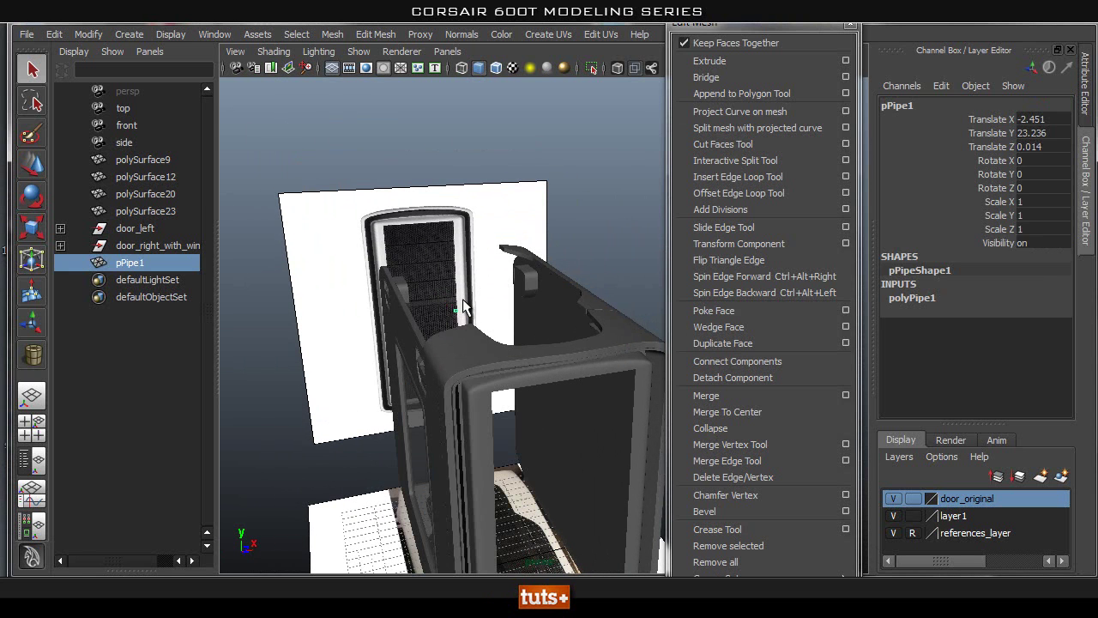
key("f")
Select the full loop of outer side faces around the square pipe and delete them.
left_click_drag(461, 355, 573, 378, "alt")
right_click_drag(478, 214, 478, 255)
left_click(477, 223)
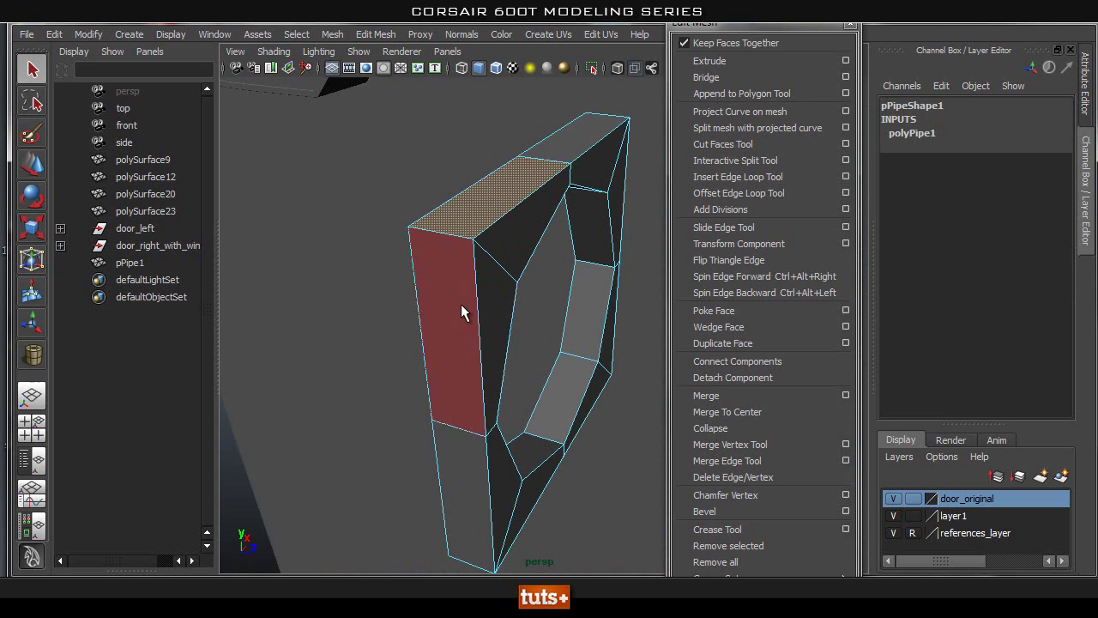
double_click(461, 301, "shift")
left_click_drag(609, 358, 438, 341, "alt")
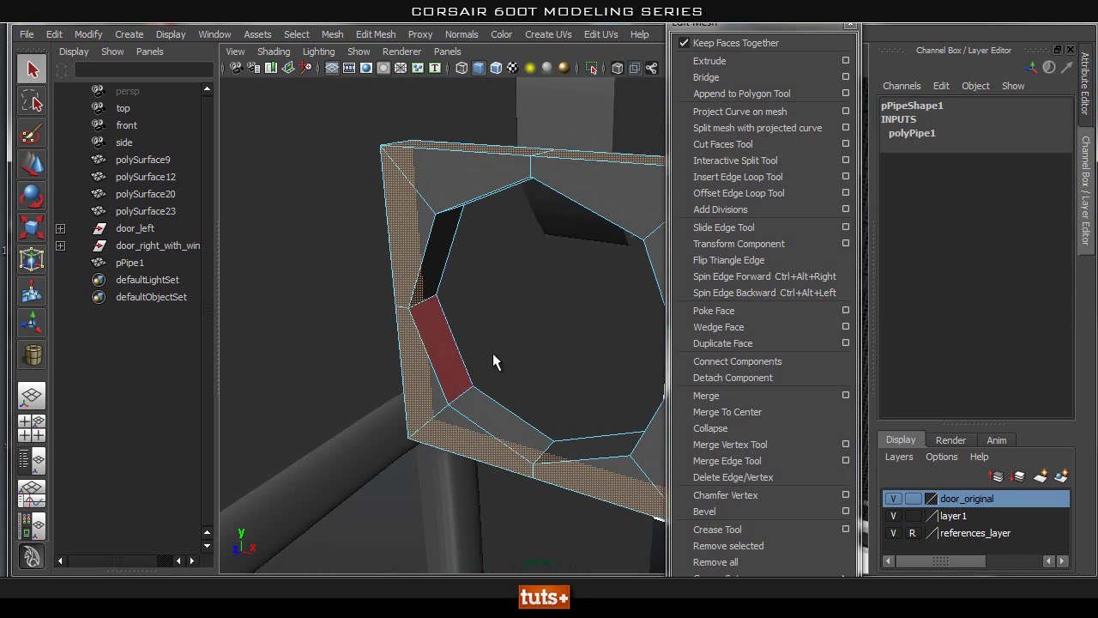
left_click(364, 343)
left_click_drag(341, 335, 552, 324, "alt")
mouse_move(523, 320)
left_mouse_down("alt")
mouse_move(464, 319)
mouse_move(527, 315)
left_mouse_up("alt")
right_click_drag(528, 315, 525, 347, "alt")
left_click_drag(526, 347, 461, 334, "alt")
left_click_drag(608, 399, 418, 464, "alt")
left_click_drag(602, 307, 481, 278, "alt")
Return to object mode, preview the open-sided tile smoothed and restore its unsmoothed display.
right_click_drag(481, 273, 562, 229)
key("3")
left_click(575, 335)
left_click(582, 357)
key("1")
Use the Insert Edge Loop Tool to add supporting edge loops close to the rim of the octagonal hole.
middle_click_drag(555, 360, 510, 372, "alt")
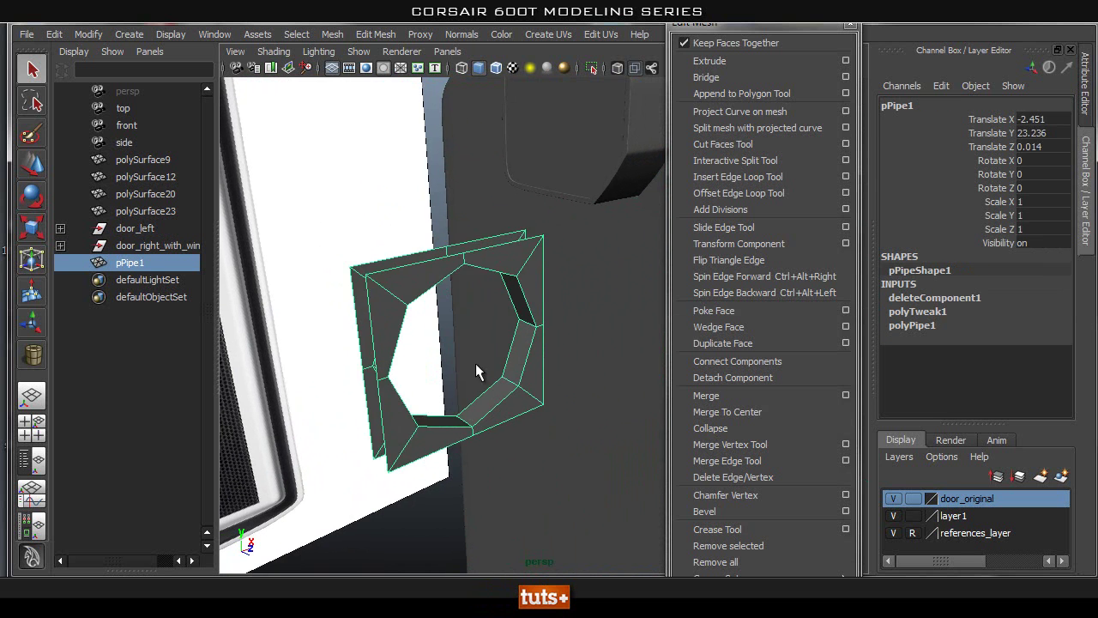
right_click_drag(510, 372, 544, 358, "alt")
middle_click_drag(494, 341, 592, 386, "alt")
left_click(753, 178)
scroll(474, 266, "up", 2)
left_click(362, 350)
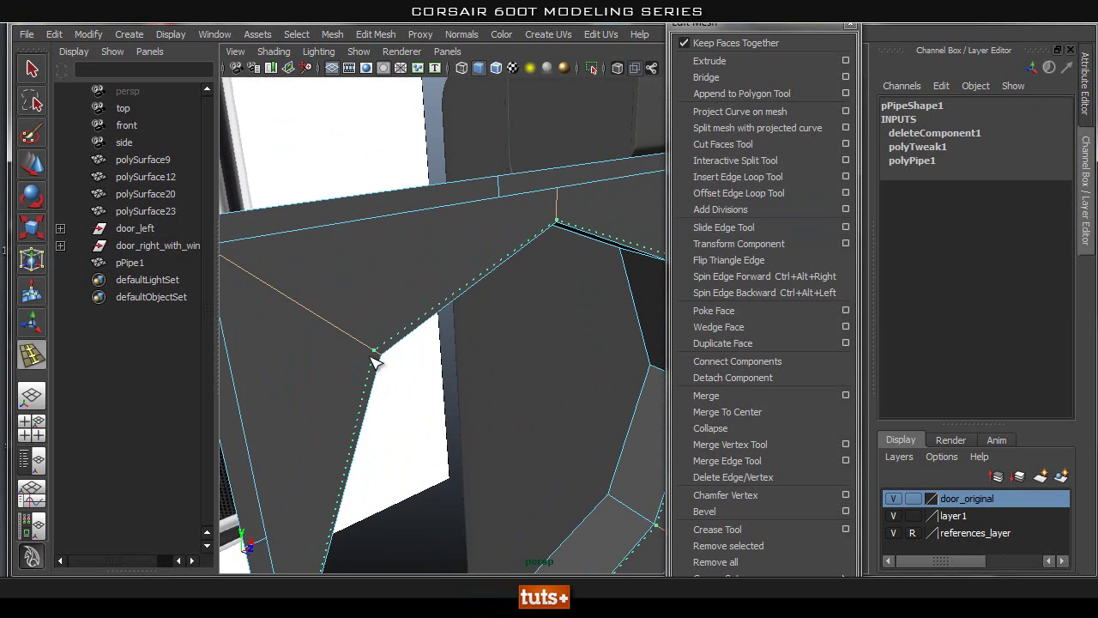
left_click_drag(370, 357, 375, 359)
left_click_drag(465, 404, 401, 345, "alt")
left_click_drag(465, 370, 287, 419, "alt")
left_click_drag(374, 387, 407, 404, "alt")
Reselect the tile and insert another edge loop on its flat face, tight around the octagonal hole.
key("q")
right_click_drag(432, 309, 503, 283)
left_click(437, 253)
left_click_drag(438, 253, 457, 314, "alt")
right_click_drag(456, 314, 534, 304, "alt")
scroll(533, 304, "up", 3)
left_click(708, 177)
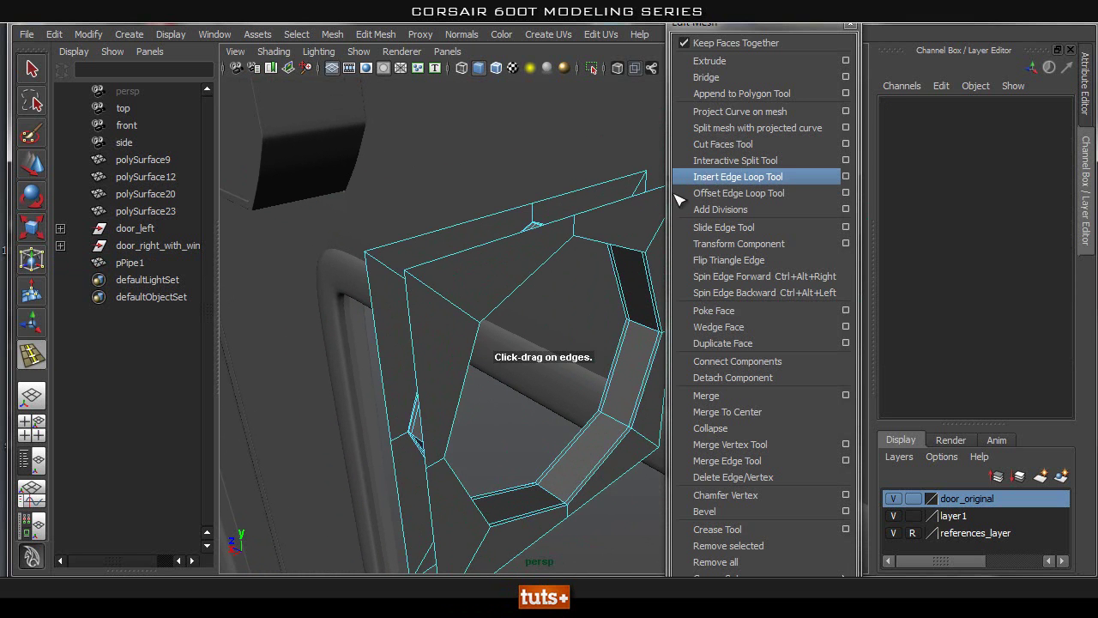
left_click_drag(476, 322, 478, 328)
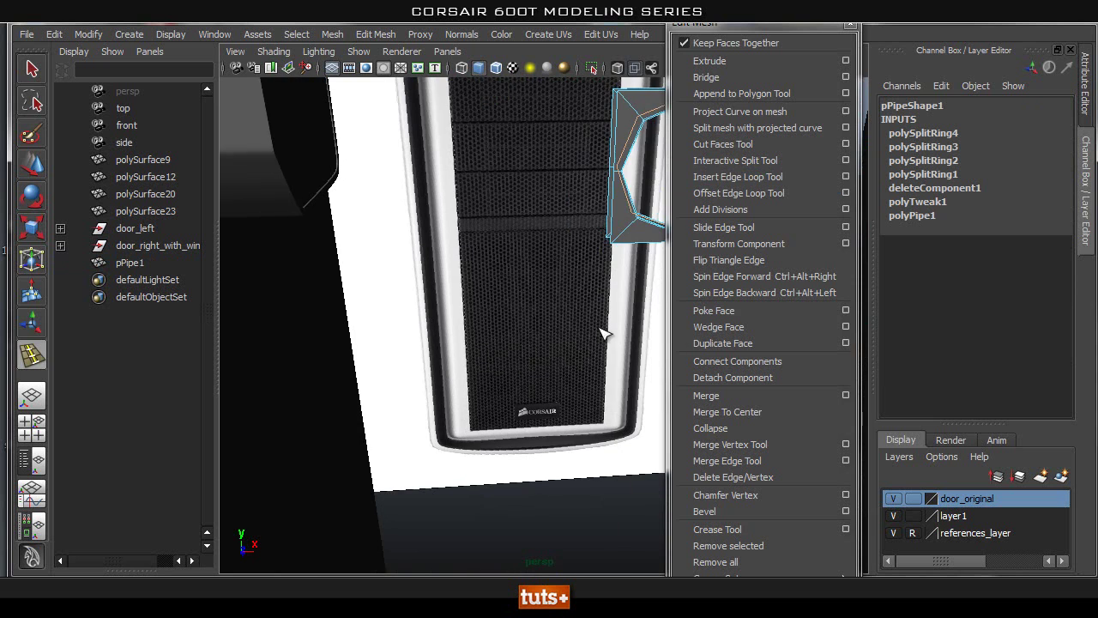
Preview the tile with smoothing, inspect its hole from several angles, and switch back to the unsmoothed display.
key("q")
right_click_drag(512, 245, 568, 203)
left_click(501, 250)
key("3")
left_click(474, 313)
left_click_drag(474, 313, 519, 399, "alt")
right_click_drag(519, 398, 686, 400, "alt")
middle_click_drag(605, 356, 523, 316, "alt")
right_click_drag(522, 316, 575, 316, "alt")
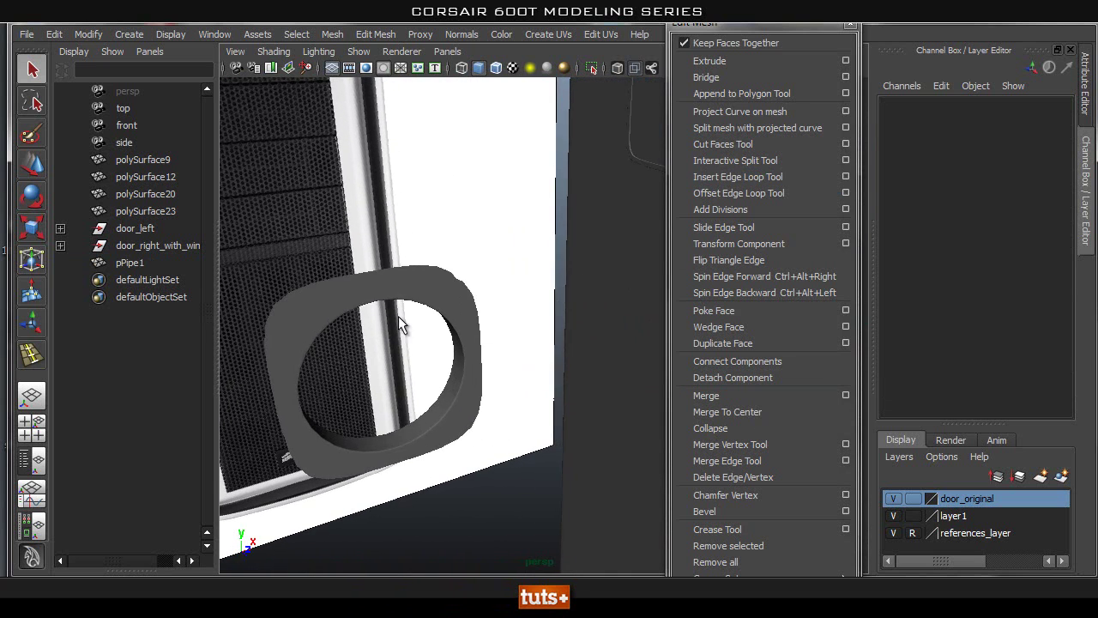
left_click_drag(397, 315, 468, 293, "alt")
left_click(467, 292)
key("1")
Try inserting an edge loop beside the short vertical edge above the hole.
right_click_drag(331, 319, 379, 317, "alt")
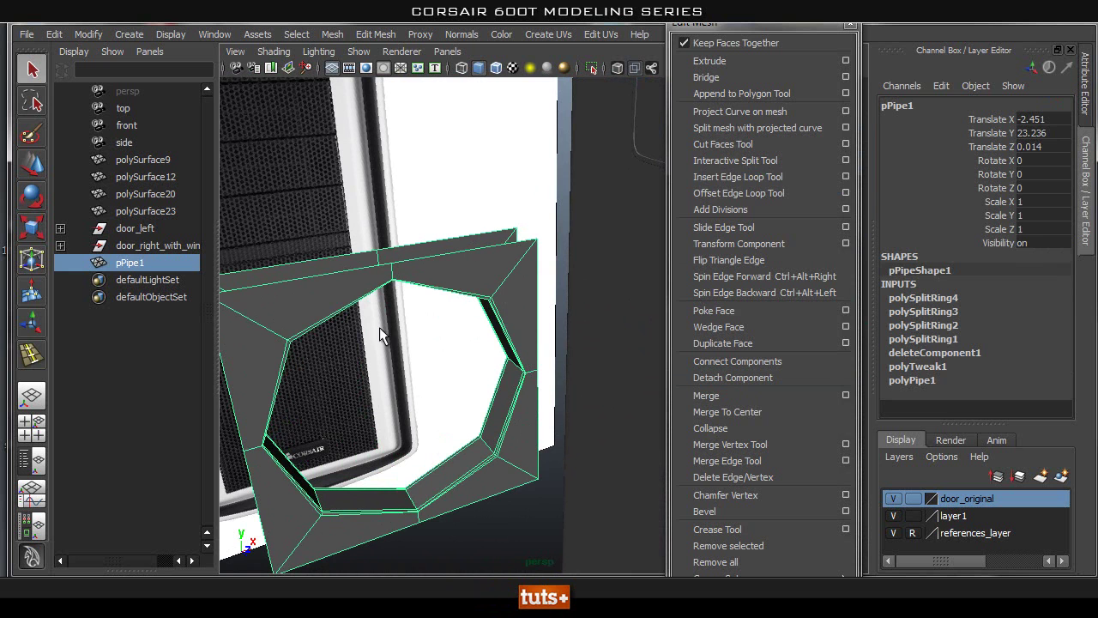
left_click(721, 177)
left_click_drag(411, 288, 440, 301)
left_click(404, 287)
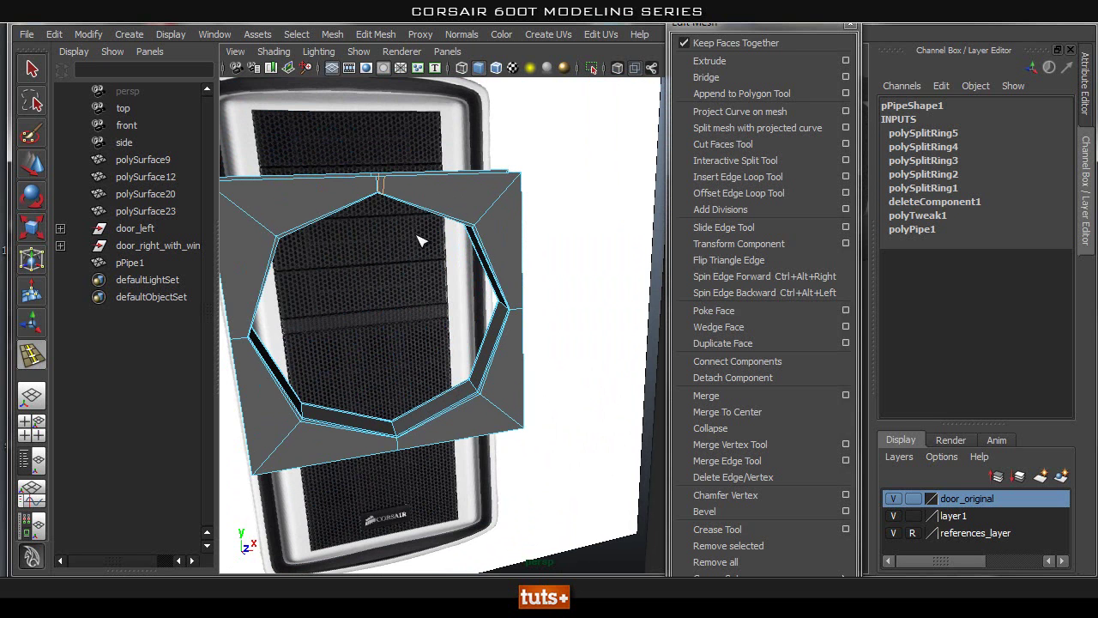
key("ctrl+z")
Preview the tile smoothed again and examine its rounded outline and the edges around the hole.
key("q")
right_click_drag(437, 209, 508, 182)
left_click(402, 197)
key("3")
left_click(381, 303)
left_click_drag(381, 304, 599, 302, "alt")
left_click(584, 252)
left_click(581, 150)
right_click_drag(581, 150, 547, 277, "alt")
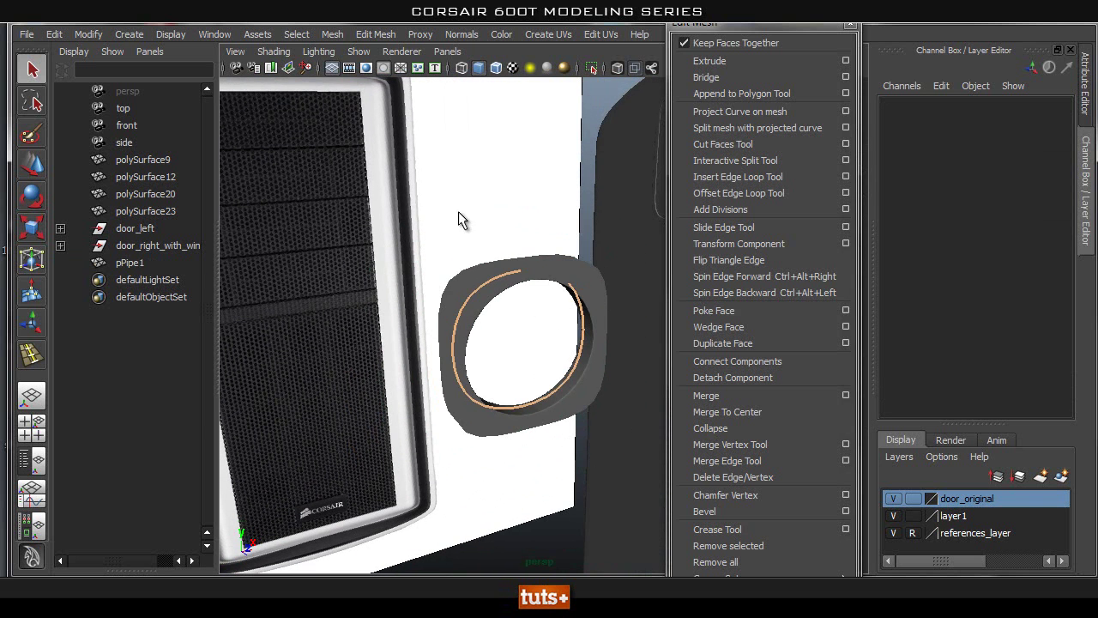
right_click_drag(480, 271, 466, 220)
left_click_drag(364, 191, 577, 473)
left_click(569, 476)
right_click_drag(574, 260, 639, 216)
In the front view, move the tile to the grille mesh's upper-left corner, at about X -3.838, Y 23.762.
left_click_drag(420, 262, 452, 287, "alt")
left_click_drag(520, 276, 480, 313, "alt")
key("space")
right_click_drag(481, 314, 453, 323, "alt")
middle_click_drag(436, 314, 450, 328, "alt")
right_click_drag(449, 329, 466, 318, "alt")
key("w")
left_click_drag(541, 331, 255, 224)
middle_click_drag(298, 250, 472, 293, "alt")
right_click_drag(387, 289, 481, 289, "alt")
middle_click_drag(310, 267, 385, 343, "alt")
right_click_drag(385, 343, 433, 308, "alt")
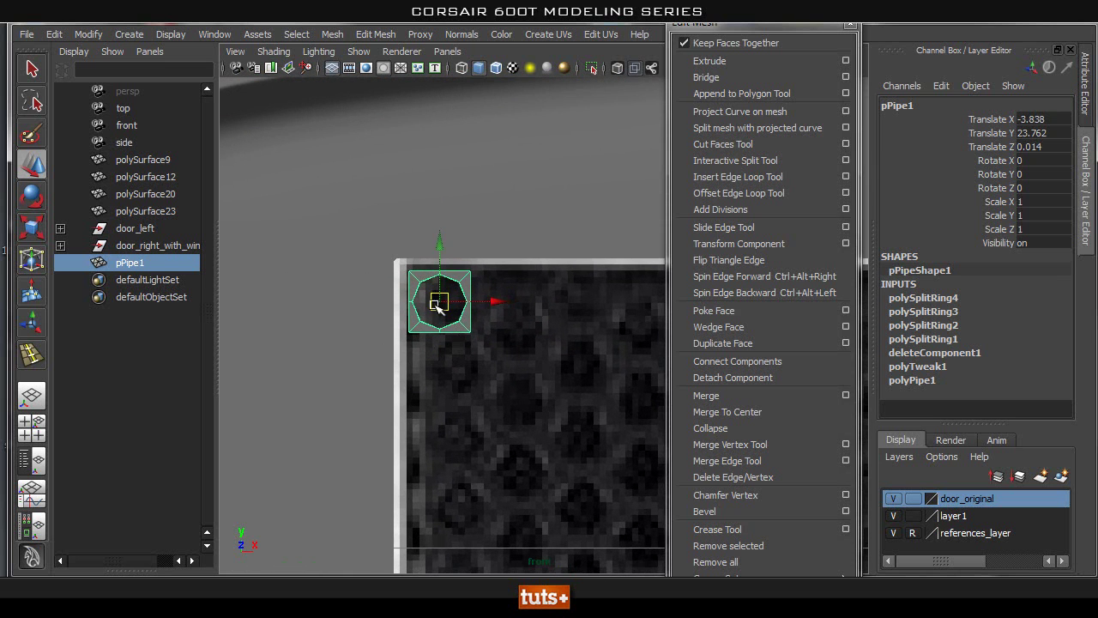
Fine-tune the tile's position near the mesh's upper-left corner to about X -3.788, Y 23.783.
left_click_drag(440, 302, 488, 298)
middle_click_drag(549, 417, 470, 311, "alt")
mouse_move(470, 310)
right_mouse_down("alt")
mouse_move(441, 321)
mouse_move(468, 328)
right_mouse_up("alt")
middle_click_drag(520, 338, 443, 296, "alt")
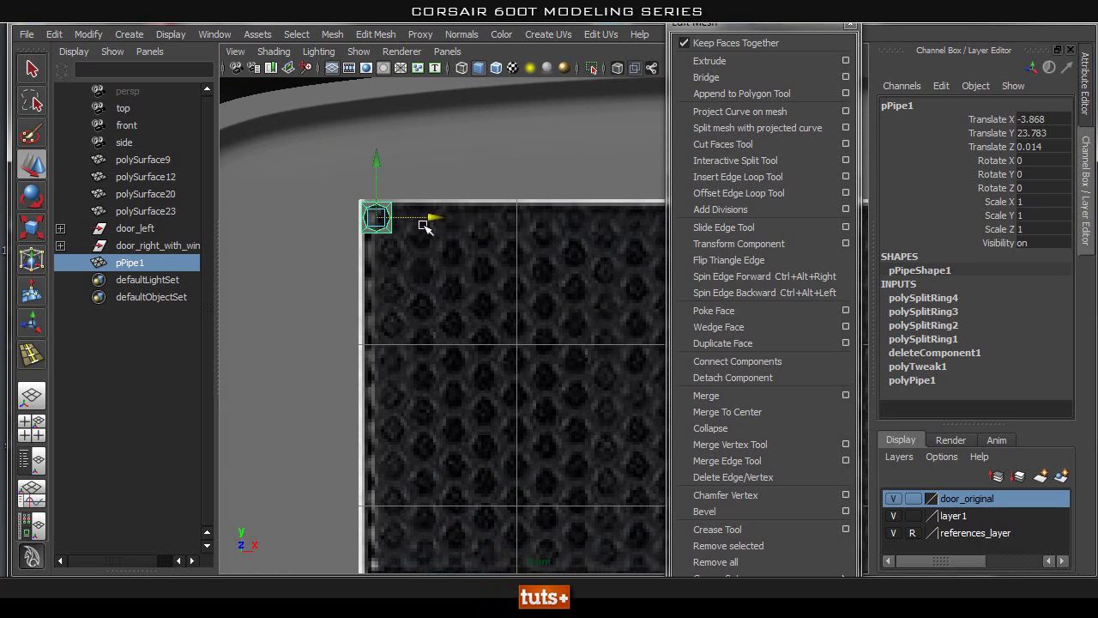
left_click_drag(418, 223, 389, 250)
Try placing two duplicates of the tile, one diagonally to the lower right and one directly below, and delete both.
key("ctrl+d")
key("ctrl+d")
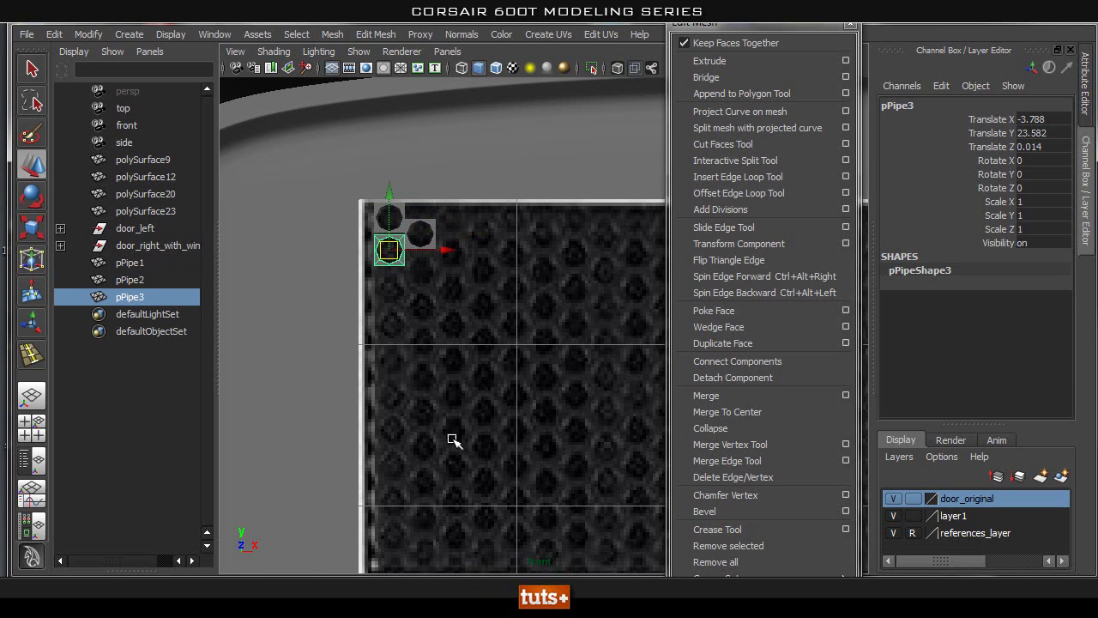
key("Delete")
left_click(417, 243)
key("Delete")
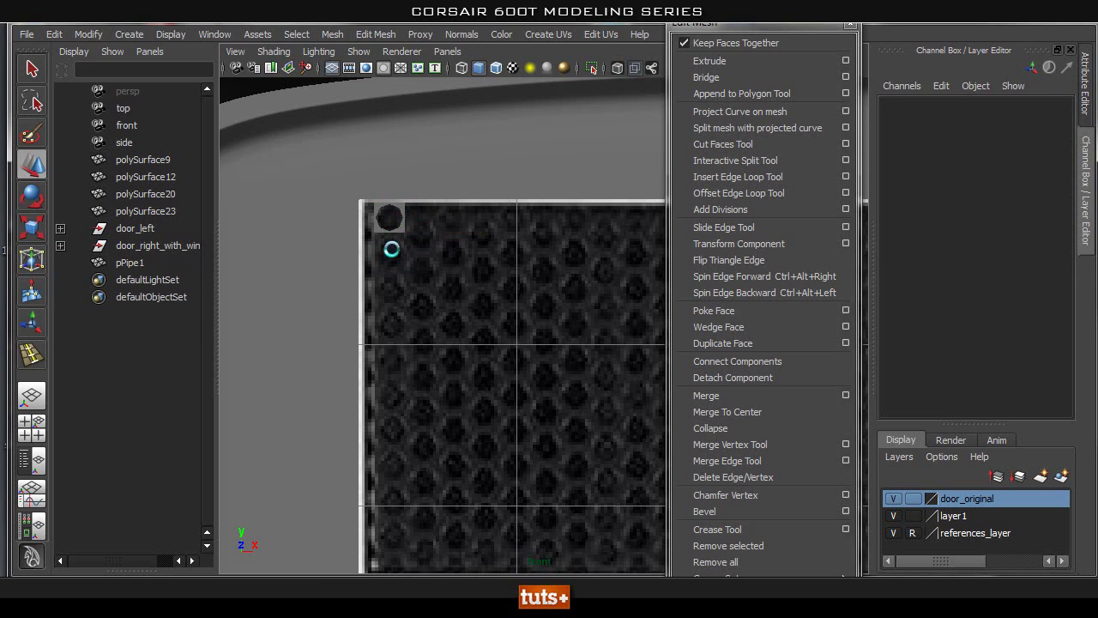
Duplicate the tile, move the copy left outside the case to about X -7.21, and rename it orignal.
left_click(394, 228)
key("ctrl+d")
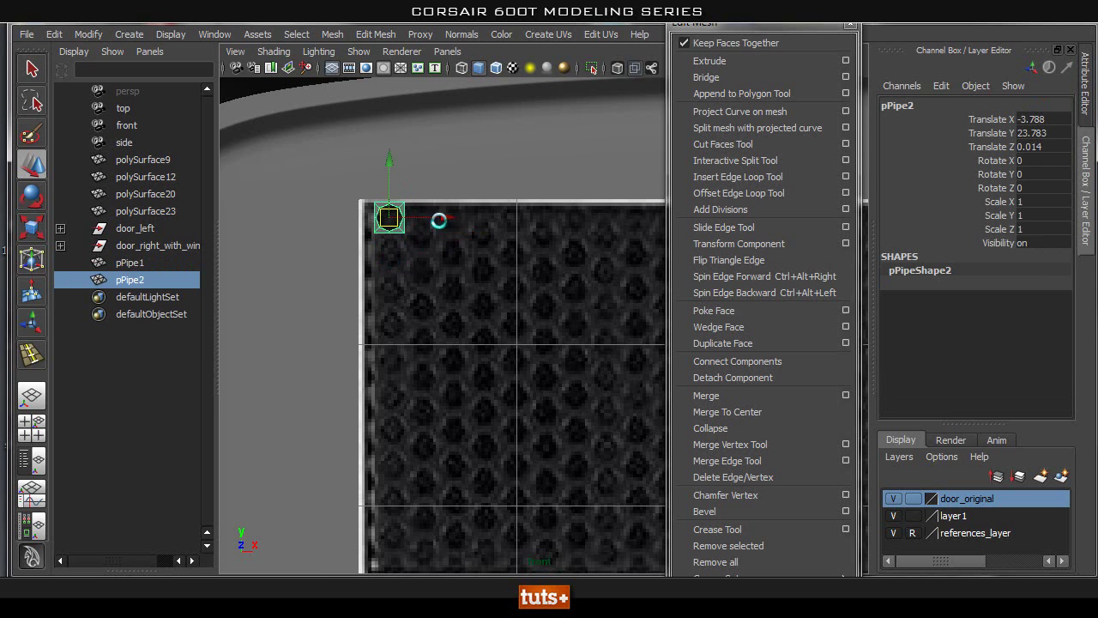
left_click_drag(449, 219, 349, 227)
right_click_drag(452, 251, 378, 273, "alt")
left_click_drag(490, 286, 300, 283)
middle_click_drag(242, 241, 307, 233, "alt")
left_click(342, 227)
left_click(305, 271)
double_click(129, 280)
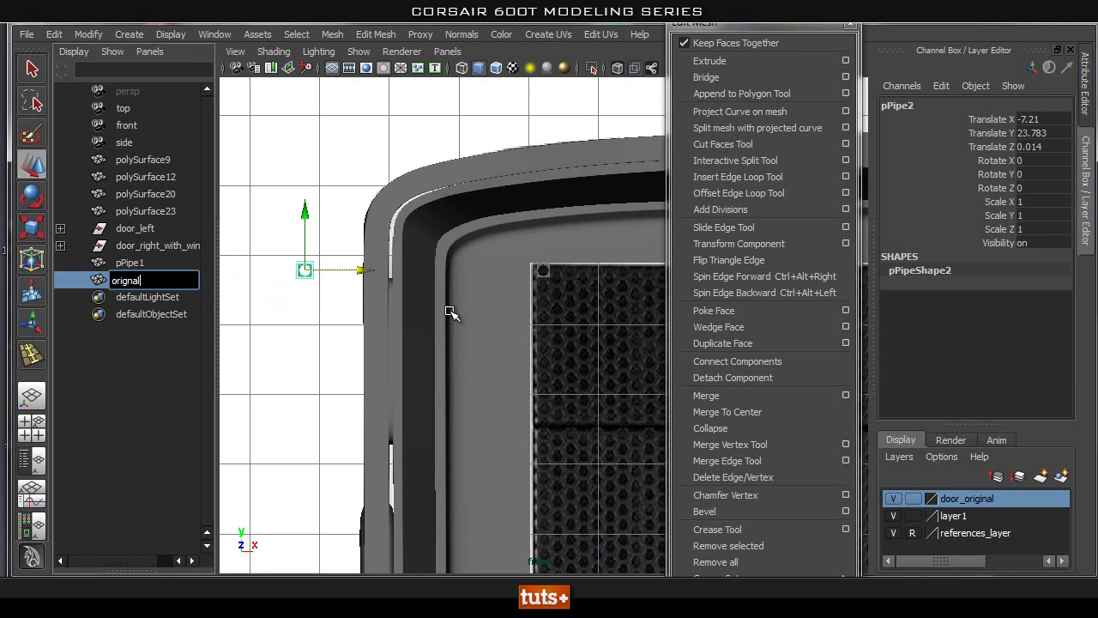
key("Return")
Examine the extent of the grille mesh and the position of the spare tile beside the case.
middle_click_drag(576, 378, 453, 167, "alt")
right_click_drag(436, 326, 369, 330, "alt")
middle_click_drag(412, 333, 445, 126, "alt")
scroll(526, 284, "down", 4)
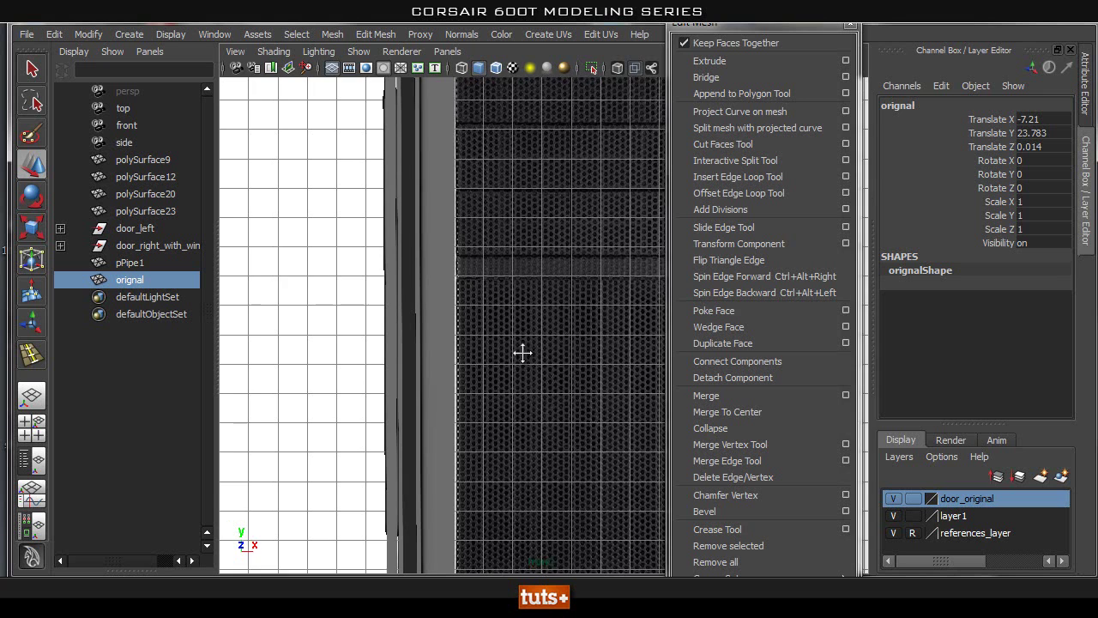
scroll(527, 314, "up", 4)
scroll(545, 306, "up", 4)
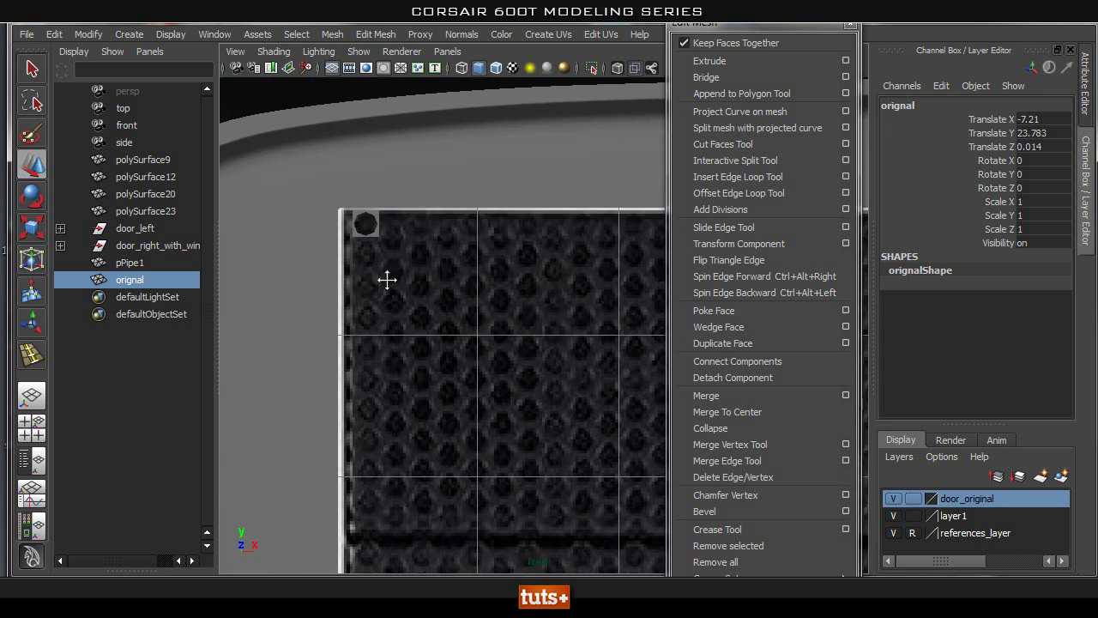
middle_click_drag(355, 282, 562, 311, "alt")
scroll(483, 284, "down", 4)
left_click(235, 255)
left_click_drag(235, 255, 356, 309)
left_click(293, 251)
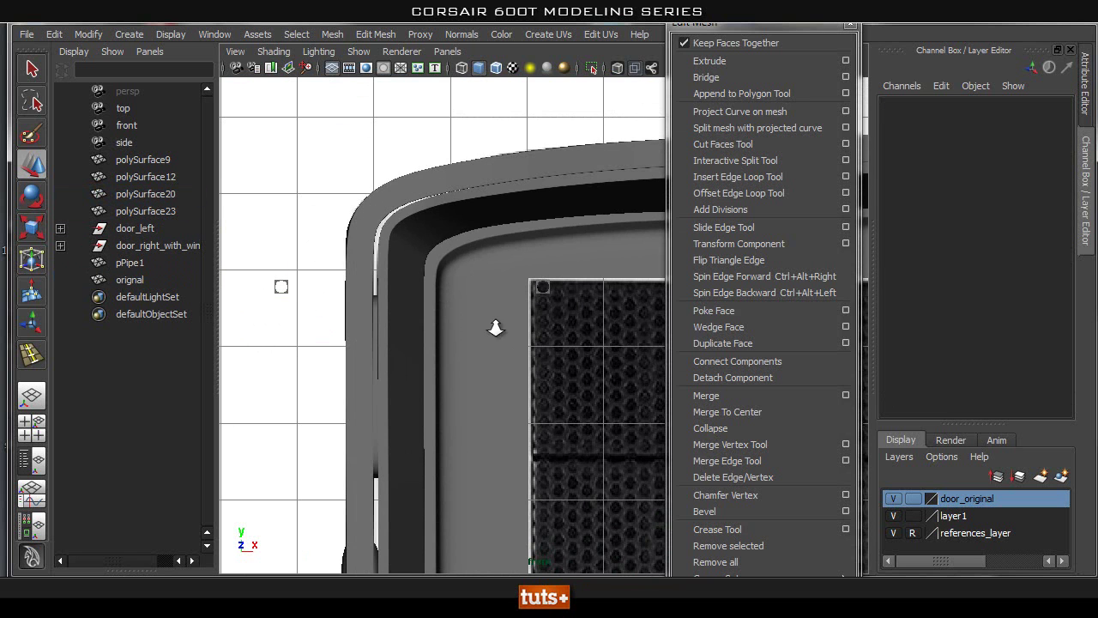
scroll(466, 318, "up", 6)
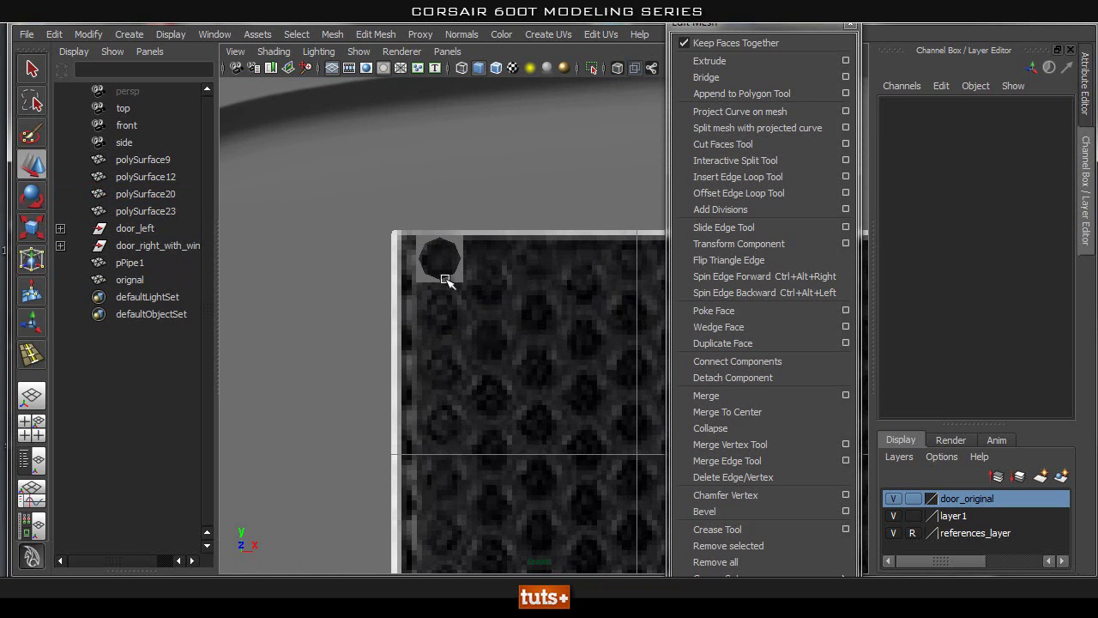
Move the grille tile flush into the mesh's upper-left corner, at about X -3.86, Y 23.781.
left_click(442, 279)
left_click_drag(443, 262, 425, 260)
middle_click_drag(479, 327, 429, 284, "alt")
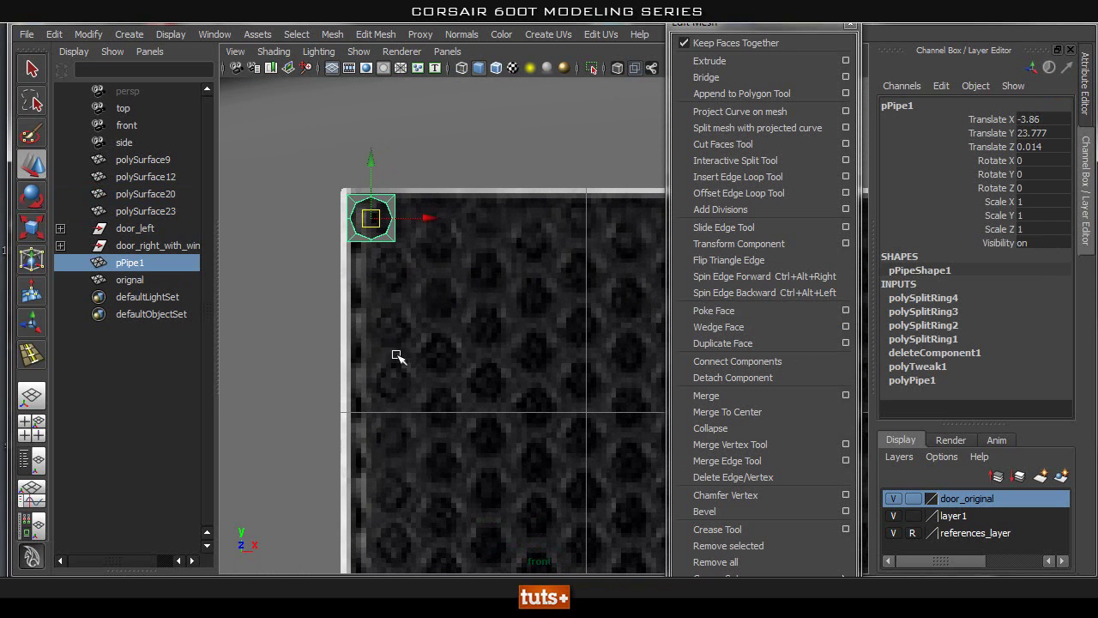
middle_click_drag(453, 358, 440, 234, "alt")
scroll(427, 248, "down", 4)
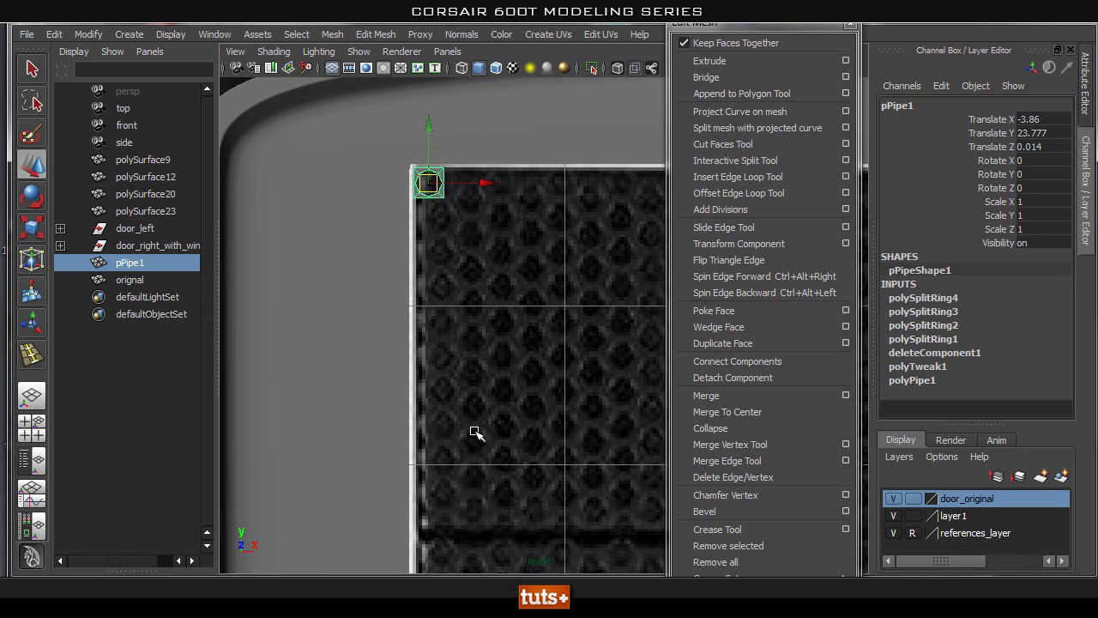
middle_click_drag(424, 231, 446, 305, "alt")
right_click_drag(446, 305, 497, 304, "alt")
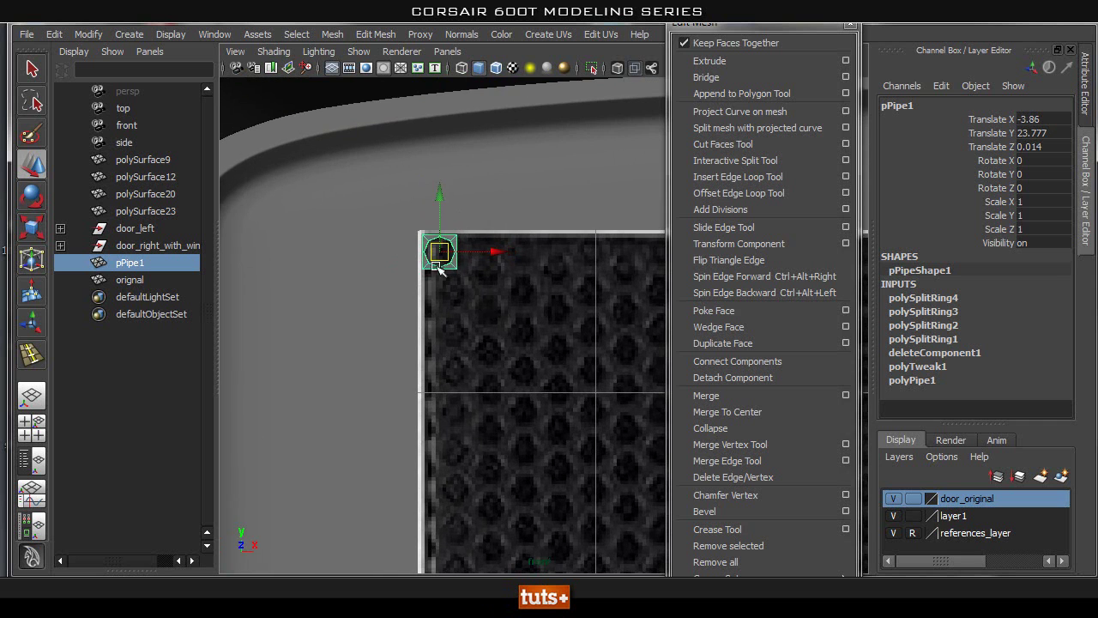
left_click_drag(438, 197, 440, 200)
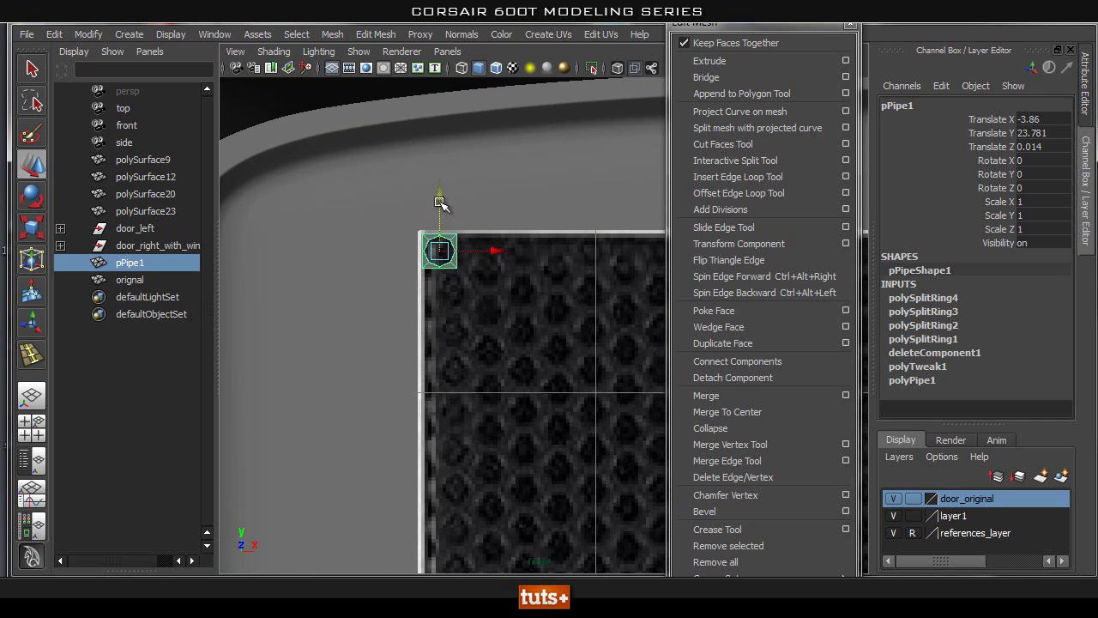
Try duplicating the tile and lowering the copy to about Y 23.588, directly beneath the first, and delete the copy.
left_click(445, 317)
right_click_drag(422, 273, 508, 272, "alt")
left_click(426, 249)
right_click_drag(349, 237, 543, 233, "alt")
middle_click_drag(366, 260, 469, 262, "alt")
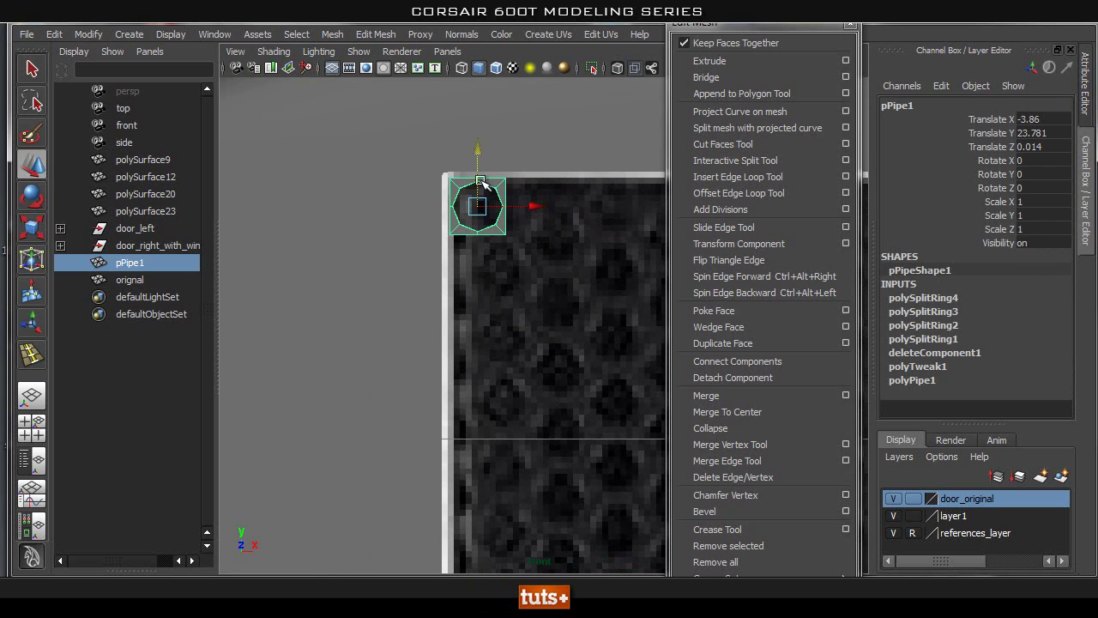
key("ctrl+d")
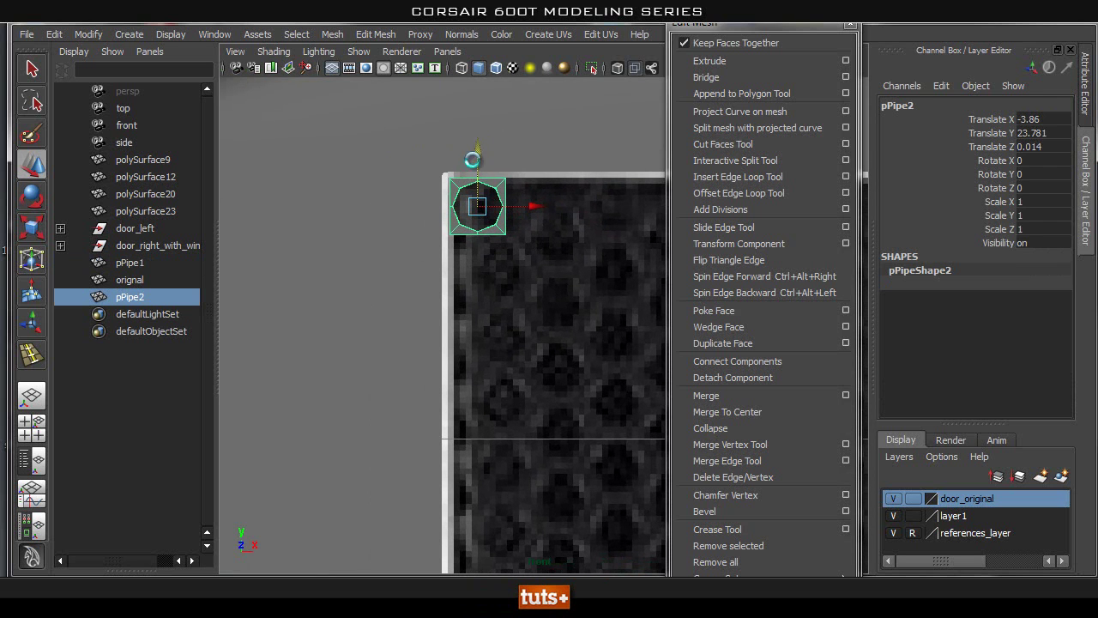
left_click_drag(479, 153, 484, 206)
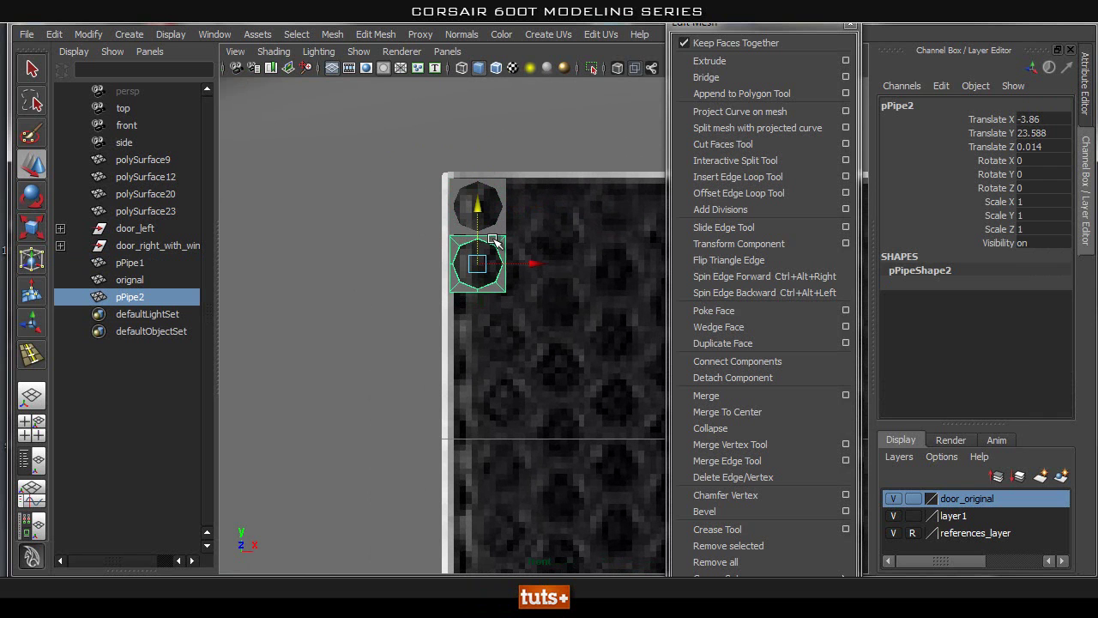
key("Delete")
Reselect the corner tile and snap its pivot point to the middle of its top edge.
left_click(497, 185)
right_click_drag(387, 211, 541, 186, "alt")
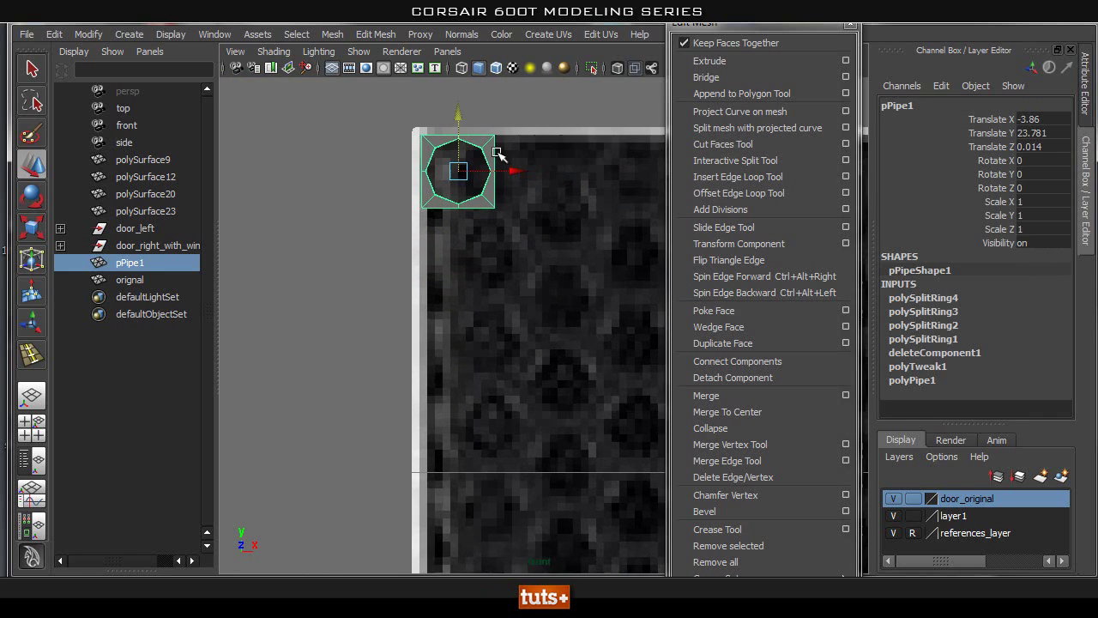
middle_click_drag(422, 172, 452, 299, "alt")
right_click_drag(451, 299, 532, 270, "alt")
middle_click_drag(472, 236, 537, 296, "alt")
key("Insert")
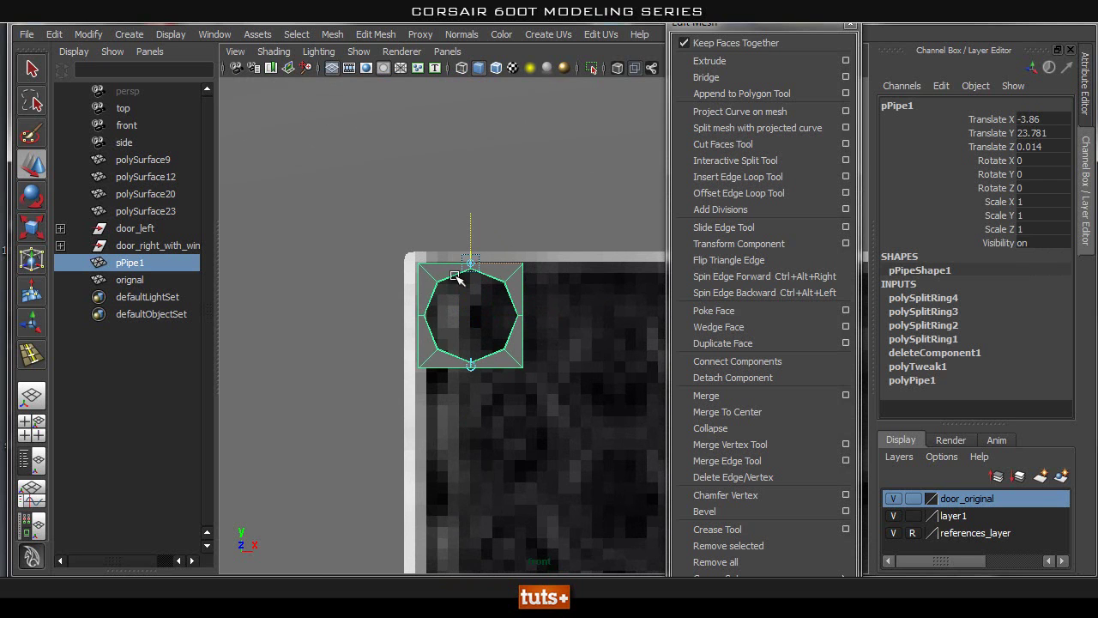
right_click_drag(302, 259, 444, 259, "alt")
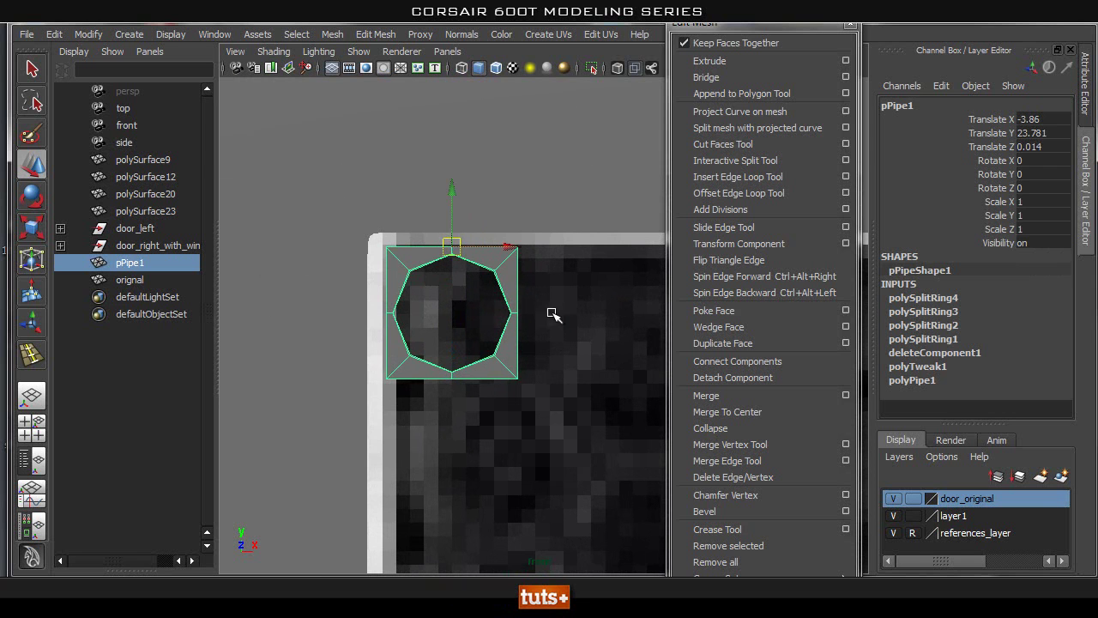
scroll(558, 316, "down", 3)
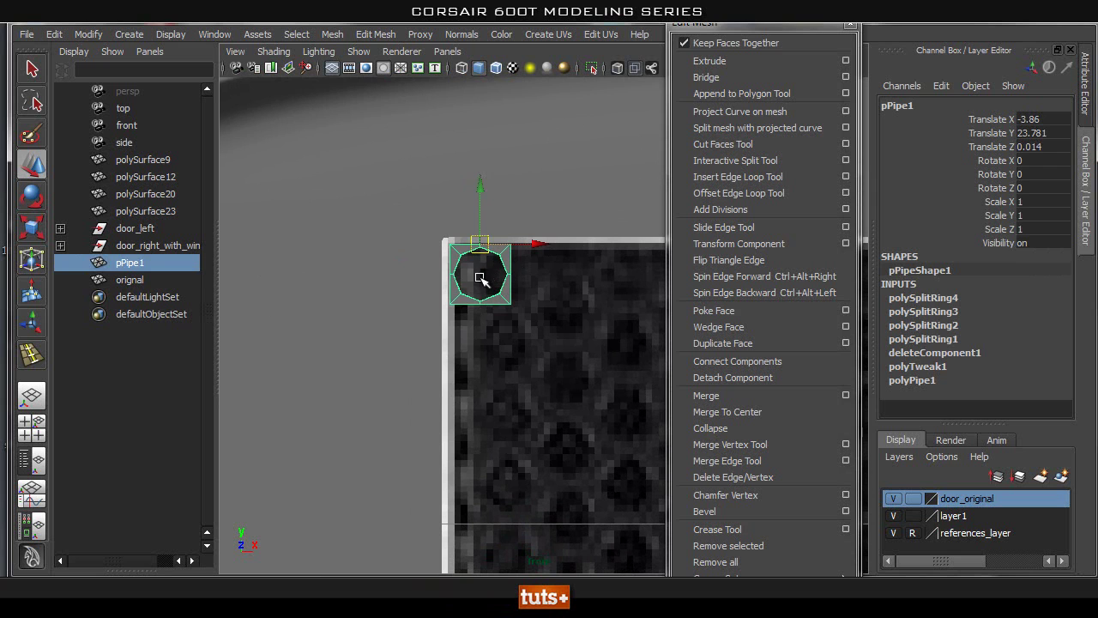
Duplicate the corner tile, snap the copy directly beneath it at Y 23.592, and repeat the duplication for a third tile at Y 23.403.
key("ctrl+d")
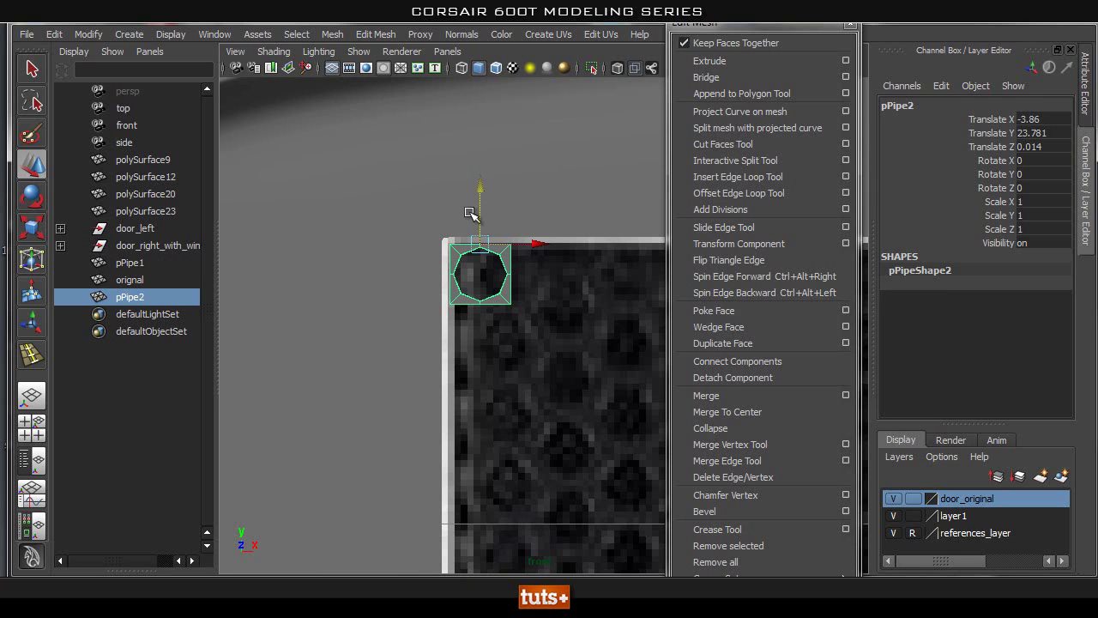
middle_click_drag(477, 320, 481, 313)
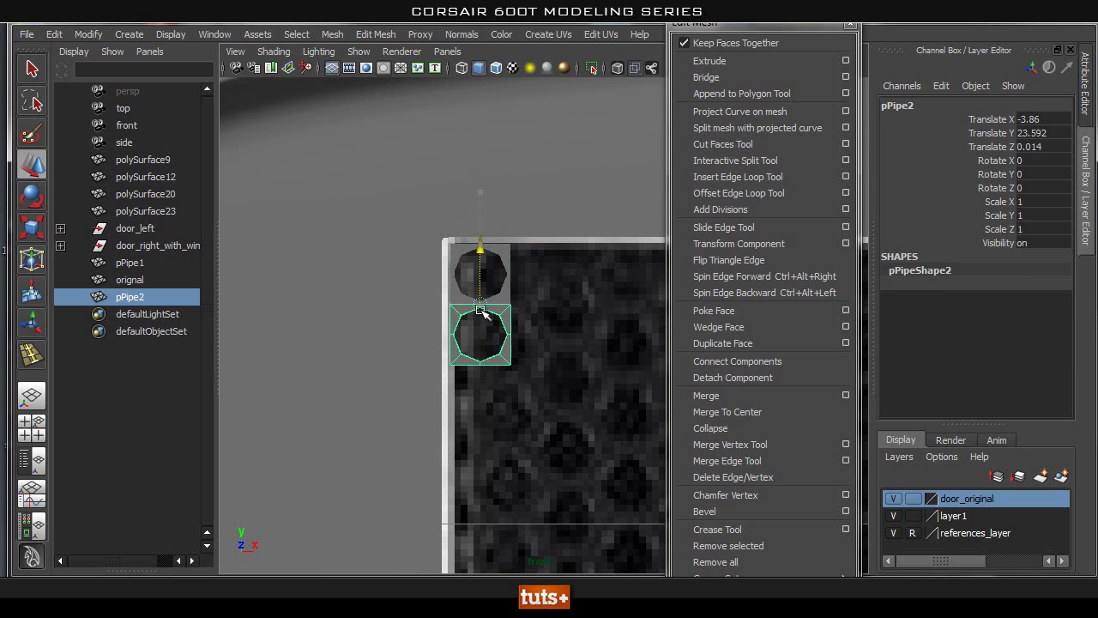
scroll(483, 305, "up", 5)
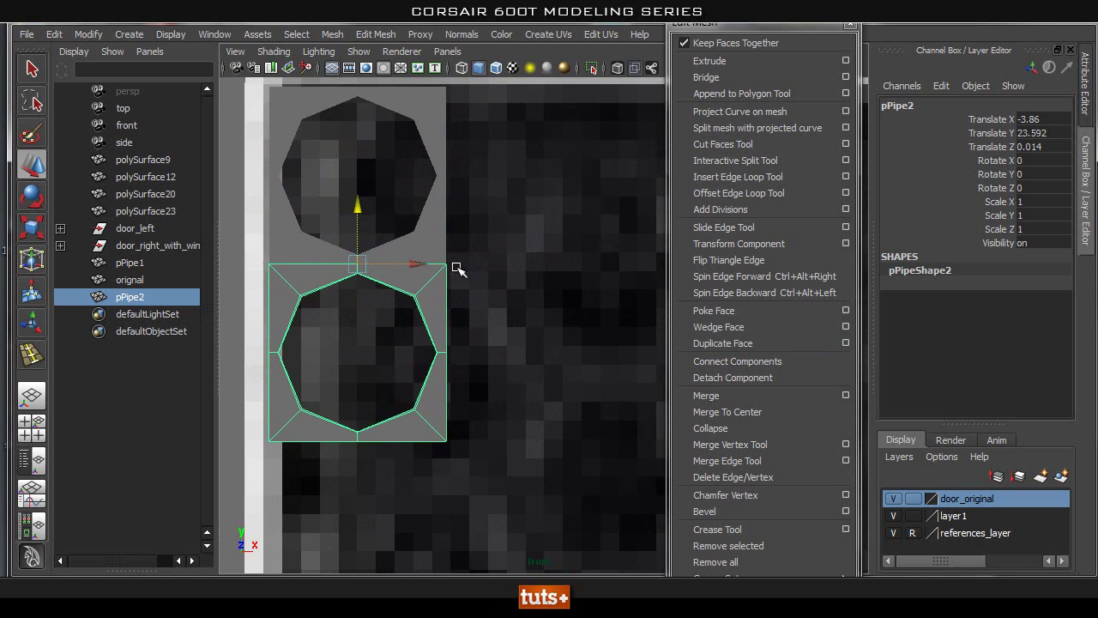
scroll(454, 300, "down", 4)
scroll(458, 297, "up", 4)
scroll(461, 251, "down", 1)
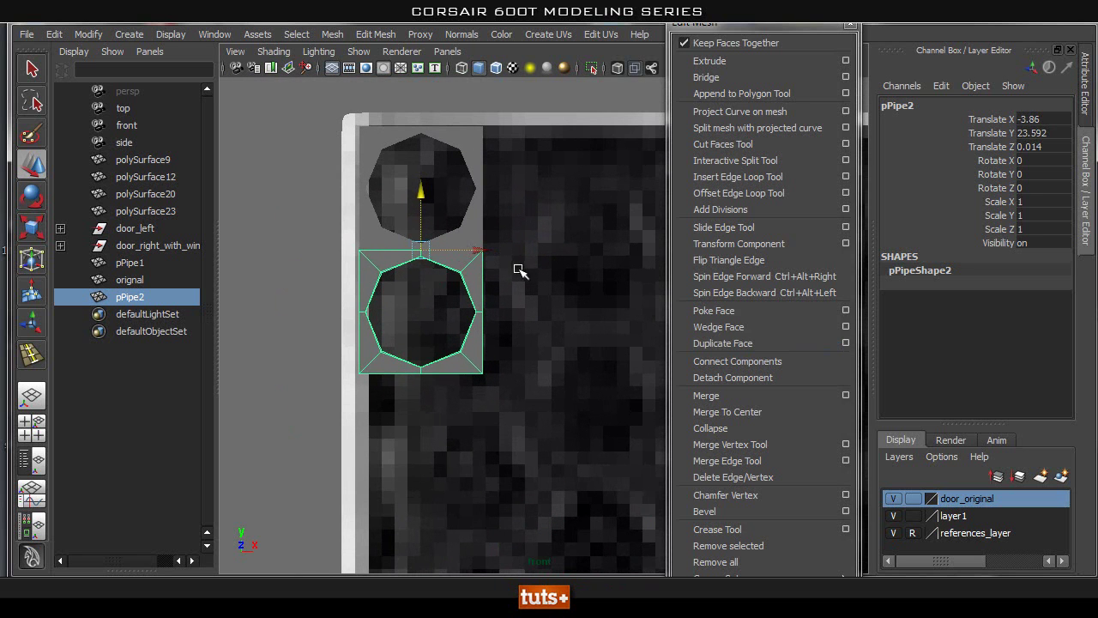
key("shift+d")
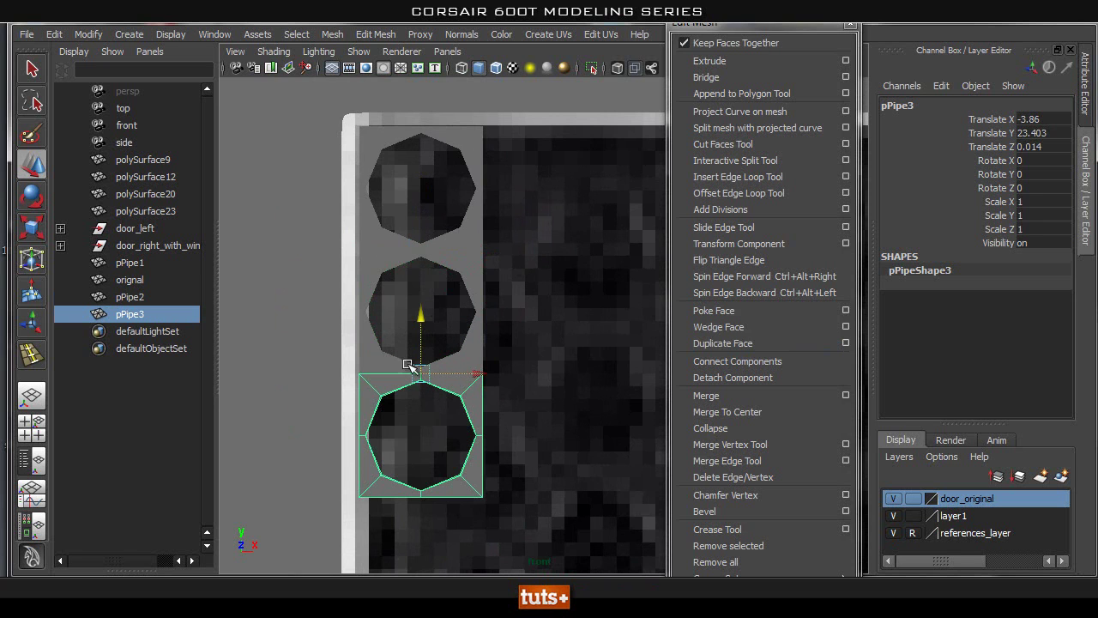
Select the second tile and examine its spacing and seams against the neighbouring tiles above and below.
left_click(378, 263)
left_click(379, 230)
left_click(379, 276)
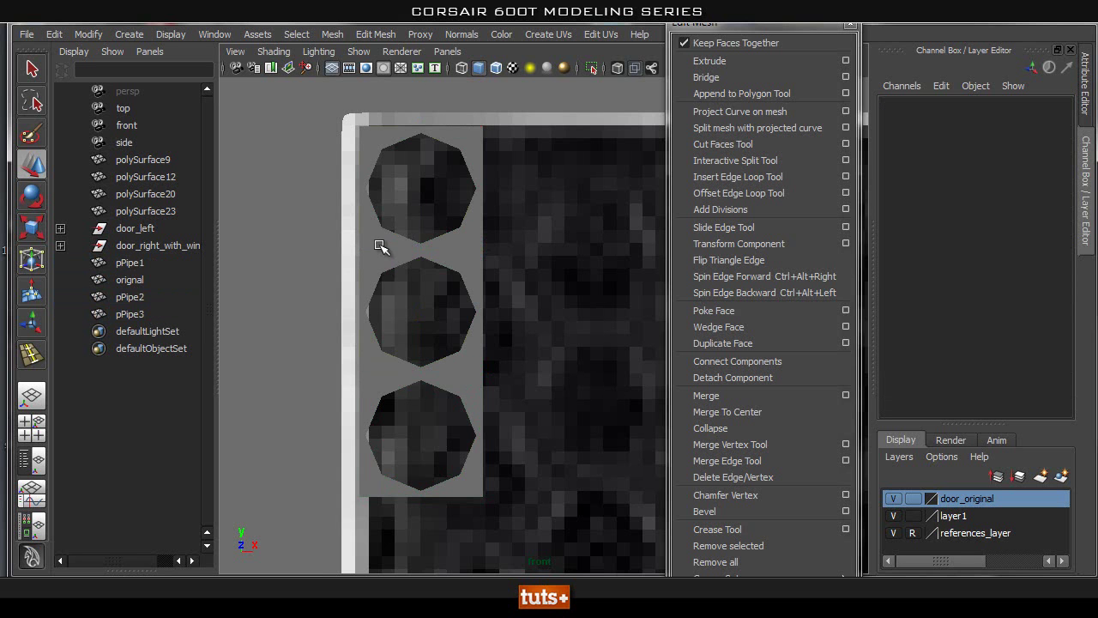
left_click(368, 265)
key("f")
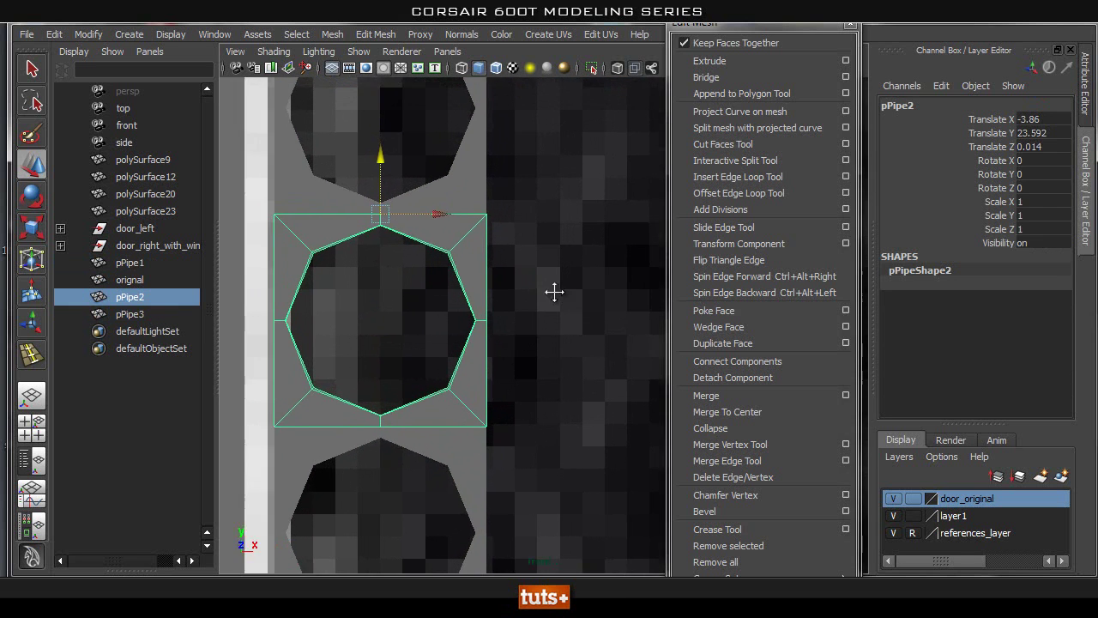
left_click(437, 222)
left_click(423, 239)
left_click(477, 250)
left_click(478, 252)
left_click(483, 254)
left_click(486, 257)
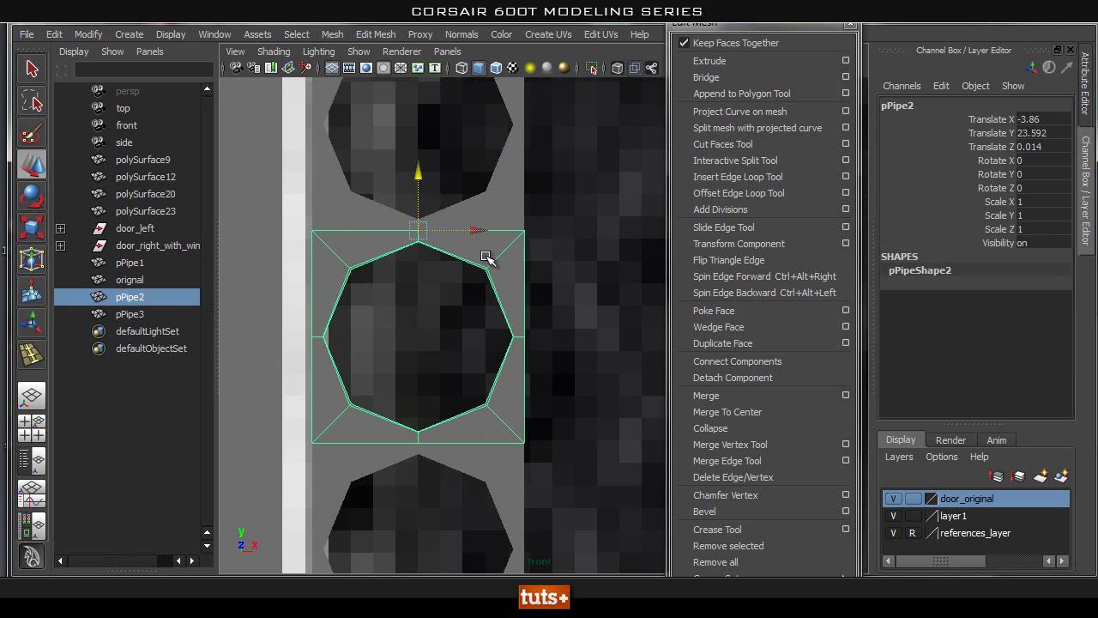
Duplicate the third tile, snap the copy directly beneath it, and repeat the duplication down the column to Y 22.647.
scroll(580, 300, "down", 10)
middle_click_drag(532, 344, 503, 310, "alt")
scroll(634, 353, "up", 2)
left_click(504, 331)
key("ctrl+d")
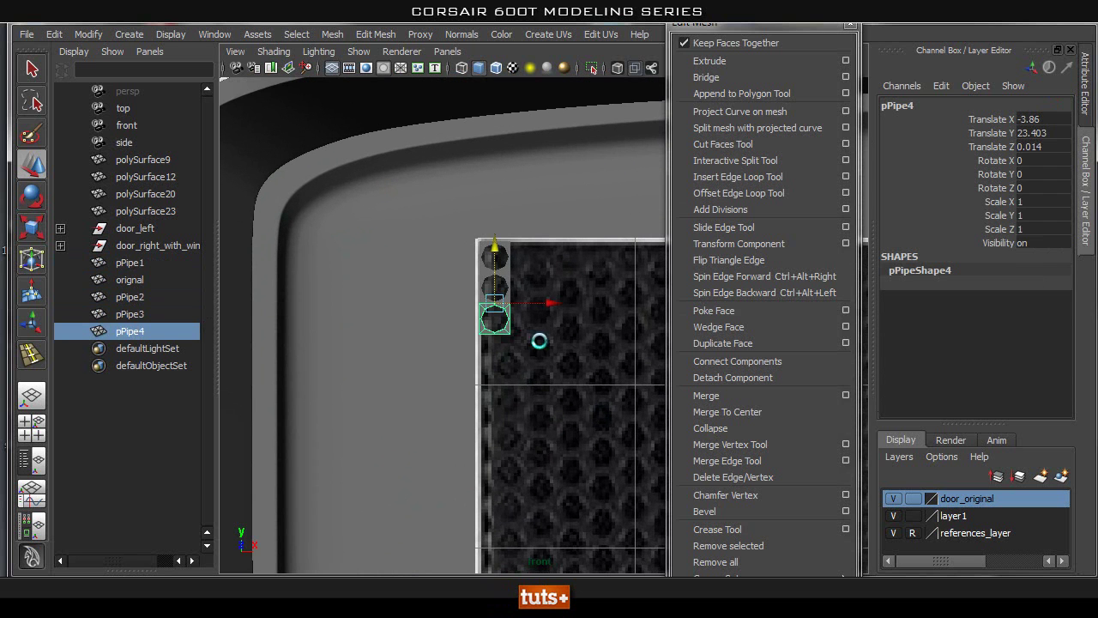
left_click_drag(496, 341, 500, 338)
key("shift+d")
key("shift+d")
key("shift+d")
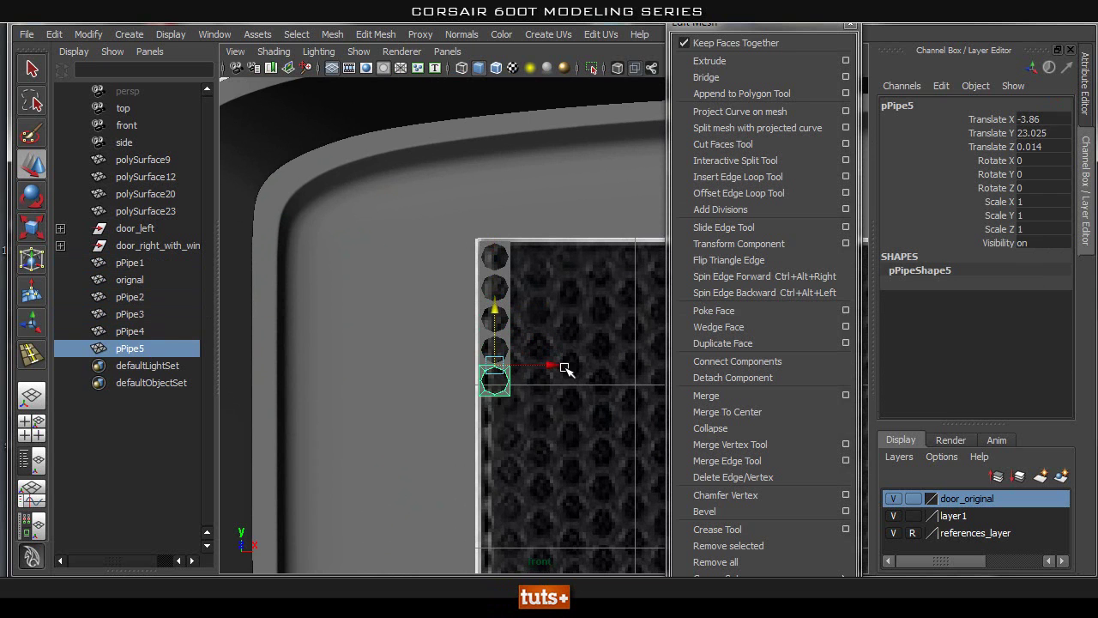
Repeat the duplication with the same spacing for five more tiles, ending just above the dark horizontal divider at Y 21.701.
scroll(572, 352, "up", 5)
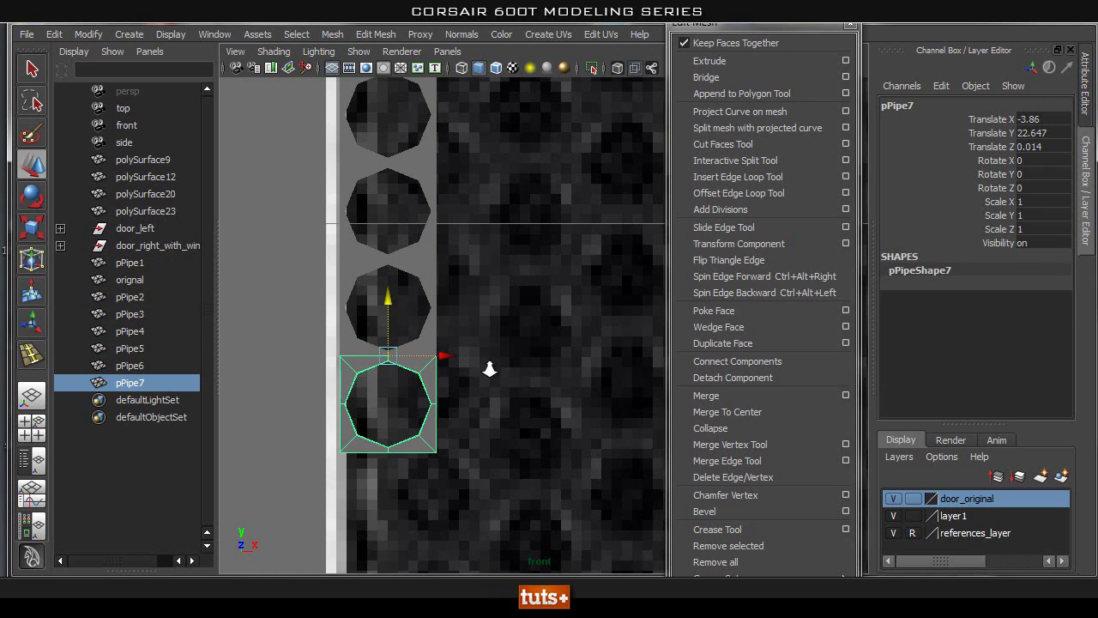
scroll(493, 365, "down", 5)
key("shift+d")
key("shift+d")
key("shift+d")
key("shift+d")
key("shift+d")
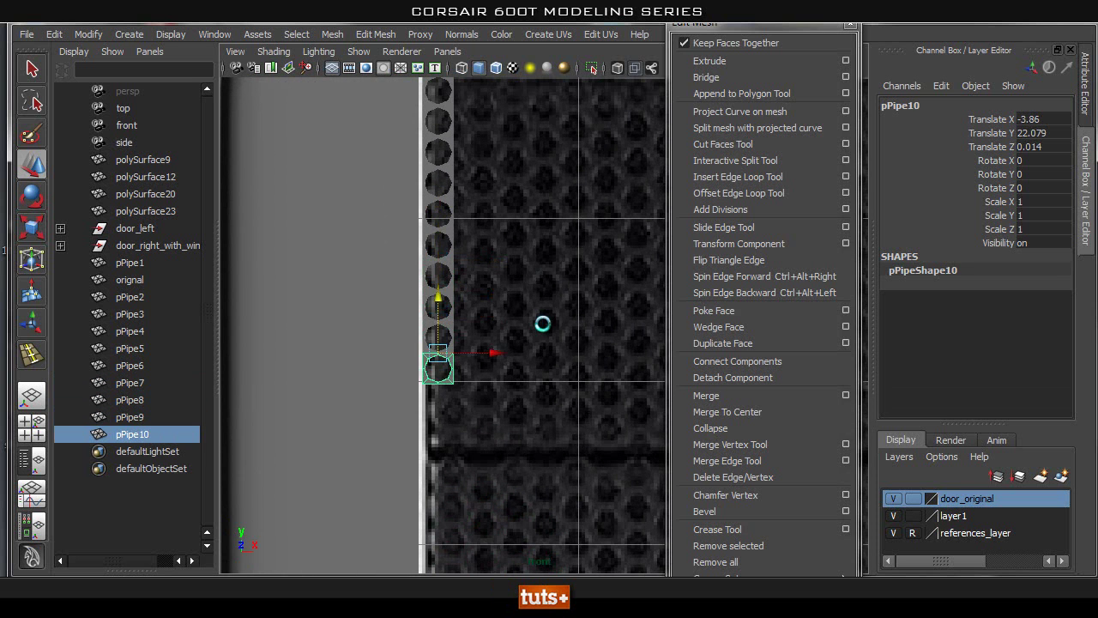
middle_click_drag(541, 400, 450, 270, "alt")
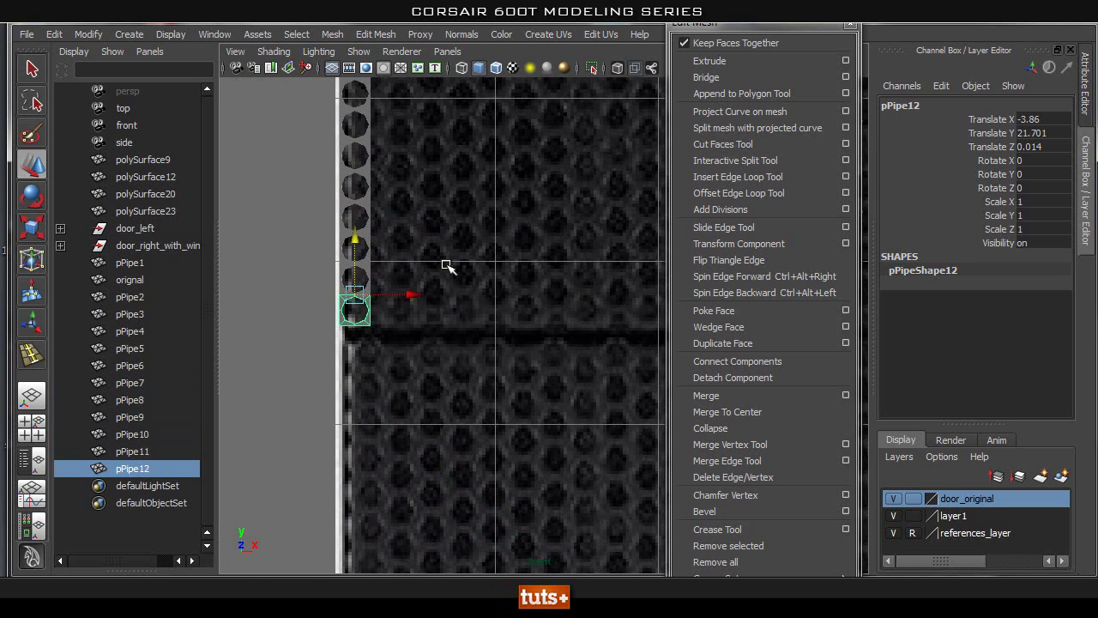
Group all twelve tiles of the column, leaving out the spare tile, and name the group row_1.
scroll(506, 283, "down", 6)
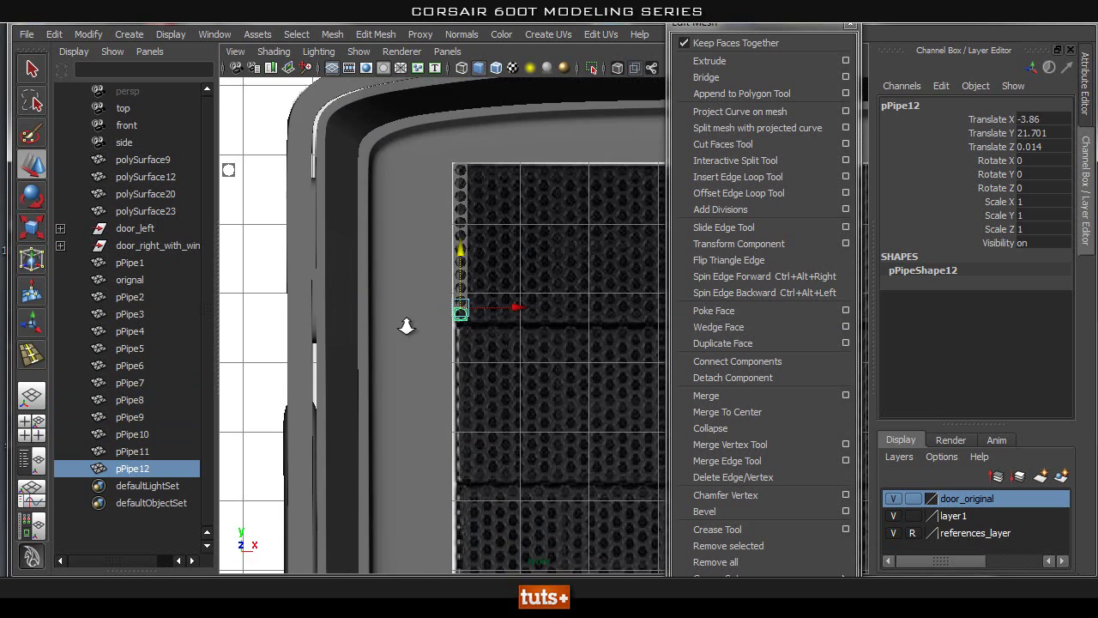
scroll(558, 291, "up", 3)
left_click(429, 287)
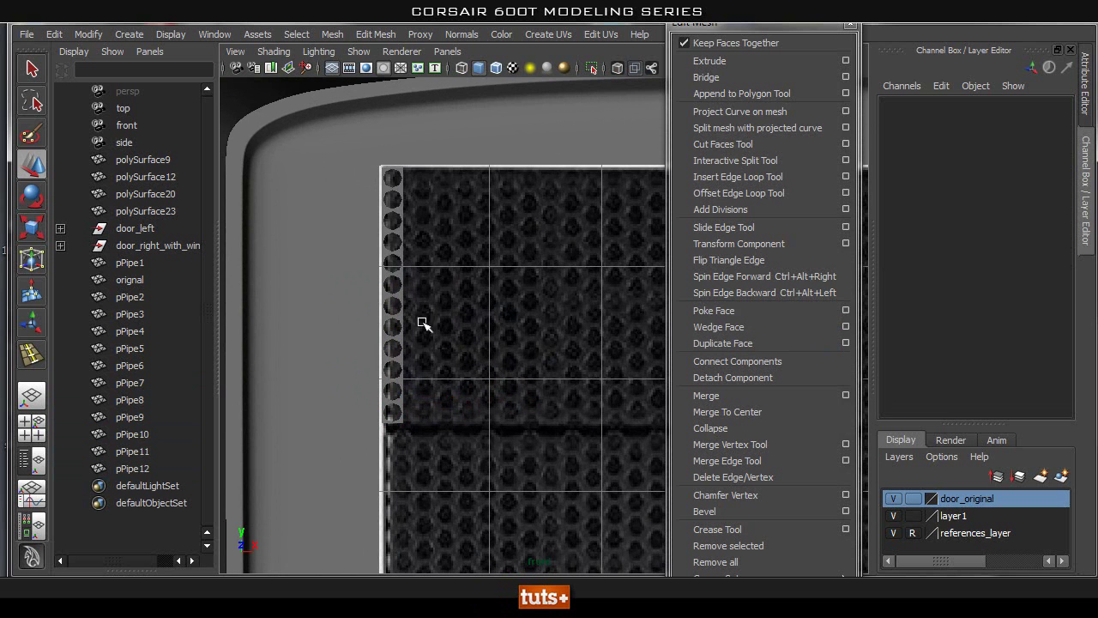
left_click(138, 468)
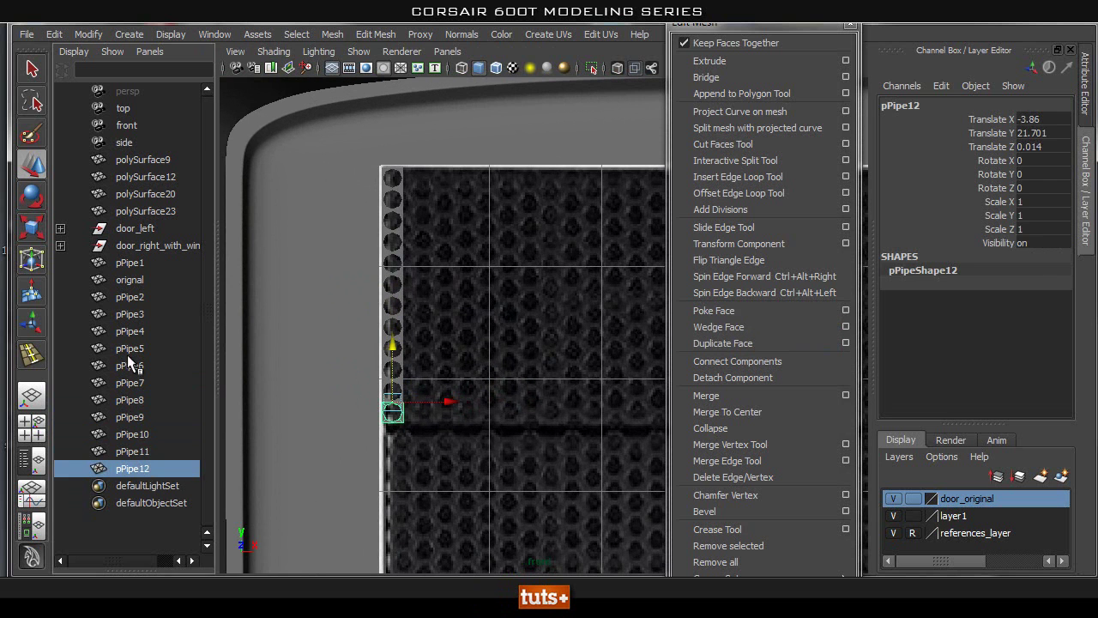
left_click(139, 293, "shift")
left_click(130, 262, "ctrl")
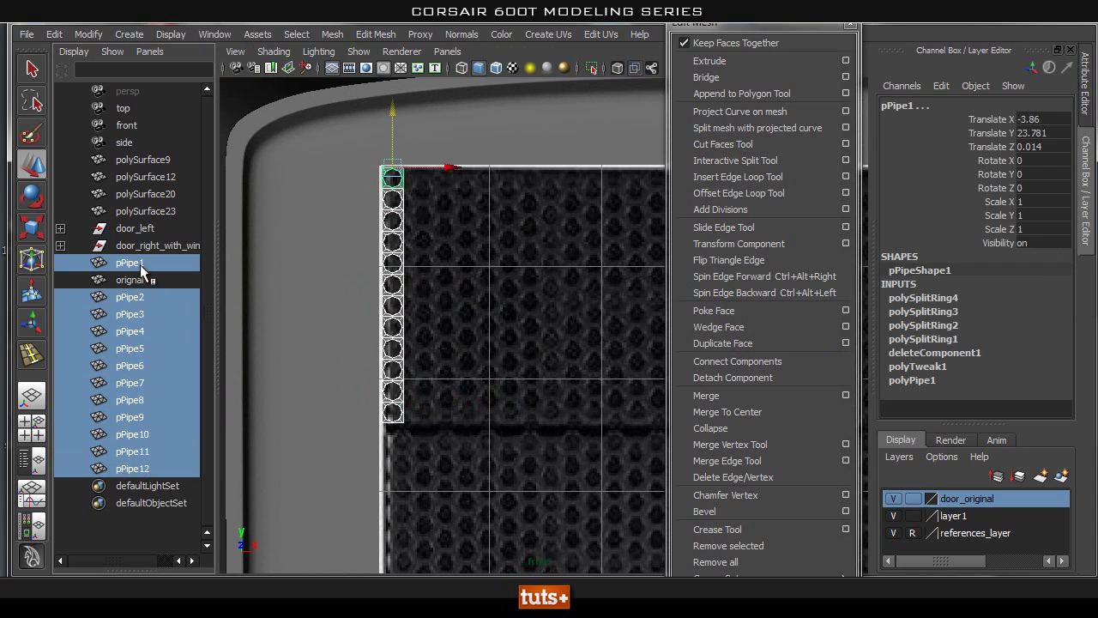
middle_click_drag(417, 246, 441, 262, "alt")
key("ctrl+g")
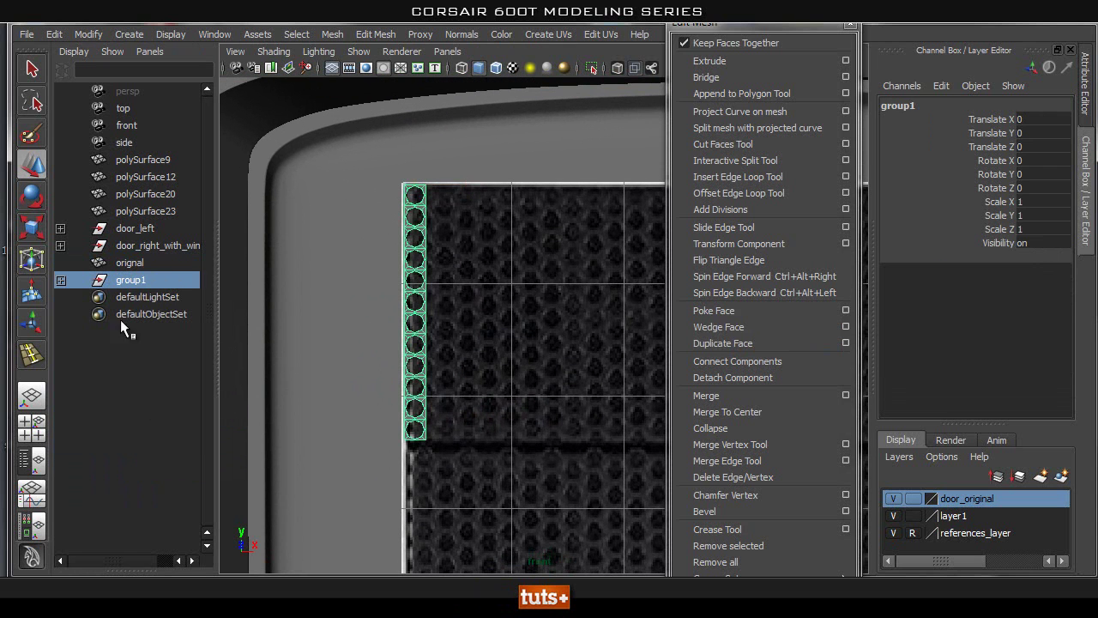
double_click(142, 280)
type("row_1")
key("Return")
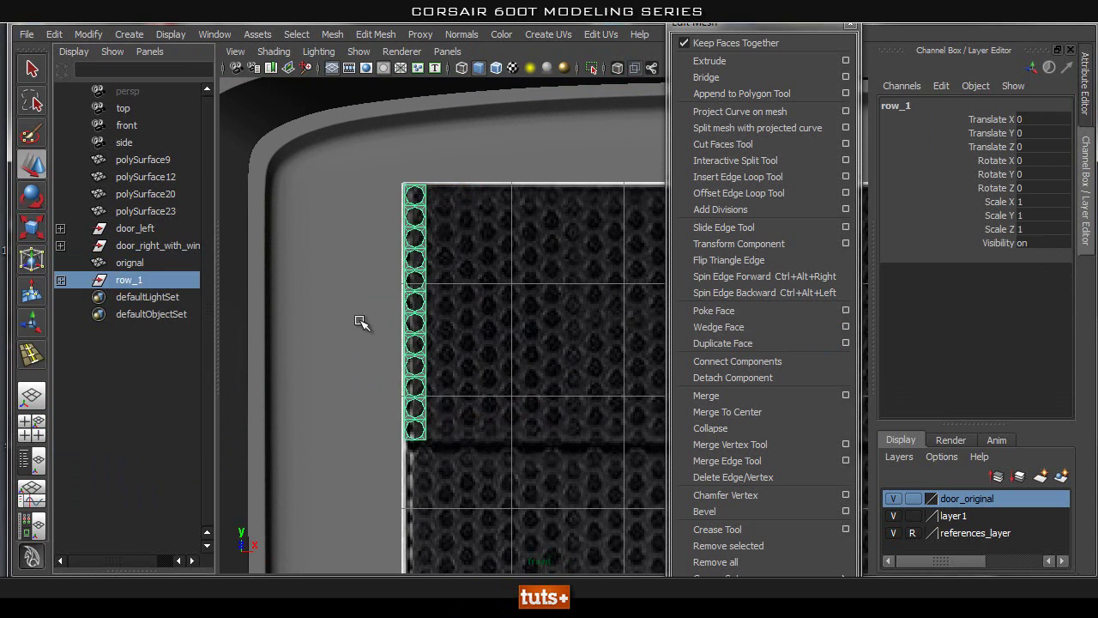
Center the pivot of the row_1 group and snap it to the left edge of the tile column.
left_click(541, 282)
left_click(132, 281)
right_click_drag(481, 266, 486, 262, "alt")
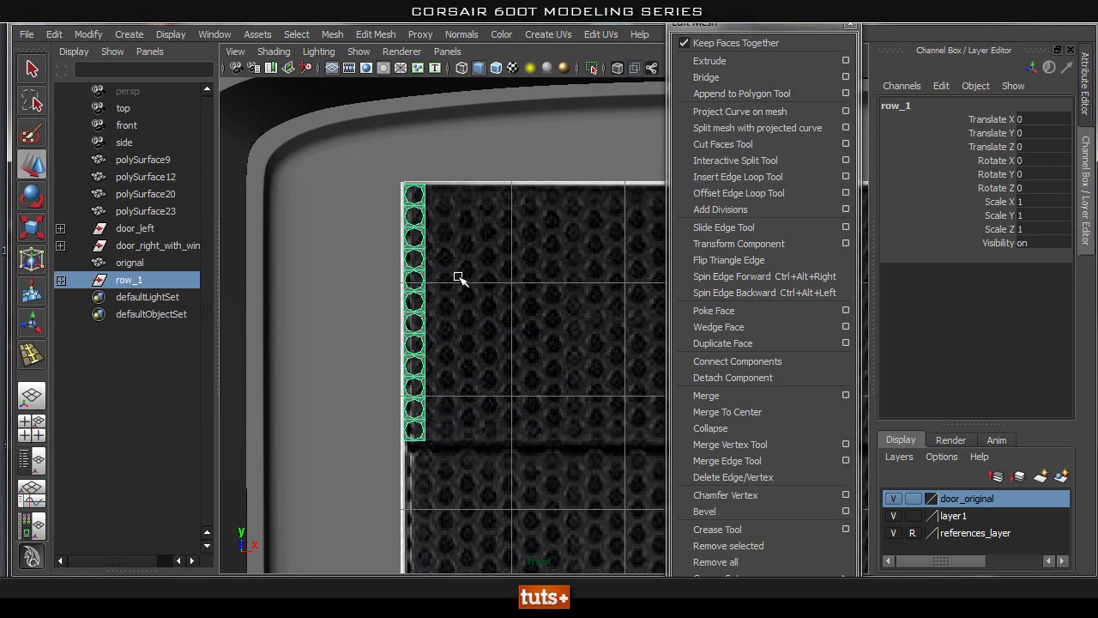
scroll(417, 257, "up", 1)
key("space")
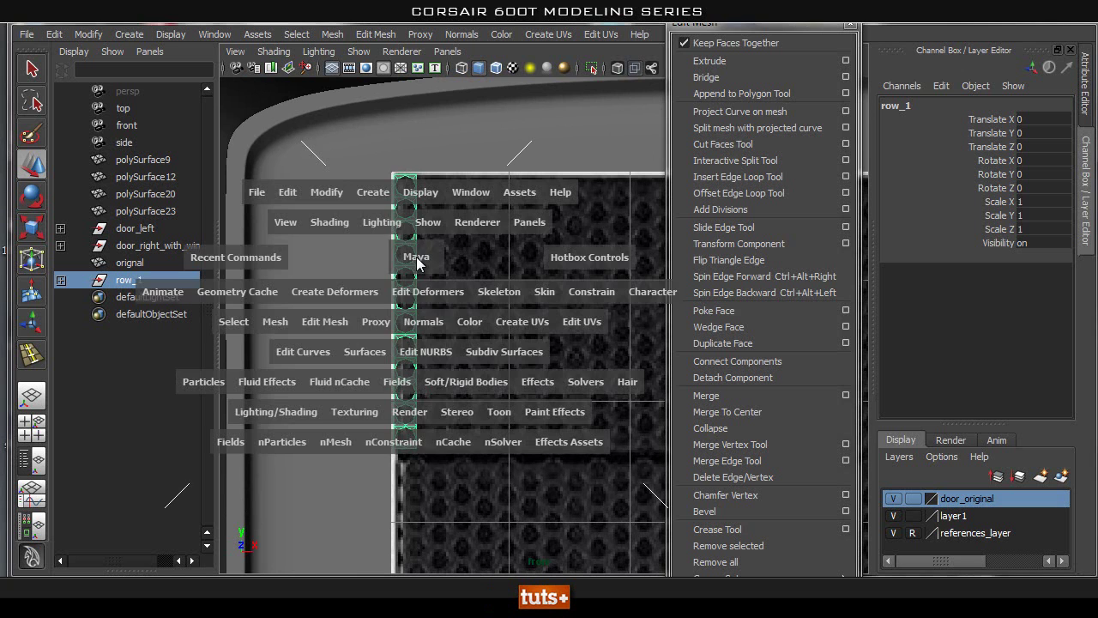
left_click_drag(339, 193, 366, 358)
right_click_drag(463, 266, 652, 262, "alt")
middle_click_drag(478, 260, 670, 274, "alt")
right_click_drag(471, 270, 571, 273, "alt")
key("Insert")
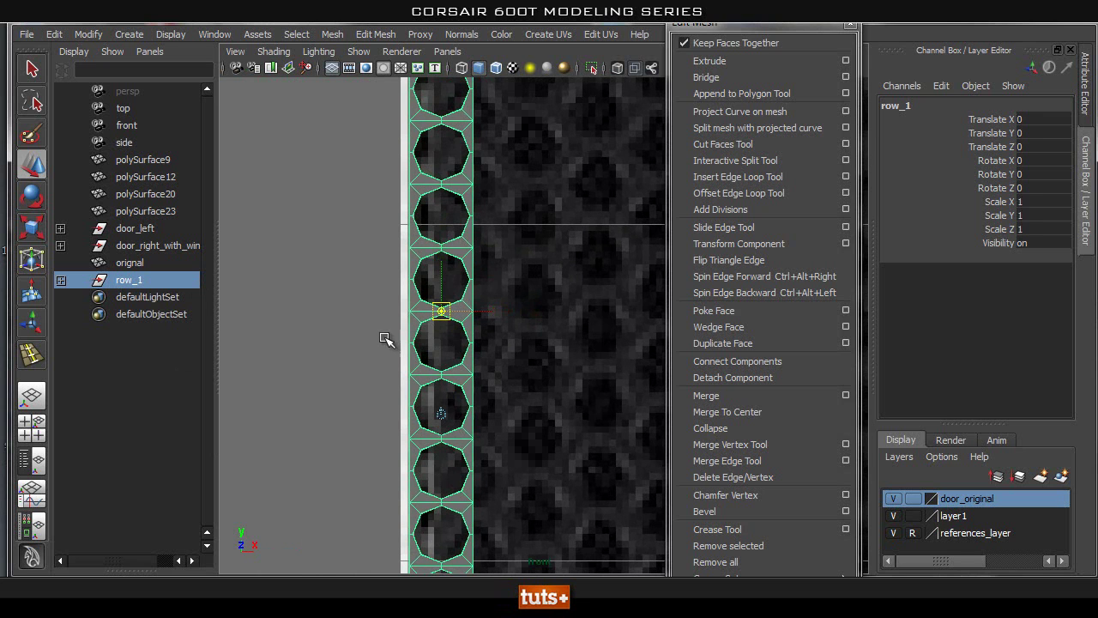
middle_click_drag(415, 311, 408, 313)
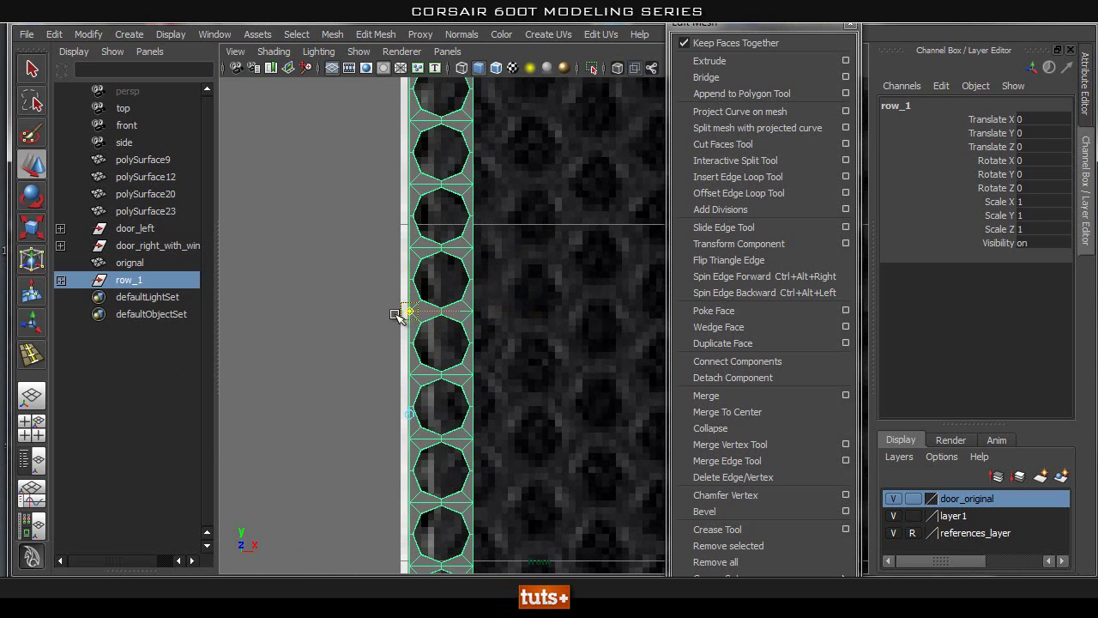
key("Insert")
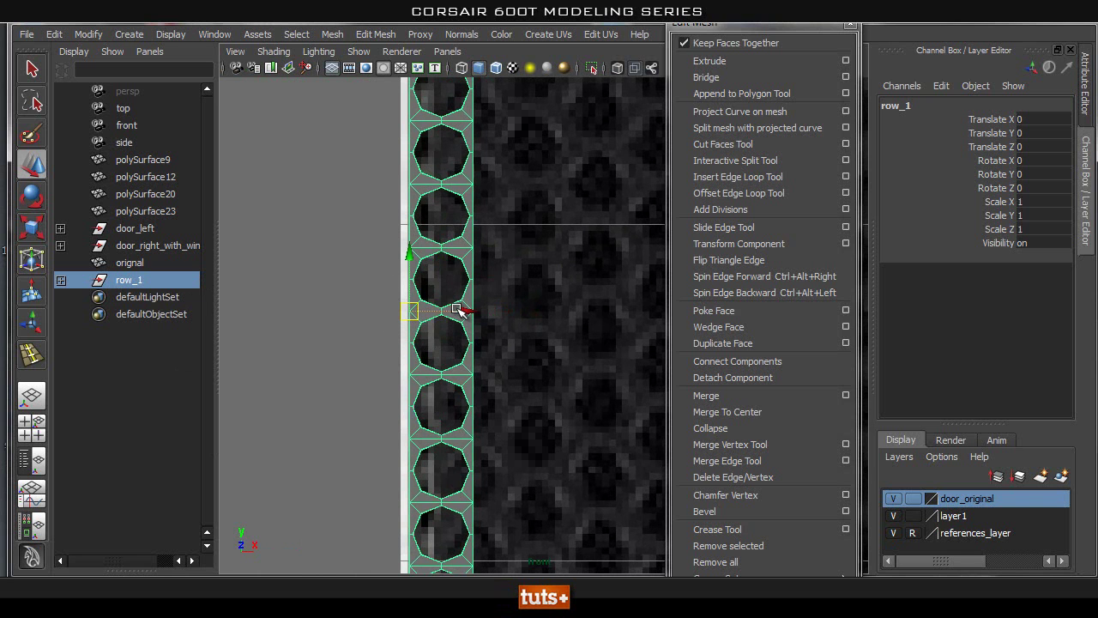
Duplicate the row_1 group and snap the copy flush against its right side at Translate X 0.189.
scroll(522, 311, "down", 2)
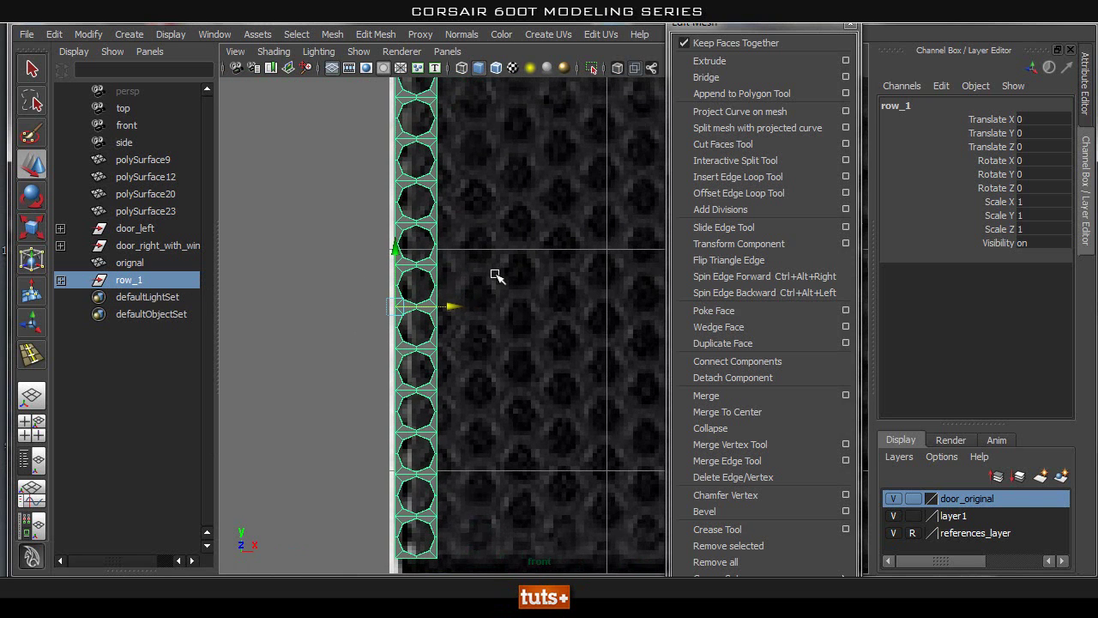
key("ctrl+d")
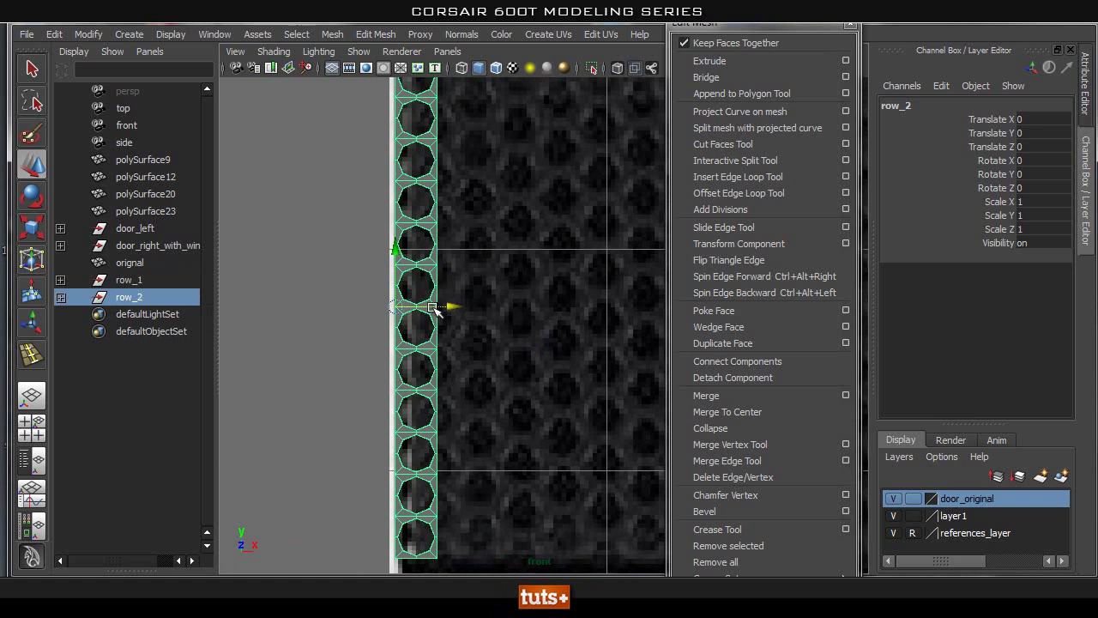
left_click_drag(437, 309, 438, 310)
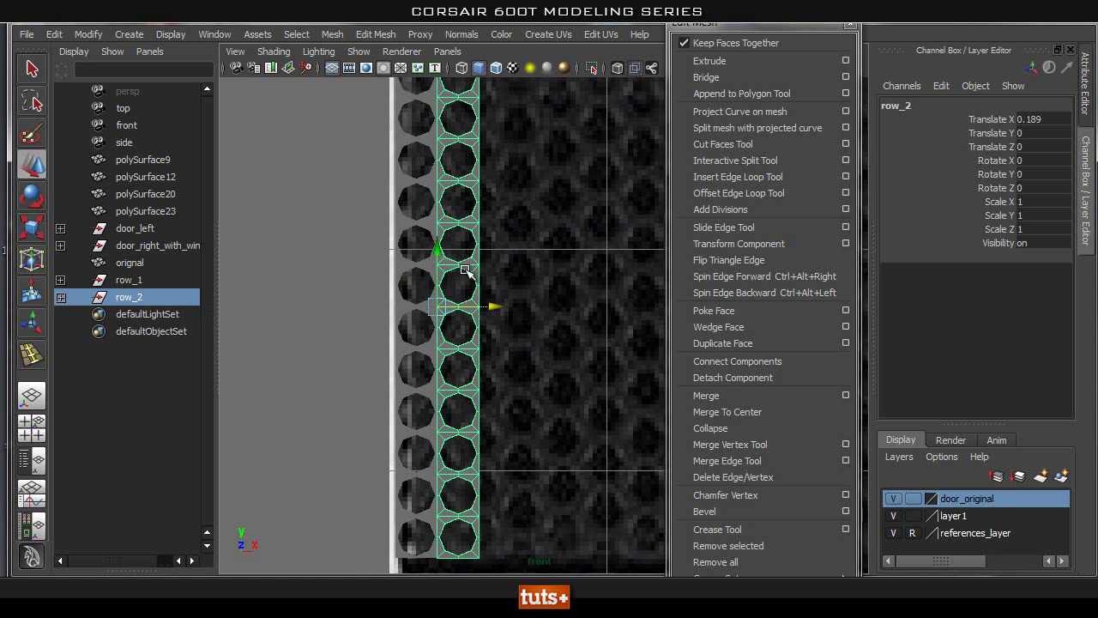
Reselect the whole second column and snap it up by half a tile to Translate Y 0.095, staggering the holes.
scroll(566, 289, "up", 2)
left_click(589, 289)
left_click(470, 269)
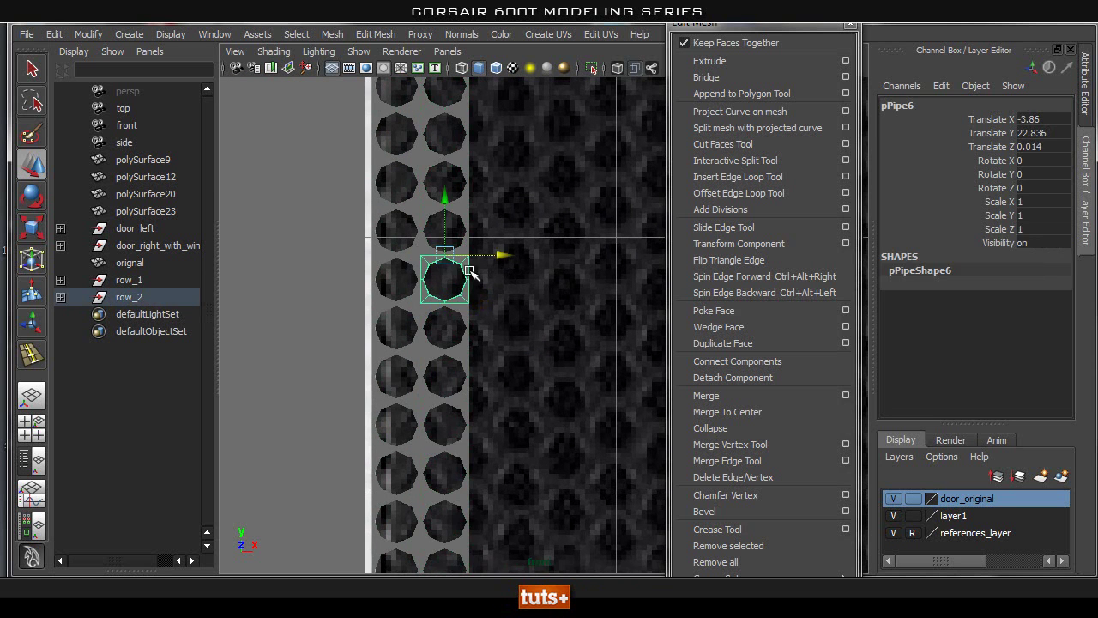
key("Up")
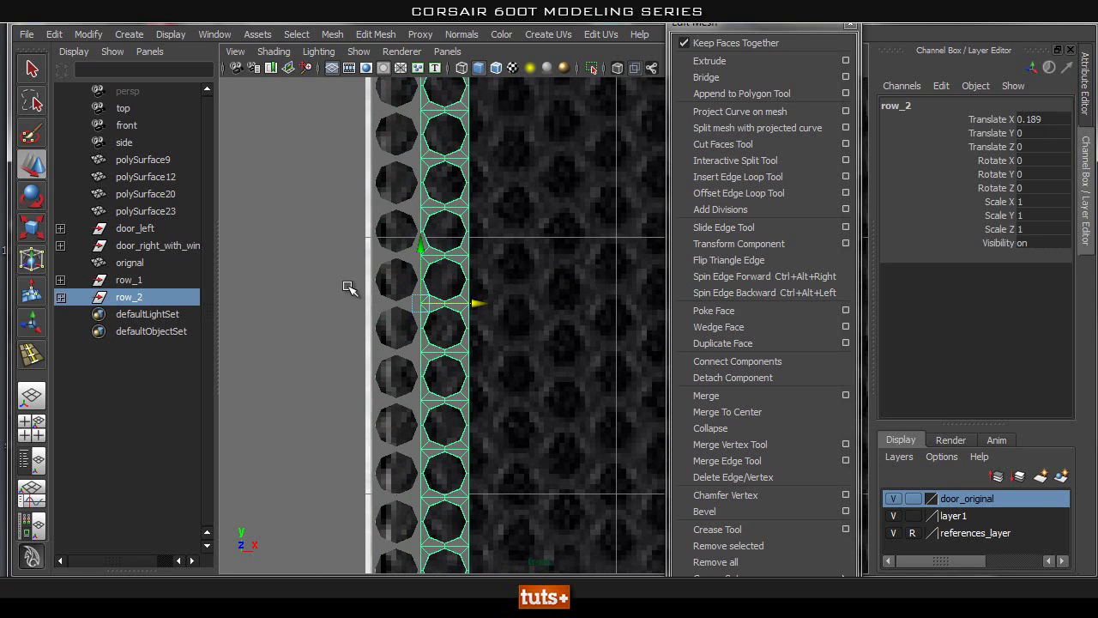
middle_click_drag(497, 243, 529, 321, "alt")
right_click_drag(305, 271, 372, 282, "alt")
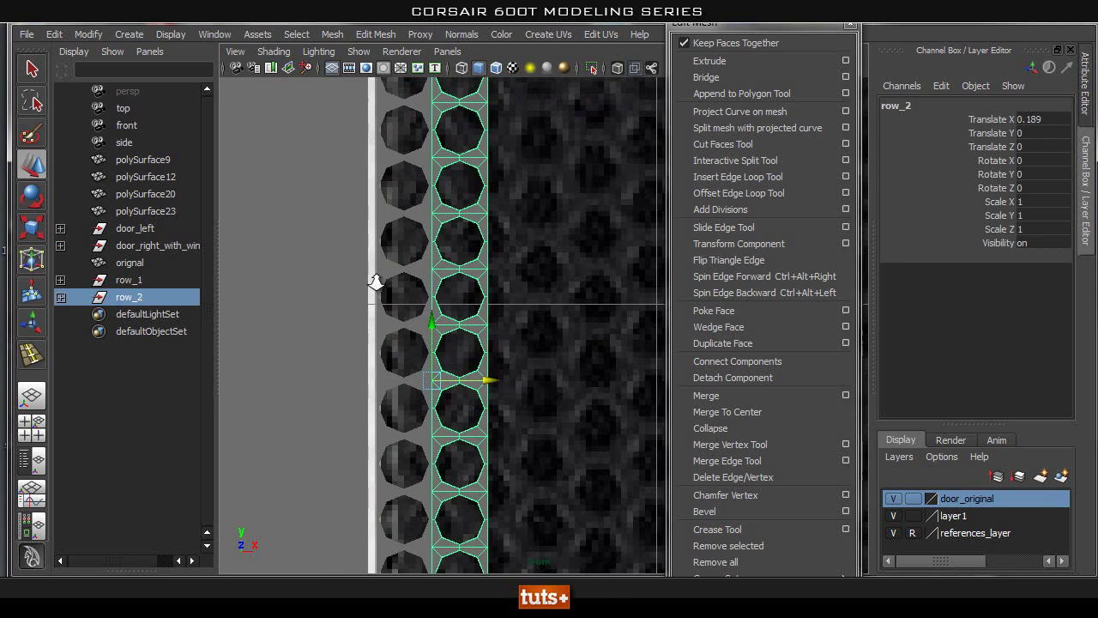
middle_click_drag(474, 237, 472, 404, "alt")
middle_click_drag(445, 355, 433, 146, "alt")
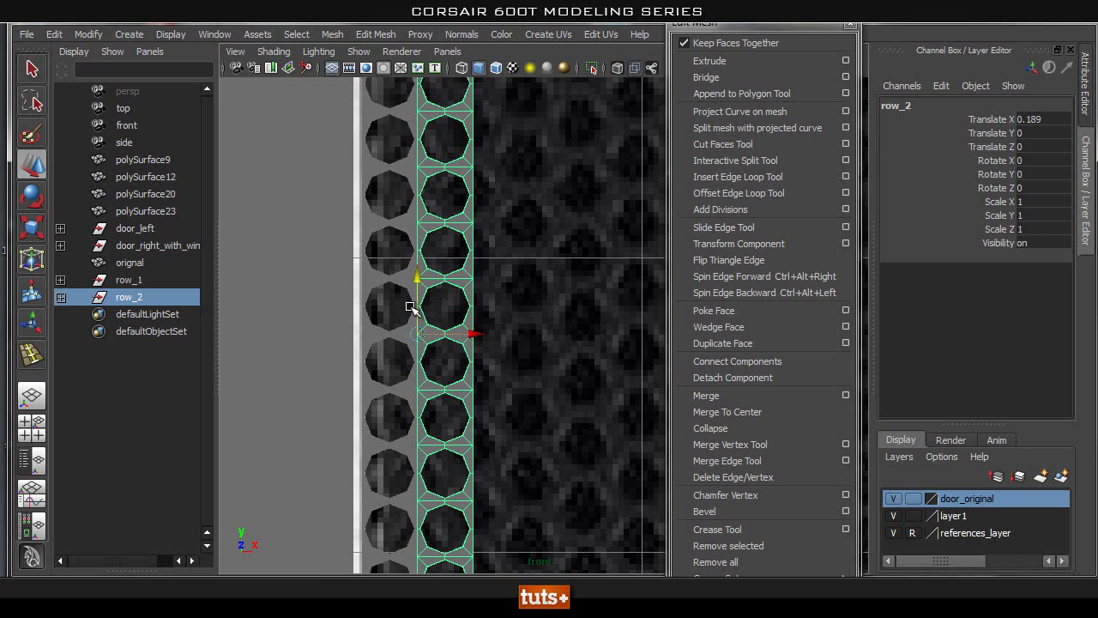
middle_click_drag(411, 307, 411, 305)
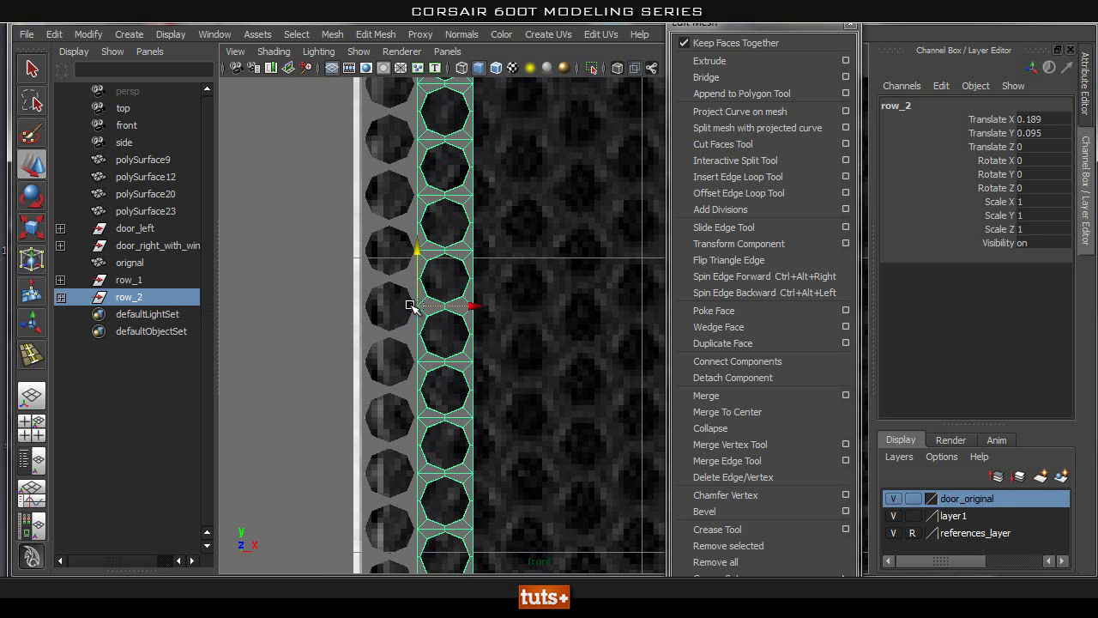
Examine the stagger between the two columns and their lower ends near the dark horizontal divider.
scroll(514, 323, "up", 3)
middle_click_drag(393, 315, 464, 309, "alt")
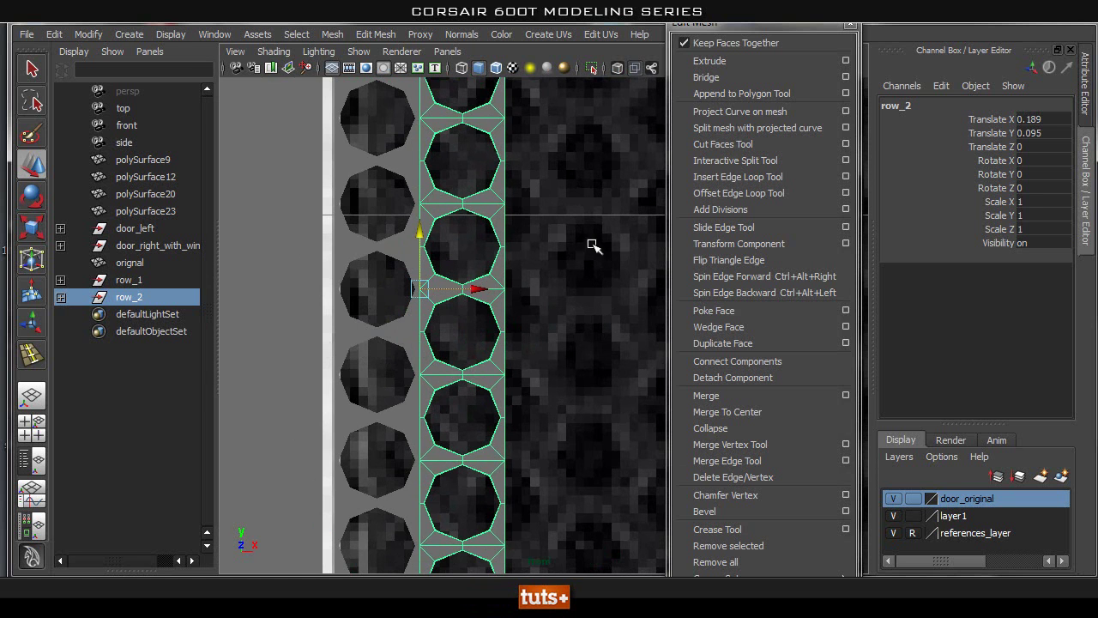
scroll(561, 341, "down", 5)
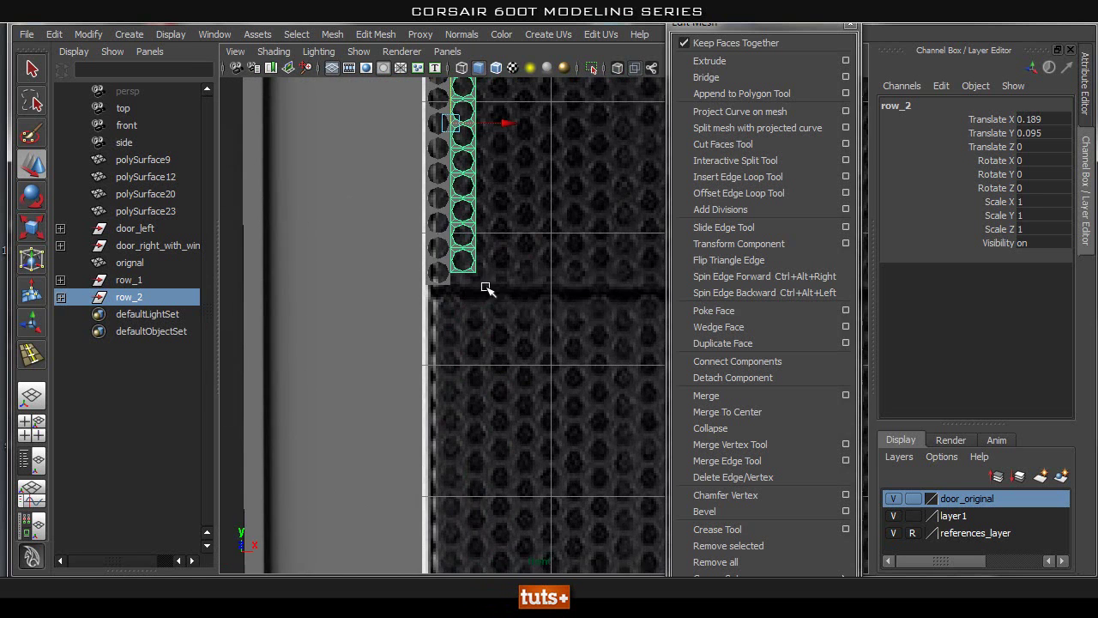
right_click_drag(392, 240, 407, 171, "alt")
middle_click_drag(461, 171, 553, 315, "alt")
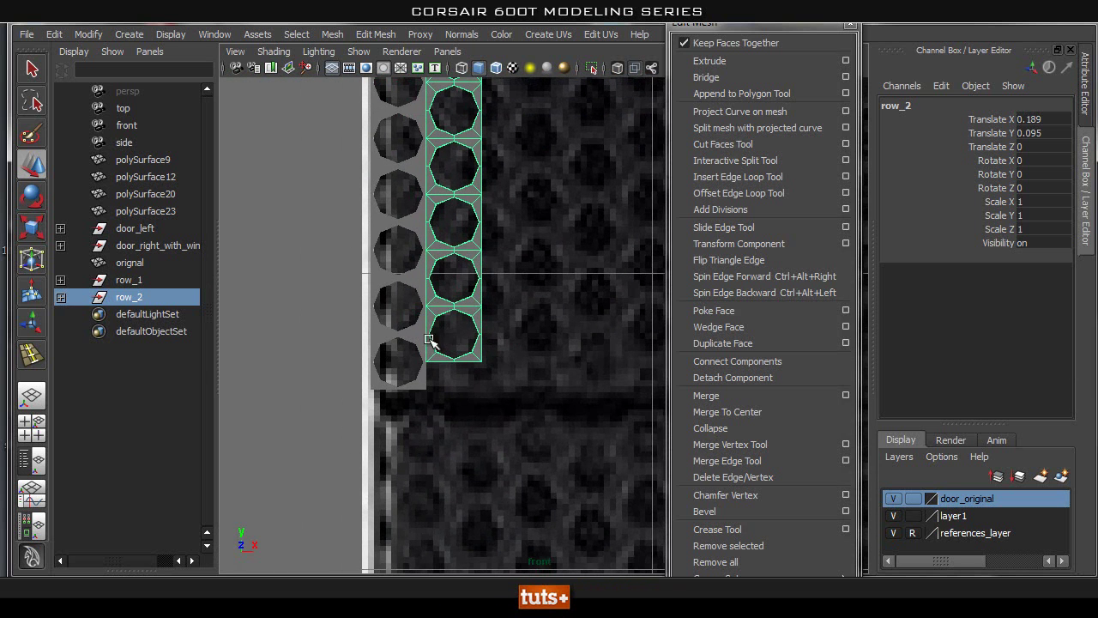
Delete the upper half of the second column's top tile so the column ends flush with the grille opening's upper edge.
middle_click_drag(539, 460, 561, 545, "alt")
middle_click_drag(499, 131, 494, 492, "alt")
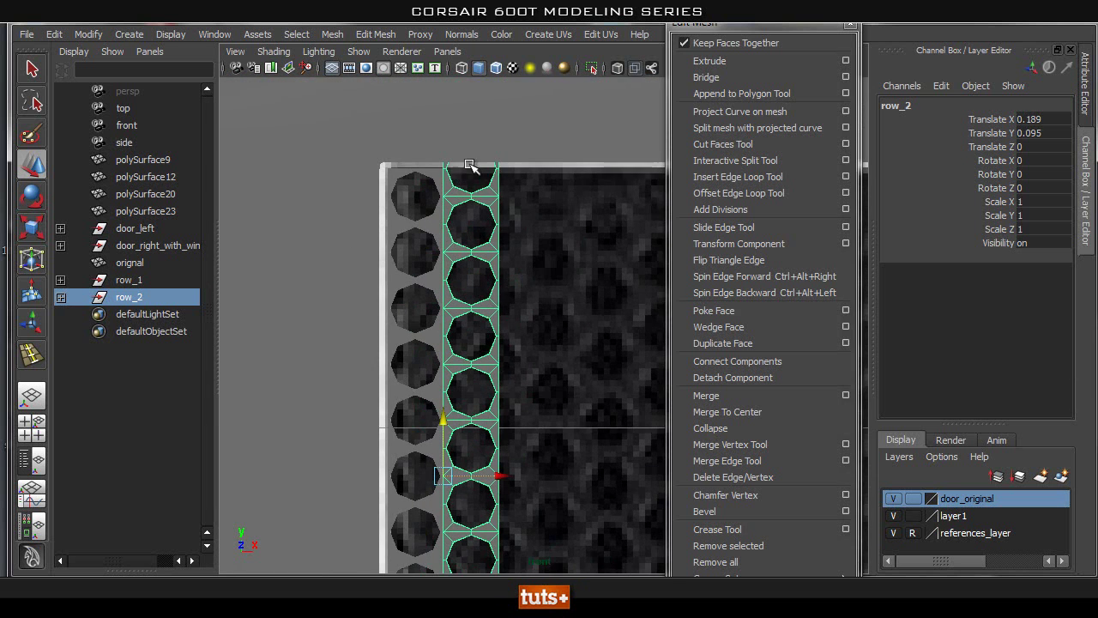
middle_click_drag(557, 268, 433, 504, "alt")
middle_click_drag(497, 206, 515, 331, "alt")
middle_click_drag(533, 262, 530, 282, "alt")
right_click_drag(498, 276, 498, 300)
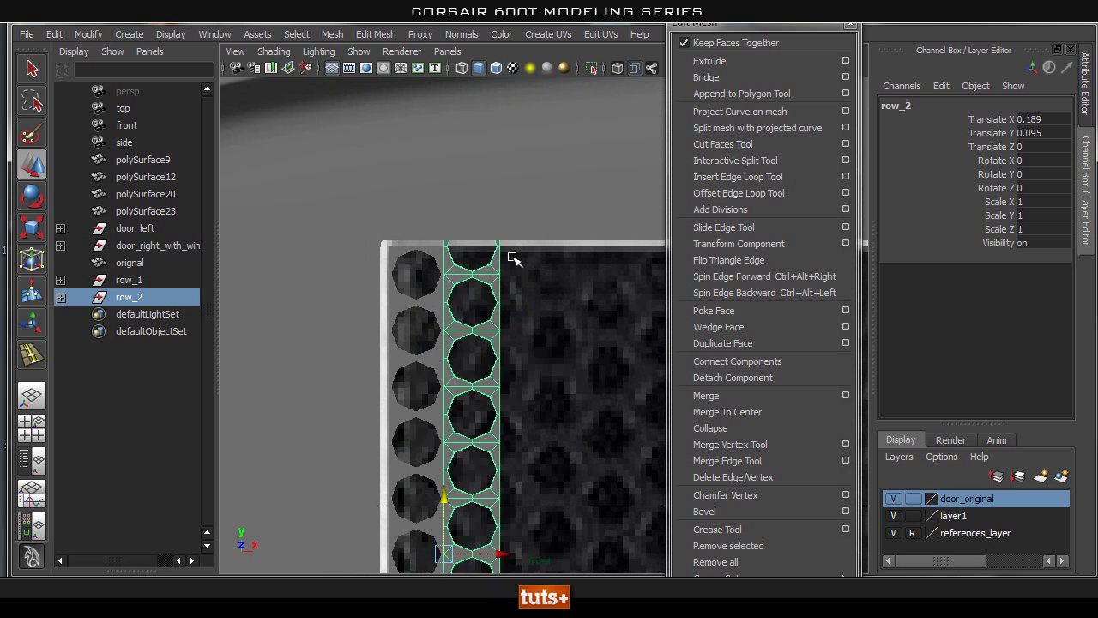
left_click_drag(562, 185, 343, 246)
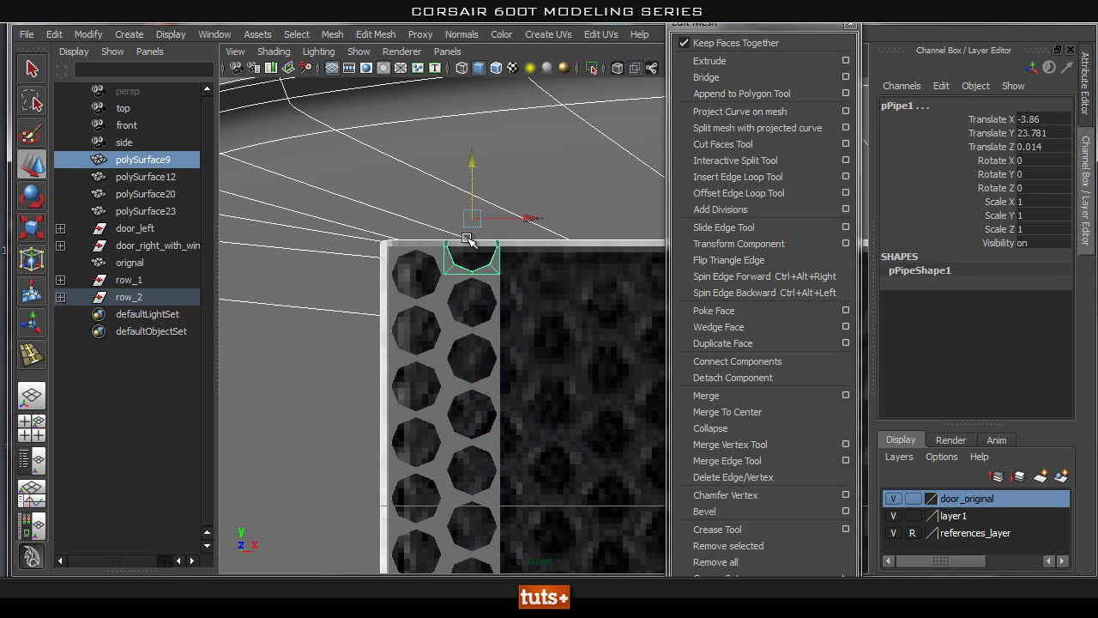
left_click(487, 266)
right_click_drag(499, 265, 496, 296)
left_click_drag(547, 183, 385, 245)
left_click(530, 302)
middle_click_drag(523, 339, 473, 306, "alt")
Duplicate the second column's bottom tile, snap the copy directly beneath it, and delete the copy's lower half to level both columns.
left_click(478, 419)
middle_click_drag(478, 419, 461, 342, "alt")
key("ctrl+d")
middle_click_drag(433, 357, 439, 370)
middle_click_drag(466, 434, 474, 378, "alt")
right_click_drag(380, 392, 483, 346, "alt")
left_click_drag(483, 346, 311, 421)
key("Delete")
middle_click_drag(498, 247, 551, 302, "alt")
right_click_drag(550, 302, 578, 244, "alt")
key("q")
left_click(522, 315)
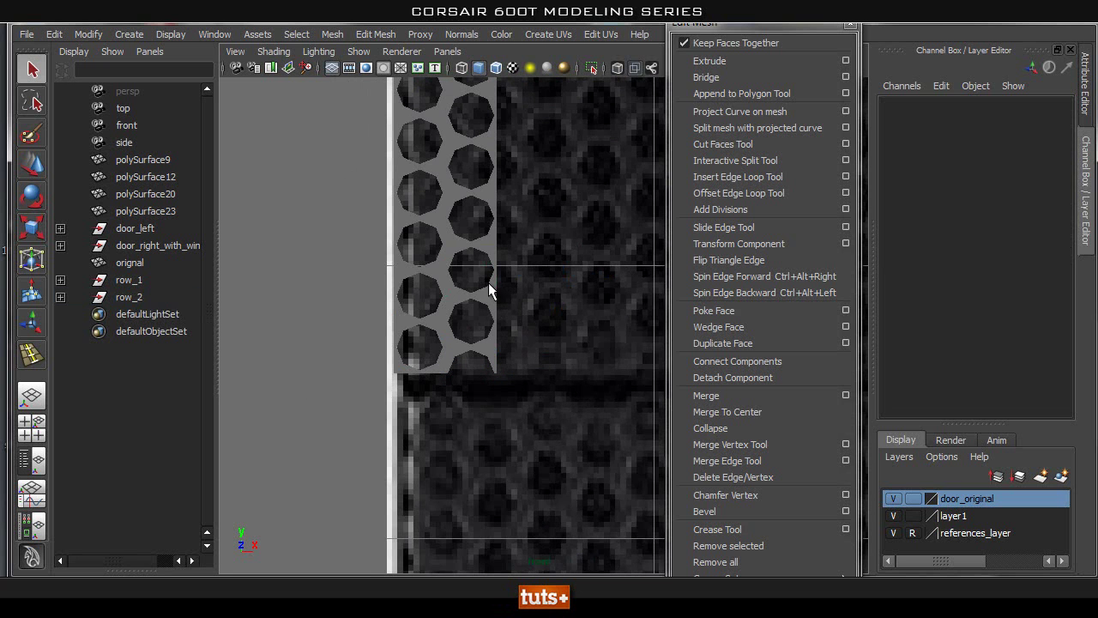
Examine both columns against the reference image, from the half tile near the dark divider to the upper edge of the opening.
scroll(464, 301, "up", 1)
scroll(468, 361, "up", 1)
left_click(477, 411)
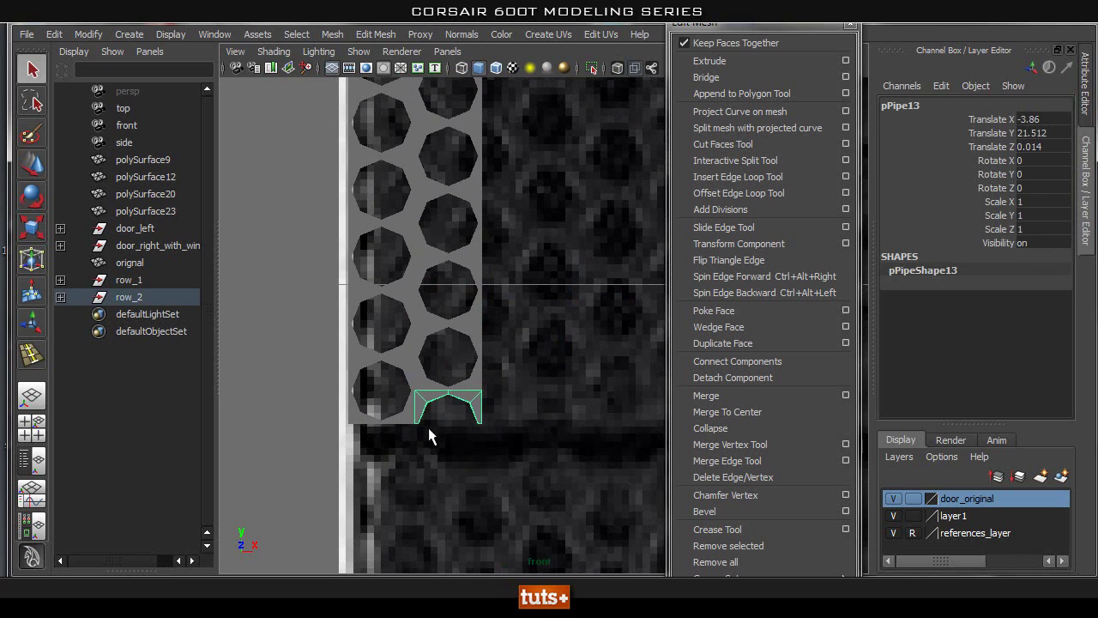
middle_click_drag(497, 277, 507, 257, "alt")
middle_click_drag(520, 120, 632, 246, "alt")
right_click_drag(633, 246, 499, 266, "alt")
middle_click_drag(499, 266, 462, 201, "alt")
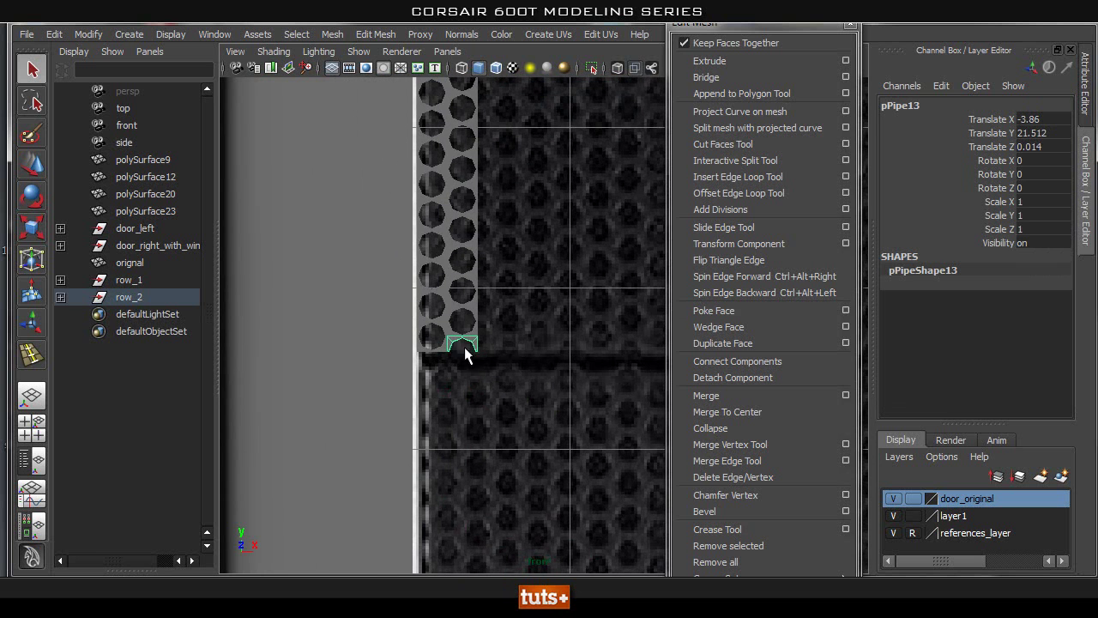
middle_click_drag(493, 228, 472, 386, "alt")
middle_click_drag(498, 172, 459, 195, "alt")
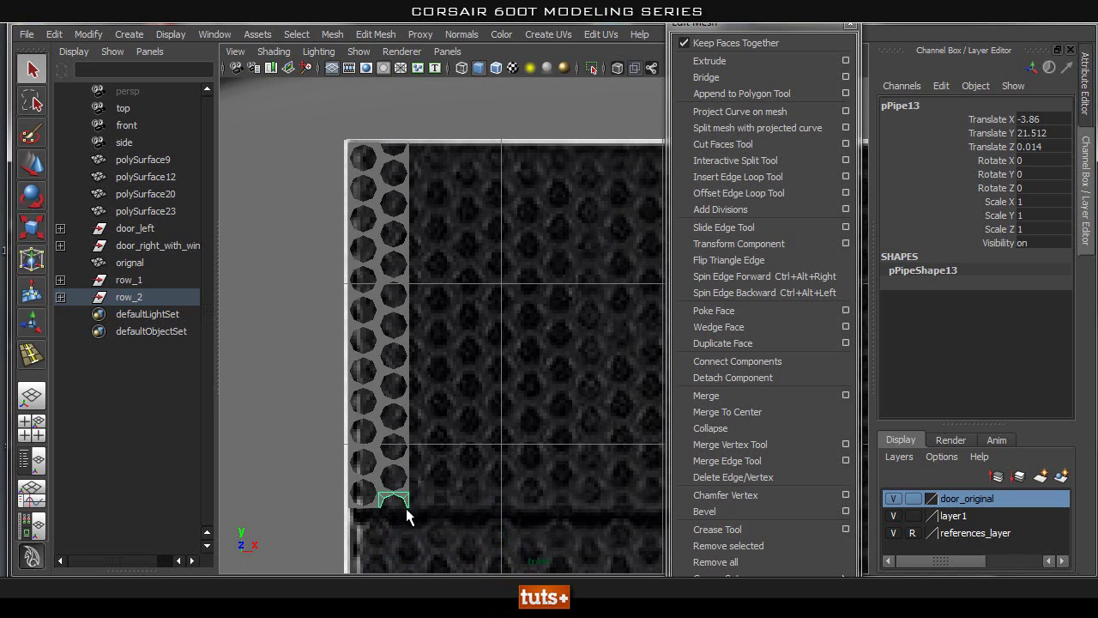
middle_click_drag(437, 376, 322, 401, "alt")
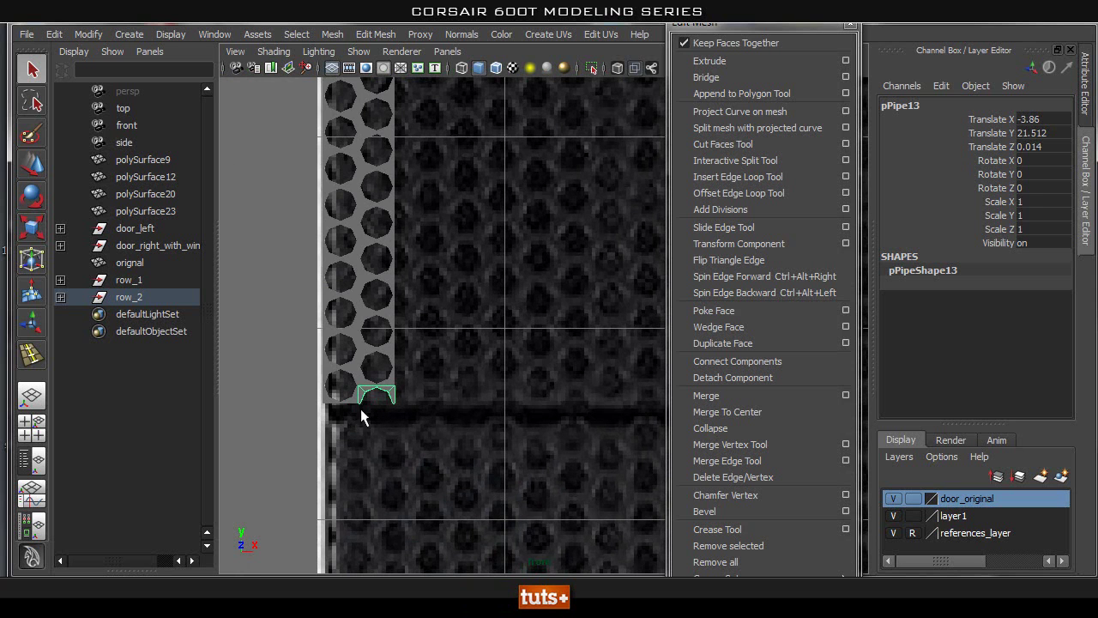
middle_click_drag(388, 407, 436, 469, "alt")
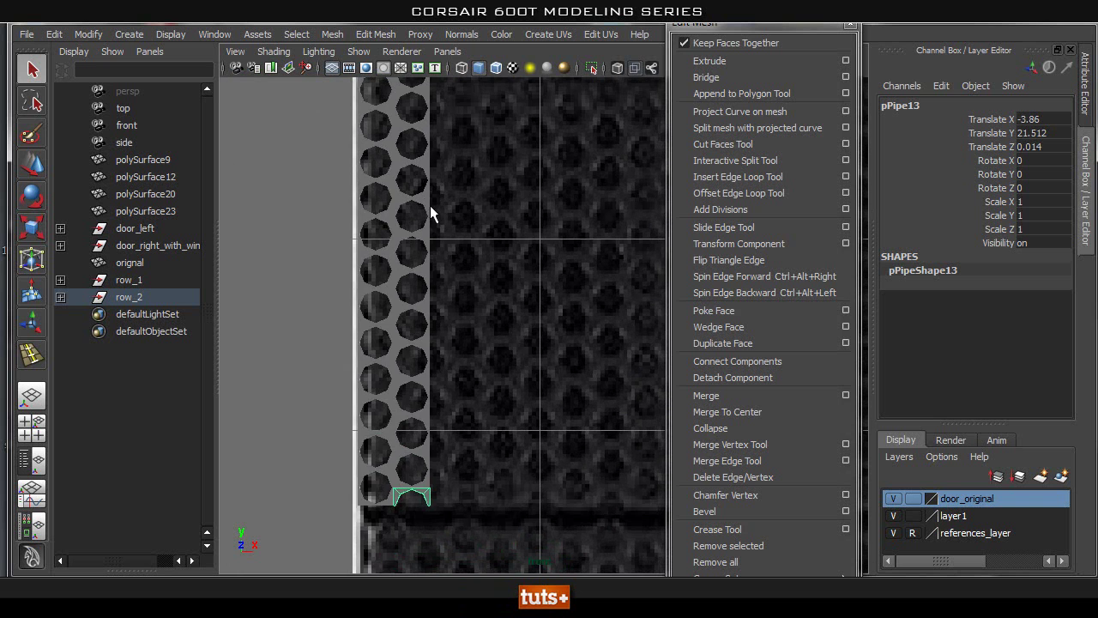
Group row_1 and row_2 together and name the new parent group row_1.
left_click(426, 183)
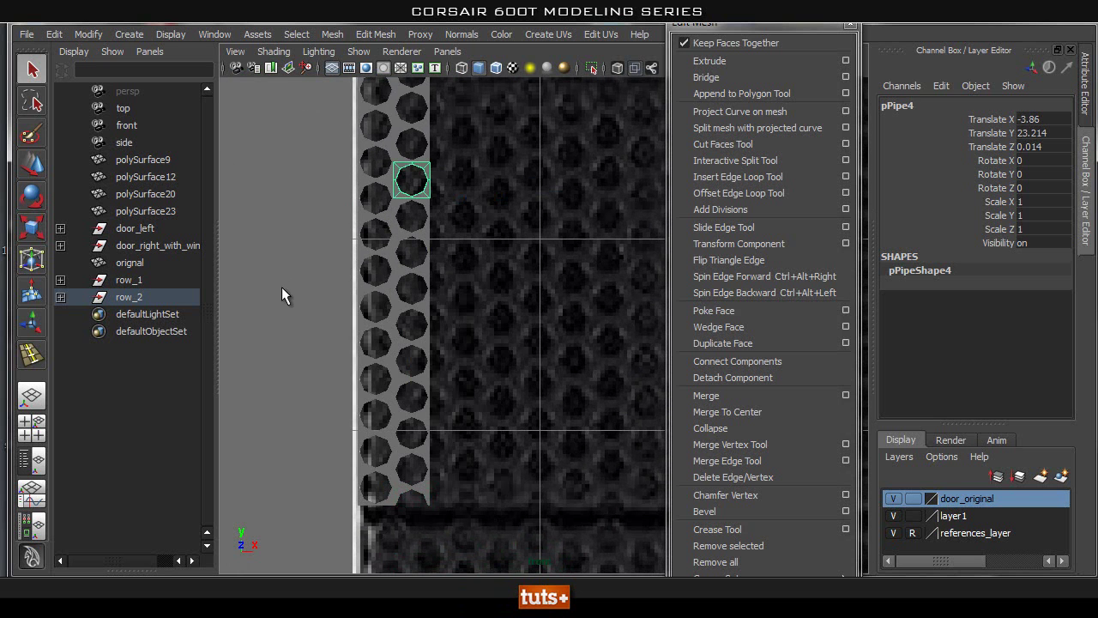
left_click_drag(142, 280, 139, 294)
key("f")
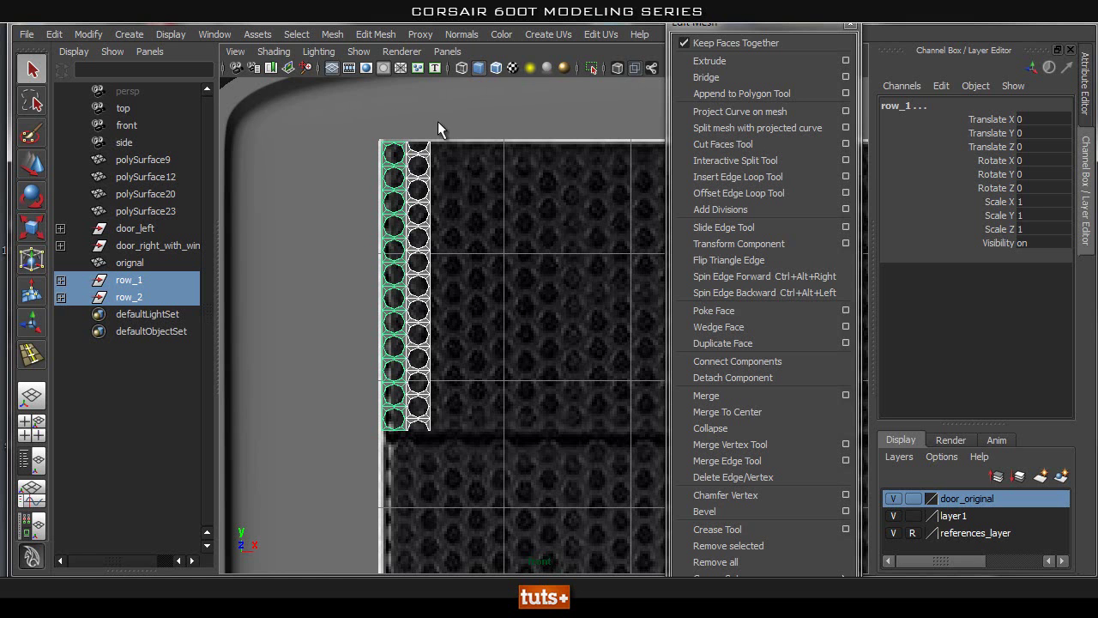
middle_click_drag(522, 297, 485, 315, "alt")
right_click_drag(484, 315, 454, 289, "alt")
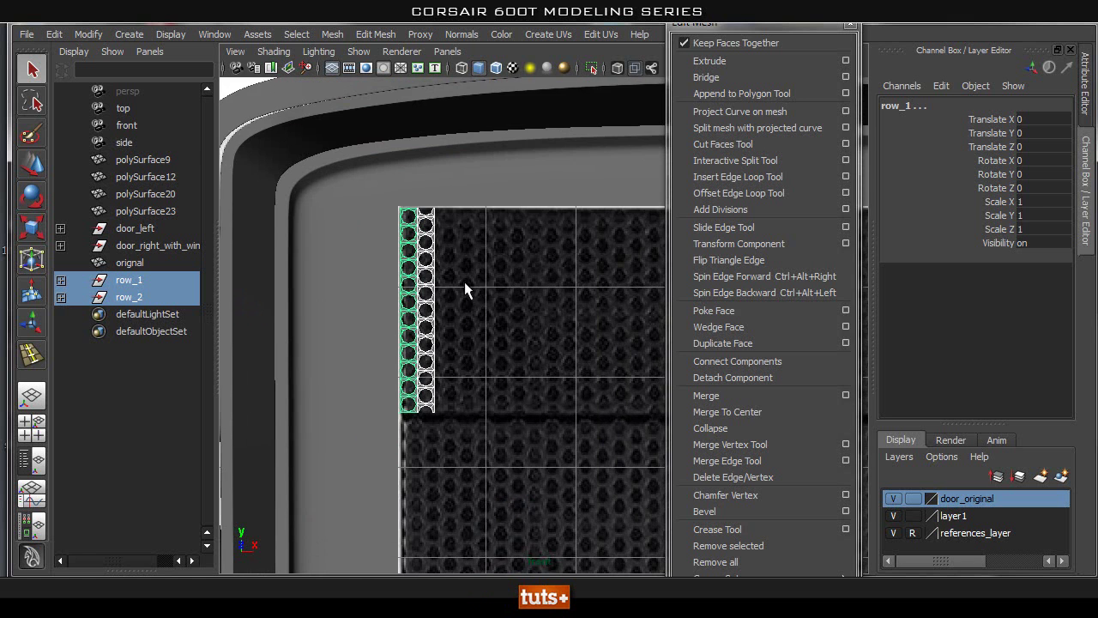
middle_click_drag(536, 283, 498, 261, "alt")
scroll(463, 265, "down", 4)
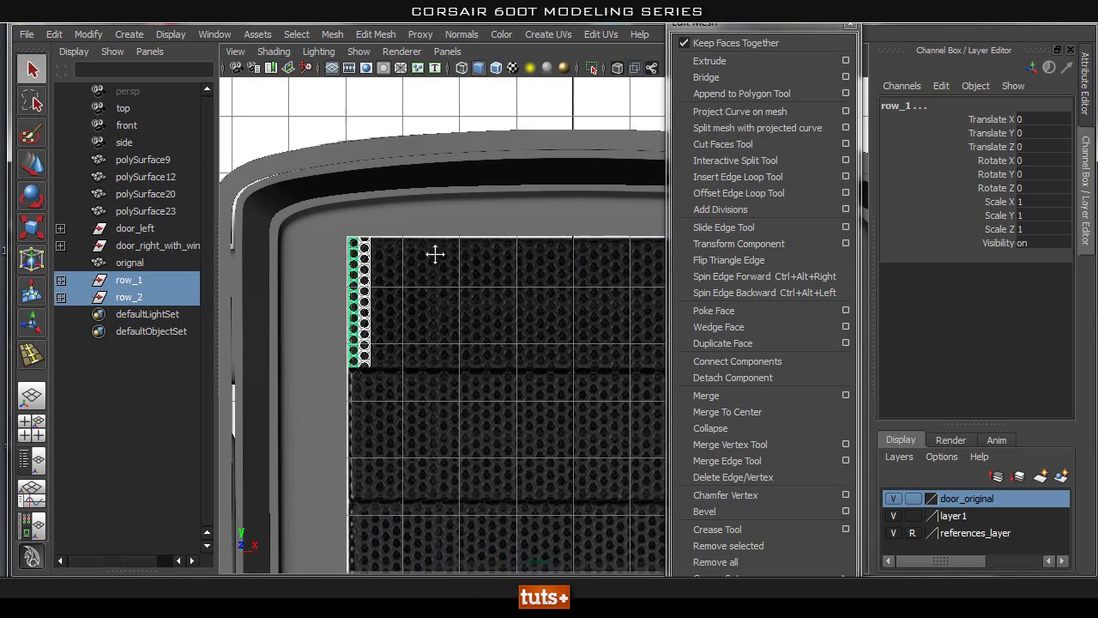
scroll(576, 249, "up", 6)
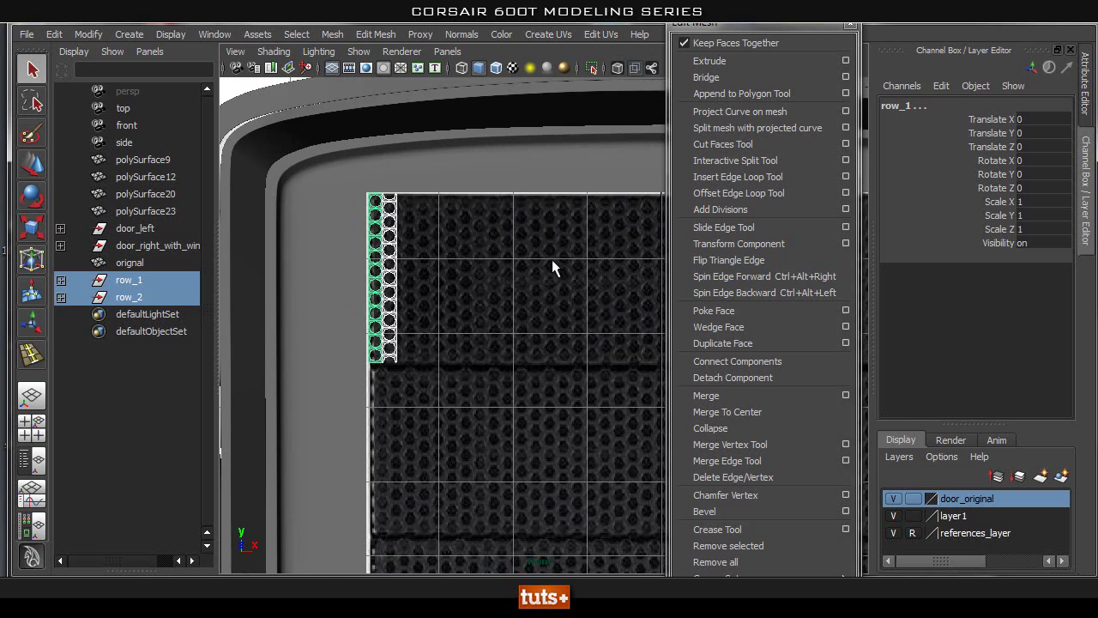
key("ctrl+g")
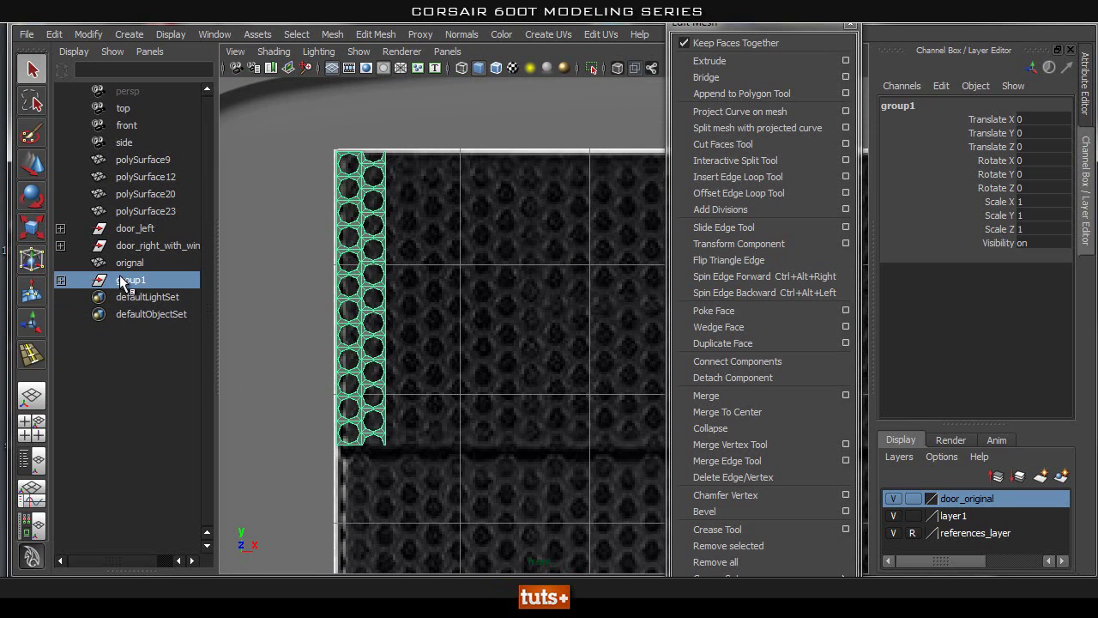
double_click(135, 281)
type("row_1")
key("Return")
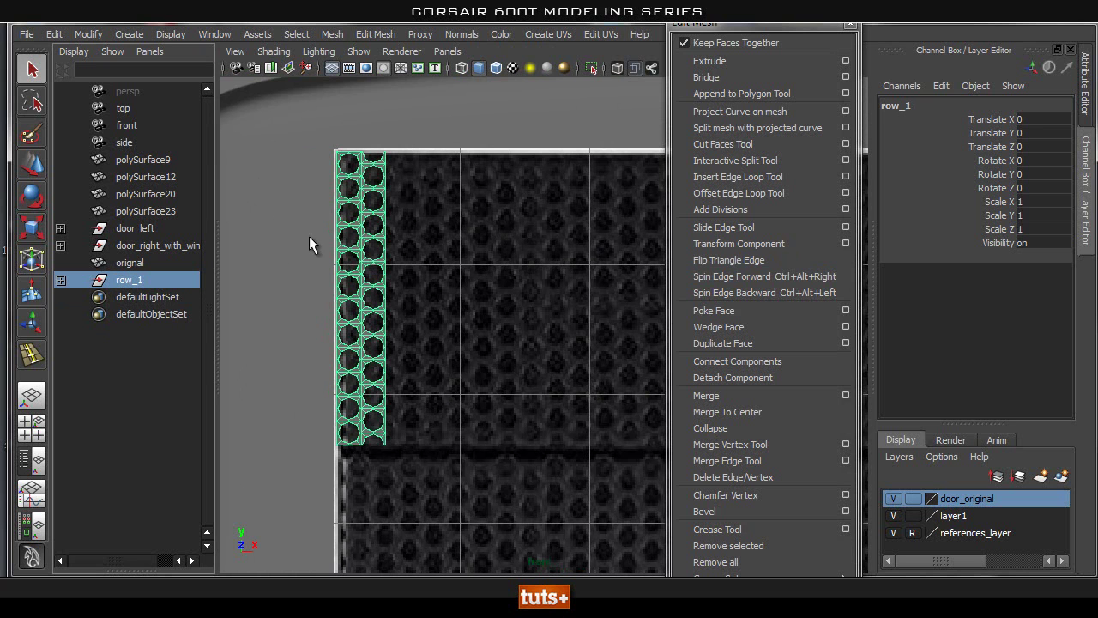
Center the pivot of the combined two-column row_1 group and snap it to the left edge of the tiles.
key("space")
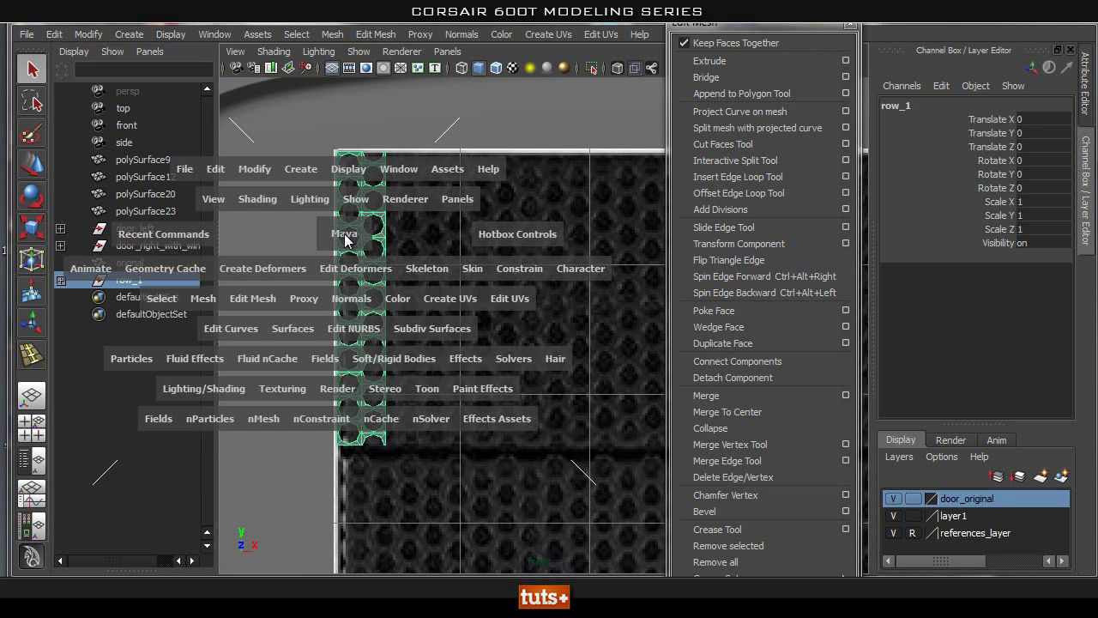
left_click(263, 168)
left_click(300, 334)
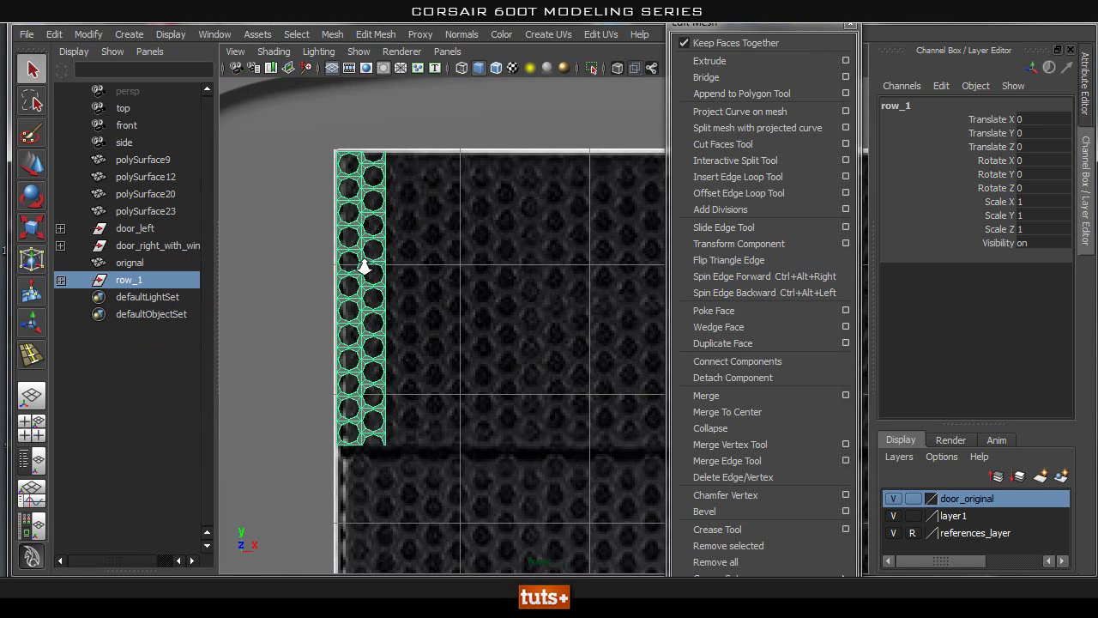
right_click_drag(334, 265, 431, 265, "alt")
middle_click_drag(432, 265, 495, 260, "alt")
key("w")
key("Insert")
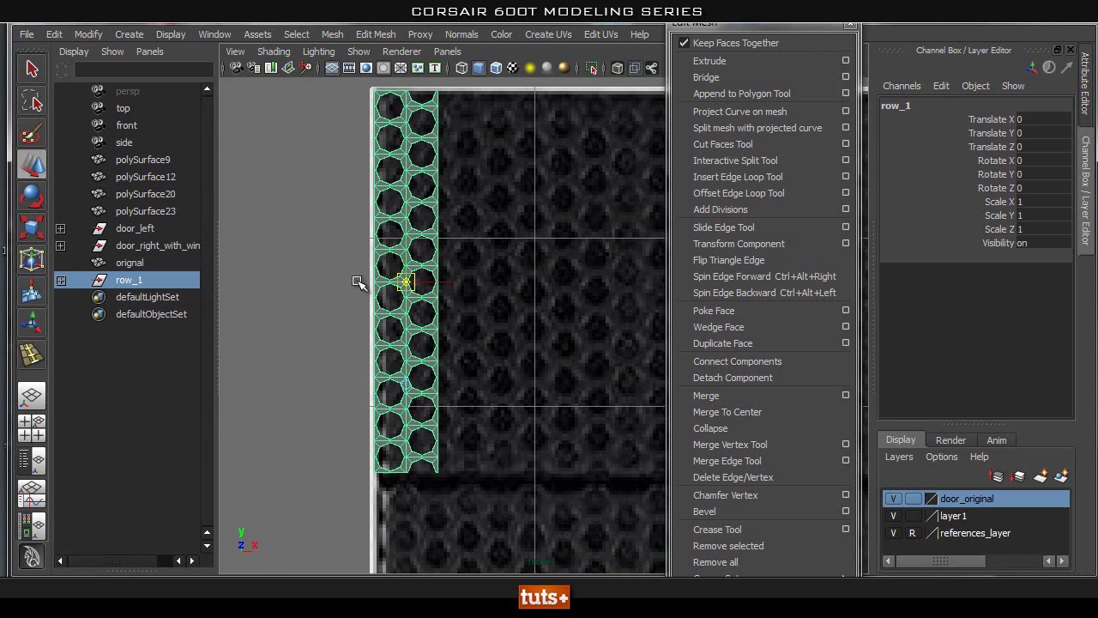
key("v")
middle_click_drag(379, 283, 367, 282)
right_click_drag(463, 258, 583, 252, "alt")
middle_click_drag(367, 255, 474, 253, "alt")
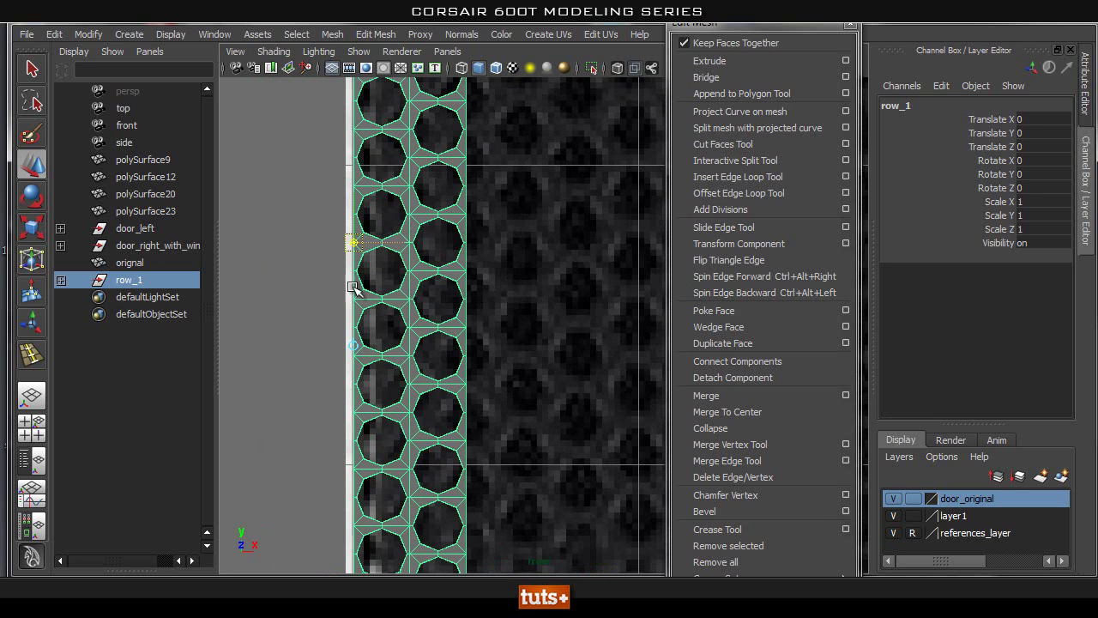
key("Insert")
Duplicate the two-column group, snap the copy flush against the original's right side at Translate X 0.378, and check the seam.
right_click_drag(513, 244, 439, 262, "alt")
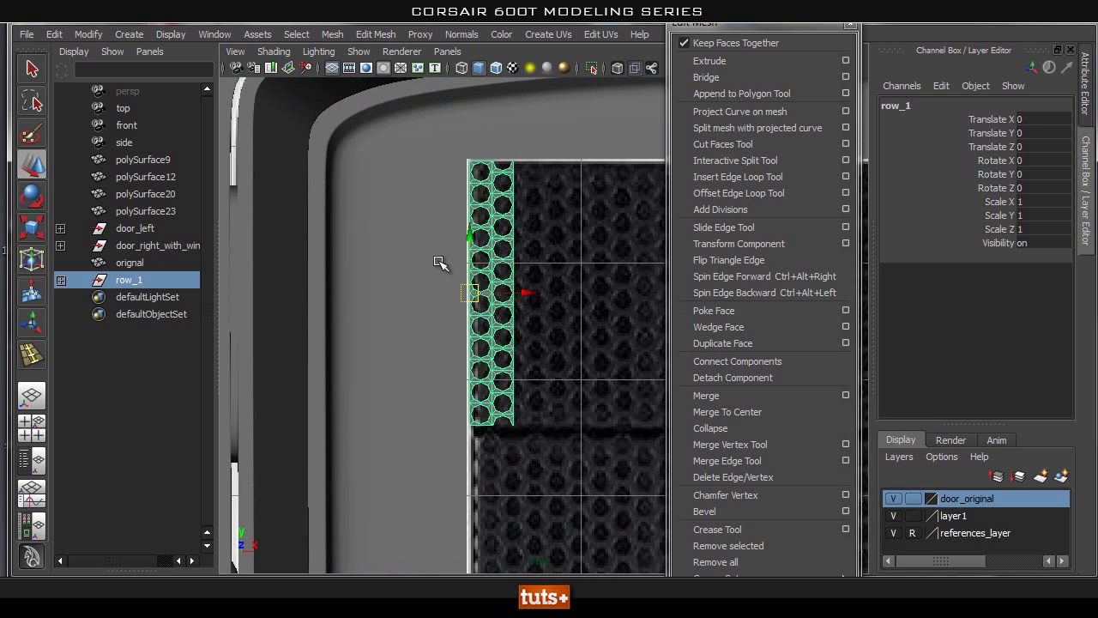
middle_click_drag(533, 256, 415, 251, "alt")
key("ctrl+d")
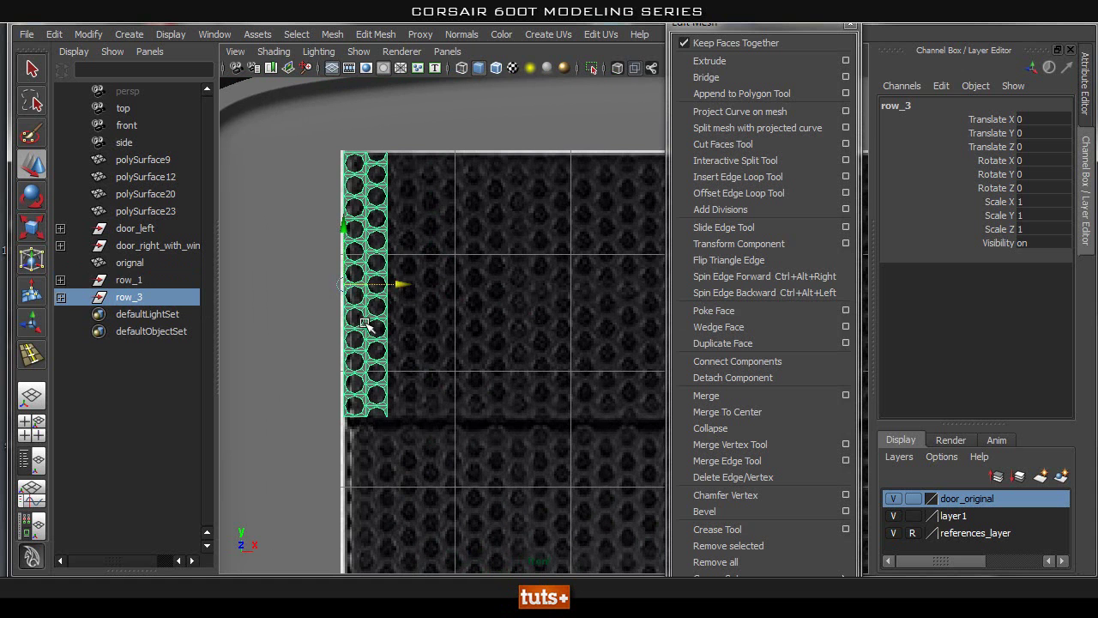
left_click_drag(392, 288, 437, 288)
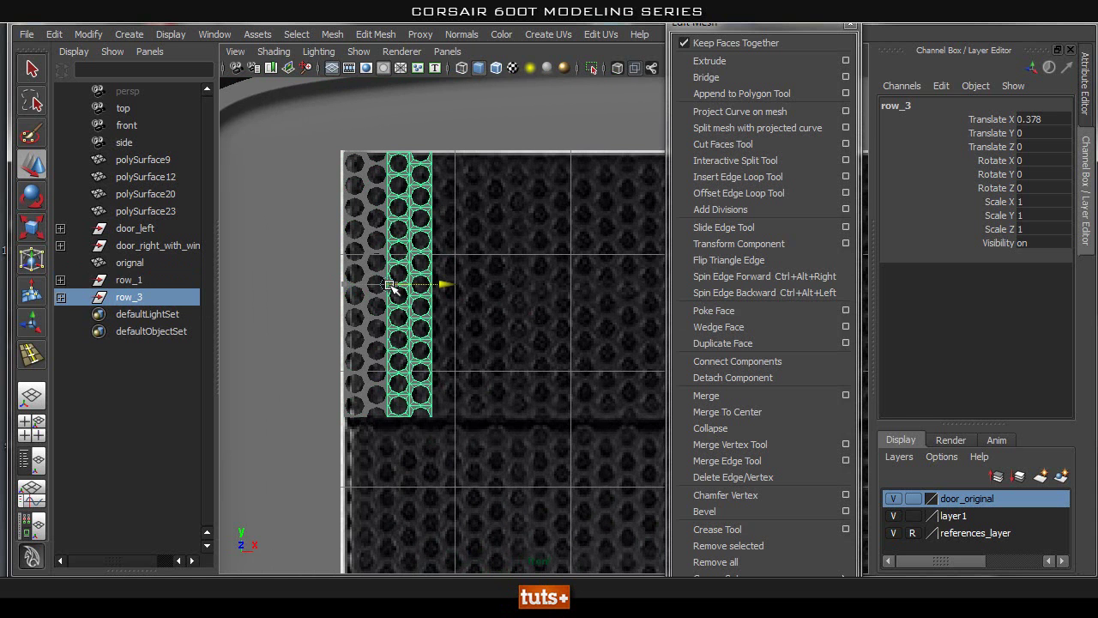
right_click_drag(312, 247, 547, 252, "alt")
middle_click_drag(363, 280, 520, 290, "alt")
right_click_drag(404, 290, 857, 307, "alt")
middle_click_drag(498, 291, 574, 276, "alt")
Repeat Duplicate with Transform until two-column copies fill the grille's upper section, with the last one at Translate X 7.565.
right_click_drag(472, 208, 482, 239, "alt")
key("shift+d")
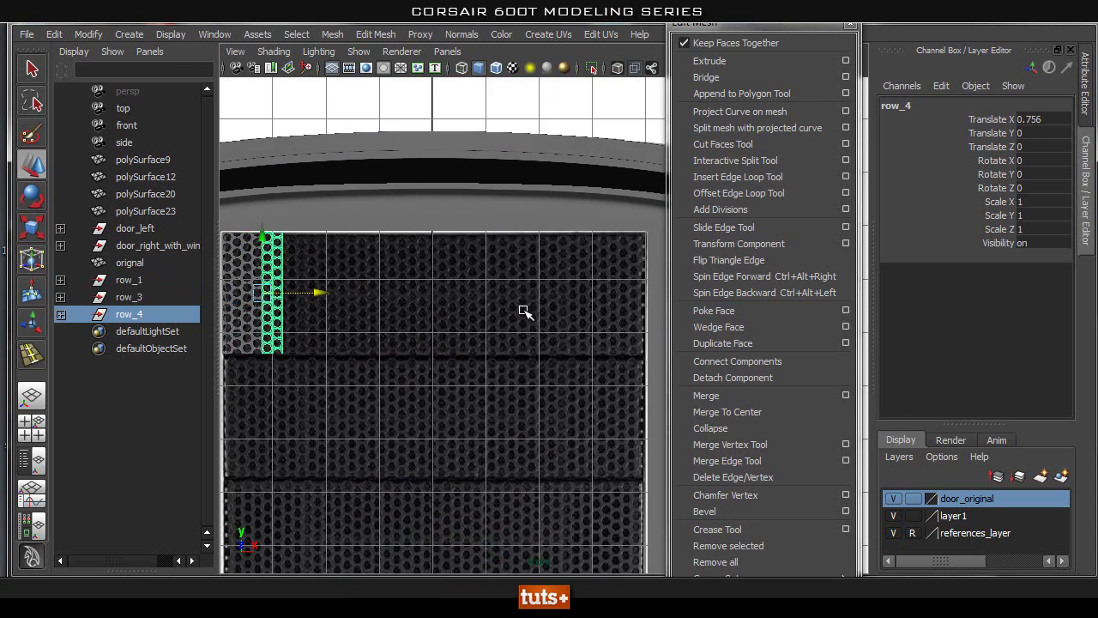
key("shift+d")
key("shift+d")
key("shift+d")
key("shift+d")
key("shift+d")
key("shift+d")
key("shift+d")
key("shift+d")
key("shift+d")
key("shift+d")
key("shift+d")
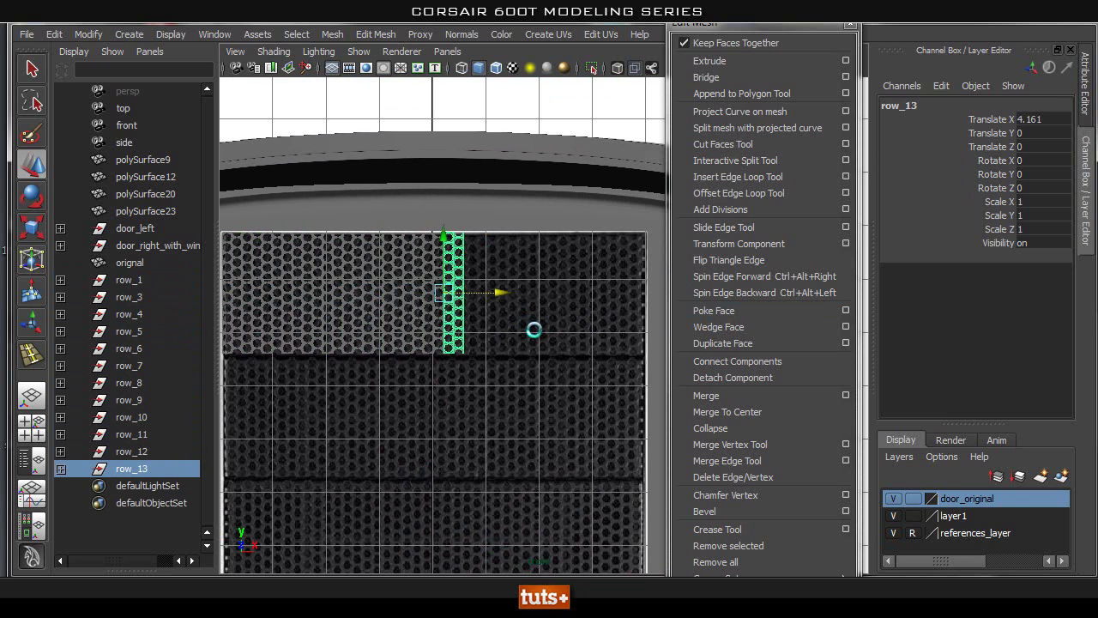
key("shift+d")
key("shift+d")
key("shift+d")
key("shift+d")
key("shift+d")
key("shift+d")
key("shift+d")
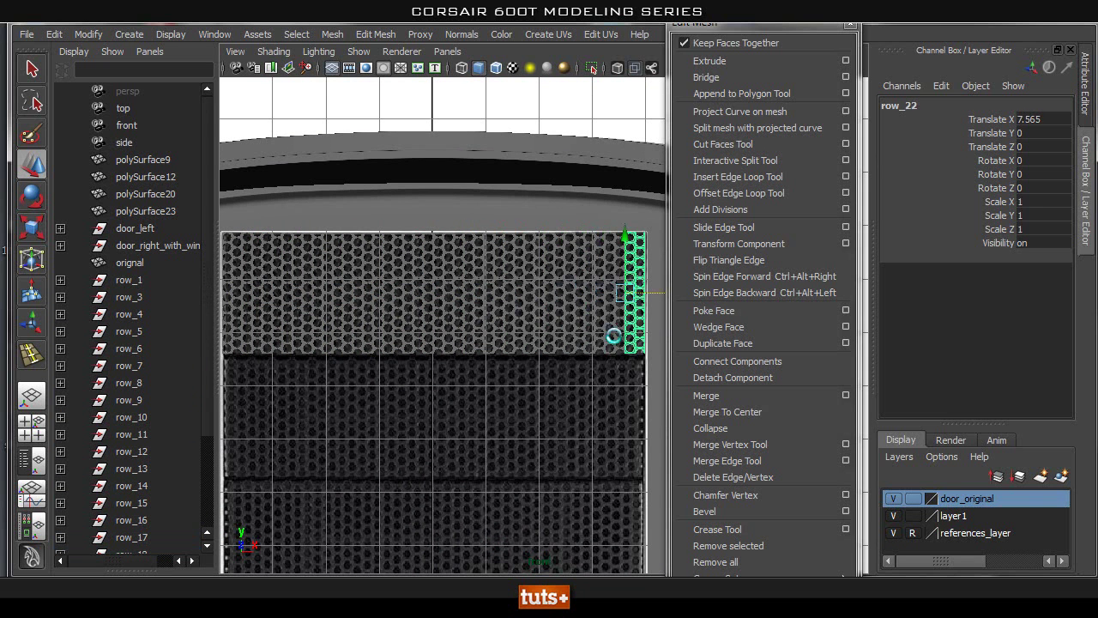
Group all the column groups from row_1 through row_22 and name the new group mesh.
scroll(522, 326, "down", 3)
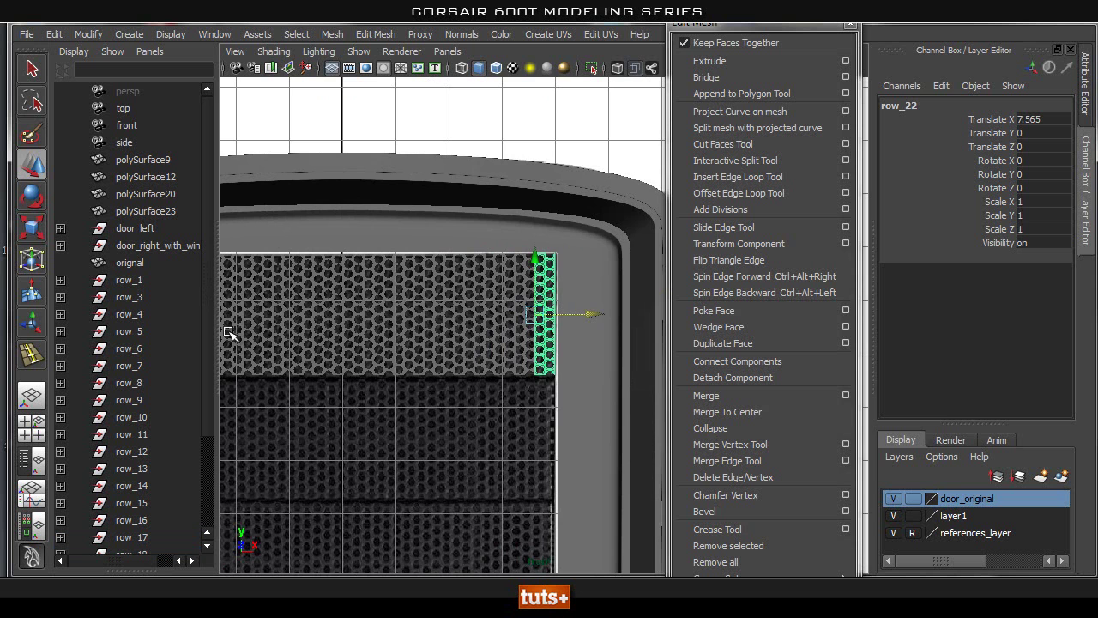
middle_click_drag(526, 331, 471, 312, "alt")
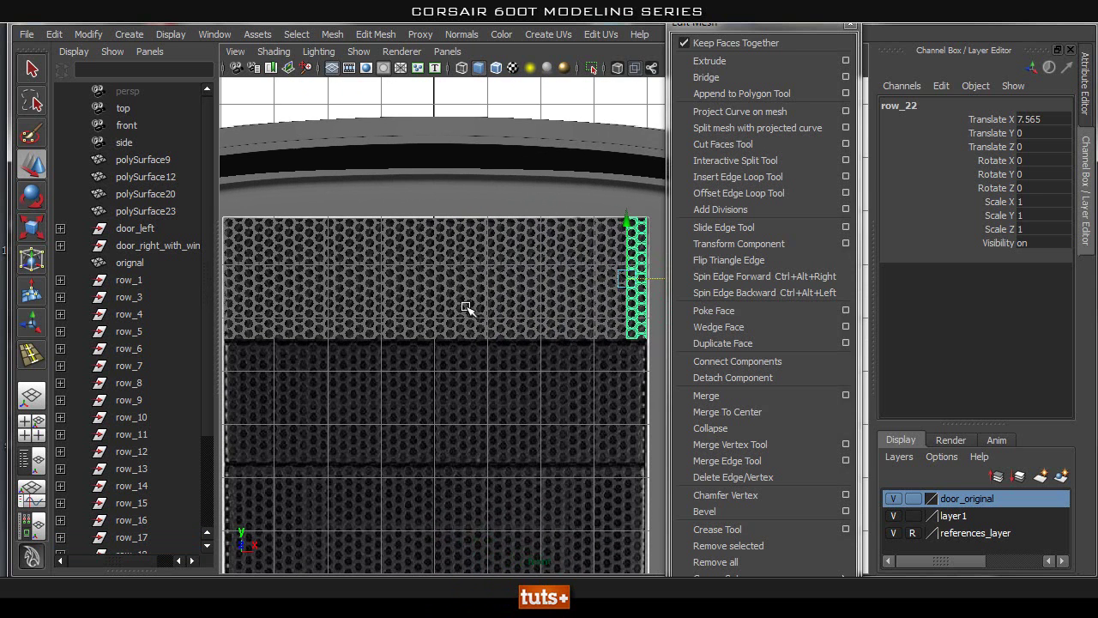
left_click(133, 276)
scroll(130, 403, "down", 3)
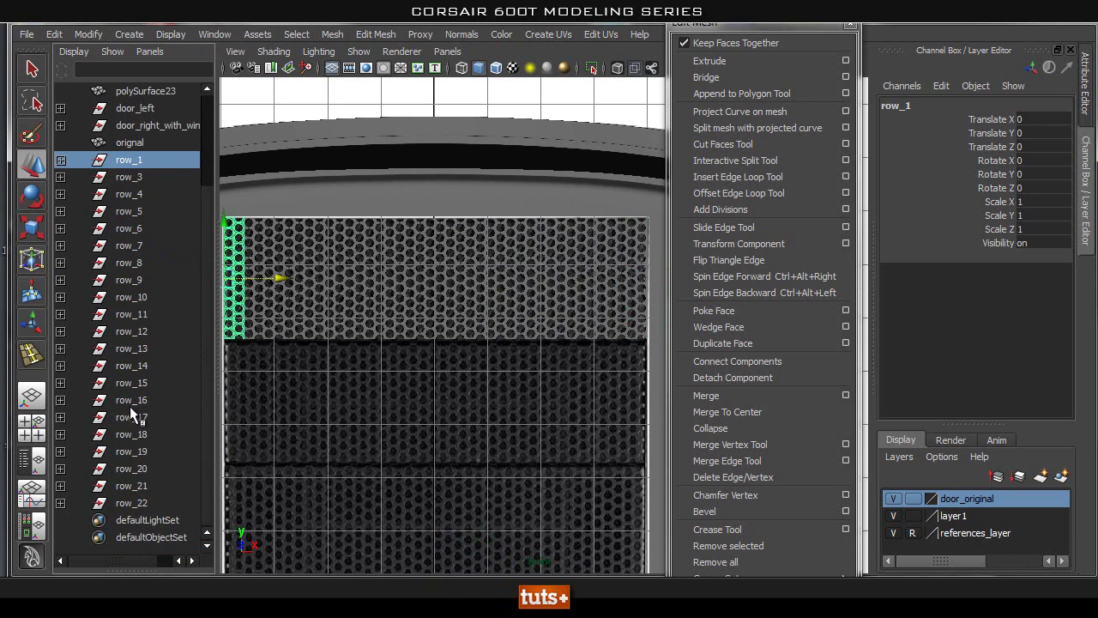
left_click(123, 506, "shift")
key("ctrl+g")
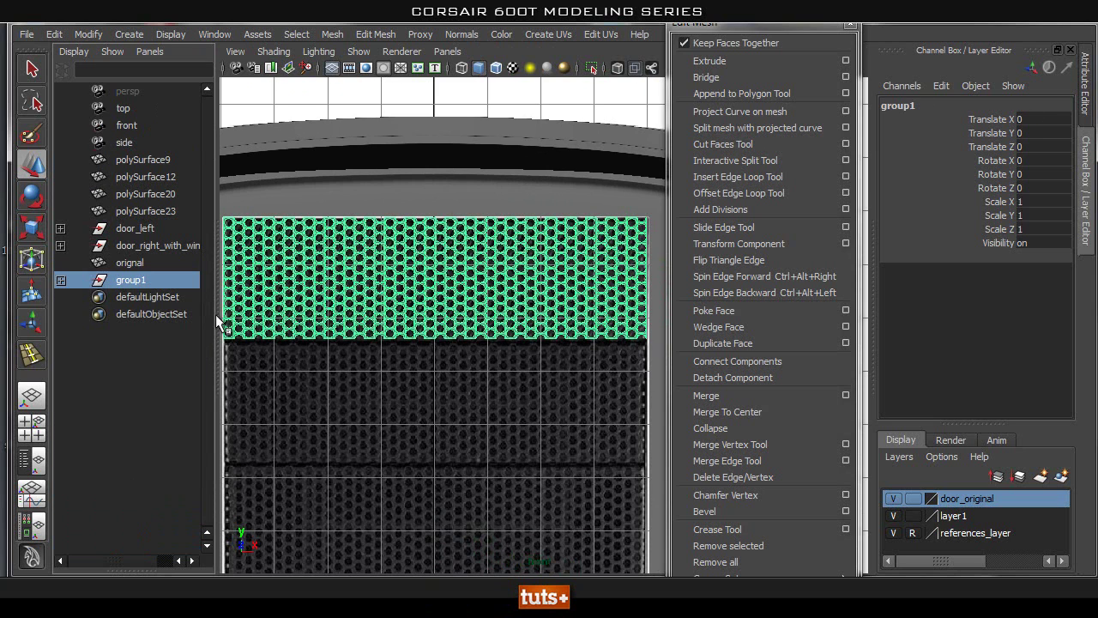
double_click(137, 279)
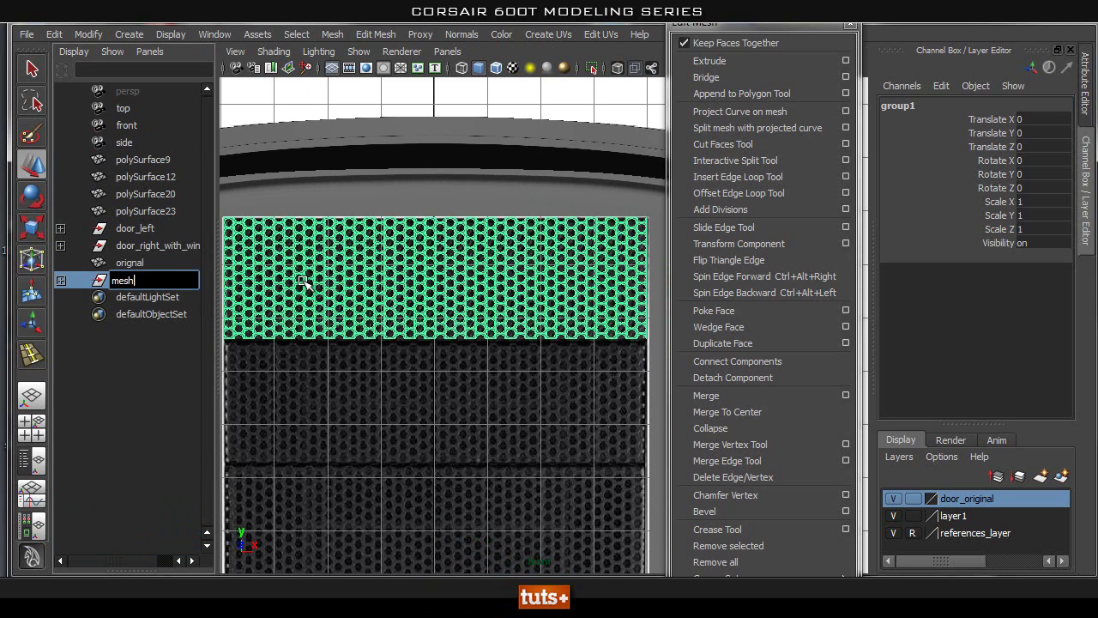
type("h")
key("Return")
Combine all tiles of the mesh group into a single polygon object.
middle_click_drag(376, 387, 489, 410, "alt")
right_click_drag(408, 363, 850, 368, "alt")
middle_click_drag(431, 333, 655, 369, "alt")
right_click_drag(655, 369, 424, 351, "alt")
middle_click_drag(406, 327, 372, 325, "alt")
left_click(130, 263)
left_click(131, 280)
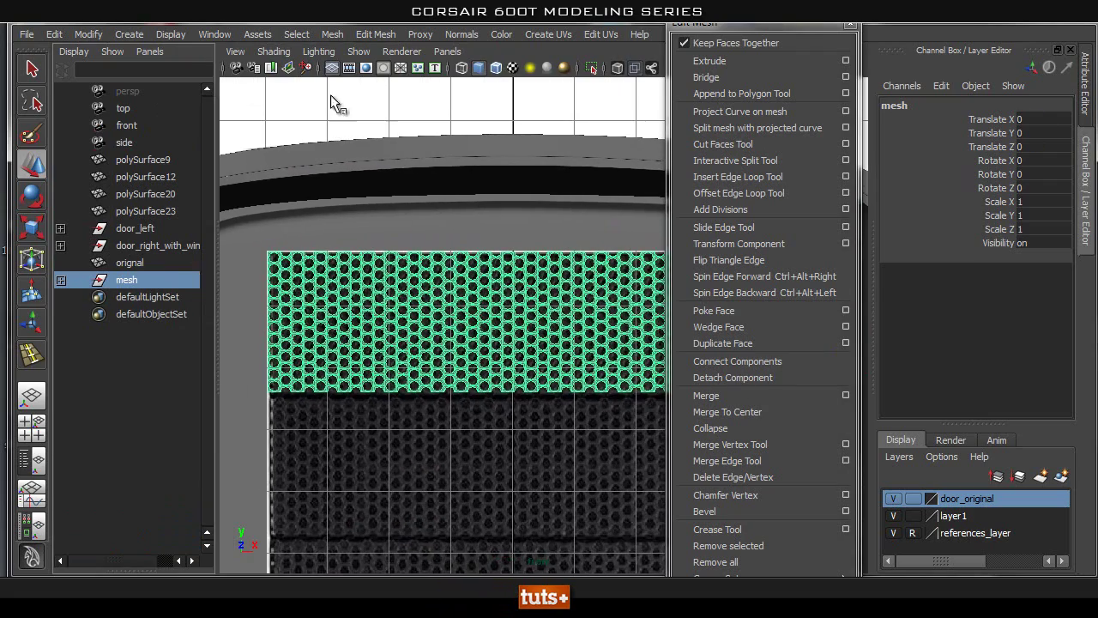
left_click(331, 33)
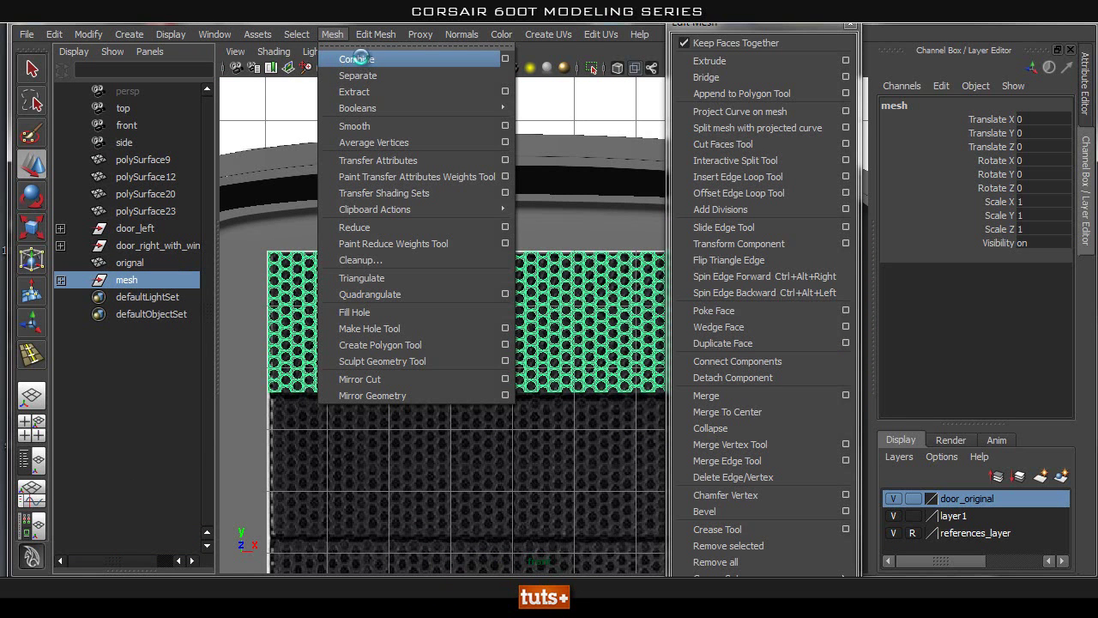
left_click(359, 59)
middle_click_drag(510, 294, 480, 276, "alt")
scroll(477, 272, "down", 2)
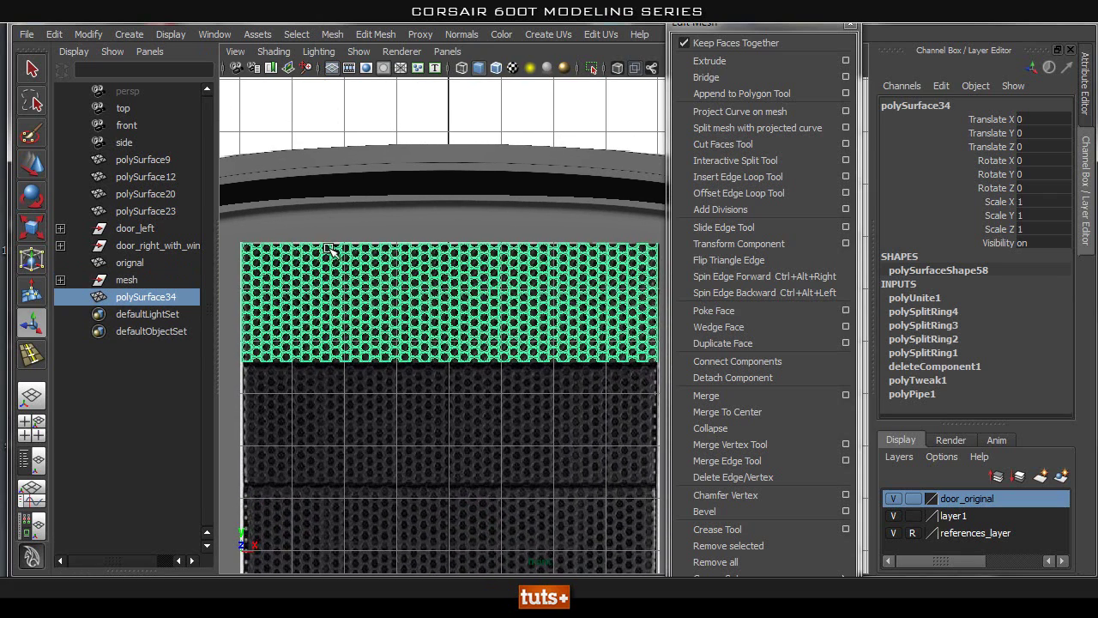
Delete the construction history of the combined grille object and the leftover mesh group.
left_click(127, 279)
left_click(139, 294, "ctrl")
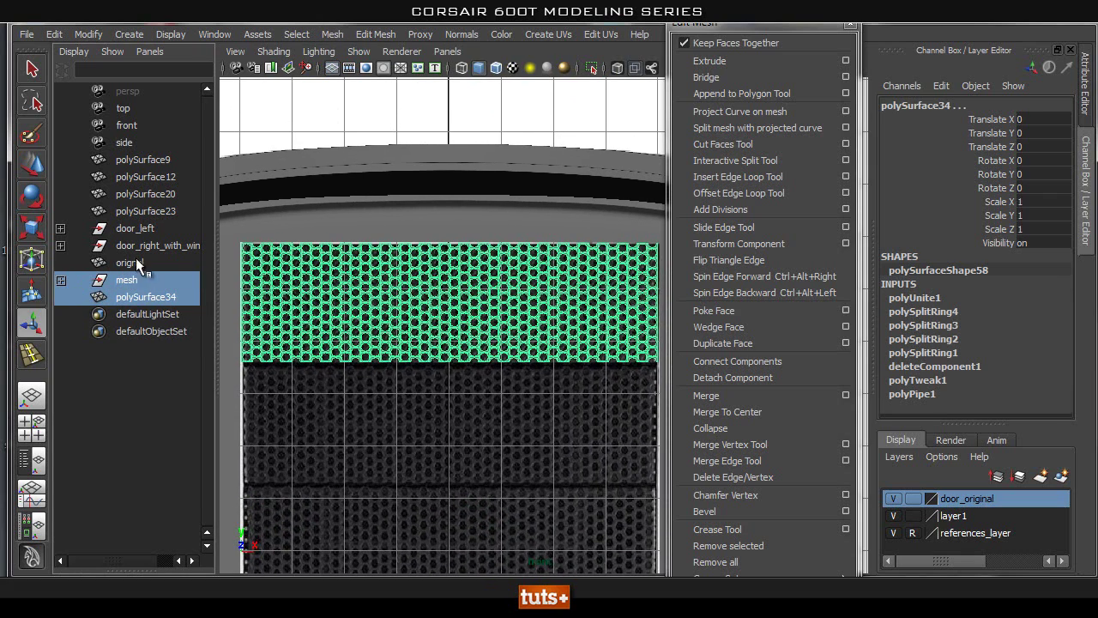
left_click(54, 33)
mouse_move(204, 224)
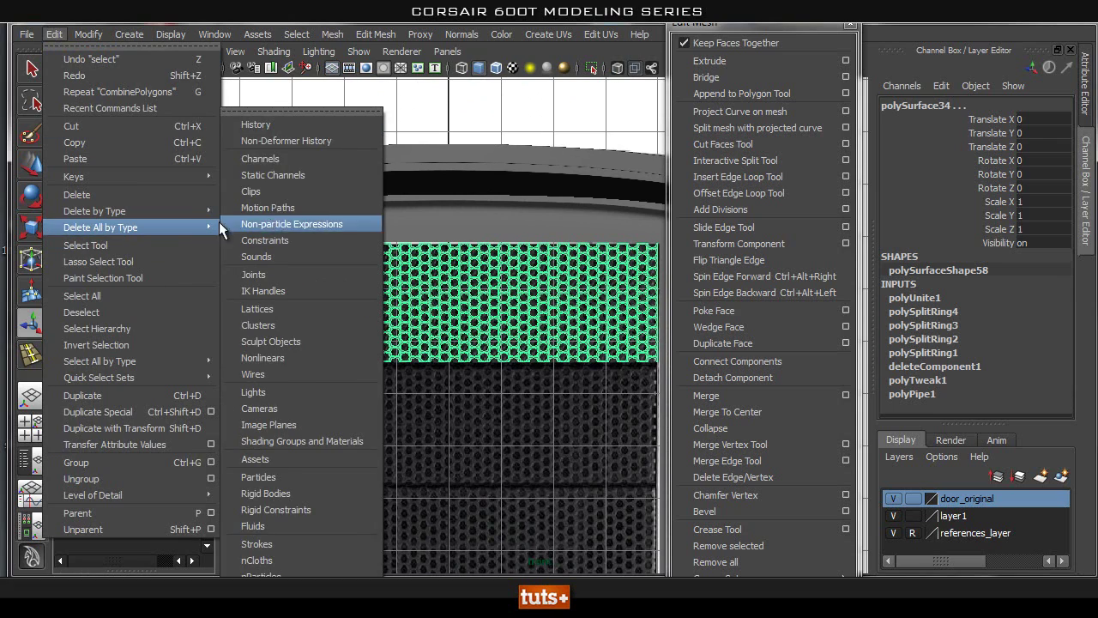
left_click(319, 139)
left_click(398, 473)
Examine the combined mesh against the grille reference image, including its upper-left corner.
left_click(425, 356)
scroll(464, 390, "up", 4)
middle_click_drag(430, 385, 491, 423, "alt")
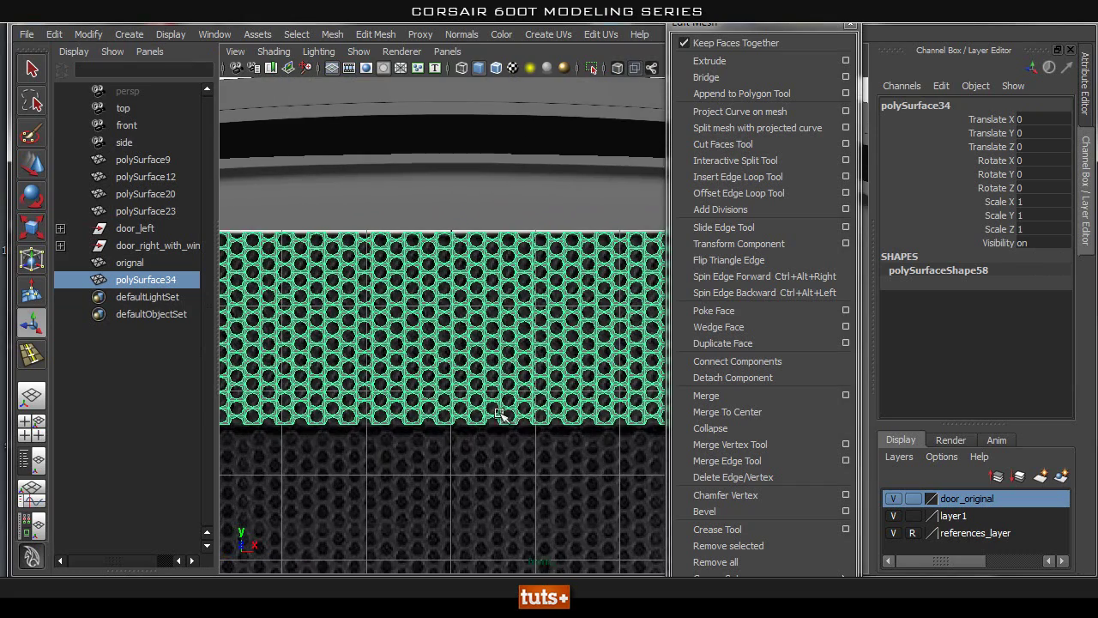
right_click_drag(552, 383, 488, 392, "alt")
middle_click_drag(300, 363, 437, 386, "alt")
right_click_drag(436, 386, 515, 380, "alt")
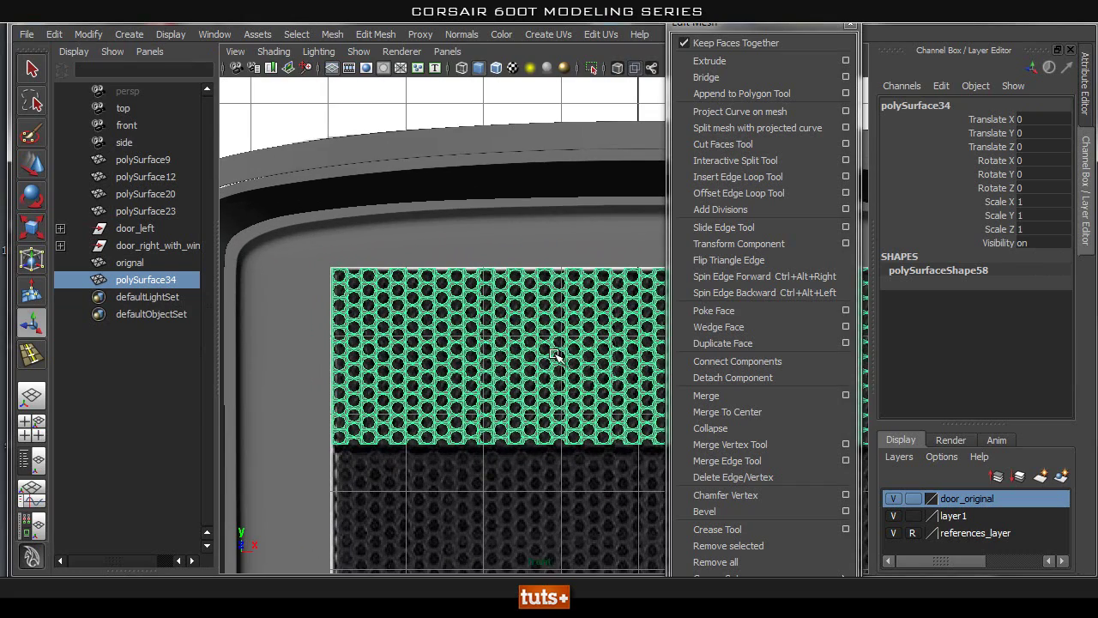
middle_click_drag(549, 352, 432, 326, "alt")
right_click_drag(520, 346, 463, 339, "alt")
Isolate the combined mesh, select all its vertices, and merge them with a threshold of 0.0001.
left_click(591, 69)
scroll(455, 301, "down", 3)
right_click_drag(476, 273, 413, 268)
left_click_drag(228, 163, 829, 457)
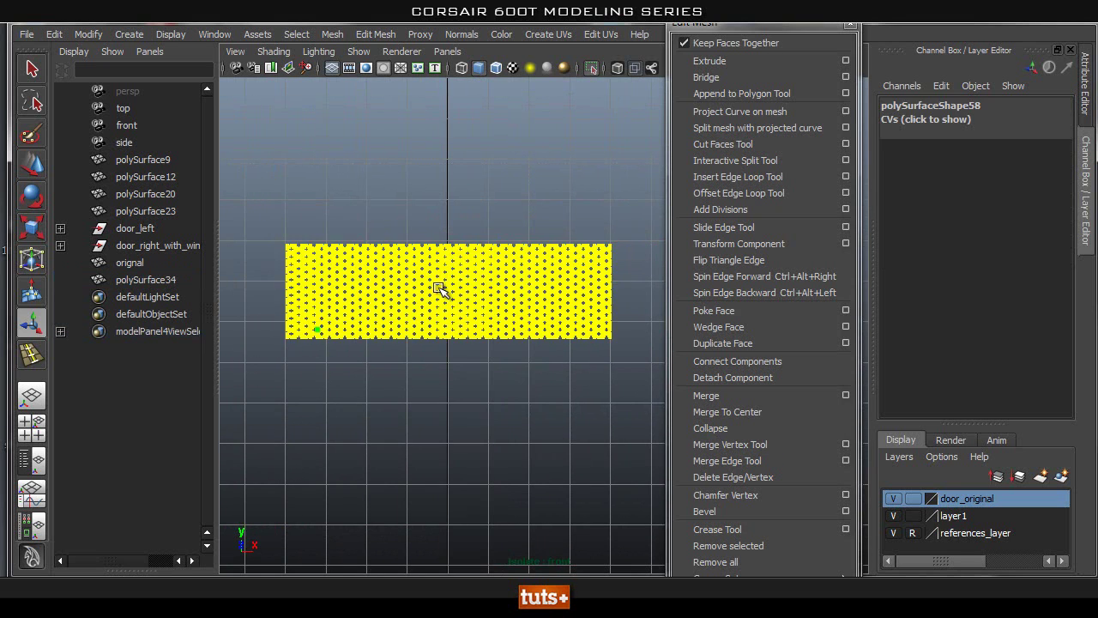
right_click_drag(450, 282, 573, 215, "shift")
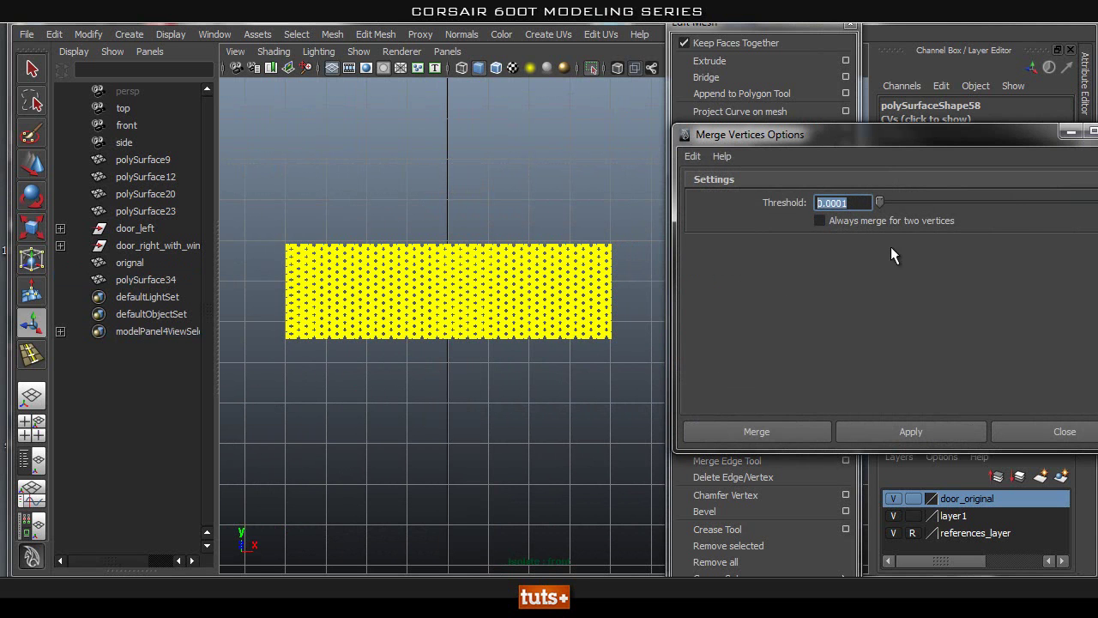
type("0.0001")
left_click(716, 429)
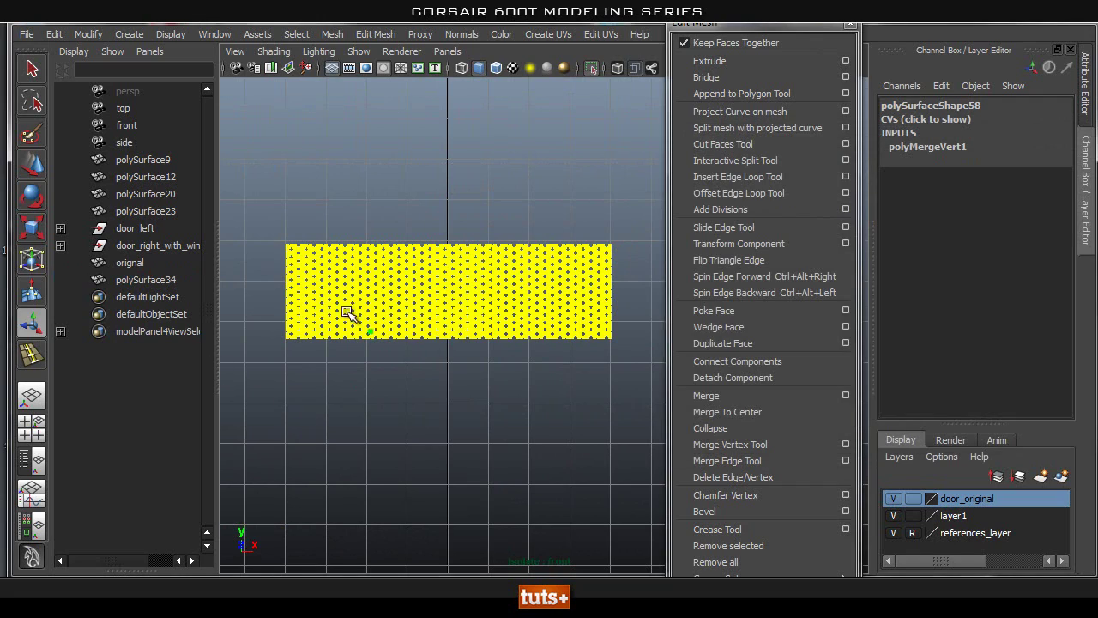
Switch to the perspective view and return the merged mesh from vertex editing to object selection.
middle_click_drag(451, 291, 472, 307, "alt")
key("space")
left_click_drag(472, 306, 472, 265)
left_click_drag(440, 372, 461, 382, "alt")
right_click_drag(461, 383, 412, 384, "alt")
left_click_drag(412, 384, 541, 362, "alt")
key("q")
right_click_drag(534, 290, 377, 283)
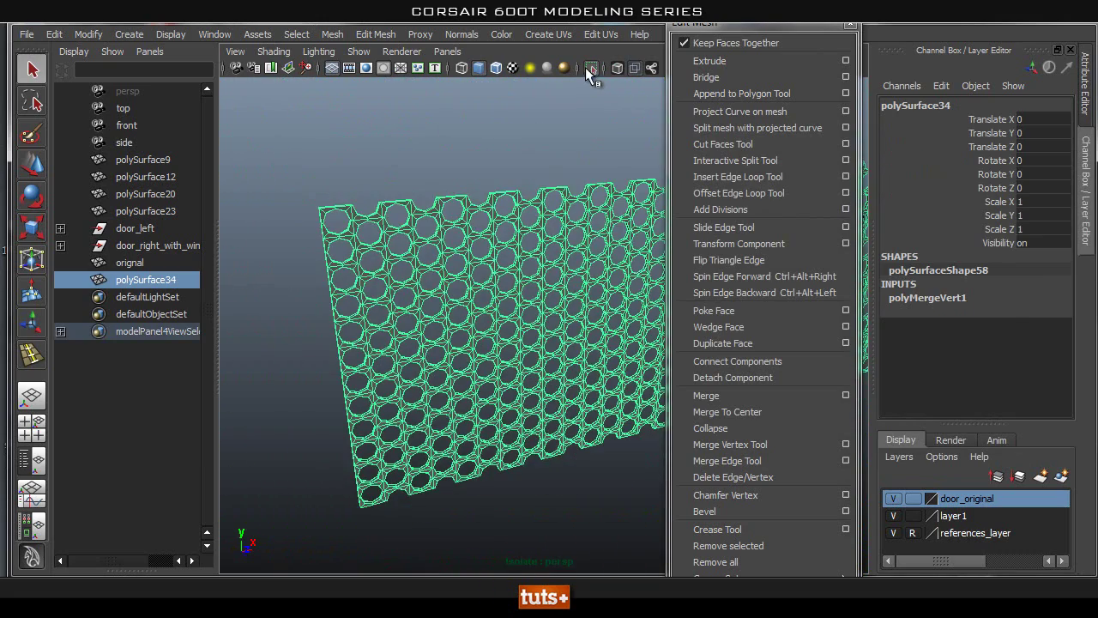
Turn the mesh's isolation off and on again, and examine the merged grille from several angles.
left_click(588, 68)
left_click_drag(573, 155, 555, 197, "alt")
left_click(591, 68)
right_click_drag(539, 252, 586, 219)
mouse_move(426, 285)
left_mouse_down("alt")
mouse_move(567, 277)
mouse_move(529, 275)
mouse_move(434, 312)
mouse_move(505, 300)
left_mouse_up("alt")
scroll(462, 299, "up", 3)
mouse_move(554, 253)
left_mouse_down("alt")
mouse_move(507, 249)
mouse_move(479, 263)
left_mouse_up("alt")
left_click_drag(553, 276, 465, 313, "alt")
Preview the grille mesh smoothed, accepting the large face count, inspect the rounded holes, and return to the unsmoothed display.
key("3")
left_click_drag(490, 233, 477, 114)
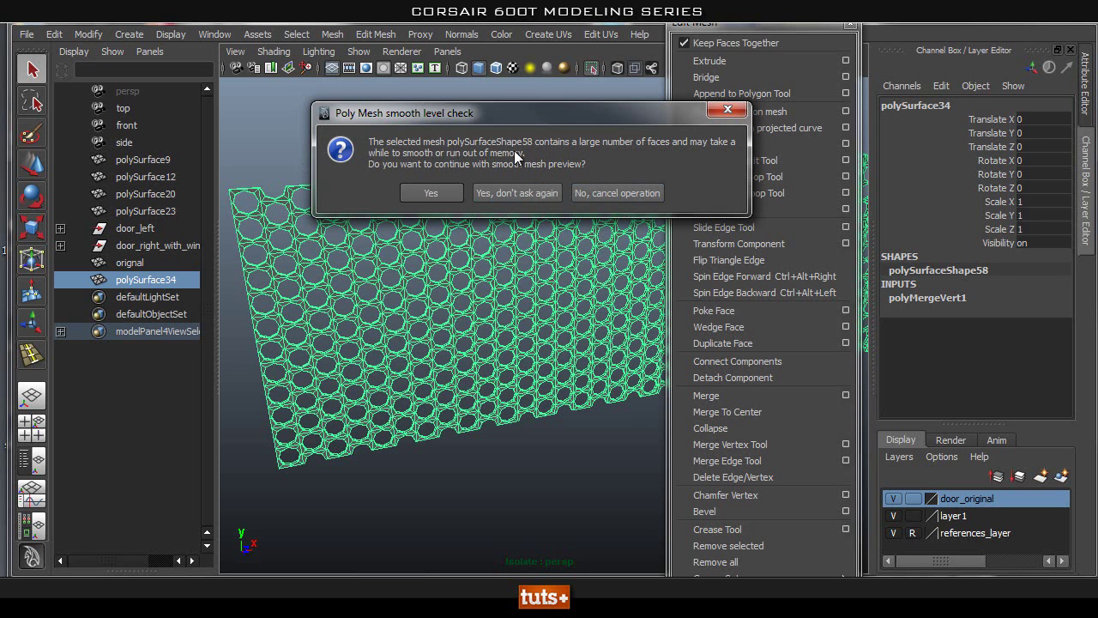
left_click(431, 192)
left_click_drag(453, 380, 532, 377, "alt")
right_click_drag(377, 359, 532, 361, "alt")
middle_click_drag(360, 266, 578, 410, "alt")
right_click_drag(502, 381, 565, 384, "alt")
scroll(483, 334, "down", 10)
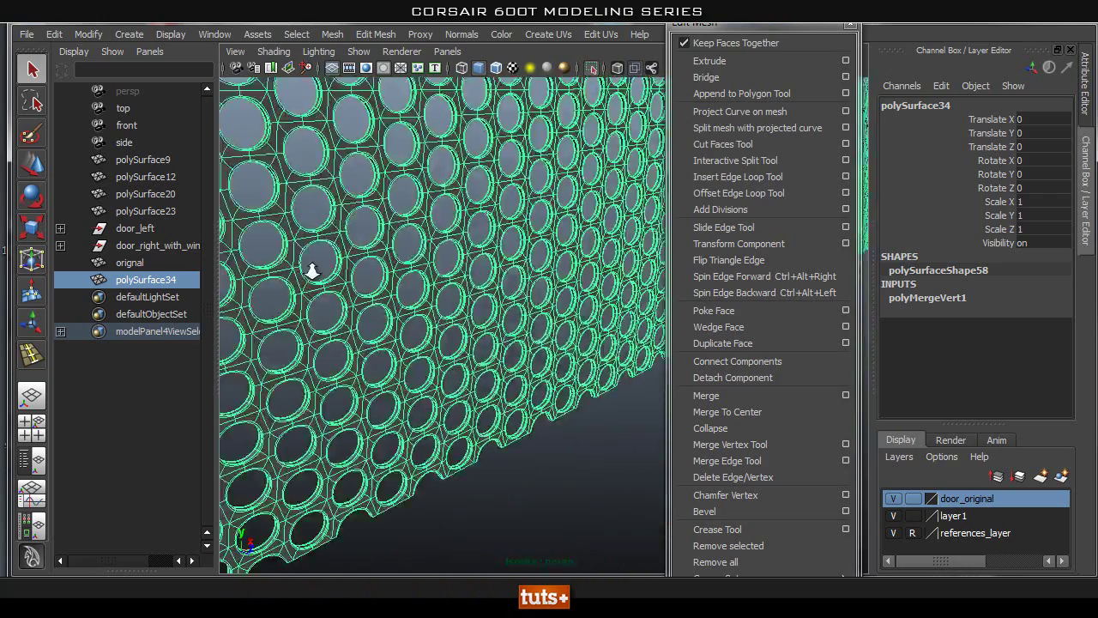
left_click(607, 478)
left_click_drag(607, 478, 459, 333, "alt")
left_click(550, 380)
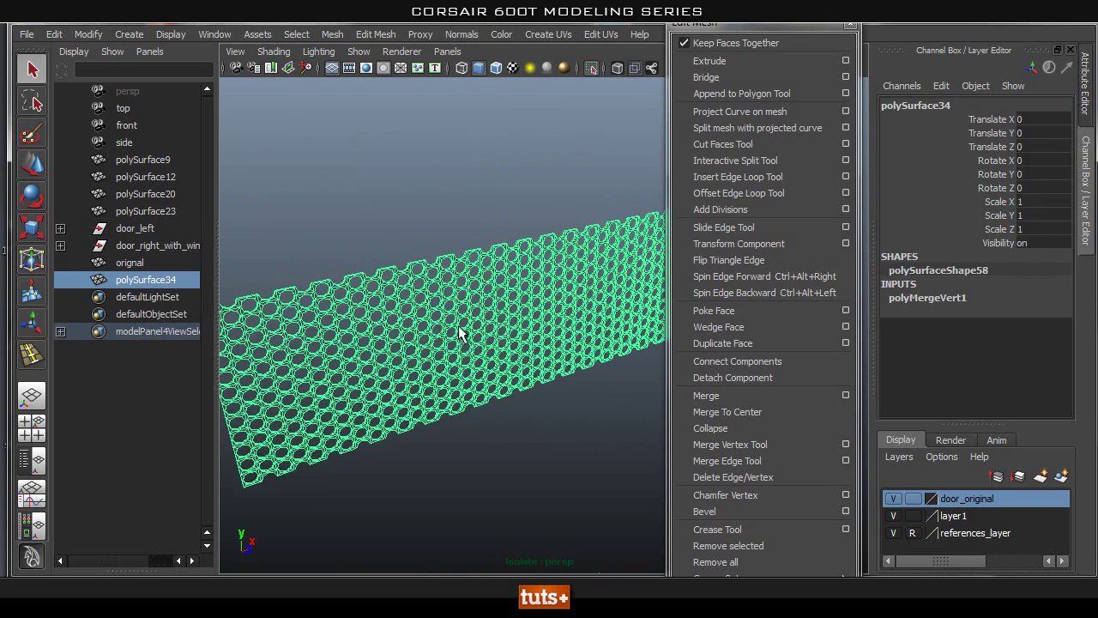
Smooth the grille mesh using exponential divisions with division levels set to 1.
left_click(334, 35)
left_click(399, 36)
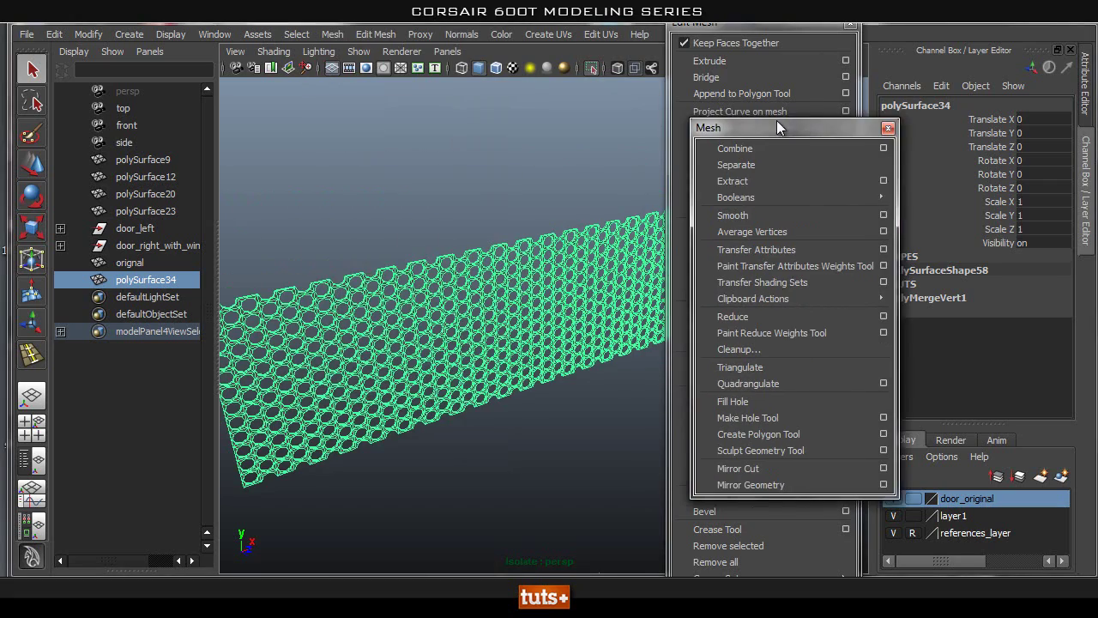
middle_click_drag(533, 257, 654, 155, "alt")
right_click_drag(429, 184, 514, 184, "alt")
middle_click_drag(438, 177, 543, 269, "alt")
right_click_drag(431, 223, 468, 225, "alt")
middle_click_drag(446, 206, 463, 232, "alt")
right_click_drag(441, 243, 491, 244, "alt")
middle_click_drag(466, 249, 524, 276, "alt")
right_click_drag(432, 257, 481, 260, "alt")
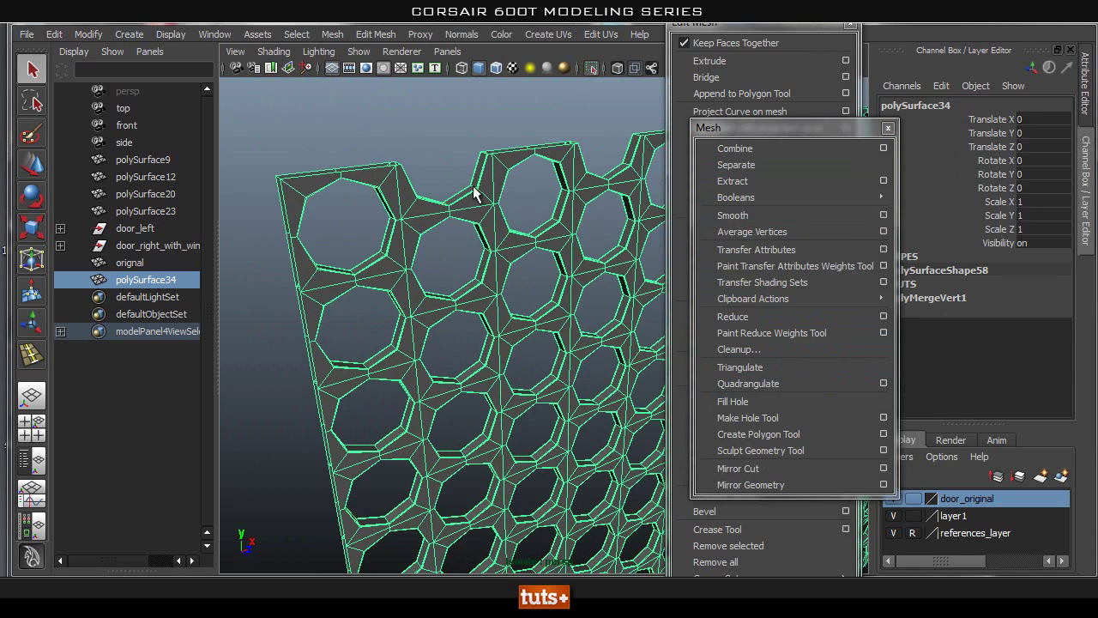
left_click_drag(785, 131, 653, 98)
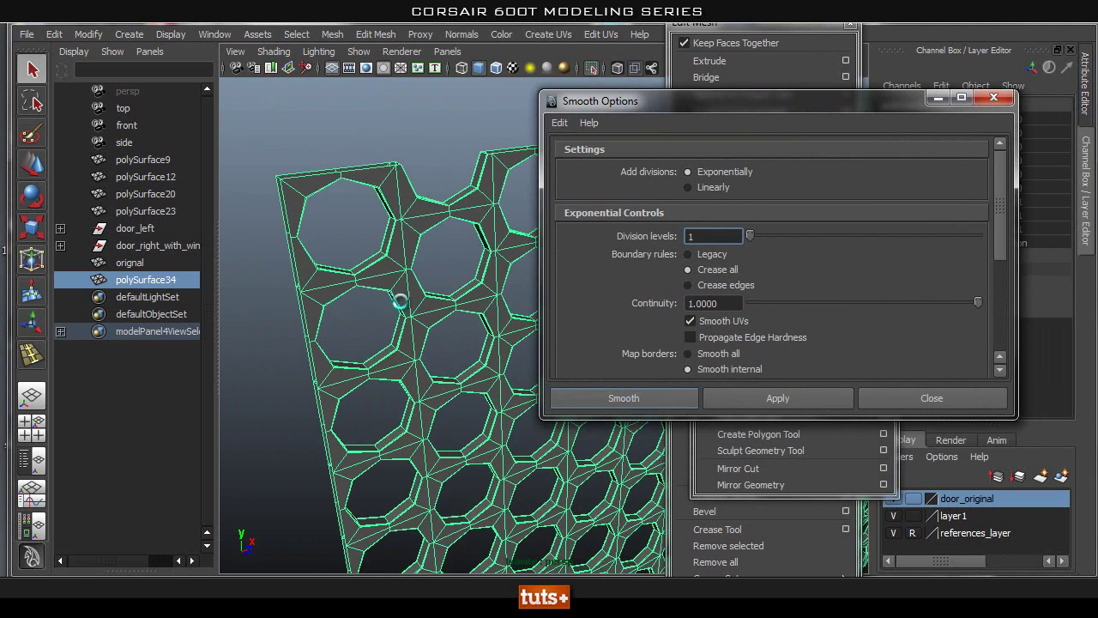
Inspect the smoothed holes at the mesh's upper corner, both shaded only and with the wireframe highlighted.
middle_click_drag(266, 116, 458, 245, "alt")
left_click(458, 245)
middle_click_drag(584, 323, 492, 275, "alt")
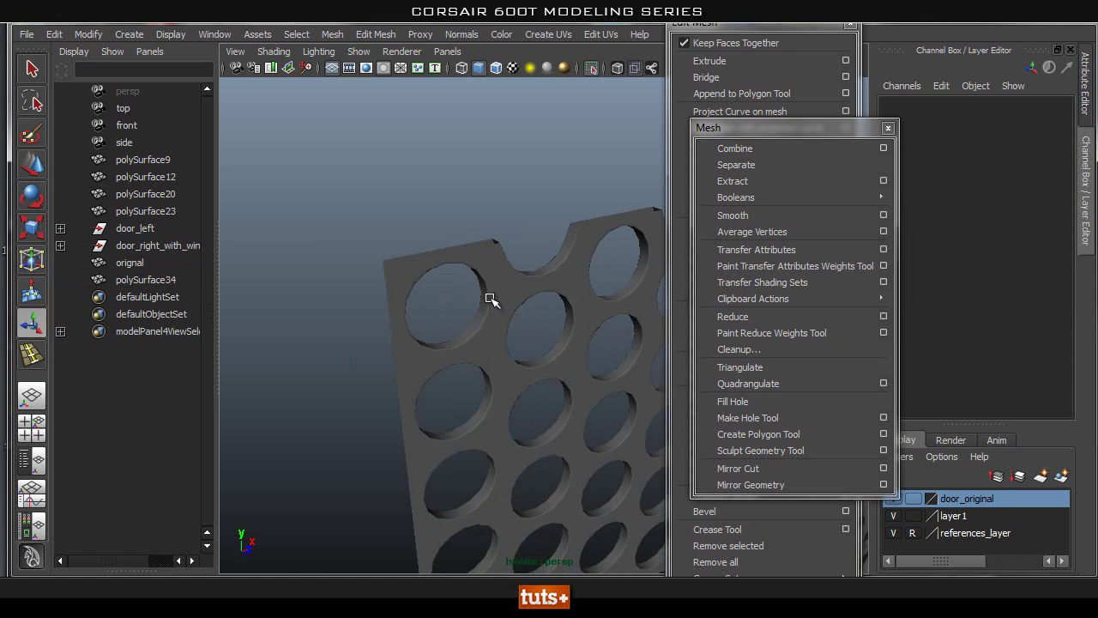
right_click_drag(493, 298, 541, 294, "alt")
left_click(463, 342)
left_click(483, 175)
left_click(473, 225)
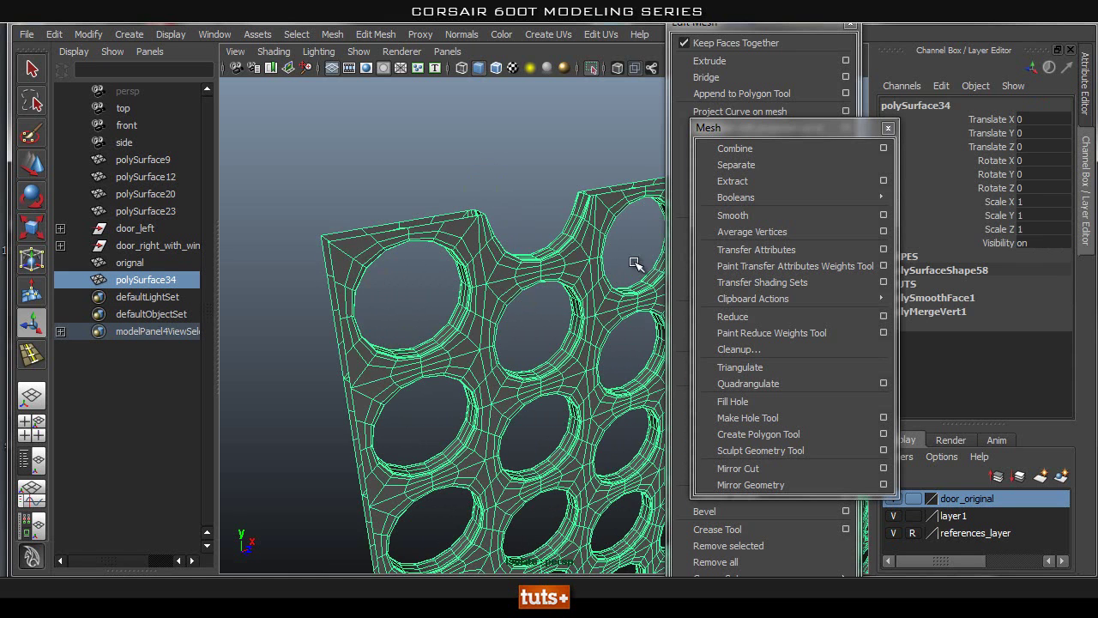
Turn on the Poly Count heads-up display and check the smoothed mesh's vertex, edge and face counts.
left_click(168, 33)
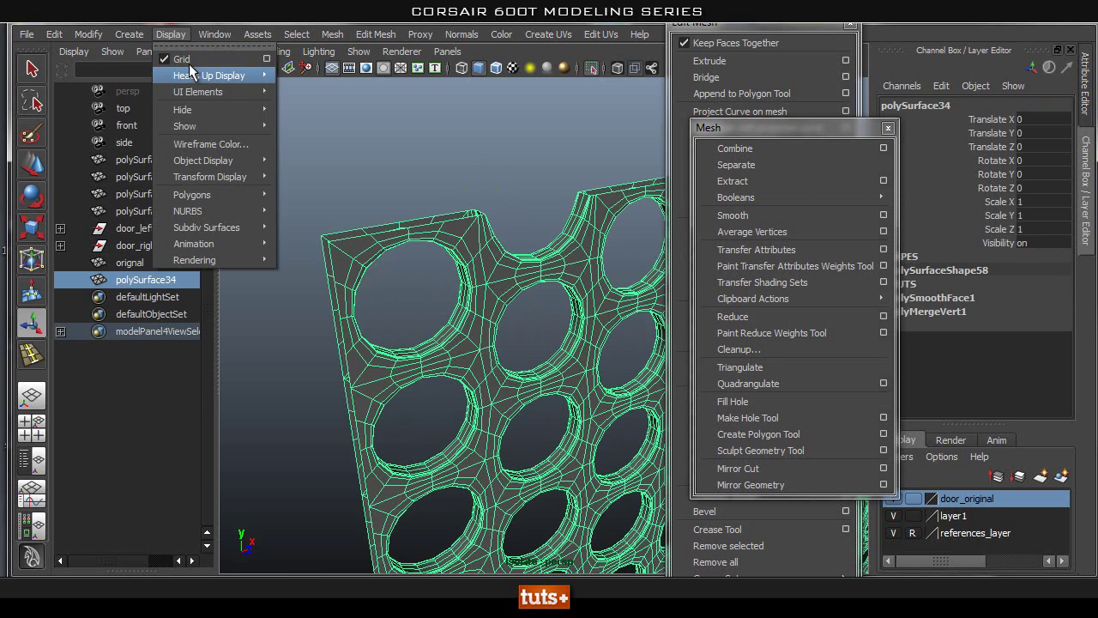
mouse_move(210, 75)
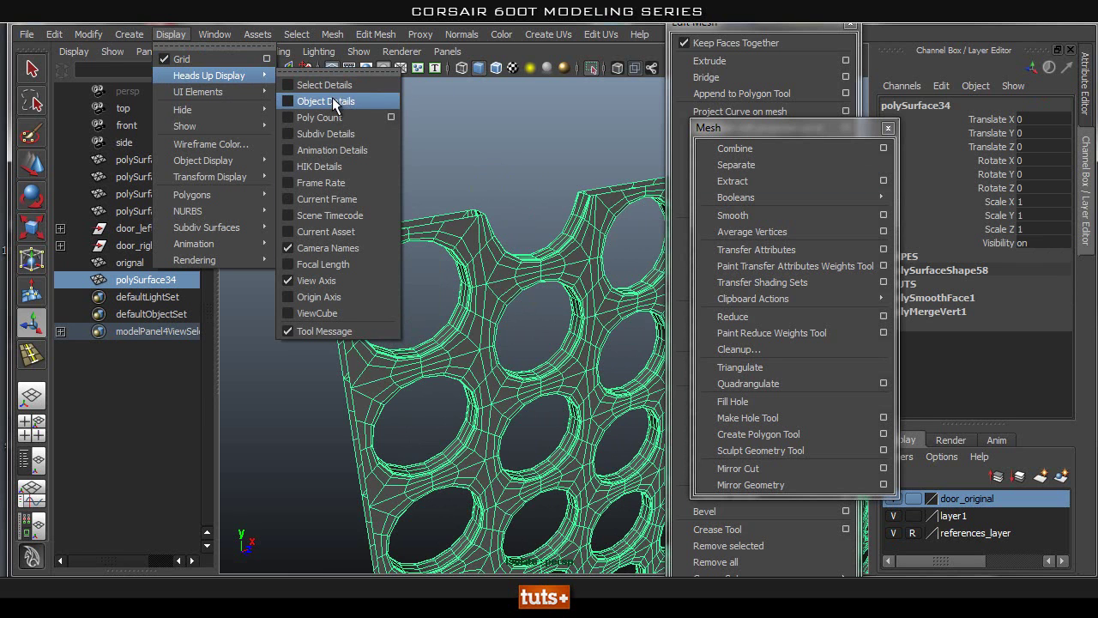
left_click(334, 101)
middle_click_drag(548, 271, 502, 254, "alt")
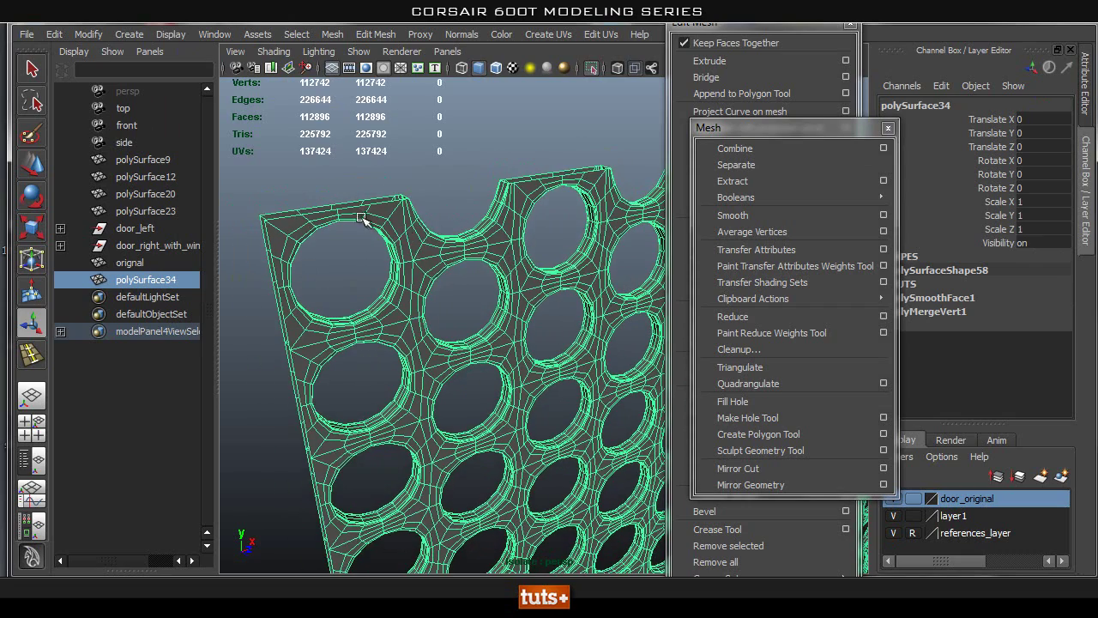
scroll(432, 222, "up", 5)
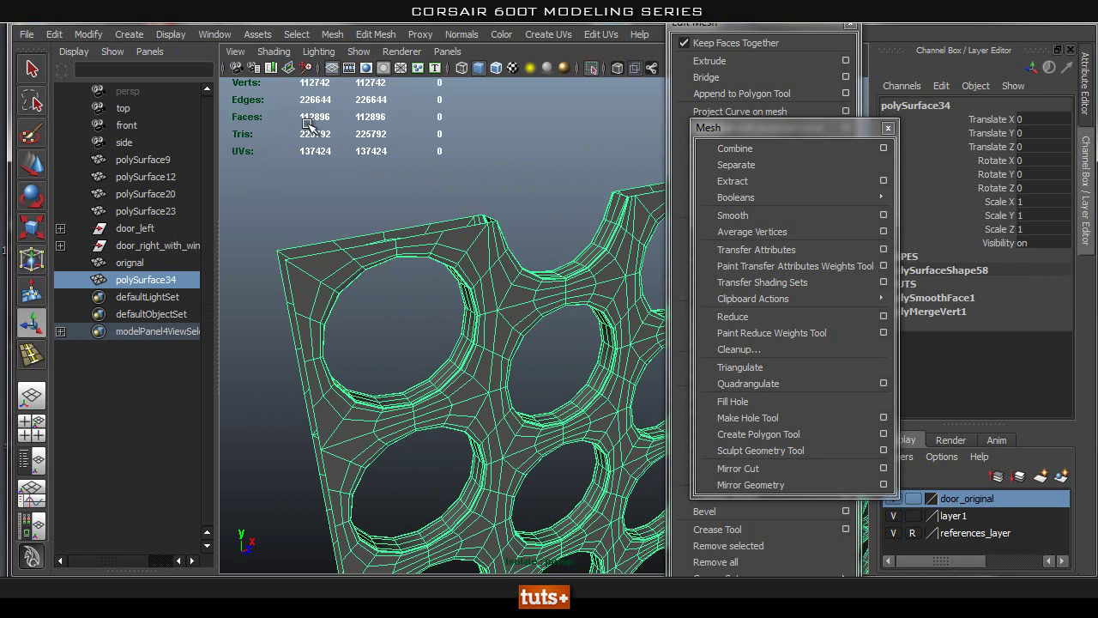
scroll(481, 227, "down", 8)
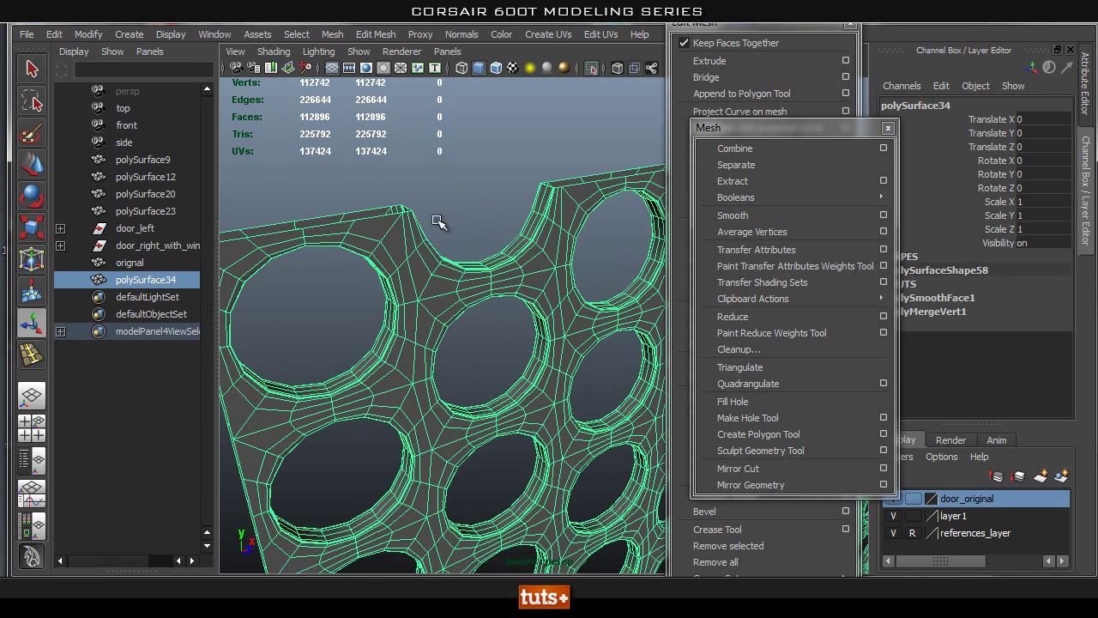
middle_click_drag(456, 236, 322, 114, "alt")
right_click_drag(534, 252, 423, 250, "alt")
middle_click_drag(424, 249, 261, 232, "alt")
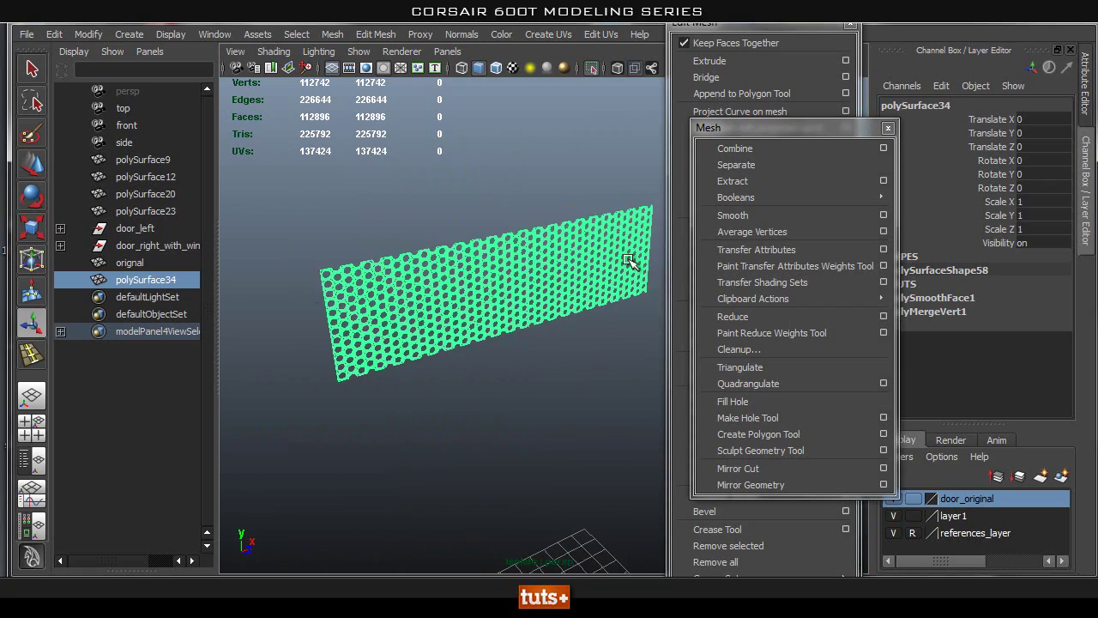
Smooth the grille mesh a second time and reselect it as an object to inspect the denser wireframe.
middle_click_drag(418, 249, 561, 306, "alt")
right_click_drag(386, 319, 463, 321, "alt")
middle_click_drag(507, 293, 601, 185, "alt")
right_click_drag(438, 253, 514, 248, "alt")
middle_click_drag(480, 248, 625, 330, "alt")
right_click_drag(468, 289, 549, 290, "alt")
middle_click_drag(613, 284, 471, 280, "alt")
scroll(470, 247, "up", 2)
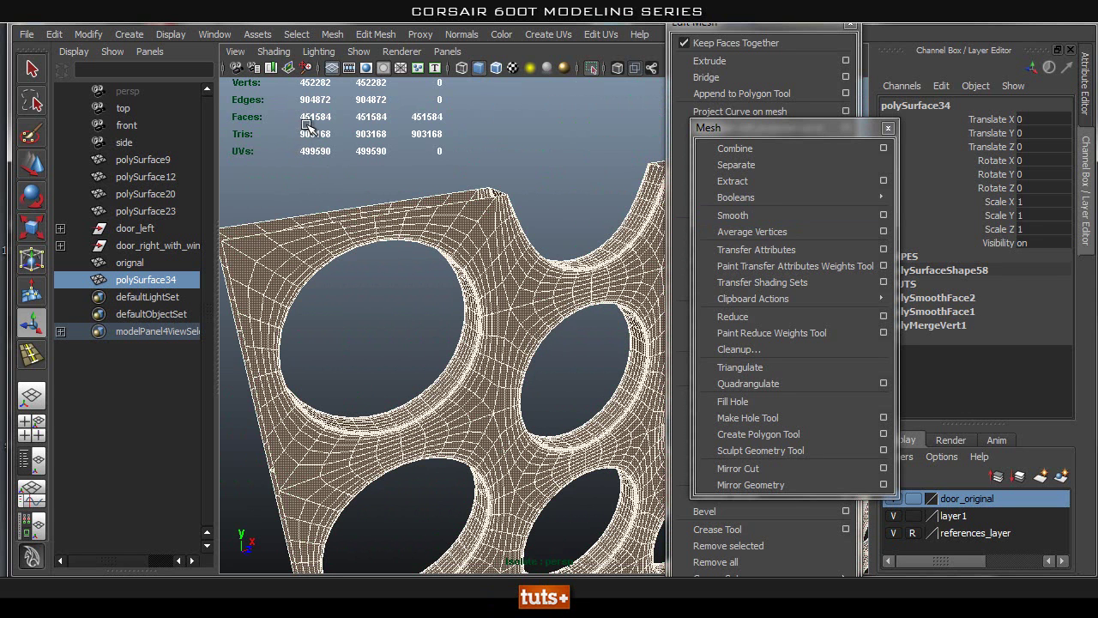
left_click(578, 192)
left_click(546, 285)
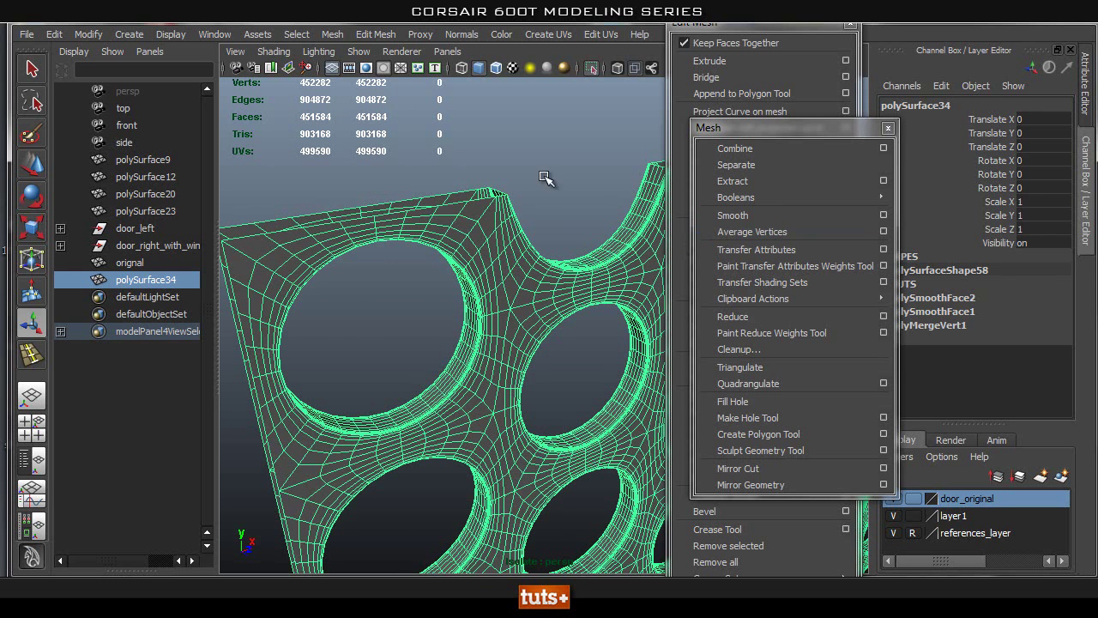
scroll(541, 185, "down", 2)
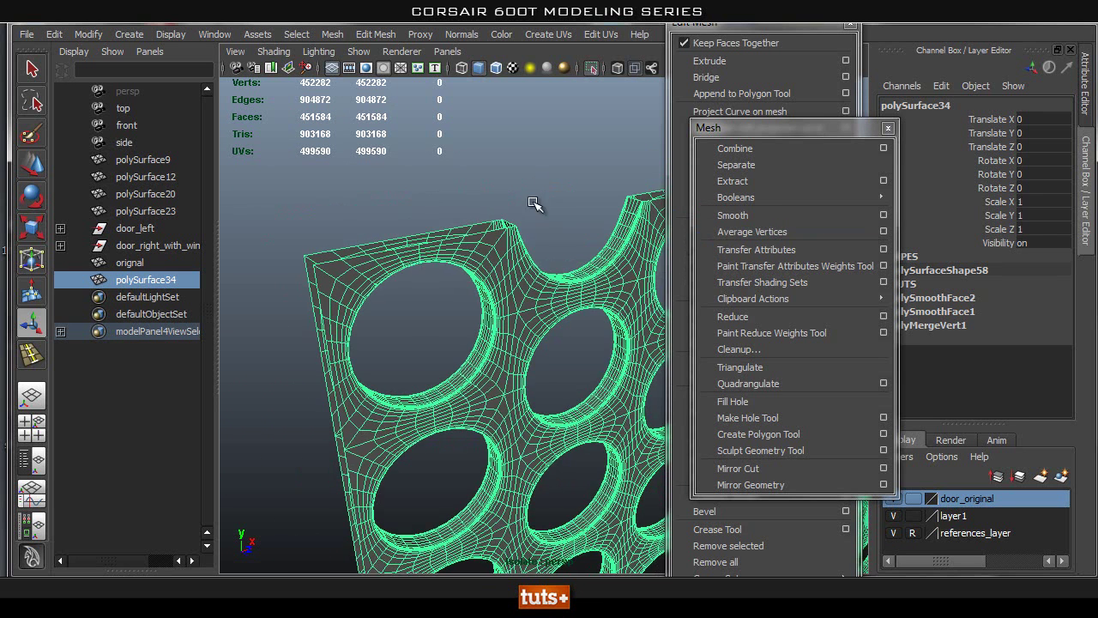
left_click(76, 33)
mouse_move(128, 295)
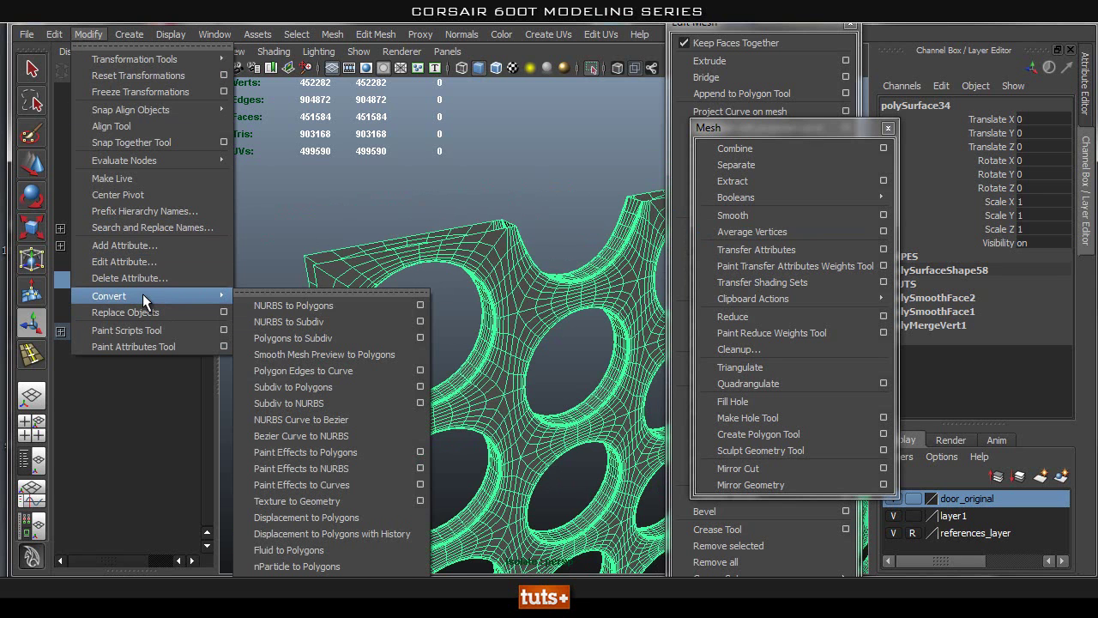
left_click(335, 189)
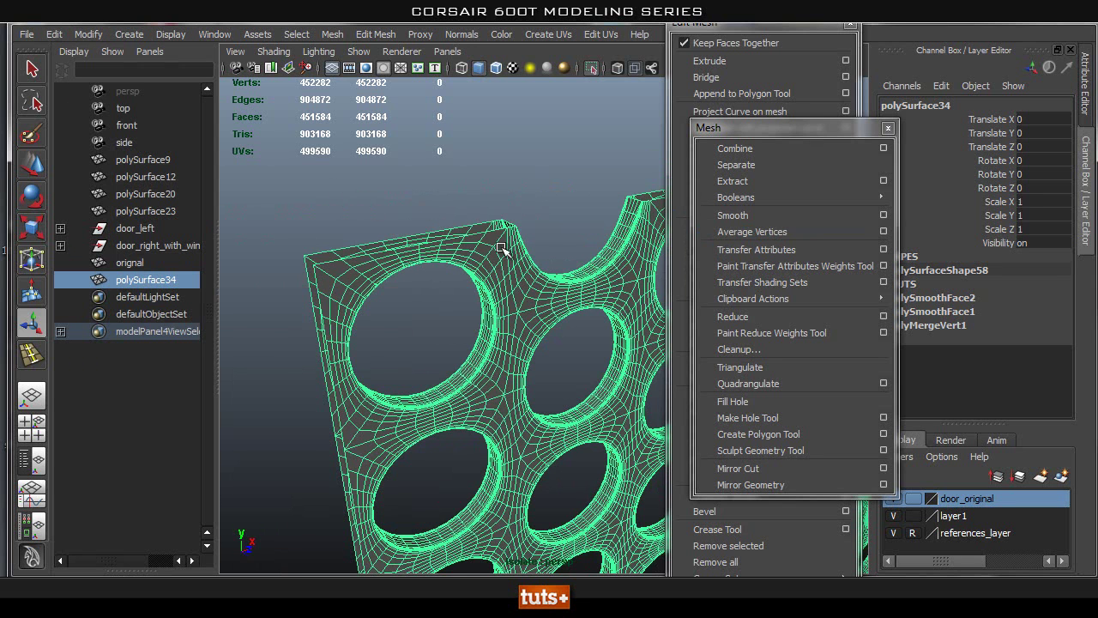
Smooth the grille mesh a third time and reselect it as an object.
left_click(763, 215)
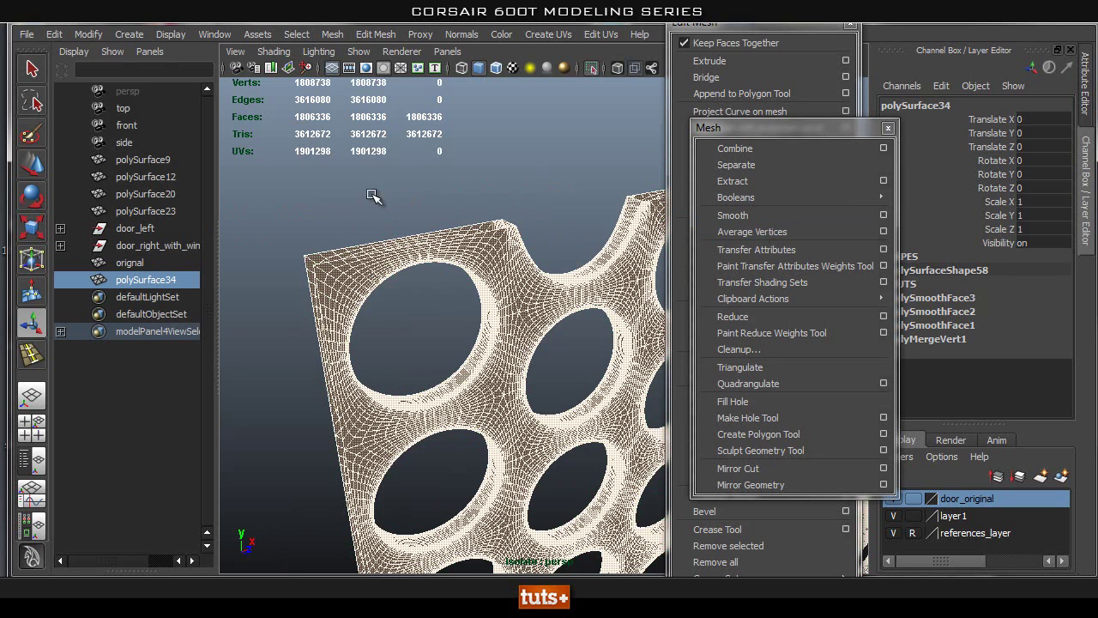
left_click(565, 266)
left_click_drag(564, 266, 541, 254, "alt")
left_click(601, 314)
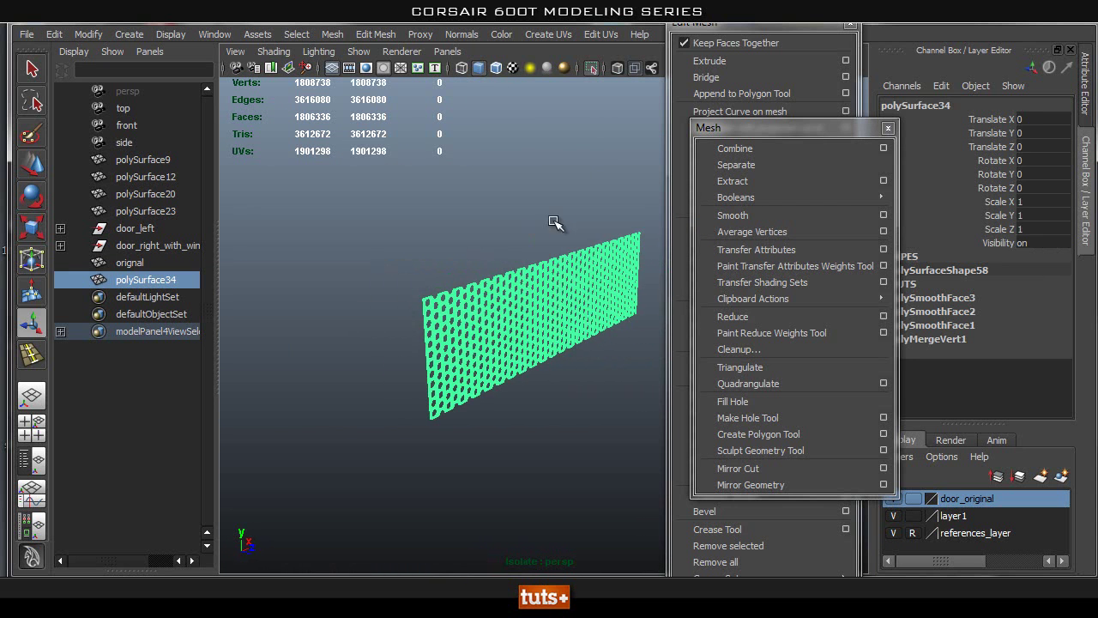
Deselect the grille mesh and examine its smoothed holes up close and the whole panel from a distance.
left_click(534, 230)
middle_click_drag(554, 221, 543, 227, "alt")
right_click_drag(446, 273, 463, 292, "alt")
middle_click_drag(353, 276, 493, 274, "alt")
right_click_drag(493, 275, 652, 283, "alt")
middle_click_drag(441, 230, 491, 276, "alt")
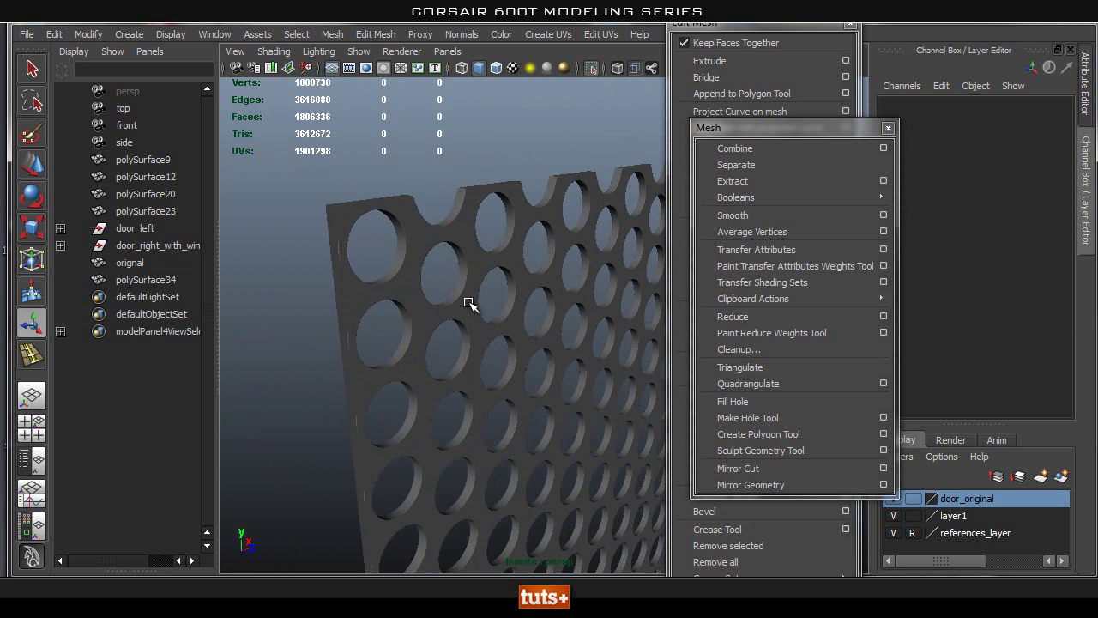
right_click_drag(493, 244, 318, 270, "alt")
right_click_drag(484, 305, 352, 320, "alt")
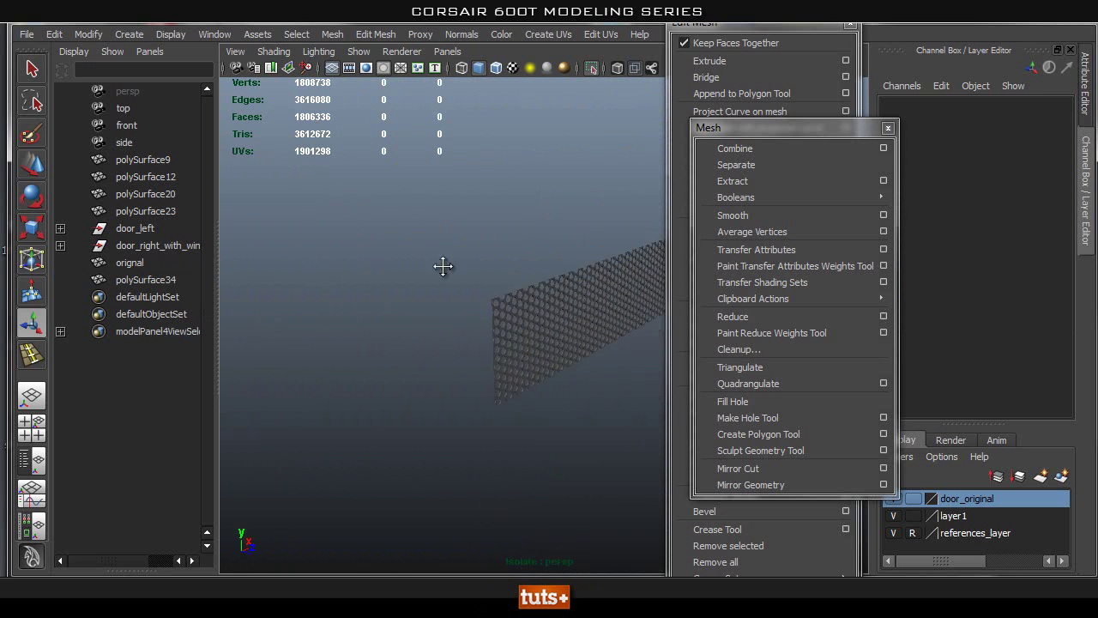
middle_click_drag(526, 289, 343, 262, "alt")
right_click_drag(590, 306, 86, 295, "alt")
middle_click_drag(465, 344, 406, 284, "alt")
Show the rest of the scene again and examine the grille mesh alongside the computer case model.
left_click(597, 65)
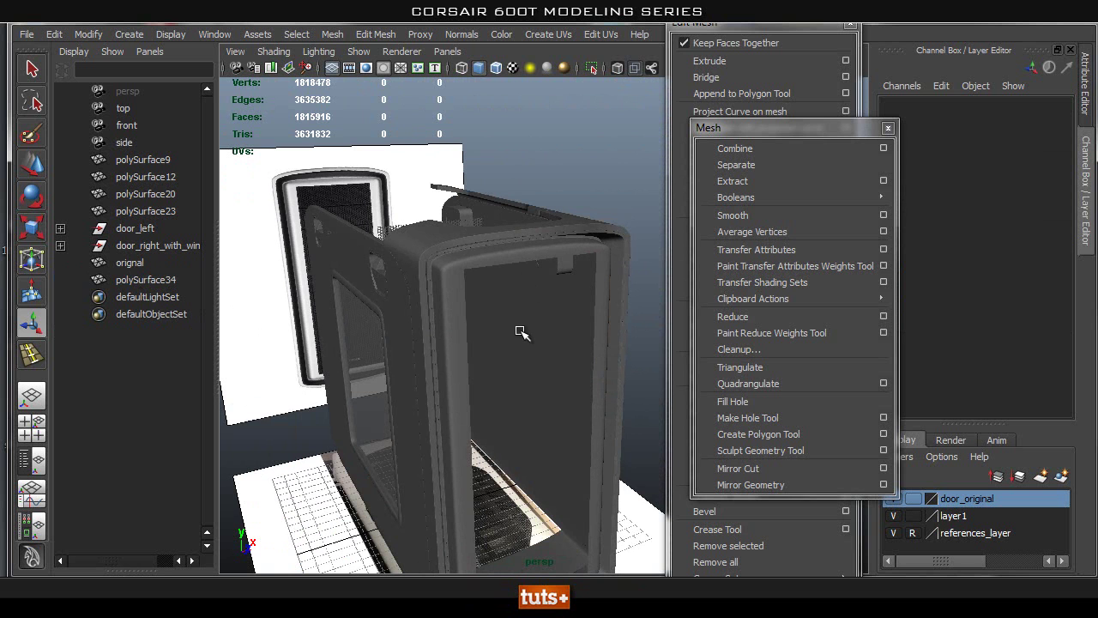
left_click_drag(538, 414, 271, 79, "alt")
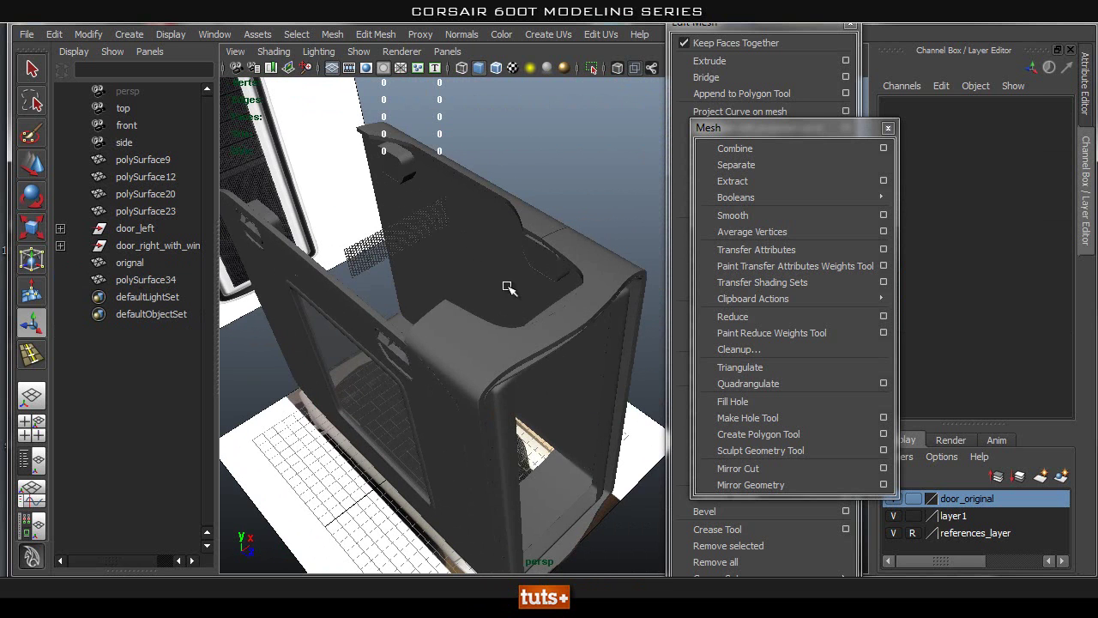
left_click_drag(436, 249, 375, 223, "alt")
right_click_drag(375, 223, 687, 250, "alt")
middle_click_drag(412, 191, 349, 329, "alt")
right_click_drag(348, 329, 517, 357, "alt")
middle_click_drag(518, 357, 506, 411, "alt")
left_click_drag(506, 412, 510, 347, "alt")
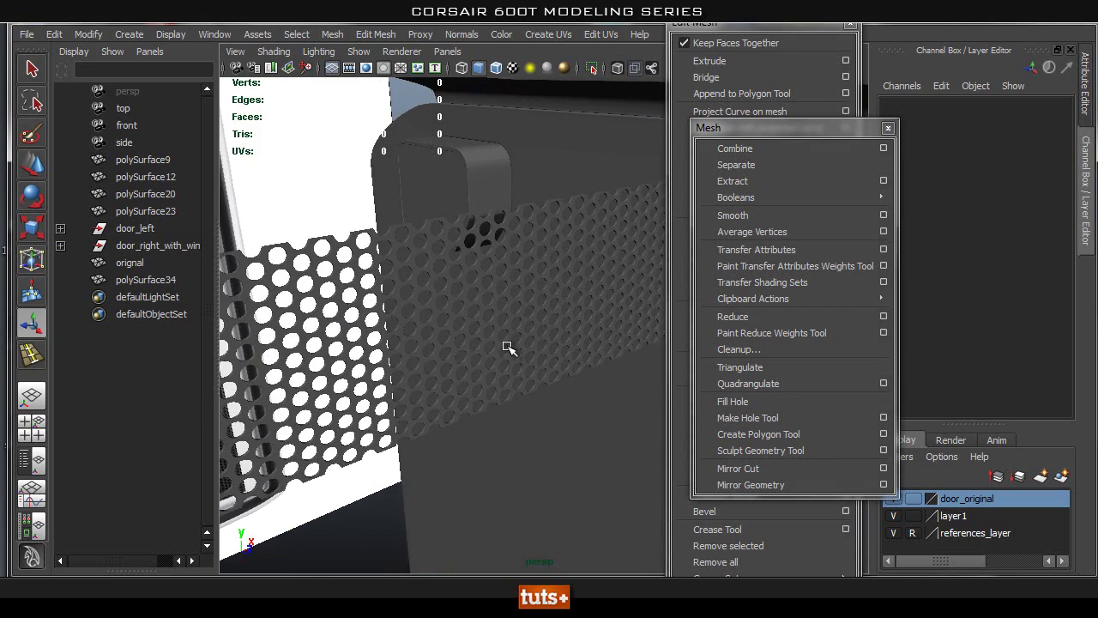
Isolate the smoothed grille mesh again and leave it selected.
left_click(508, 346)
key("shift+i")
left_click(447, 319)
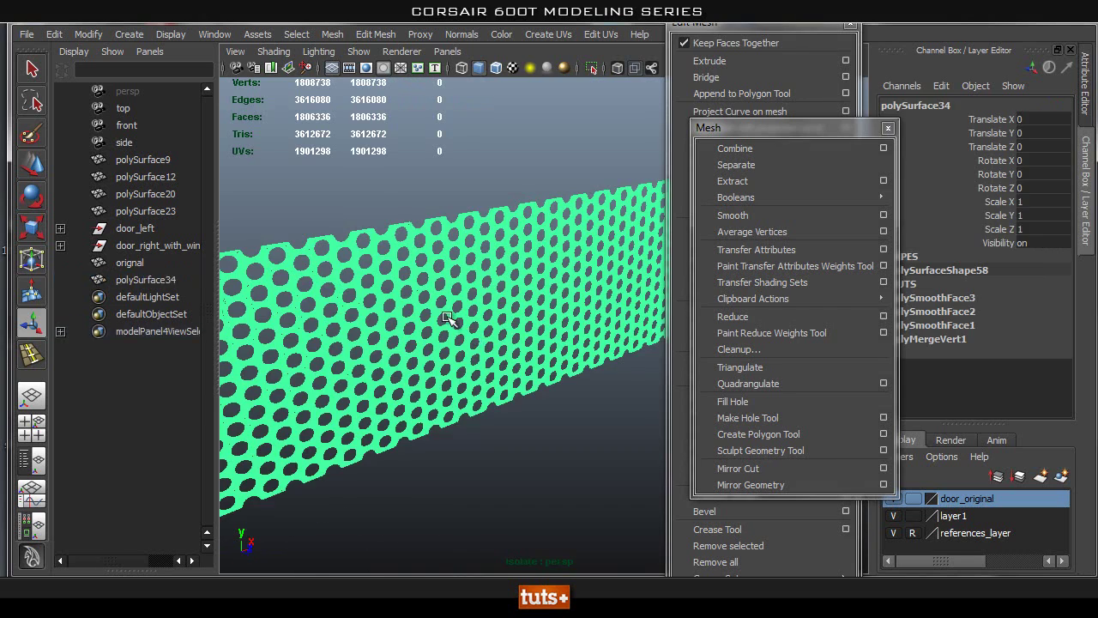
Examine the smoothed holes at the grille's corner up close and undo the last two smoothing passes on the mesh.
left_click(447, 318)
left_click_drag(500, 311, 606, 294, "alt")
middle_click_drag(492, 313, 539, 348, "alt")
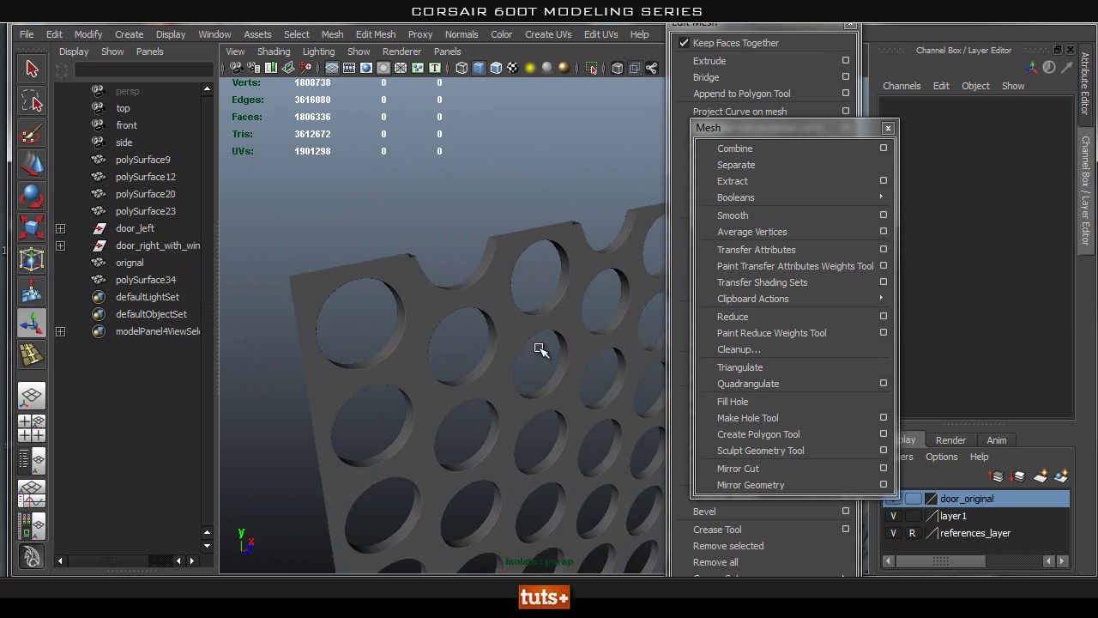
left_click(477, 237)
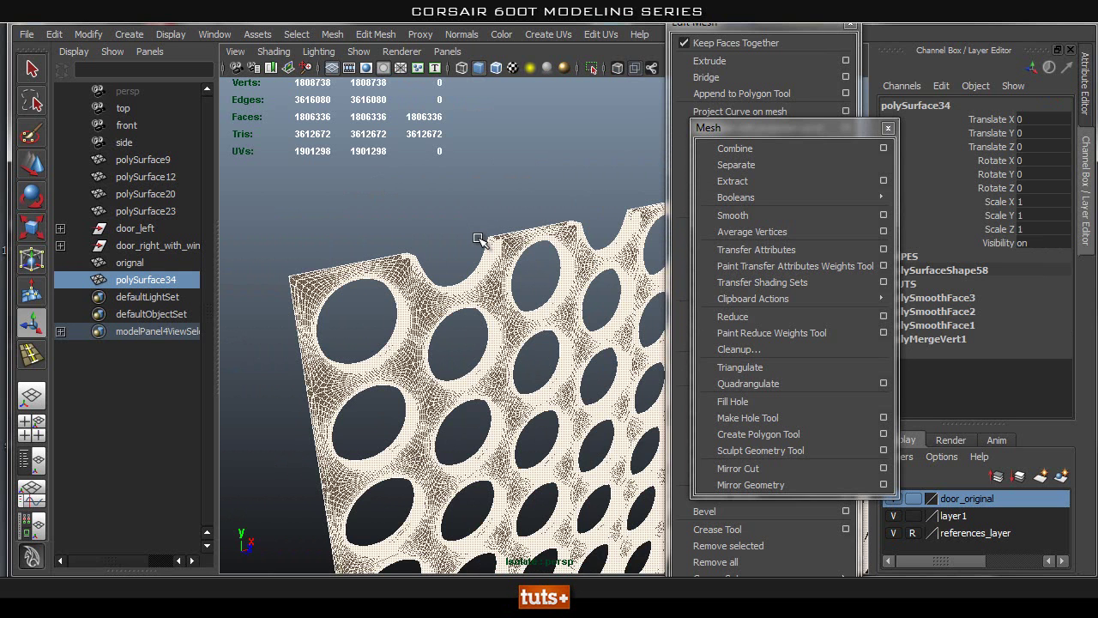
key("ctrl+z")
key("ctrl+z")
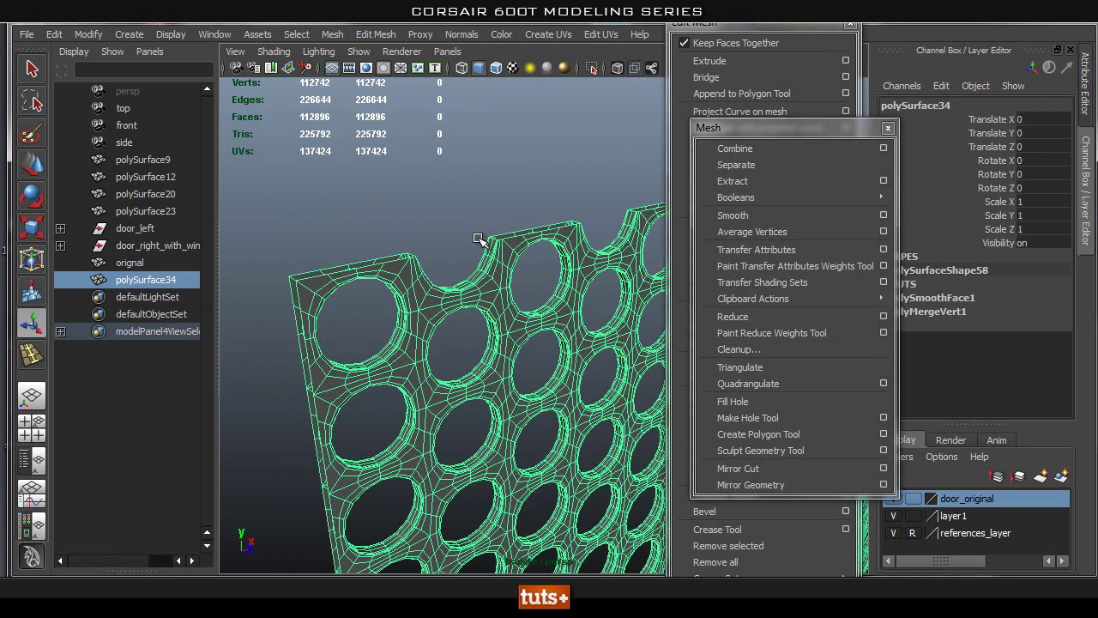
Undo the remaining first smoothing pass so the grille mesh is back to its merged, unsmoothed form.
left_click(478, 239)
left_click(502, 280, "shift")
left_click(502, 279, "shift")
left_click(502, 280, "shift")
left_click(500, 280, "shift")
left_click(500, 280, "shift")
key("ctrl+z")
key("ctrl+z")
key("ctrl+z")
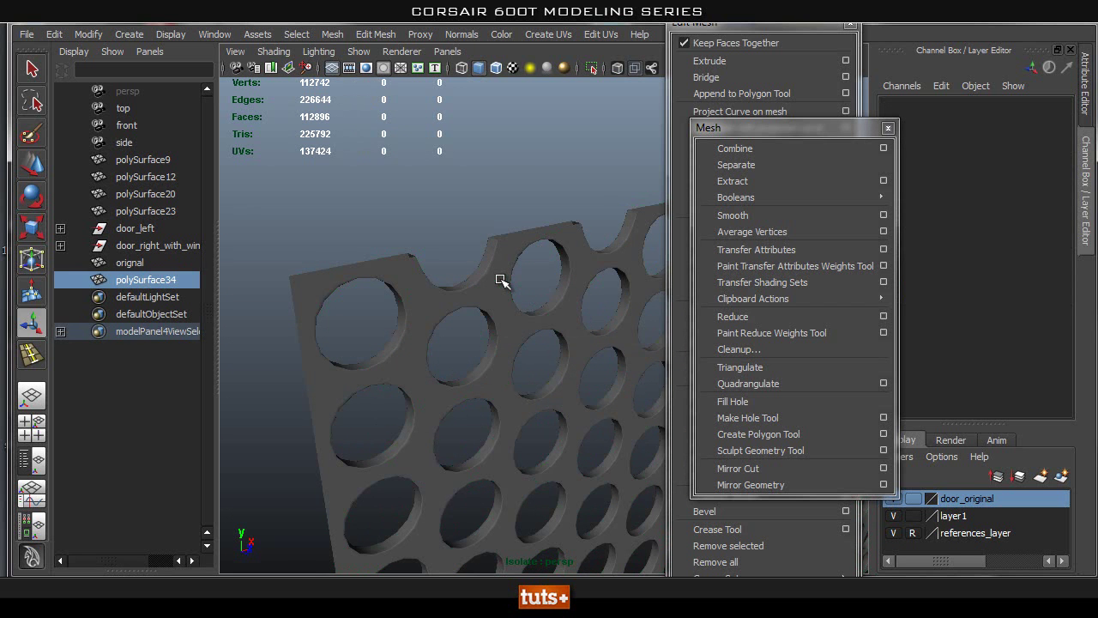
left_click(474, 219)
scroll(478, 261, "down", 5)
Reselect the unsmoothed grille mesh as an object and show the rest of the computer case scene.
mouse_move(574, 321)
left_mouse_down("alt")
mouse_move(561, 316)
mouse_move(575, 318)
left_mouse_up("alt")
key("q")
right_click_drag(575, 318, 602, 284)
left_click(602, 284)
left_click_drag(578, 319, 363, 275, "alt")
left_click(616, 67)
Center the grille mesh's pivot and move the mesh along Z to 14.892 at the front opening of the case.
key("space")
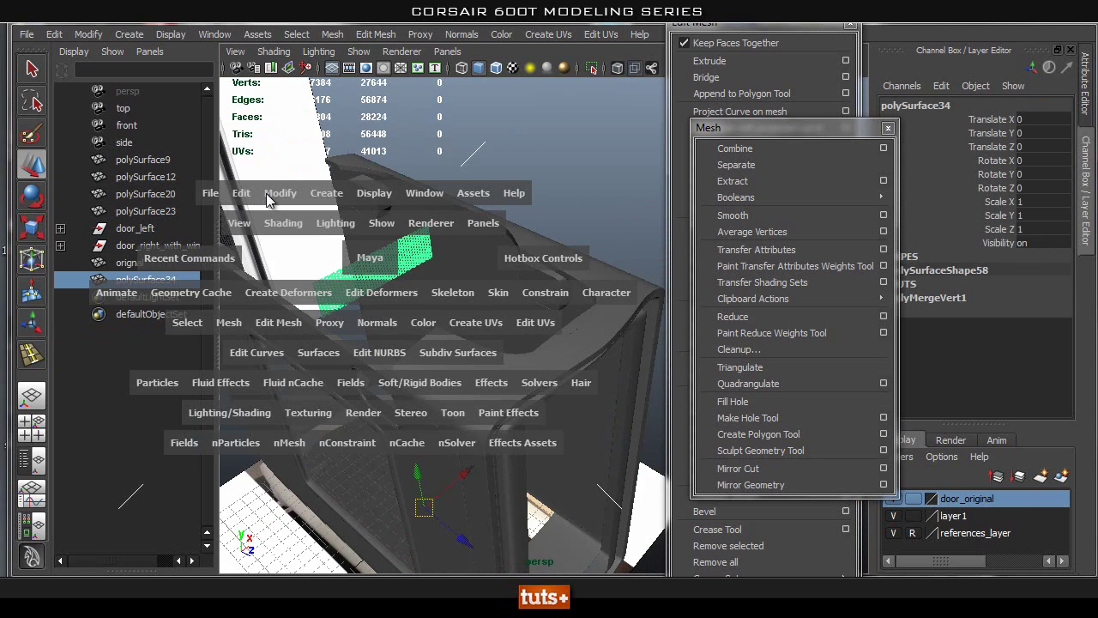
left_click_drag(269, 199, 308, 290)
left_click_drag(342, 356, 344, 358)
left_click_drag(420, 283, 641, 436)
scroll(621, 431, "up", 5)
left_click_drag(586, 348, 441, 351, "alt")
middle_click_drag(441, 351, 453, 253, "alt")
left_click_drag(454, 253, 426, 375, "alt")
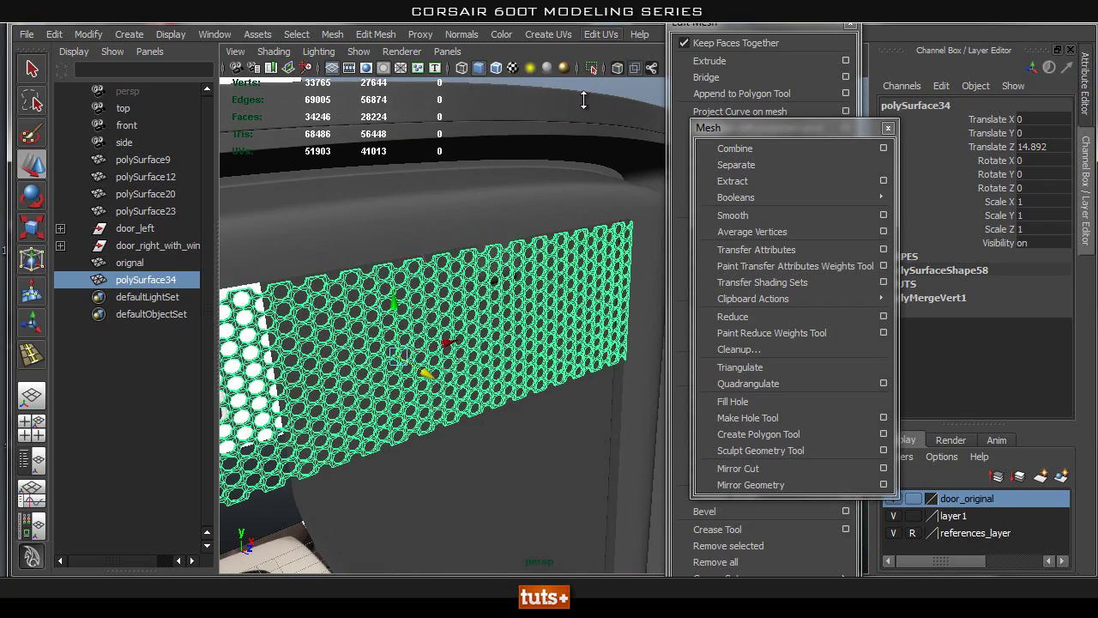
Isolate the grille mesh and turn on its smooth mesh preview, agreeing to continue despite the large face count.
left_click(591, 69)
left_click_drag(454, 252, 507, 297, "alt")
middle_click_drag(507, 297, 533, 276, "alt")
left_click_drag(534, 276, 372, 260, "alt")
middle_click_drag(372, 260, 494, 332, "alt")
key("3")
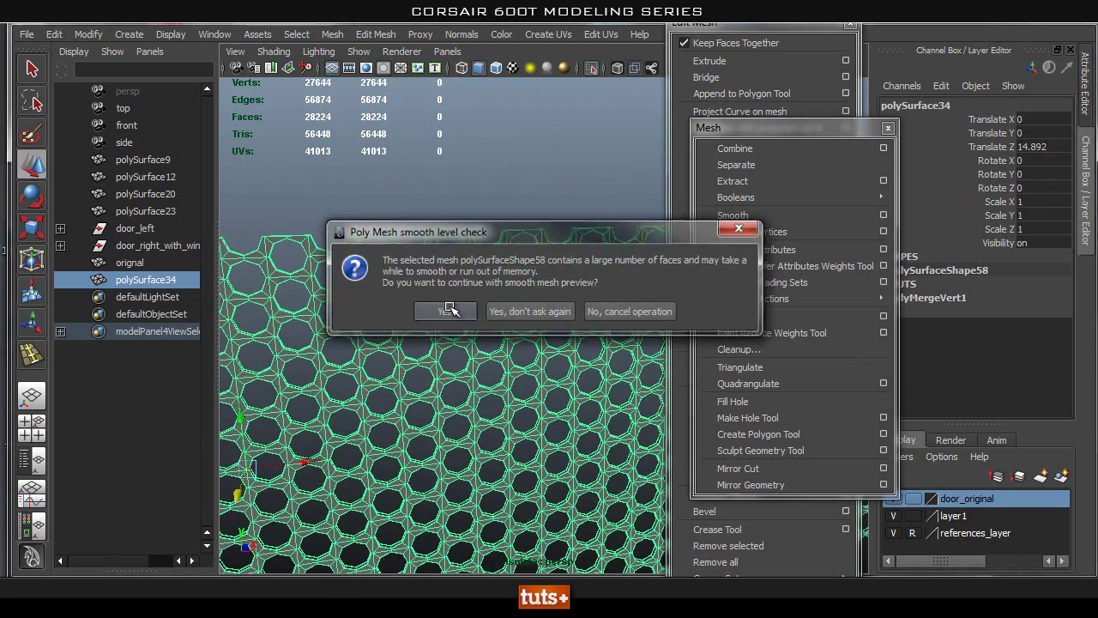
left_click(450, 310)
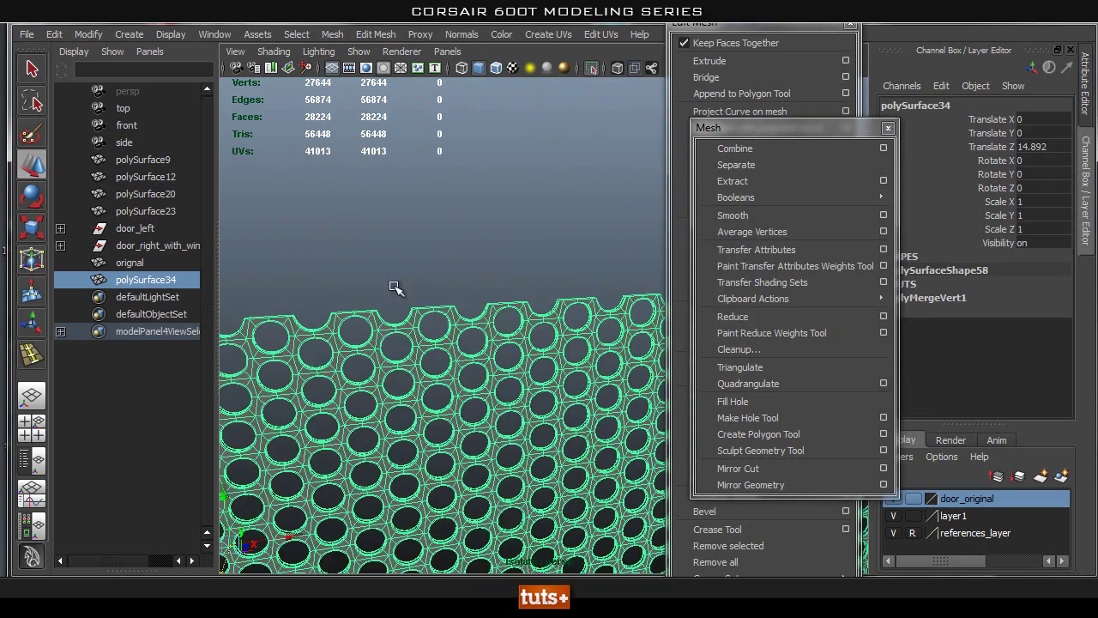
Examine the previewed round holes and the outer edges of the grille mesh from several angles.
right_click_drag(395, 286, 638, 326, "alt")
left_click_drag(638, 326, 350, 306, "alt")
middle_click_drag(350, 306, 495, 331, "alt")
right_click_drag(399, 334, 328, 349, "alt")
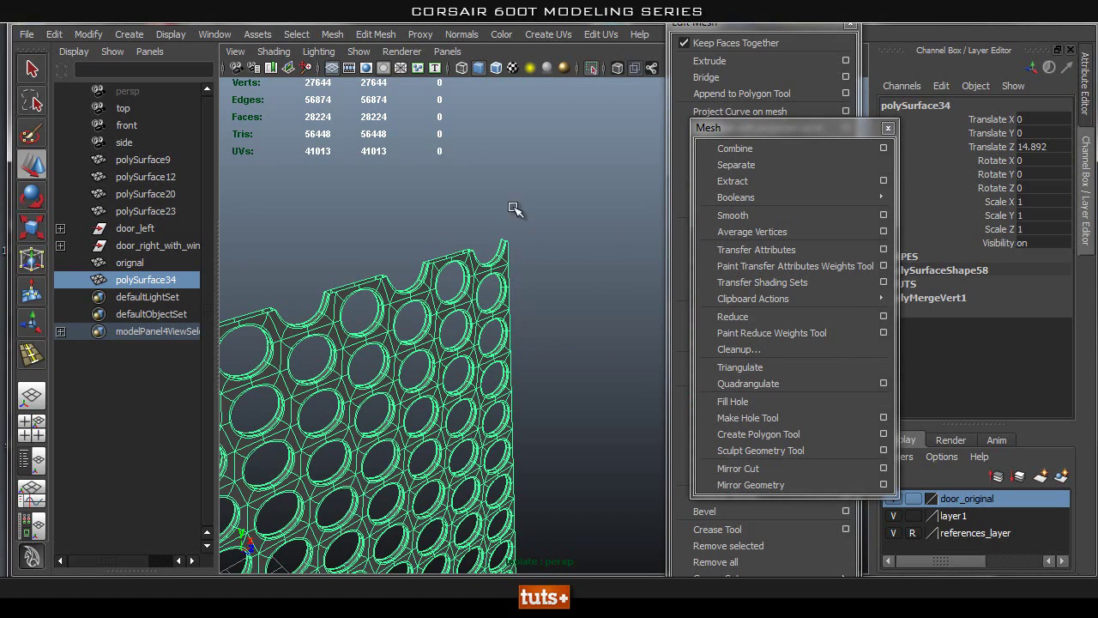
right_click_drag(500, 382, 343, 348, "alt")
middle_click_drag(343, 348, 535, 277, "alt")
Show the grille's upper-left corner in the front view and turn off its smooth mesh preview.
key("space")
left_click_drag(520, 280, 520, 350)
middle_click_drag(391, 281, 511, 348, "alt")
right_click_drag(511, 347, 824, 346, "alt")
middle_click_drag(372, 306, 911, 177, "alt")
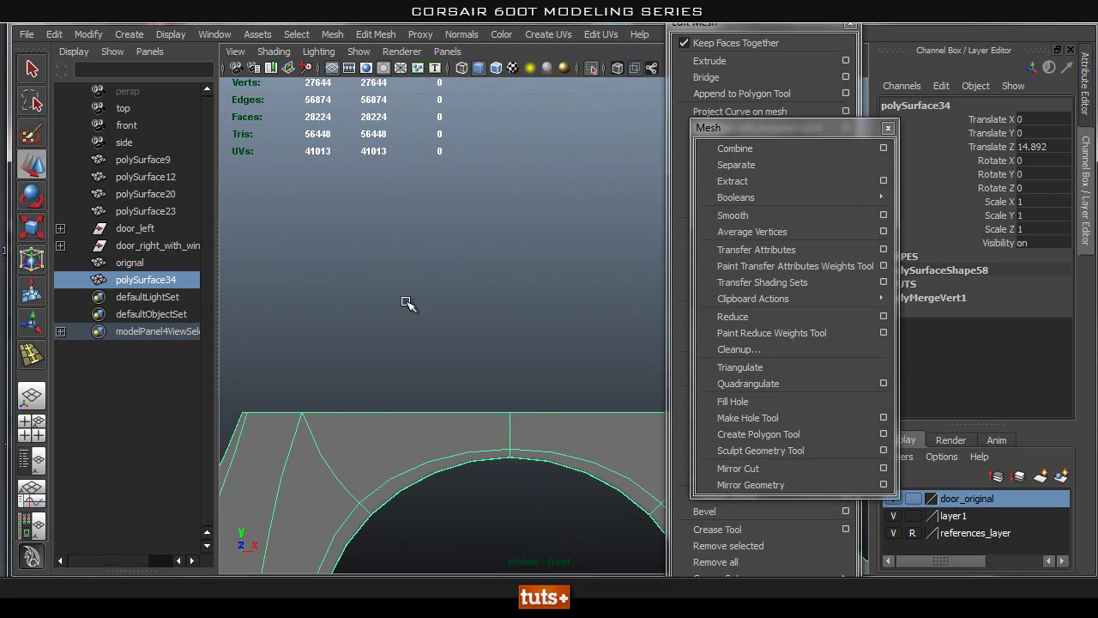
right_click_drag(407, 303, 304, 311, "alt")
middle_click_drag(335, 305, 427, 292, "alt")
right_click_drag(426, 292, 360, 317, "alt")
key("1")
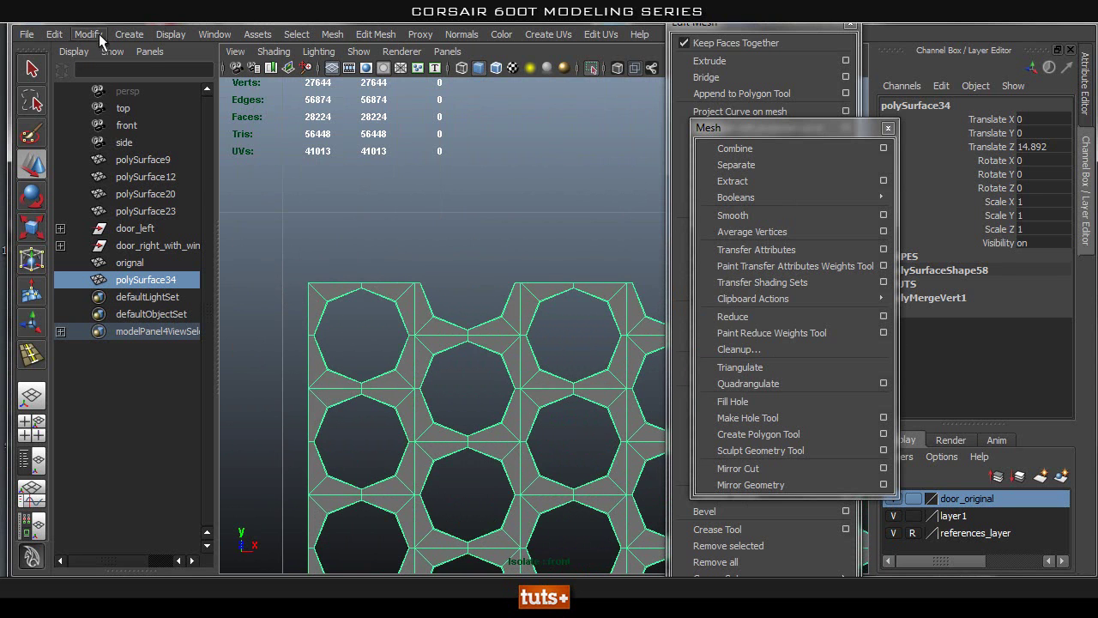
Create a small polygon cube just outside the grille mesh's upper-left corner in the front view.
left_click(120, 34)
mouse_move(176, 76)
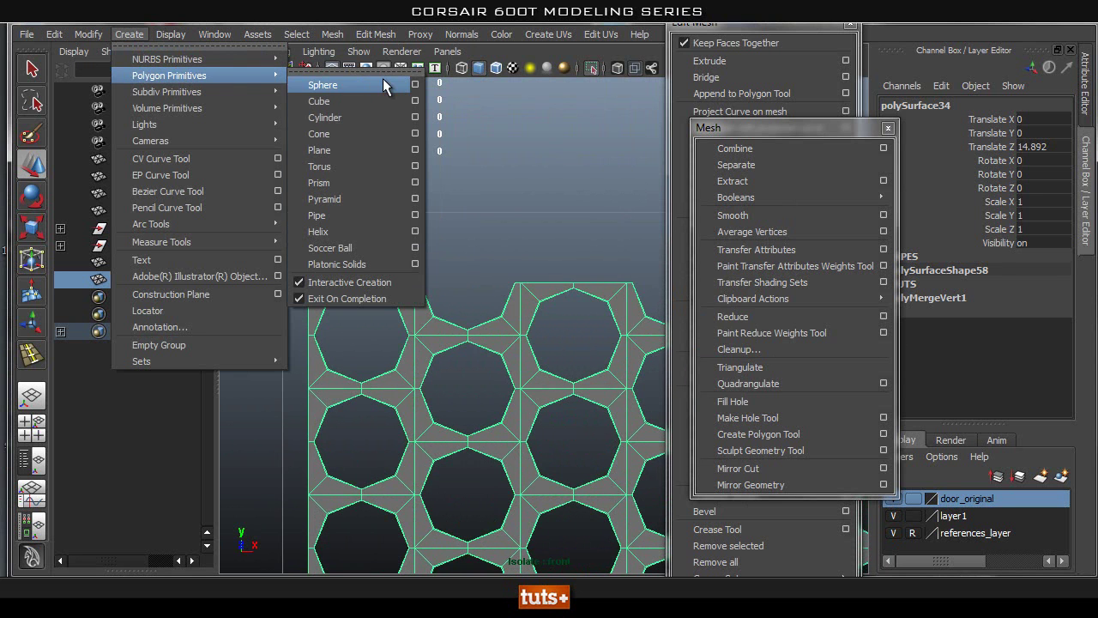
left_click(348, 117)
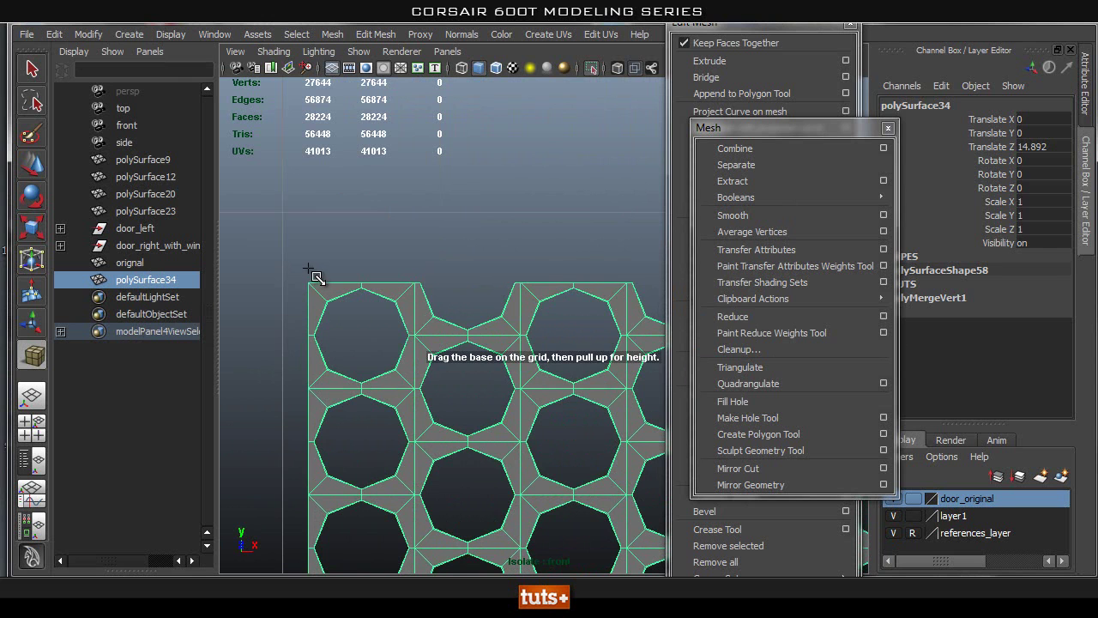
left_click_drag(308, 273, 350, 263)
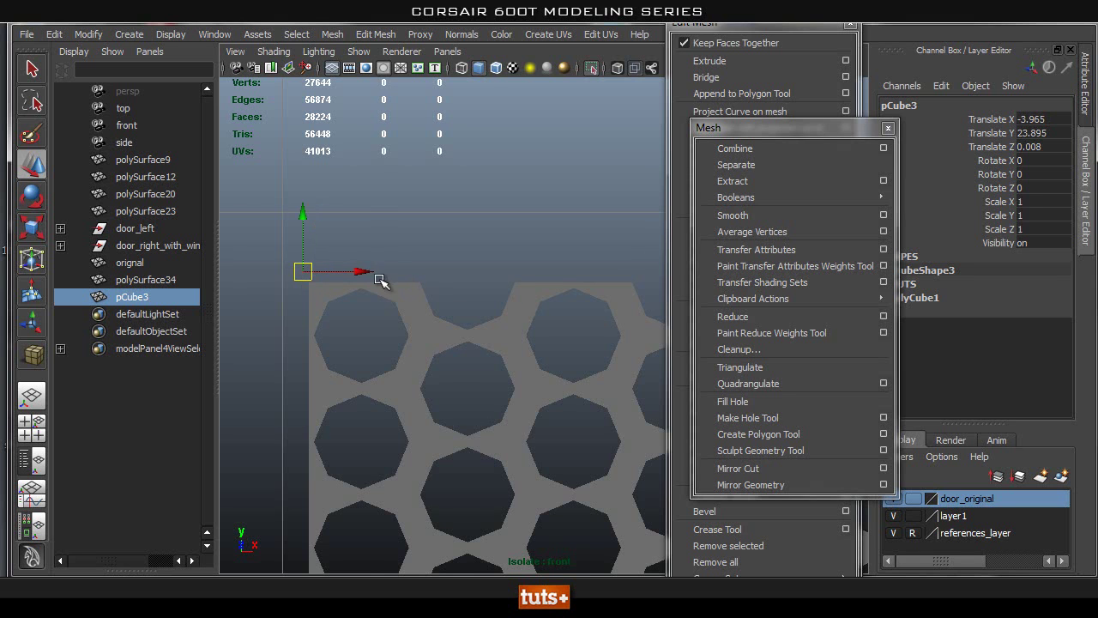
Leave isolation, add the grille mesh to the selected cube and isolate the two objects together.
left_click(591, 68)
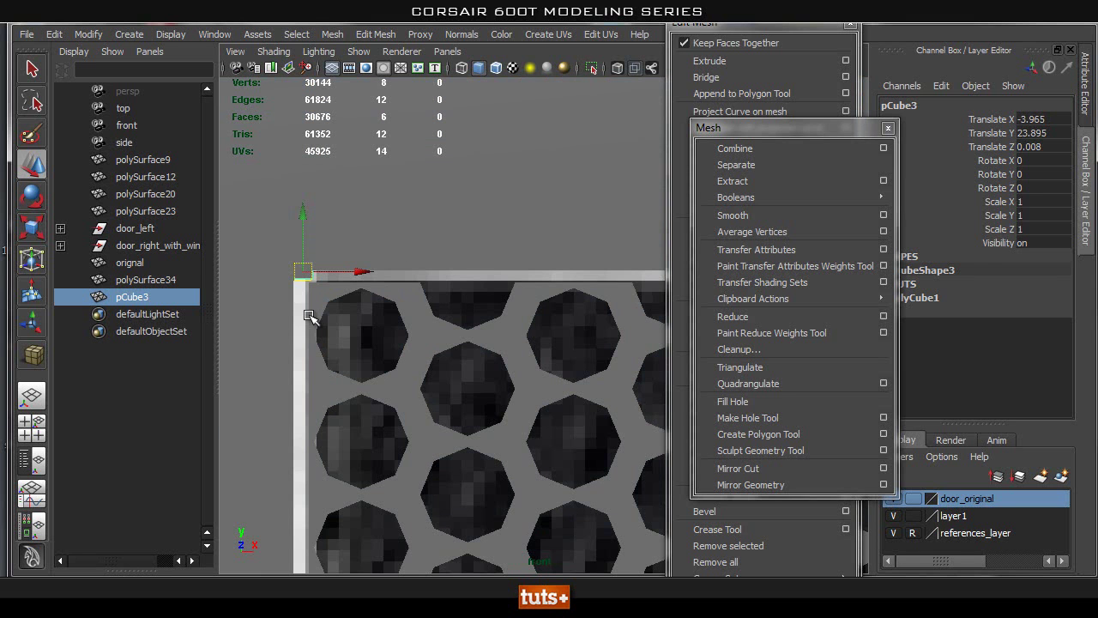
left_click(310, 319, "shift")
left_click(592, 67)
middle_click_drag(301, 268, 337, 254, "alt")
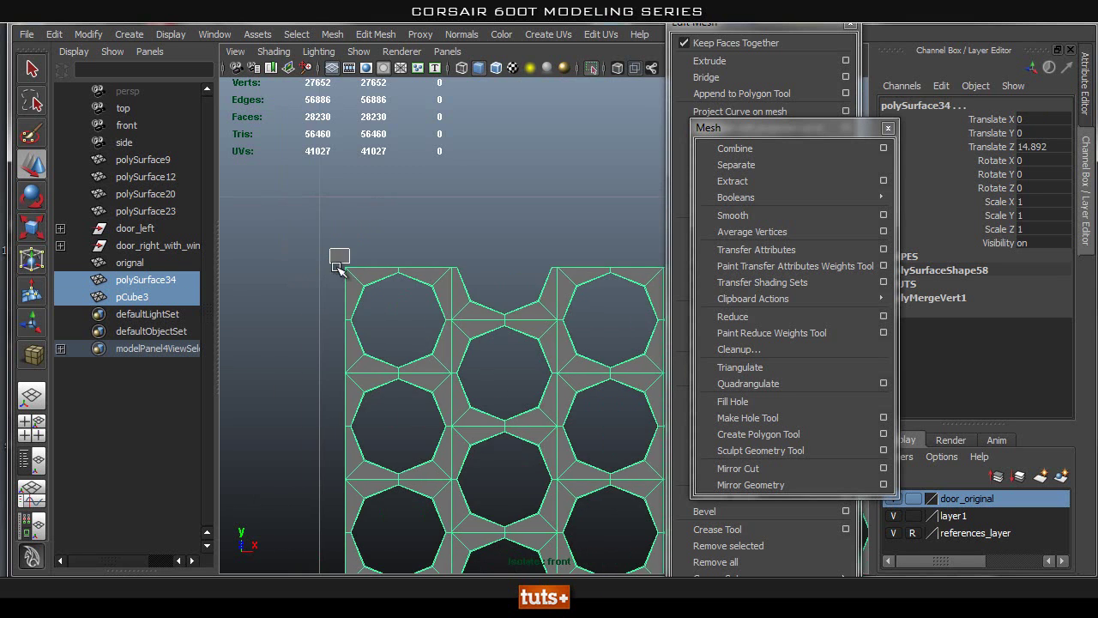
Scale the cube to 2.271, 2.638 and 2.129 and position it over the grille's corner at X -3.966, Y 23.884.
left_click(339, 255)
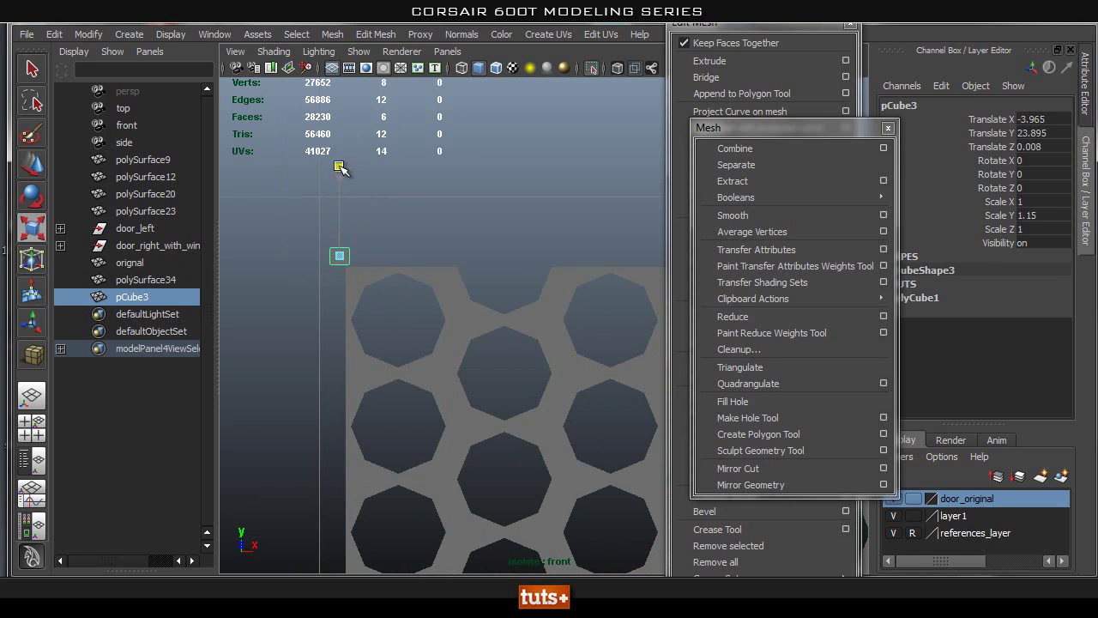
middle_click_drag(366, 271, 371, 235, "alt")
key("w")
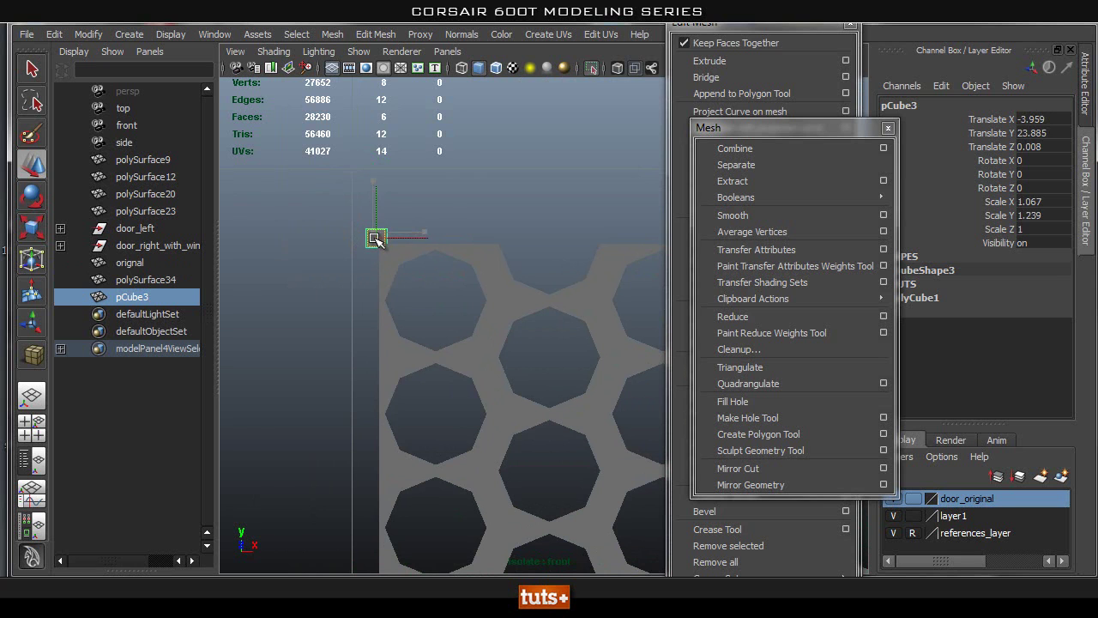
key("r")
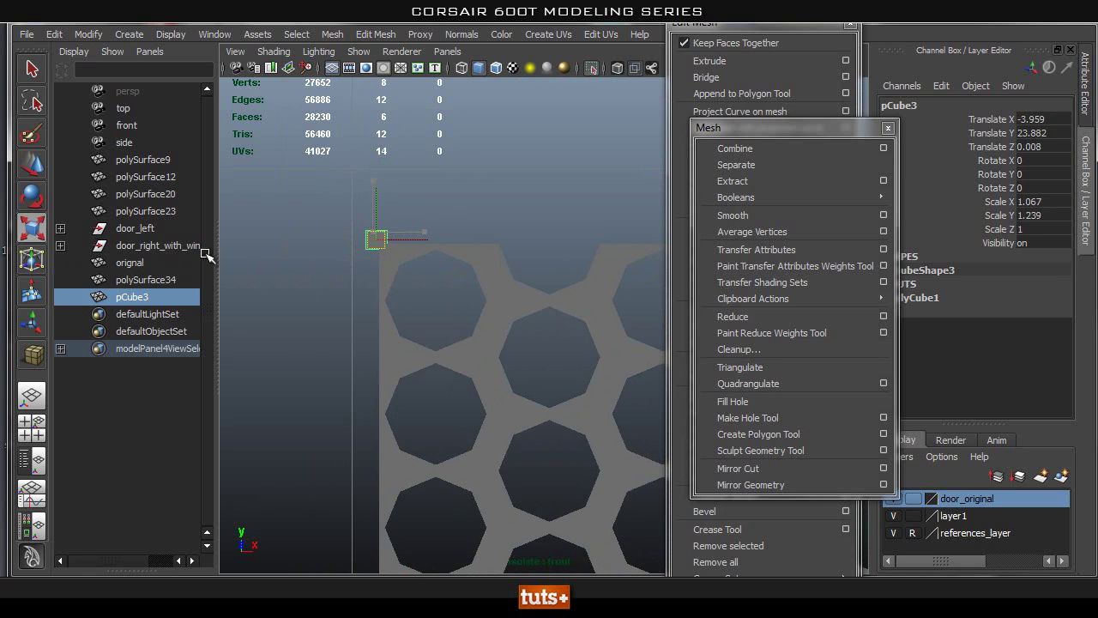
right_click_drag(377, 241, 456, 186)
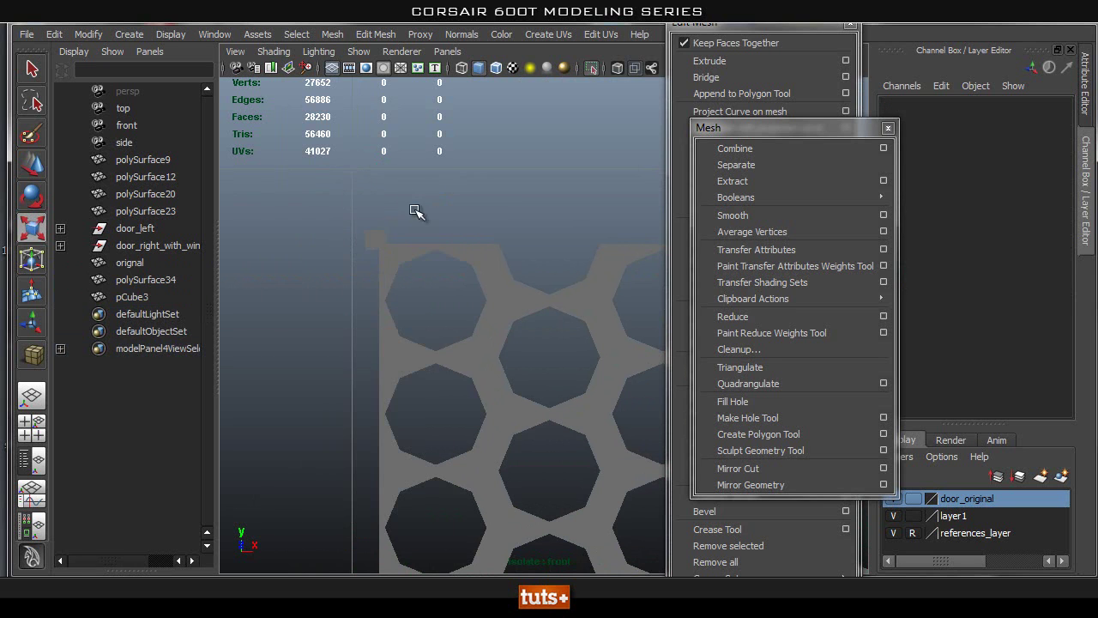
left_click(378, 240)
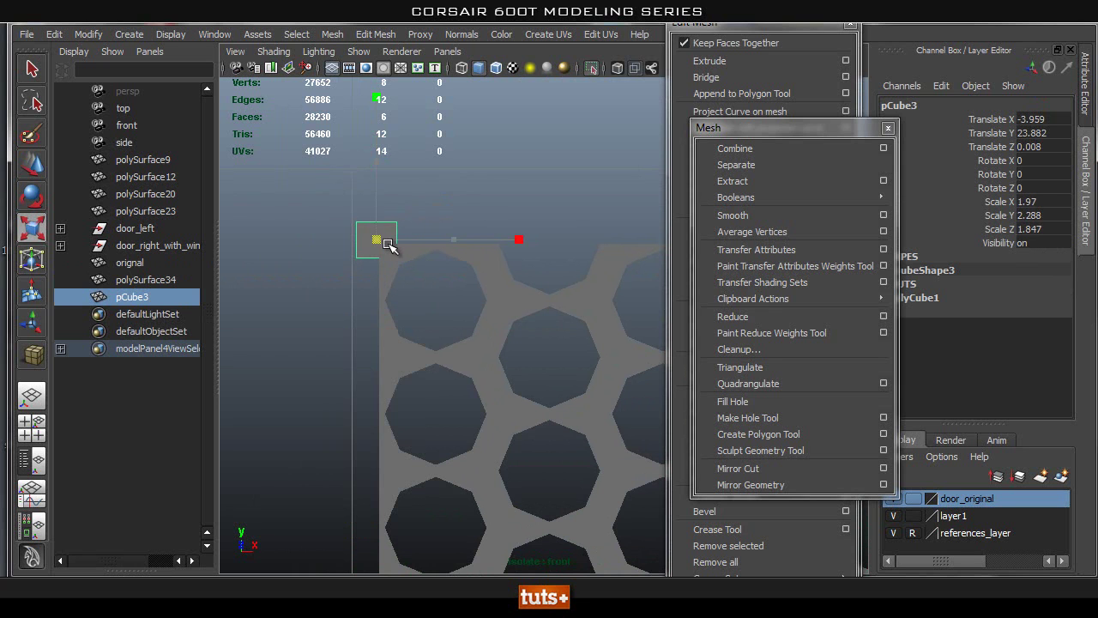
key("w")
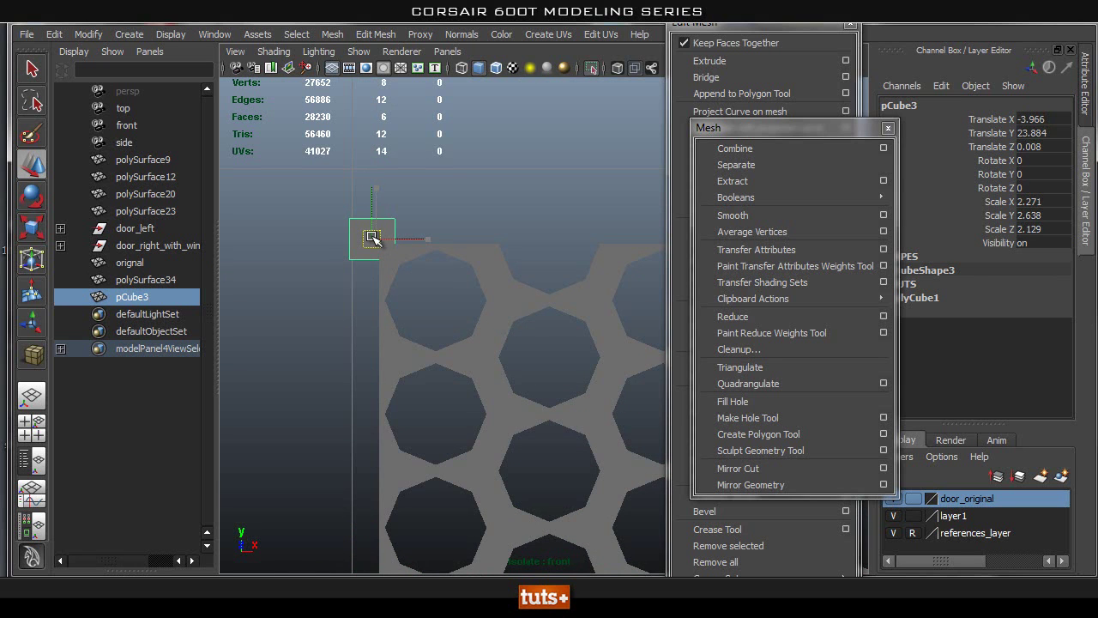
Examine the cube's depth position in the side view and its shape on its own in the perspective view.
scroll(433, 240, "down", 6)
key("space")
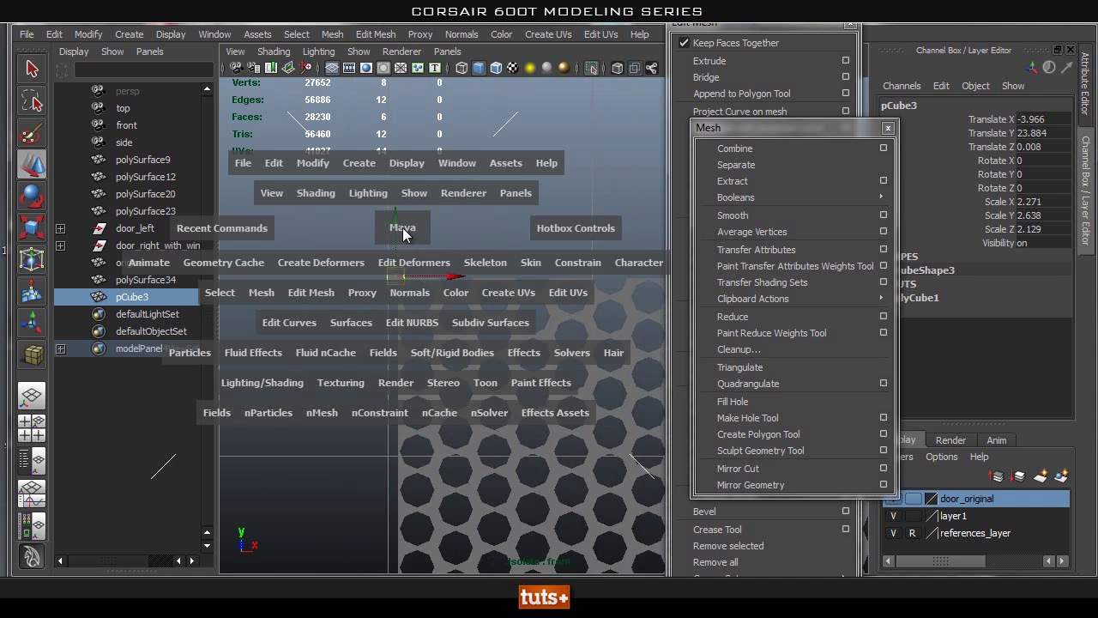
left_click(463, 230)
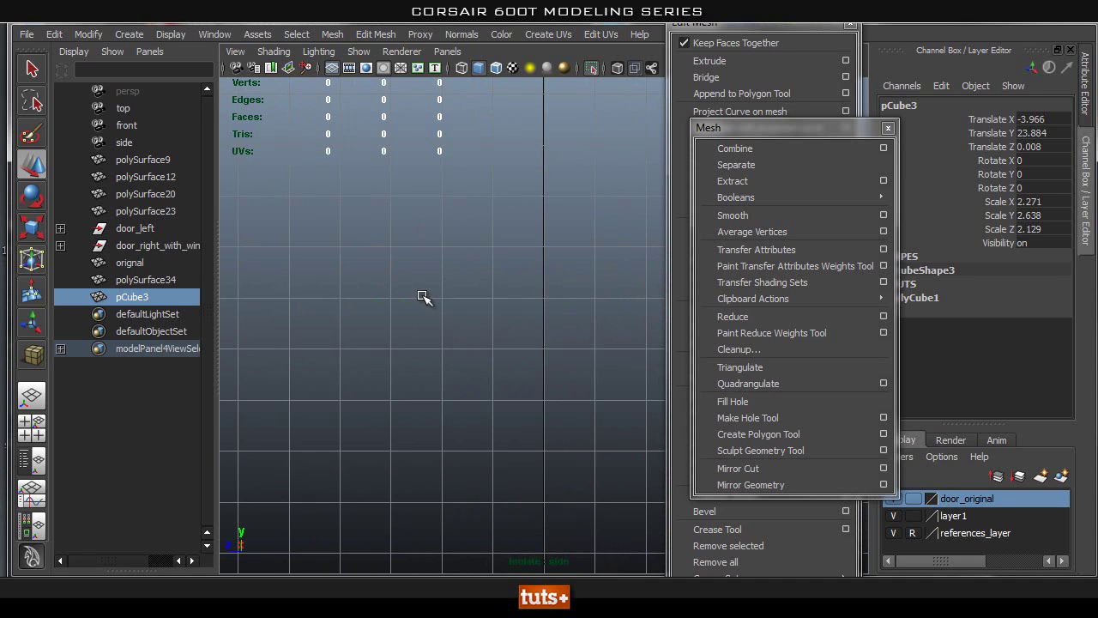
key("f")
middle_click_drag(471, 269, 414, 205, "alt")
right_click_drag(415, 206, 779, 274, "alt")
left_click(591, 69)
left_click(592, 69)
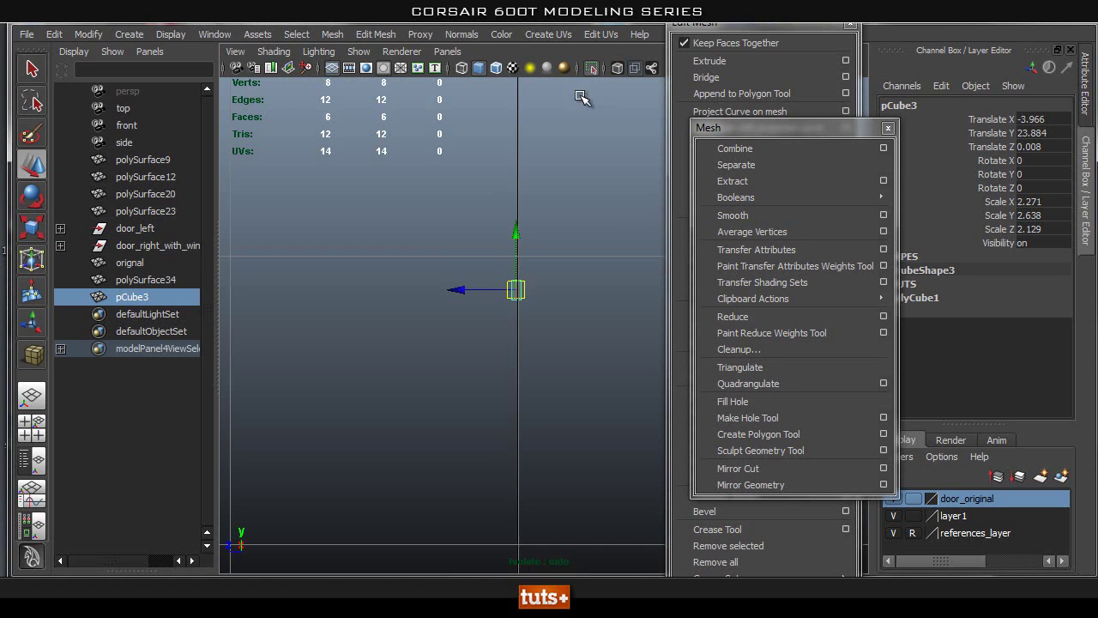
middle_click_drag(408, 229, 419, 177, "alt")
key("space")
left_click_drag(420, 177, 424, 135)
key("f")
key("f")
left_click_drag(503, 286, 540, 275, "alt")
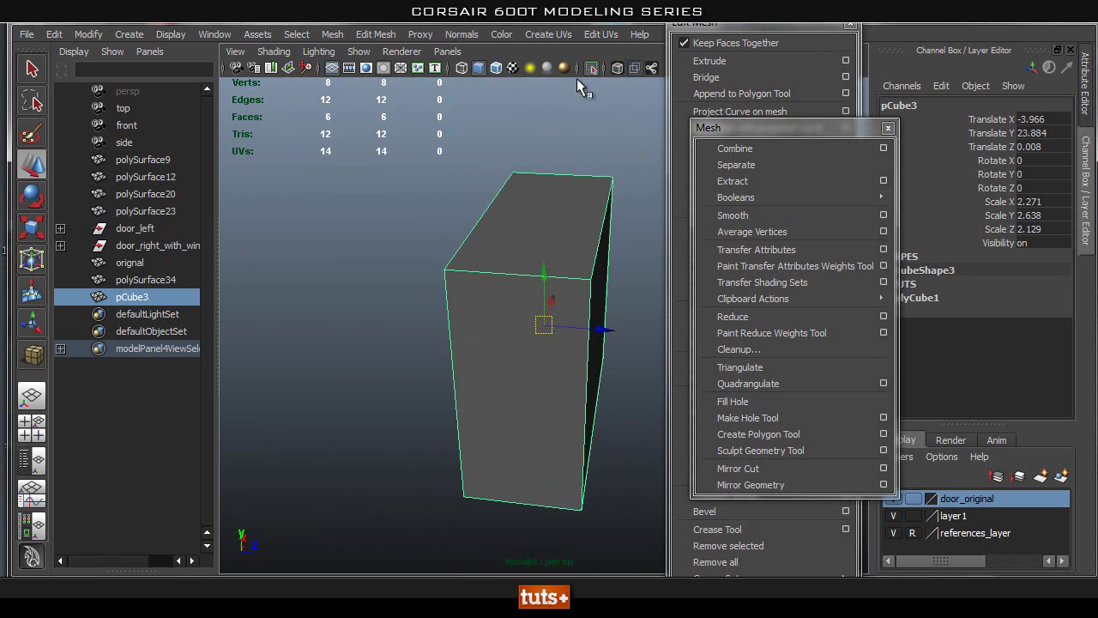
Show the full case model, add the grille mesh to the cube selection and isolate both objects again.
left_click(592, 68)
left_click_drag(618, 218, 561, 221, "alt")
scroll(577, 283, "down", 8)
left_click_drag(578, 284, 515, 296, "alt")
right_click_drag(481, 301, 435, 305, "alt")
left_click_drag(435, 305, 303, 269, "alt")
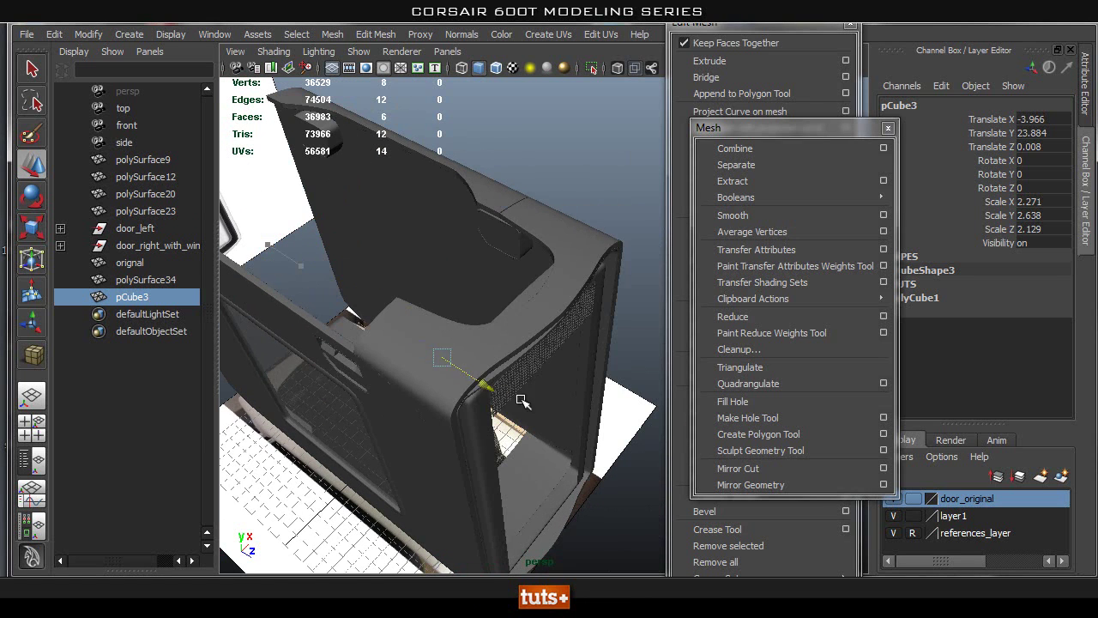
left_click(562, 332, "shift")
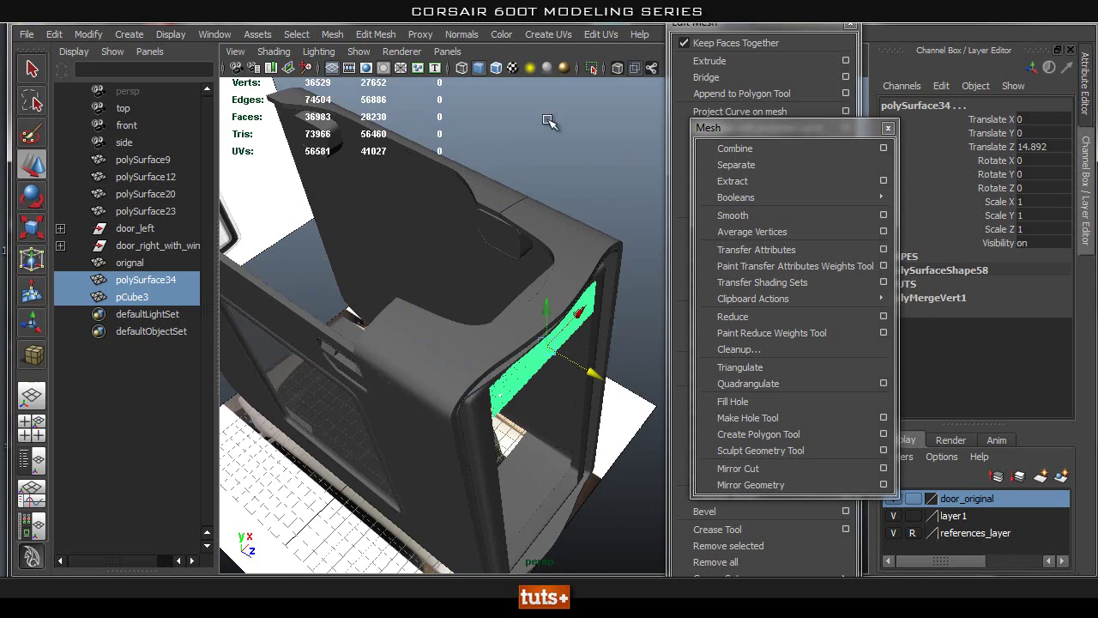
left_click(592, 68)
Select only the cube in the side view and move it along Z to 14.91, over the grille's upper end.
key("space")
left_click_drag(567, 137, 636, 140)
right_click_drag(523, 245, 383, 269, "alt")
key("f")
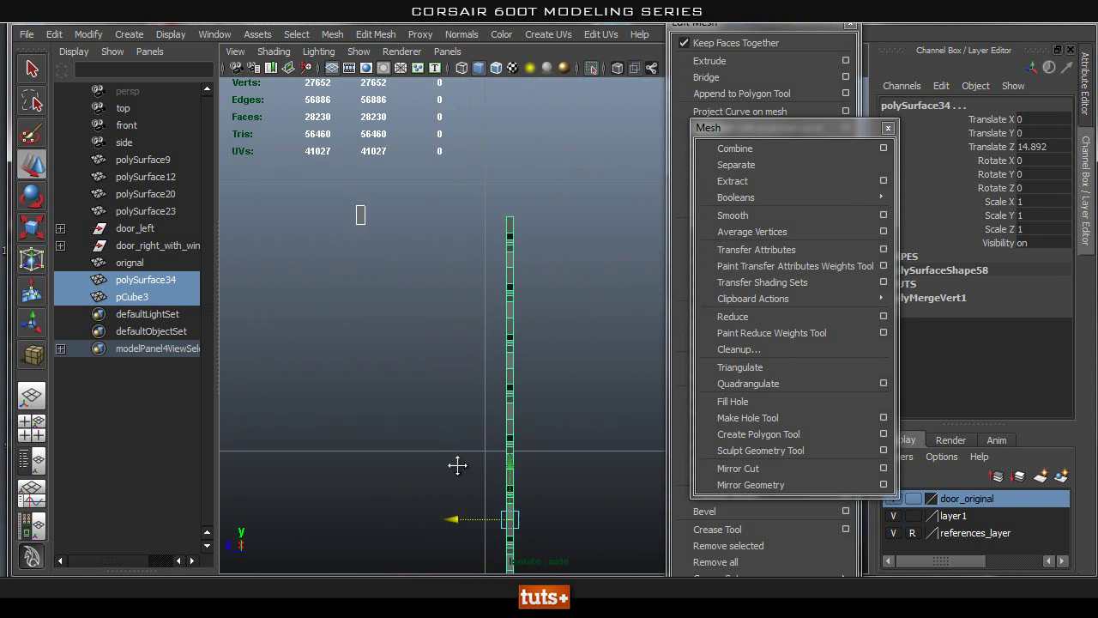
left_click_drag(329, 193, 393, 269)
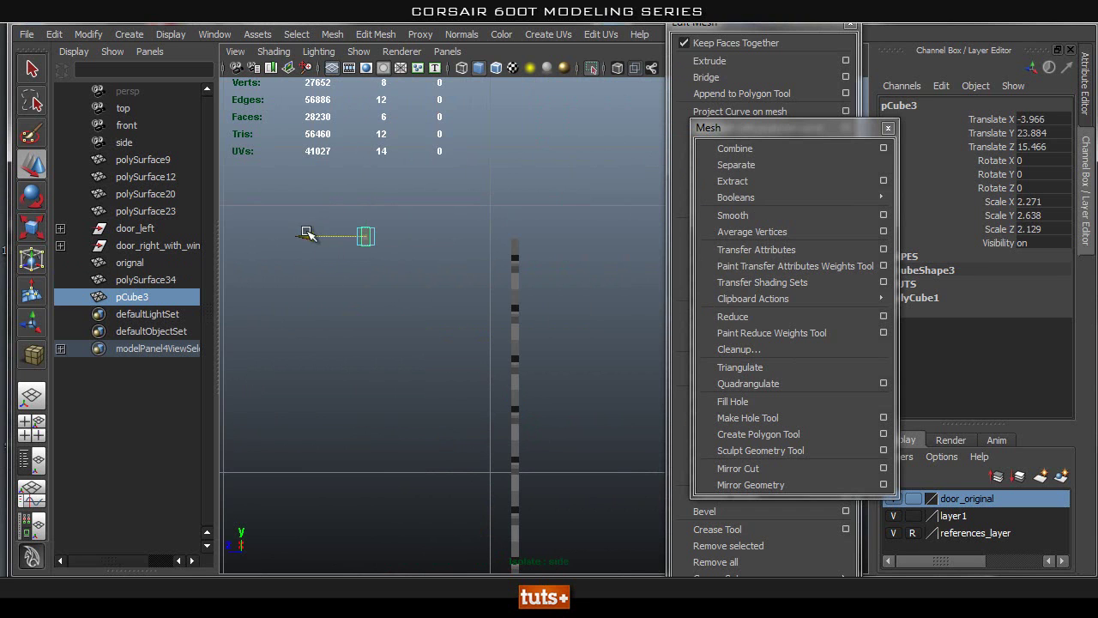
right_click_drag(455, 249, 464, 188, "alt")
middle_click_drag(365, 167, 424, 365, "alt")
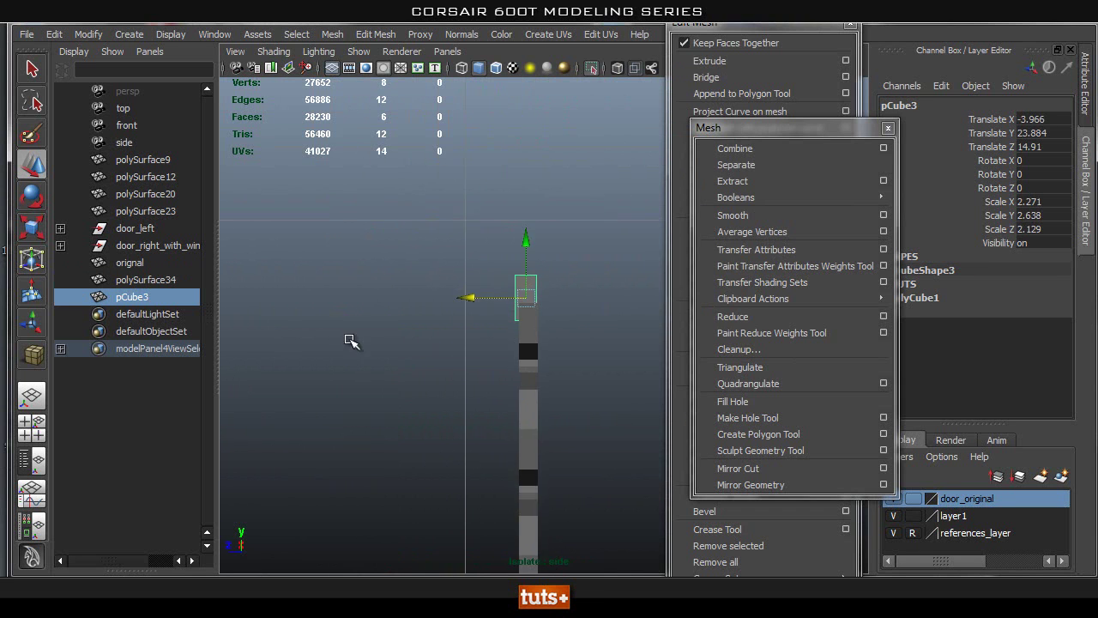
Align the cube's back vertices with the grille's rear face in the side view and select its front vertices for adjustment.
right_click_drag(424, 364, 437, 196, "alt")
scroll(503, 240, "up", 2)
right_click_drag(506, 225, 532, 181)
left_click_drag(486, 433, 485, 434)
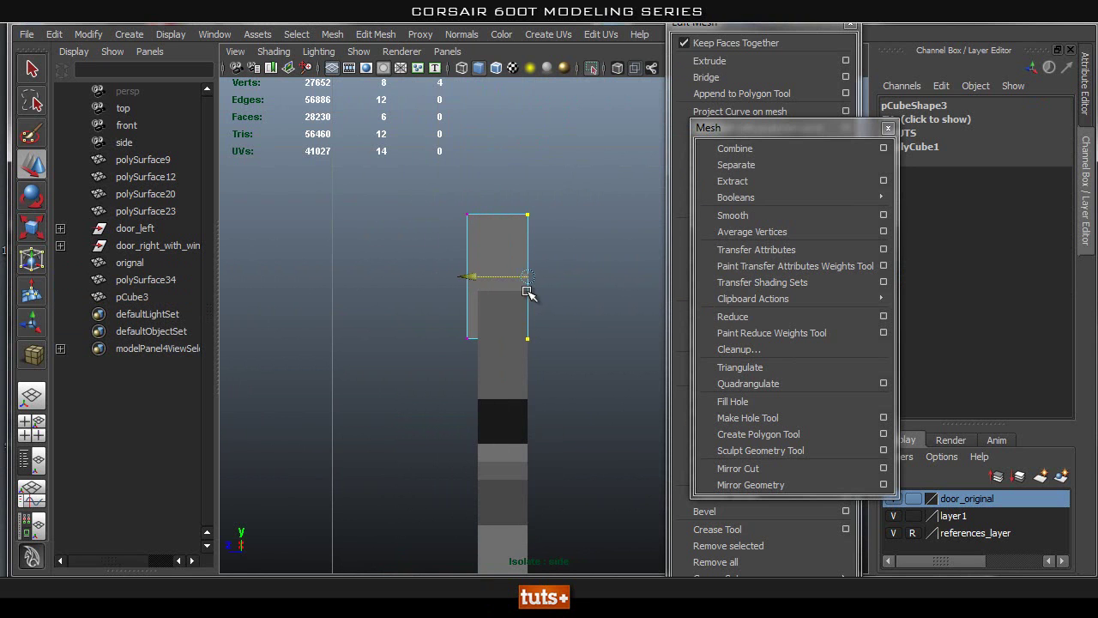
left_click(461, 303)
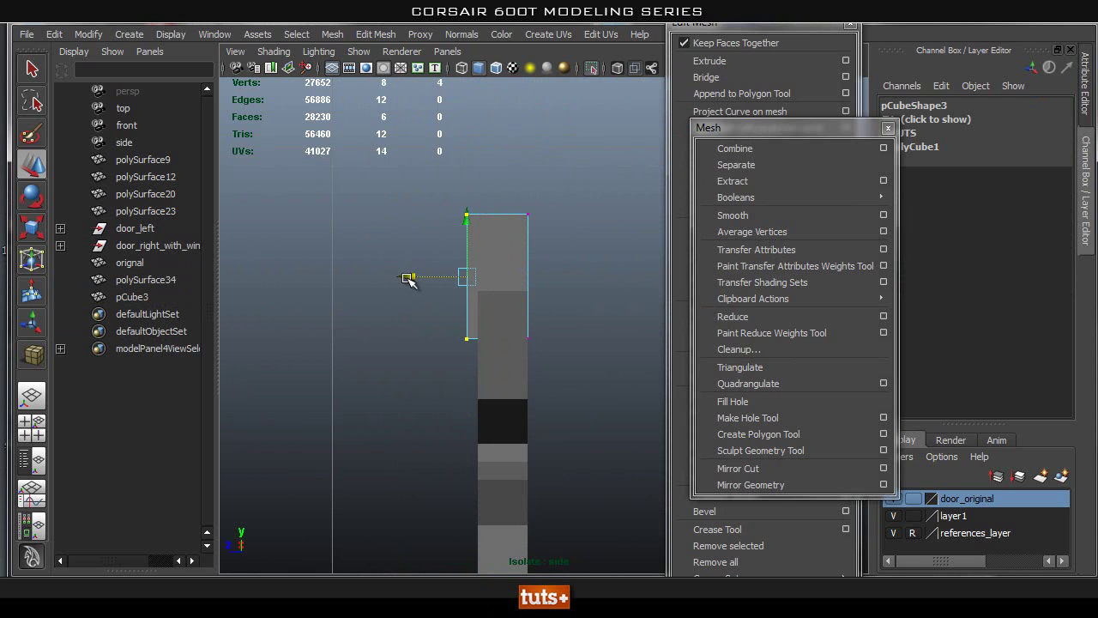
middle_click_drag(481, 298, 481, 292)
In the front view, select the cube's inner side vertices at the grille's upper-left corner and adjust the cube's width along X.
key("space")
left_click_drag(481, 289, 473, 255)
left_click_drag(473, 266, 585, 350, "alt")
key("space")
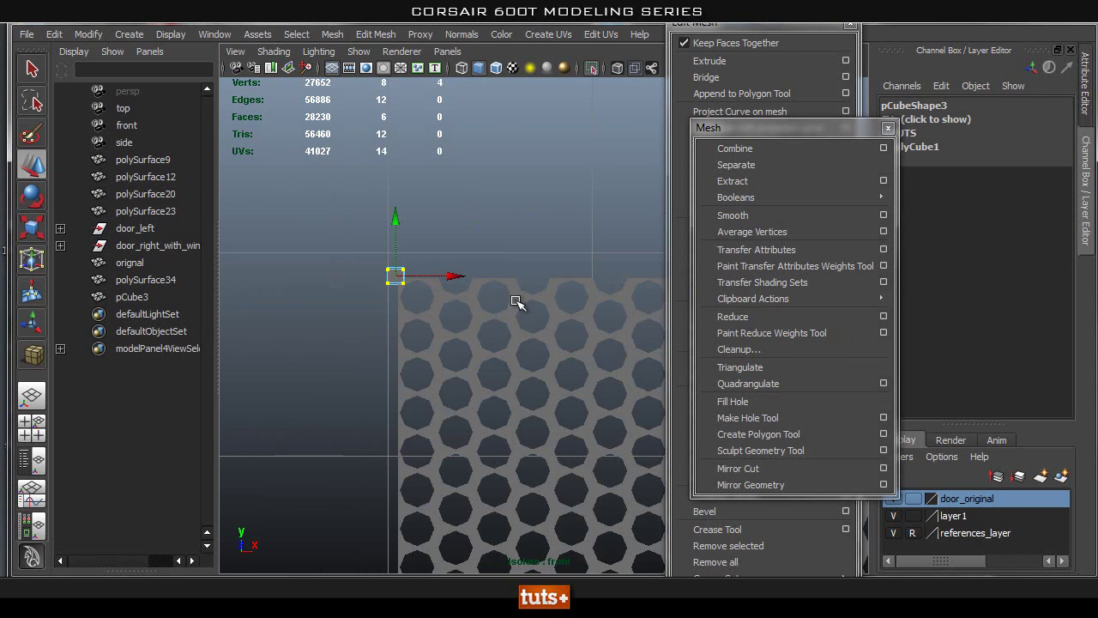
middle_click_drag(358, 280, 287, 311, "alt")
left_click_drag(378, 258, 318, 371)
right_click_drag(445, 284, 400, 301, "alt")
middle_click_drag(536, 335, 414, 247, "alt")
middle_click_drag(307, 223, 429, 315, "alt")
right_click_drag(364, 330, 414, 323, "alt")
middle_click_drag(297, 299, 599, 249, "alt")
right_click_drag(481, 252, 509, 176, "alt")
middle_click_drag(509, 176, 485, 237, "alt")
right_click_drag(365, 255, 575, 235, "alt")
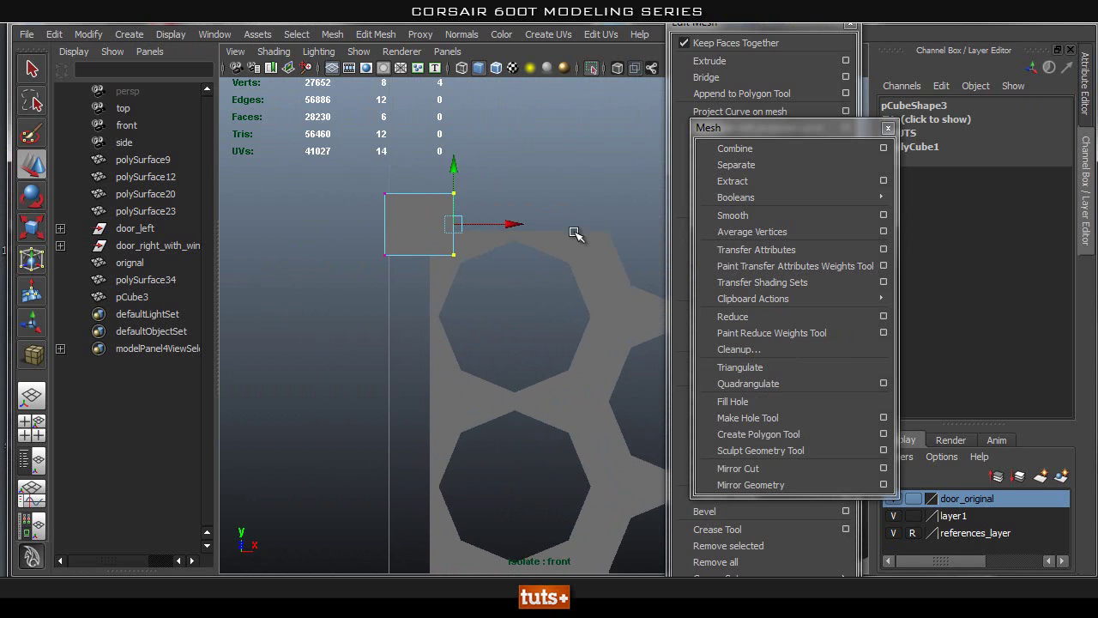
Raise the cube's bottom vertices toward the grille's upper edge and pull its inner side vertices in closer to the grille's side edge.
middle_click_drag(437, 191, 454, 201, "alt")
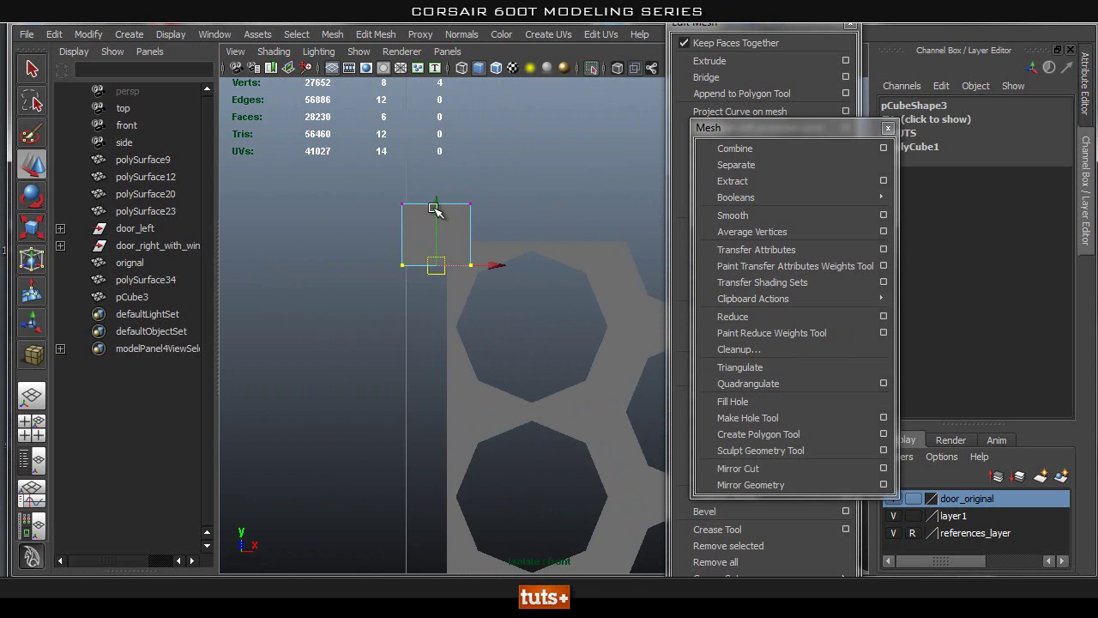
middle_click_drag(514, 262, 490, 253, "alt")
scroll(513, 289, "down", 3)
scroll(513, 289, "up", 3)
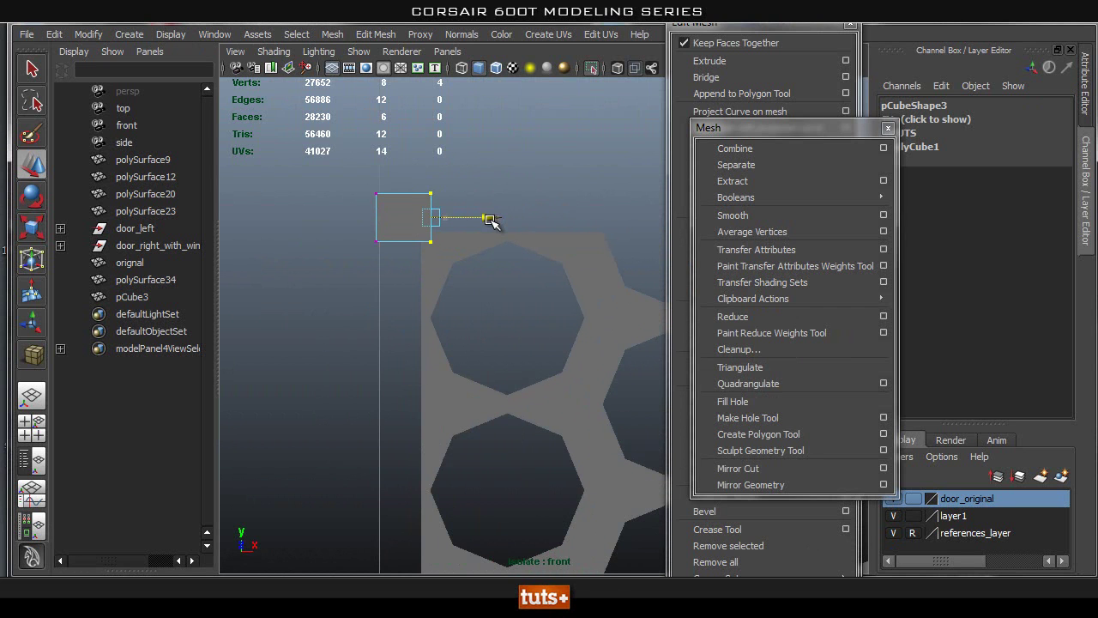
left_click(521, 146)
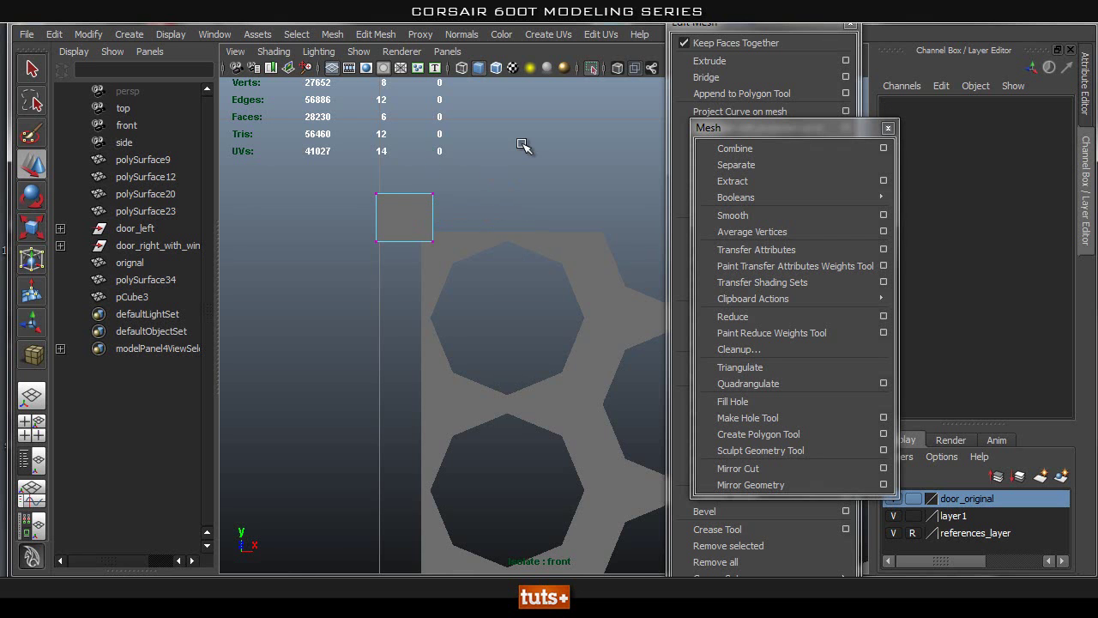
Select the cube's inner side face in the perspective view and extrude it.
left_click_drag(421, 289, 420, 289)
key("space")
left_click_drag(420, 222, 417, 179)
left_click_drag(558, 289, 606, 315, "alt")
scroll(515, 295, "up", 4)
scroll(607, 317, "up", 4)
key("q")
right_click_drag(544, 304, 544, 342)
left_click(543, 326)
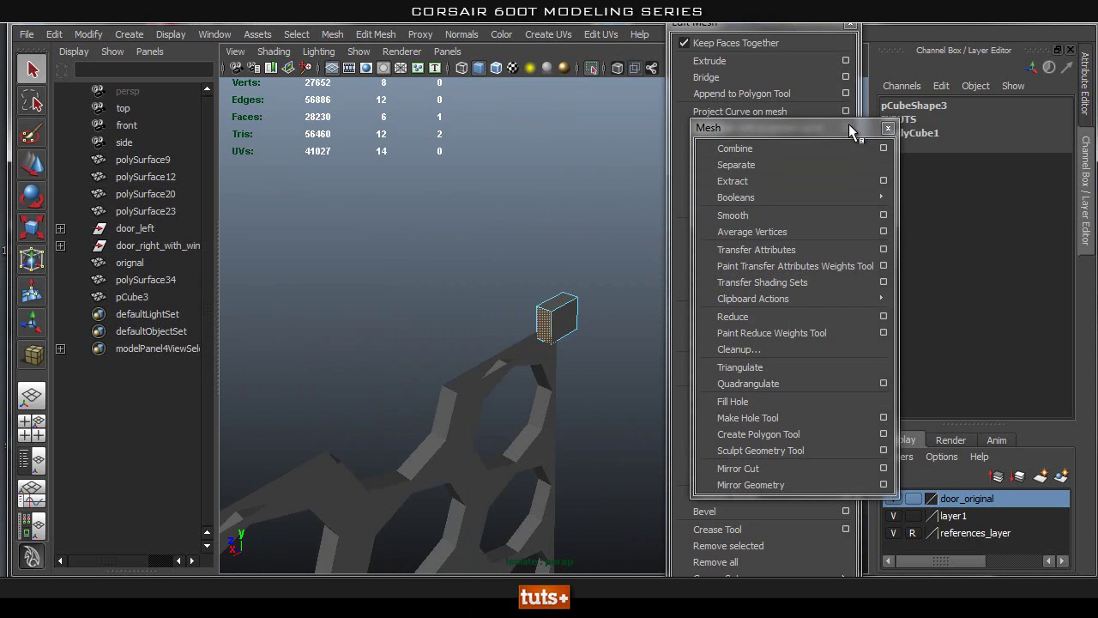
left_click(887, 129)
left_click(723, 67)
Move the extruded face along X in the front view to form a bar reaching the grille's opposite upper corner.
key("space")
left_click_drag(470, 183, 470, 222)
right_click_drag(562, 227, 475, 189, "alt")
middle_click_drag(590, 219, 380, 177, "alt")
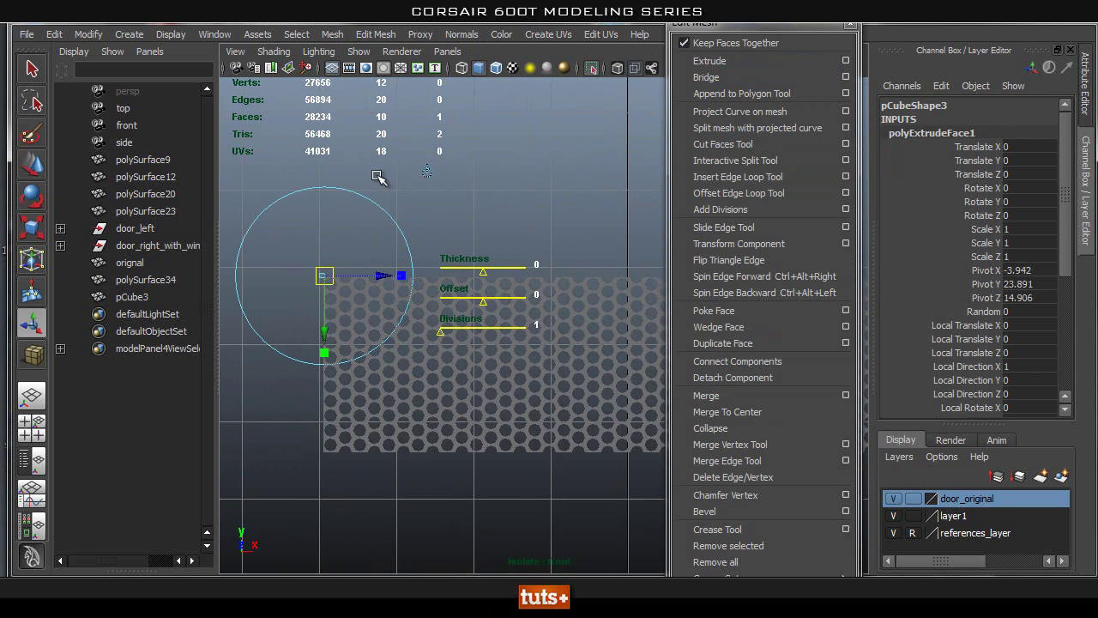
key("w")
left_click_drag(521, 272, 744, 289)
middle_click_drag(549, 279, 309, 289, "alt")
right_click_drag(308, 289, 515, 285, "alt")
middle_click_drag(514, 285, 452, 258, "alt")
left_click_drag(325, 242, 662, 252)
middle_click_drag(536, 265, 297, 283, "alt")
right_click_drag(296, 282, 944, 257, "alt")
middle_click_drag(470, 254, 507, 274, "alt")
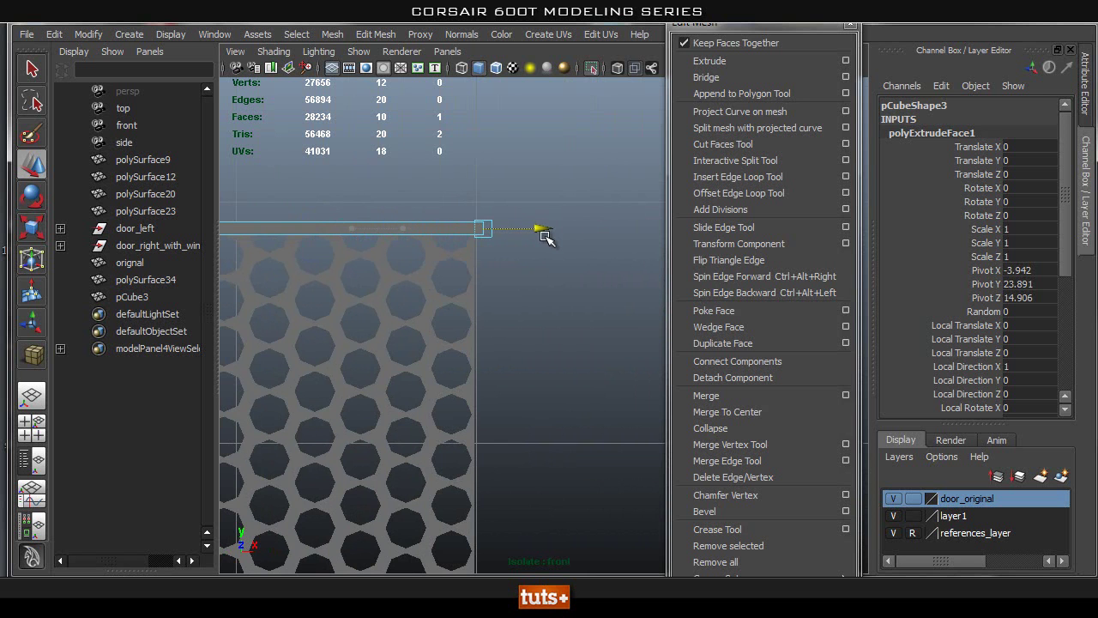
Fine-tune the bar's end face along X so it extends slightly past the grille's right edge.
right_click_drag(551, 243, 312, 271, "alt")
right_click_drag(402, 252, 339, 260, "alt")
middle_click_drag(471, 222, 381, 259, "alt")
right_click_drag(412, 266, 713, 290, "alt")
right_click_drag(412, 323, 601, 326, "alt")
middle_click_drag(484, 319, 534, 312, "alt")
right_click_drag(480, 317, 542, 326, "alt")
middle_click_drag(409, 336, 483, 350, "alt")
right_click_drag(487, 330, 581, 298, "alt")
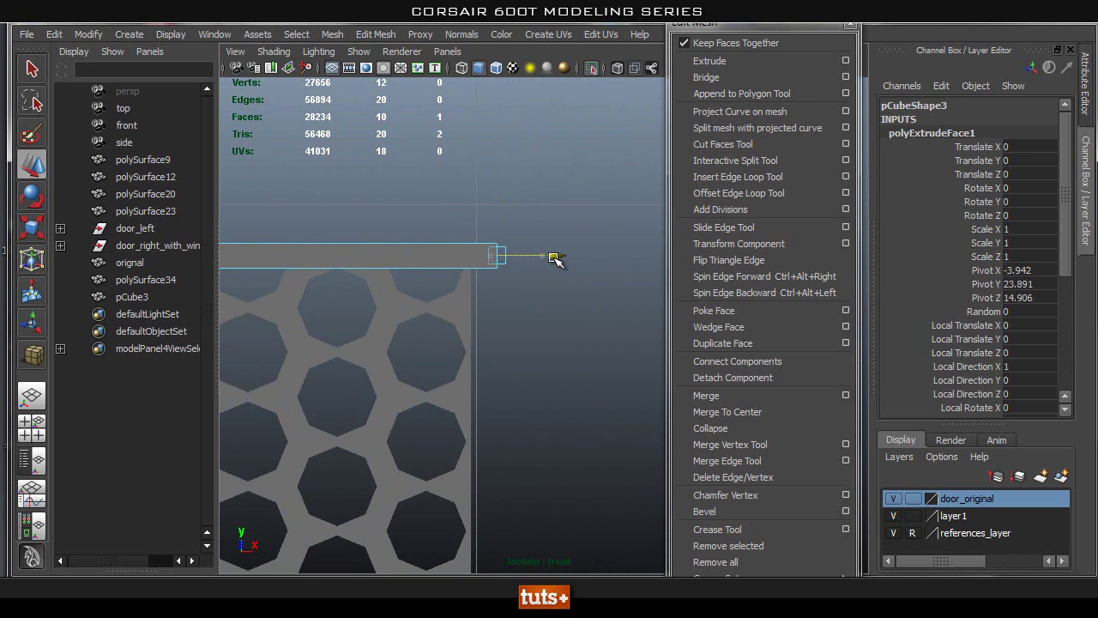
right_click_drag(446, 272, 467, 271, "alt")
Insert an edge loop near the bar's right end, in line with the grille's side edge.
left_click(713, 176)
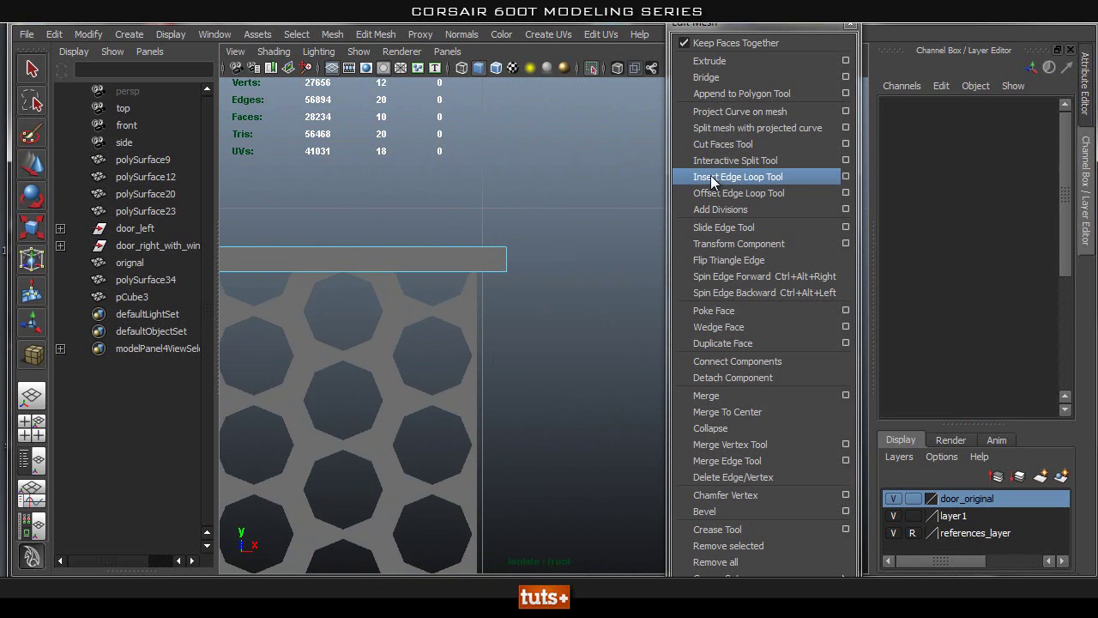
left_click_drag(485, 273, 480, 244)
key("q")
Select the bottom faces of the bar's two end sections in the perspective view and extrude them.
key("space")
key("f")
left_click_drag(447, 341, 377, 338, "alt")
right_click_drag(377, 338, 258, 336, "alt")
left_click_drag(431, 311, 559, 328, "alt")
right_click_drag(558, 329, 643, 339, "alt")
right_click_drag(518, 306, 520, 343)
left_click_drag(540, 345, 413, 414, "alt")
key("space")
right_click_drag(444, 368, 348, 373, "alt")
middle_click_drag(347, 373, 525, 309, "alt")
left_click(725, 65)
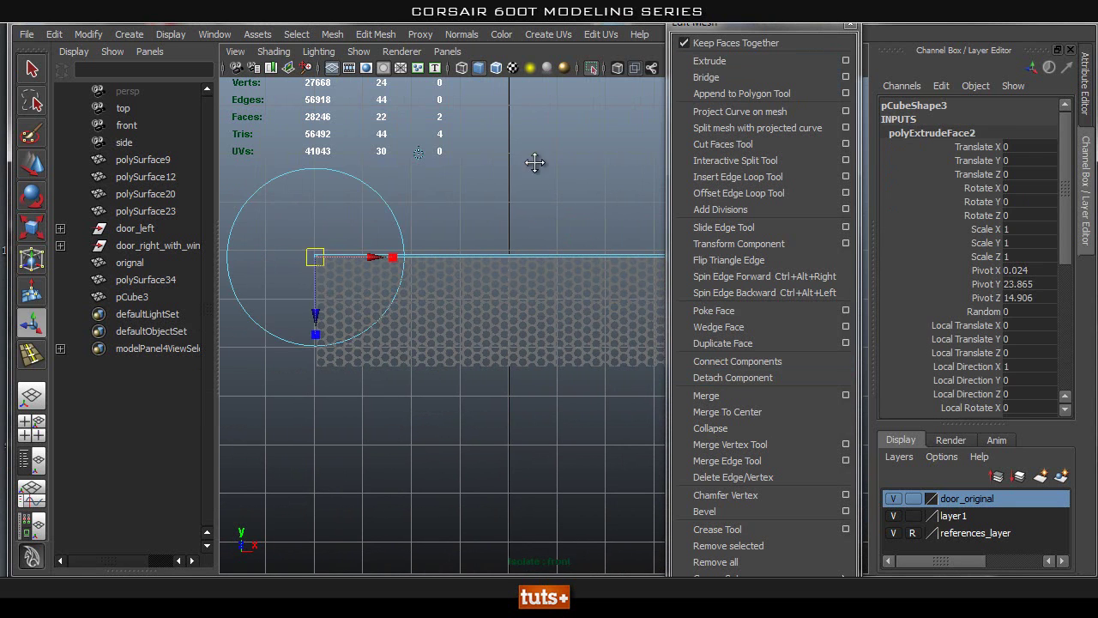
Move the extruded end faces down along Y in the front view to form two legs reaching just below the grille.
middle_click_drag(455, 263, 402, 252, "alt")
key("w")
left_click_drag(456, 206, 460, 267)
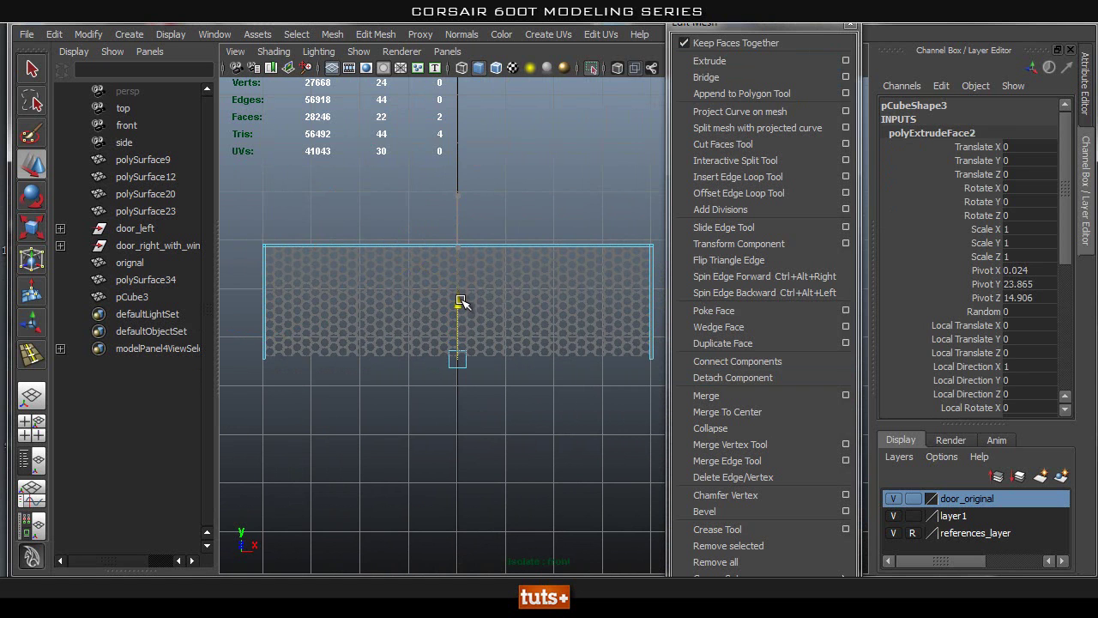
middle_click_drag(480, 302, 378, 256, "alt")
right_click_drag(378, 256, 828, 331, "alt")
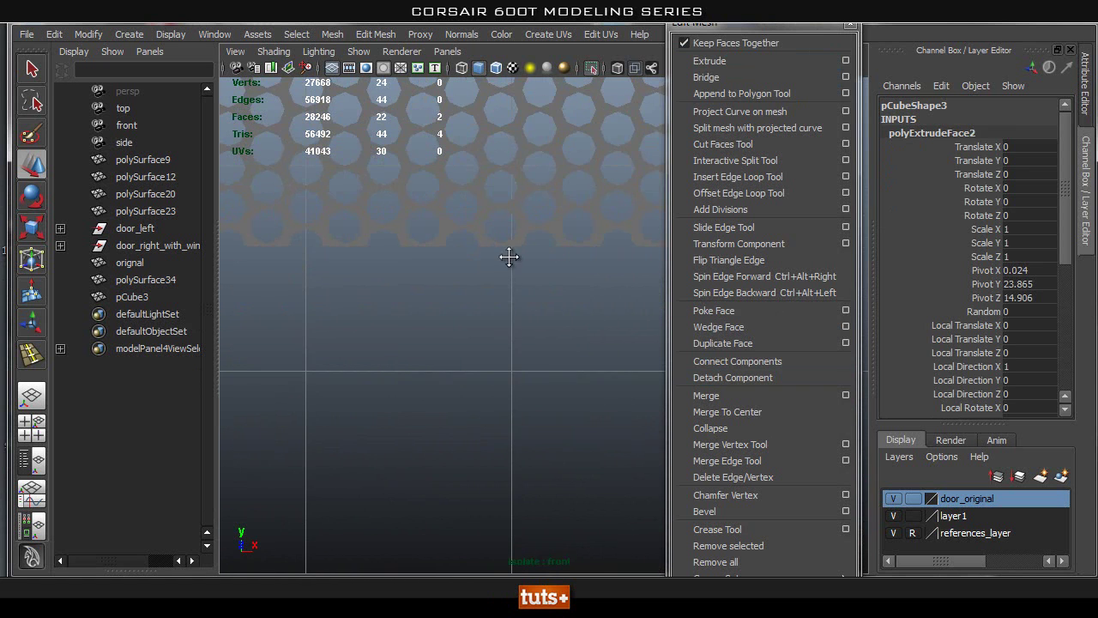
middle_click_drag(561, 243, 372, 308, "alt")
scroll(373, 305, "down", 5)
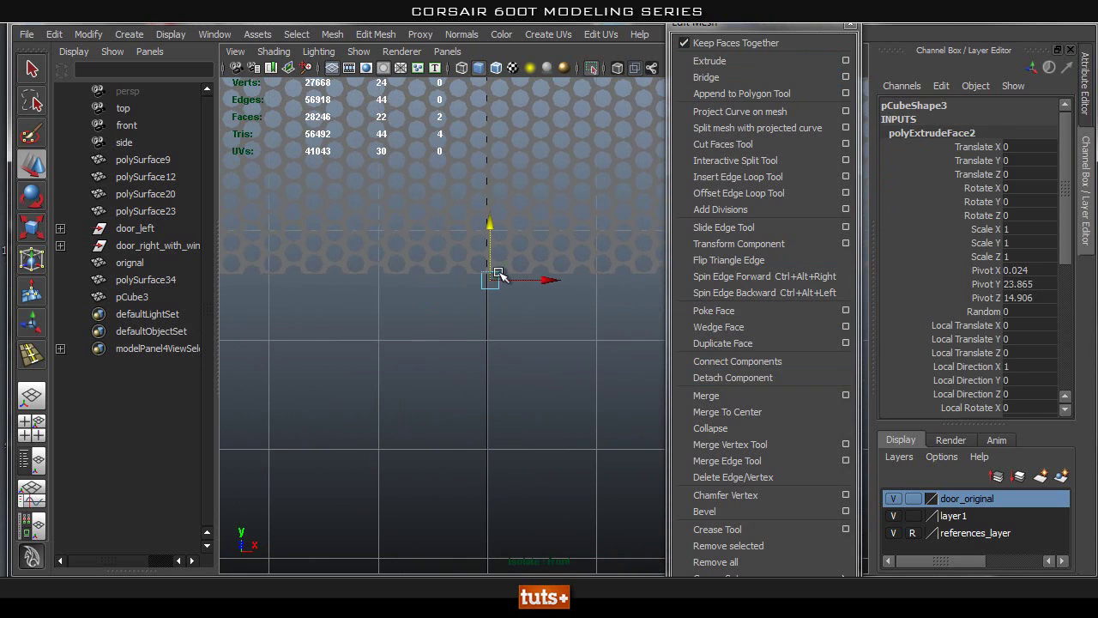
left_click_drag(493, 224, 496, 223)
Insert an edge loop near the lower end of the right leg, just above the grille's bottom edge.
middle_click_drag(544, 223, 325, 246, "alt")
middle_click_drag(586, 242, 363, 263, "alt")
right_click_drag(363, 263, 678, 296, "alt")
middle_click_drag(490, 286, 441, 286, "alt")
middle_click_drag(340, 299, 408, 284, "alt")
right_click_drag(408, 284, 621, 277, "alt")
middle_click_drag(496, 240, 517, 234, "alt")
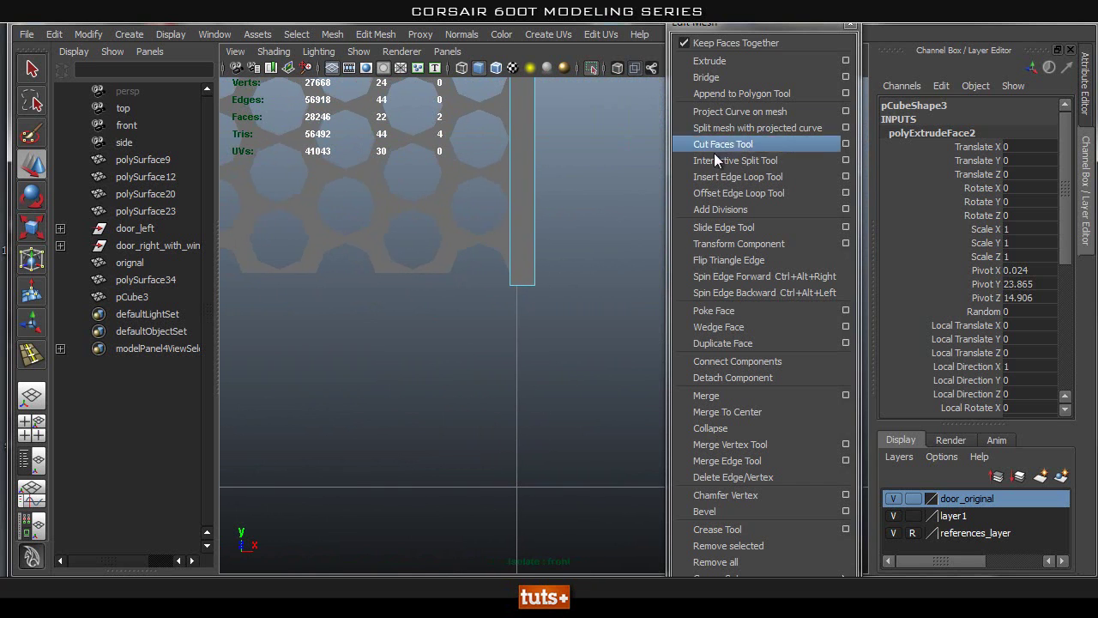
left_click(754, 177)
left_click_drag(511, 264, 516, 230)
Switch the frame to face selection in the perspective view and clear the selected leg face.
key("space")
left_click_drag(455, 463, 553, 470, "alt")
middle_click_drag(482, 476, 454, 297, "alt")
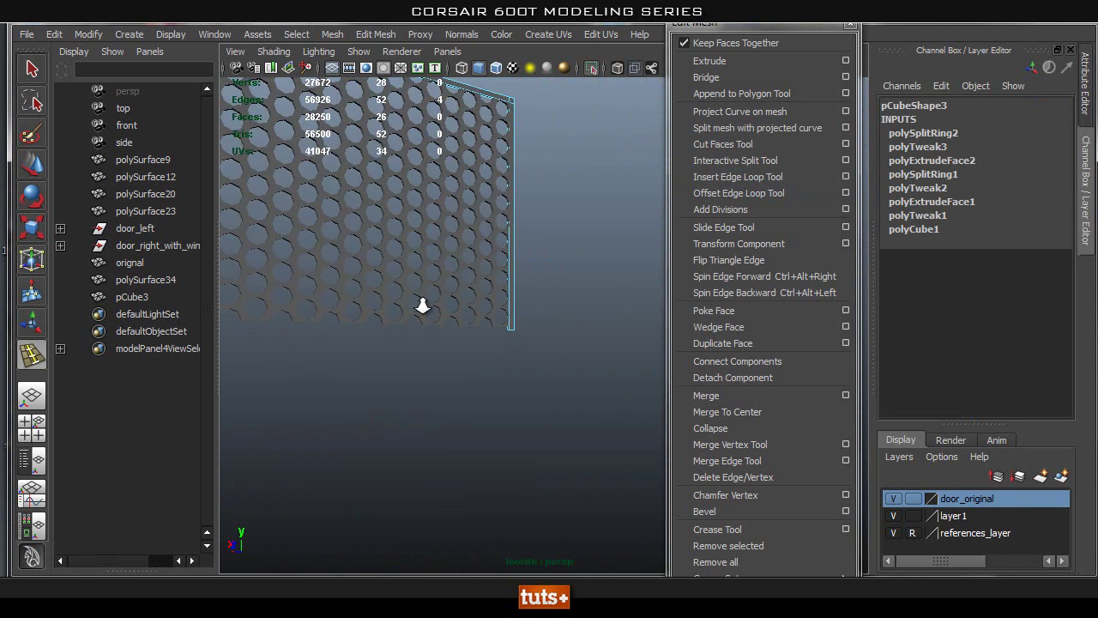
right_click_drag(454, 297, 380, 355, "alt")
middle_click_drag(381, 355, 464, 346, "alt")
right_click_drag(463, 346, 690, 361, "alt")
key("q")
mouse_move(493, 326)
right_mouse_down()
mouse_move(513, 311)
mouse_move(503, 333)
right_mouse_up()
left_click(515, 322)
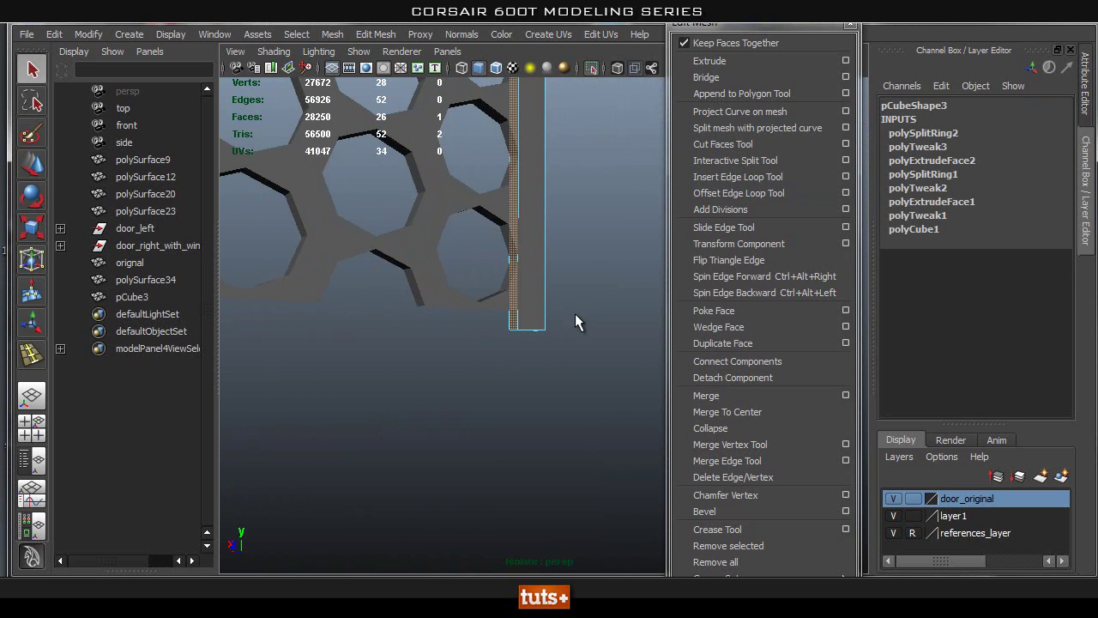
left_click(576, 314)
Select the inner face of the right leg's lower end section and extrude it.
right_click_drag(575, 314, 444, 321, "alt")
left_click_drag(444, 321, 388, 281, "alt")
middle_click_drag(387, 280, 266, 258, "alt")
right_click_drag(266, 257, 523, 275, "alt")
middle_click_drag(257, 180, 367, 215, "alt")
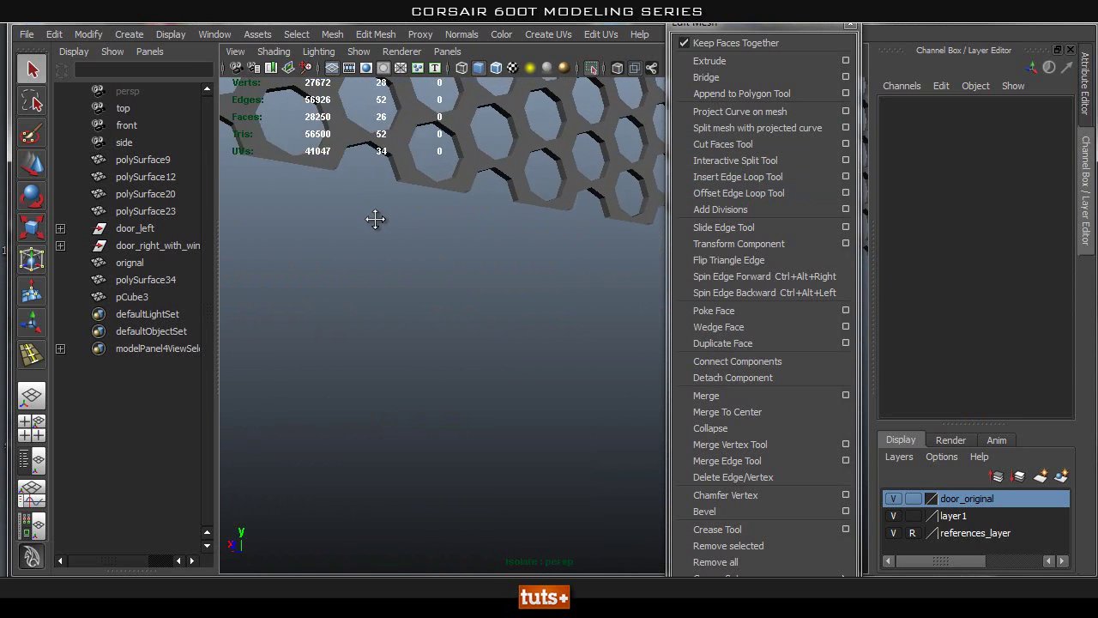
left_click(309, 206)
key("f")
left_click_drag(561, 275, 528, 272, "alt")
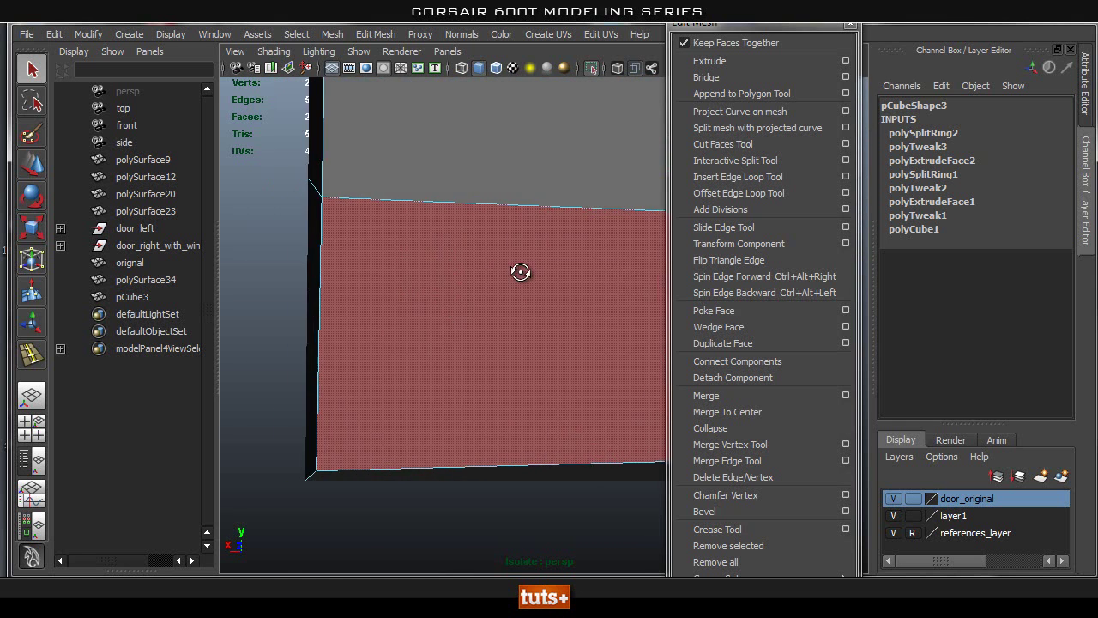
scroll(427, 291, "down", 5)
left_click(577, 333)
scroll(544, 336, "down", 4)
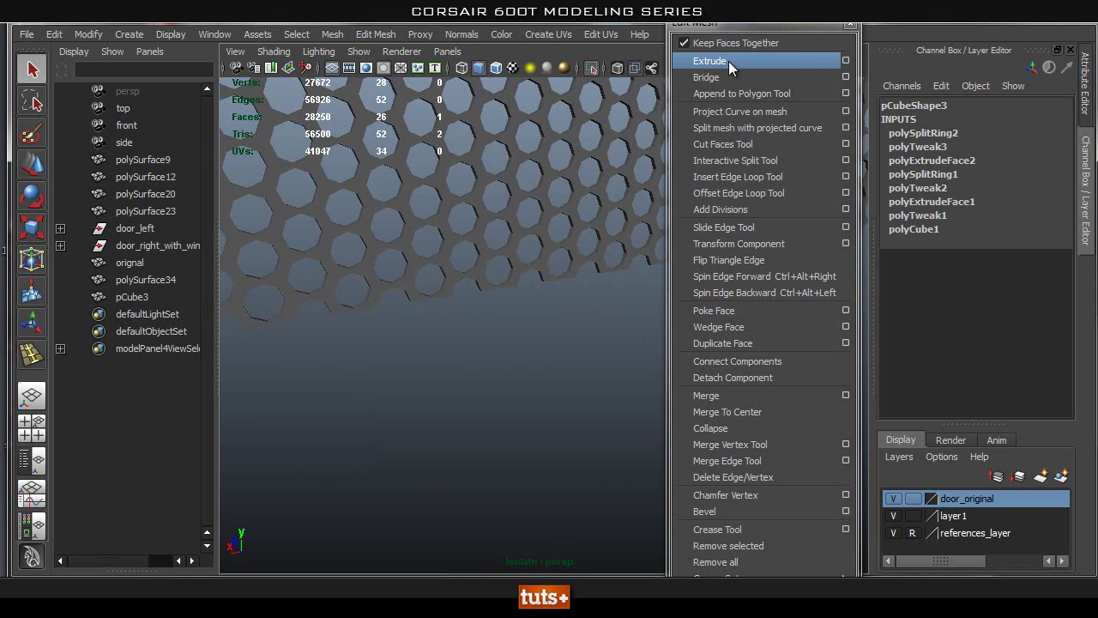
left_click(728, 61)
Move the extruded face along X beneath the grille to form a bottom crossbar ending just short of the opposite leg.
right_click_drag(438, 231, 361, 228, "alt")
key("w")
left_click_drag(249, 324, 289, 335, "alt")
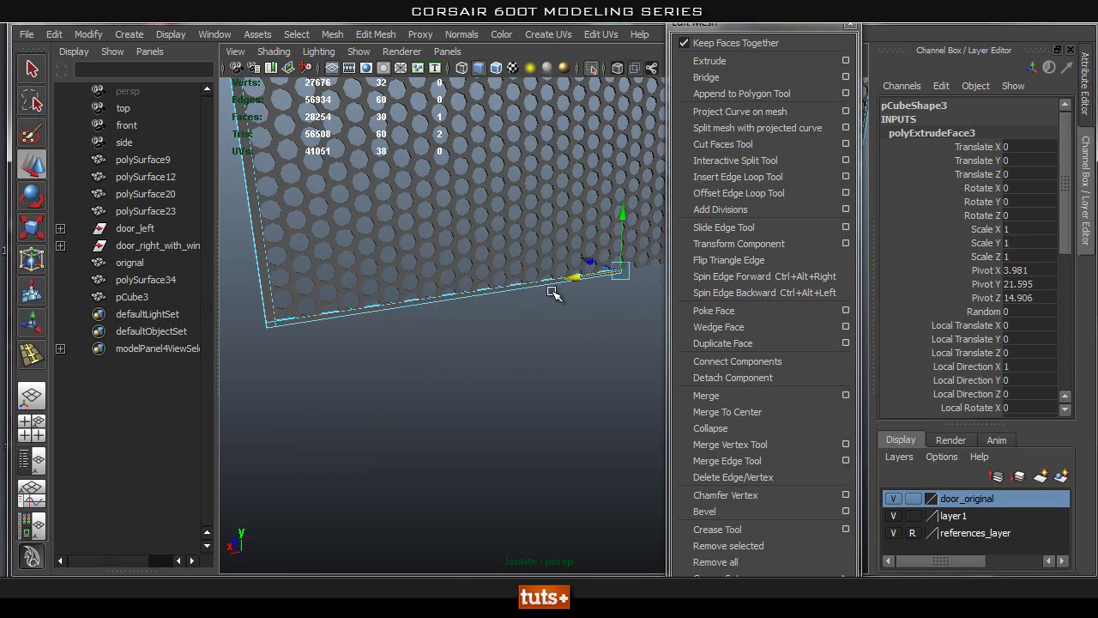
left_click_drag(600, 282, 200, 333, "alt")
left_click_drag(325, 313, 687, 269)
middle_click_drag(573, 268, 410, 299, "alt")
right_click_drag(409, 299, 775, 309, "alt")
middle_click_drag(617, 258, 570, 282, "alt")
Insert an edge loop near the lower end of the left leg, level with the crossbar's upper edge.
left_click_drag(571, 283, 496, 302, "alt")
right_click_drag(497, 300, 493, 265, "alt")
middle_click_drag(557, 264, 490, 272, "alt")
left_click_drag(491, 272, 542, 289, "alt")
left_click(753, 176)
left_click_drag(537, 301, 515, 328, "alt")
Return to object selection and isolate the border frame pCube3 on its own.
key("q")
right_click_drag(495, 211, 561, 187)
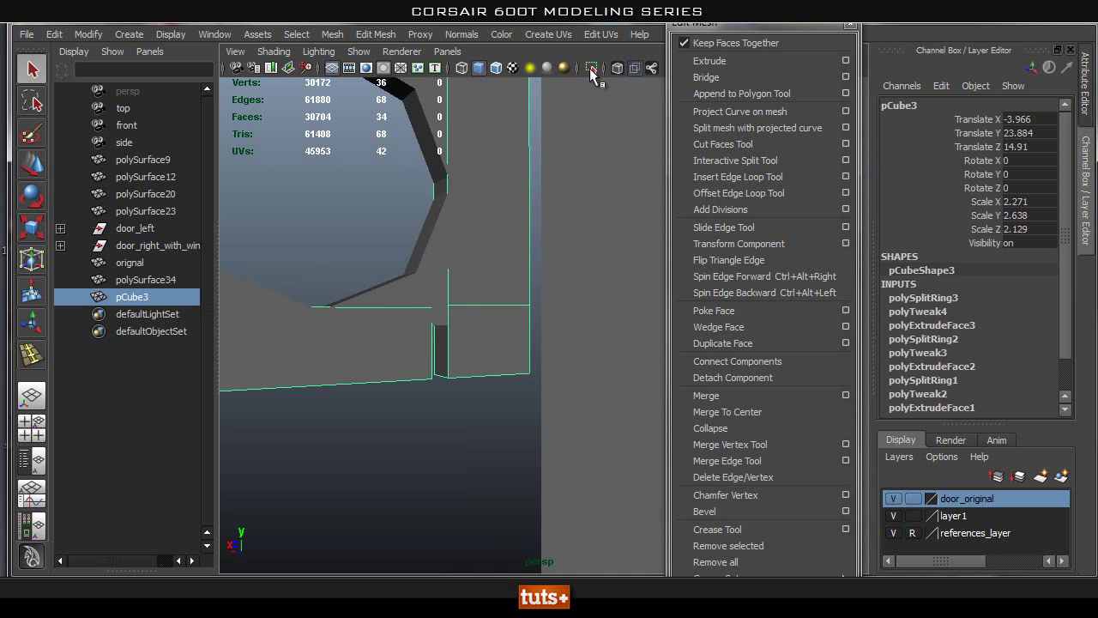
left_click(591, 68)
left_click_drag(489, 222, 508, 298, "alt")
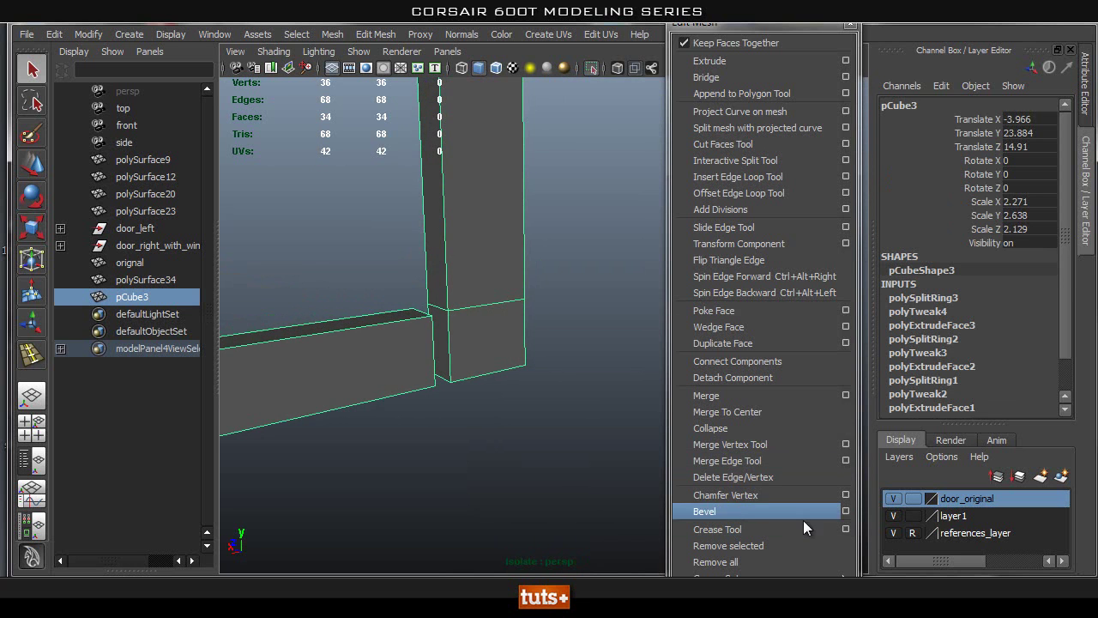
Merge the crossbar's upper end vertices with the leg's matching vertices and delete the interior faces between the two parts.
left_click(731, 444)
mouse_move(432, 315)
left_mouse_down()
mouse_move(447, 310)
mouse_move(430, 304)
left_mouse_up()
key("q")
right_click_drag(467, 339, 467, 386)
left_click(448, 362)
left_click_drag(480, 382, 469, 359, "alt")
key("Delete")
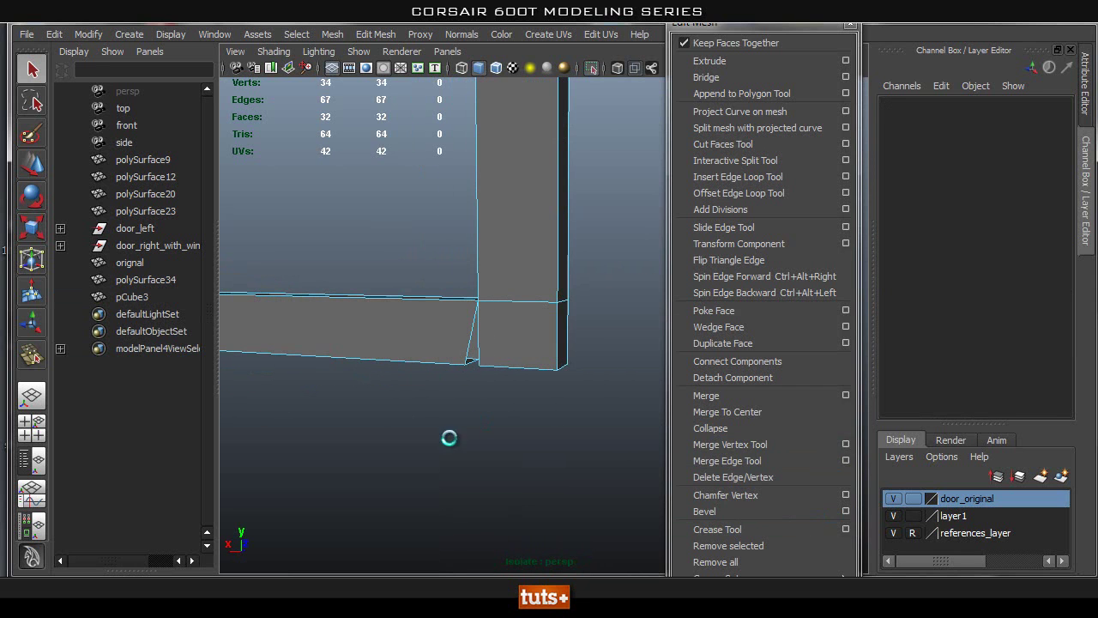
Merge the crossbar's lower end vertices into the leg's bottom corner vertices to close the frame.
left_click_drag(389, 367, 451, 383, "alt")
left_click(731, 444)
left_click_drag(247, 391, 478, 392, "alt")
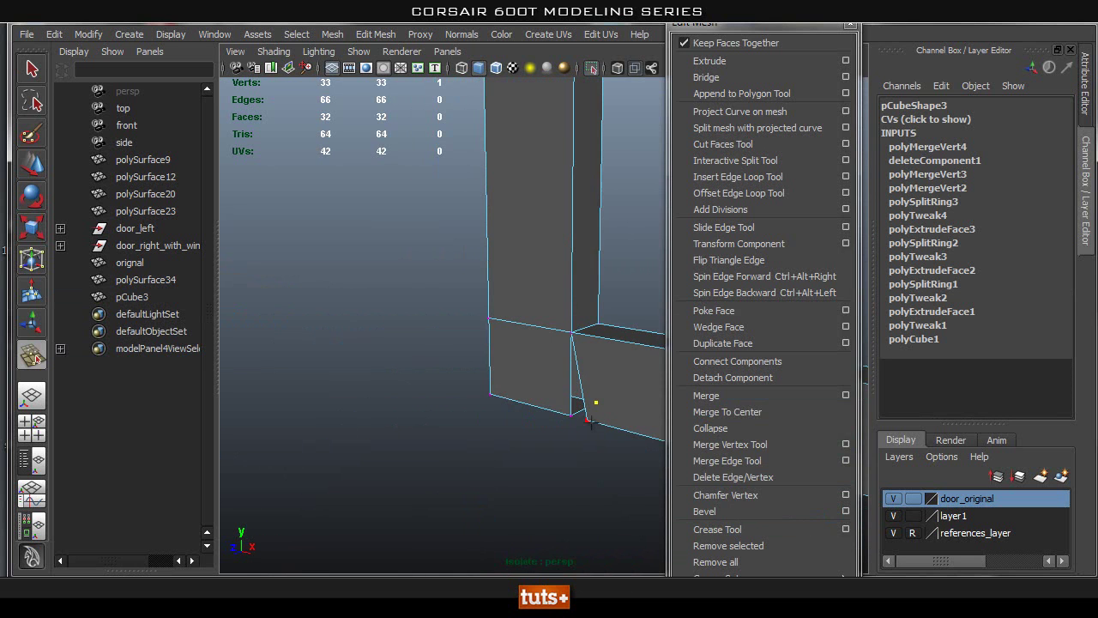
left_click_drag(554, 421, 555, 420)
left_click_drag(555, 420, 454, 321, "alt")
left_click_drag(358, 364, 522, 274, "alt")
key("q")
Show the full case model again and apply smooth preview on the case front around the framed grille.
left_click(592, 68)
left_click_drag(369, 193, 478, 310, "alt")
right_click_drag(478, 309, 606, 254)
left_click_drag(608, 247, 471, 361, "alt")
scroll(449, 333, "up", 4)
left_click(527, 304)
key("3")
left_click(466, 311)
left_click(474, 367)
left_click(550, 363)
left_click_drag(550, 364, 502, 318, "alt")
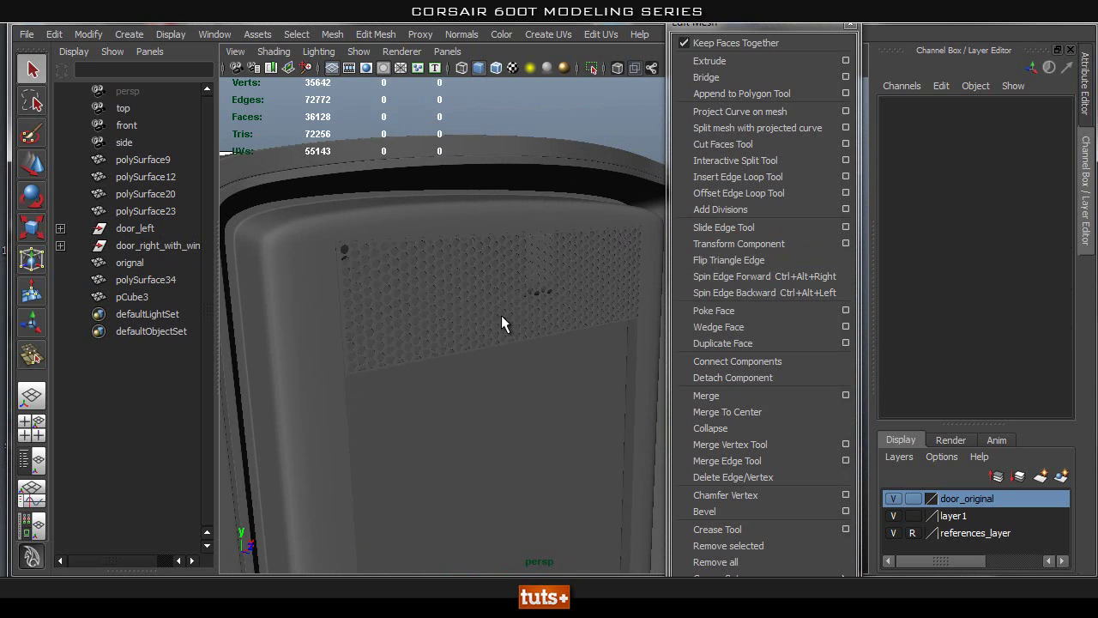
Group the border frame pCube3 with the grille mesh polySurface34 and name the group mesh_small.
left_click(128, 297)
left_click(151, 283, "ctrl")
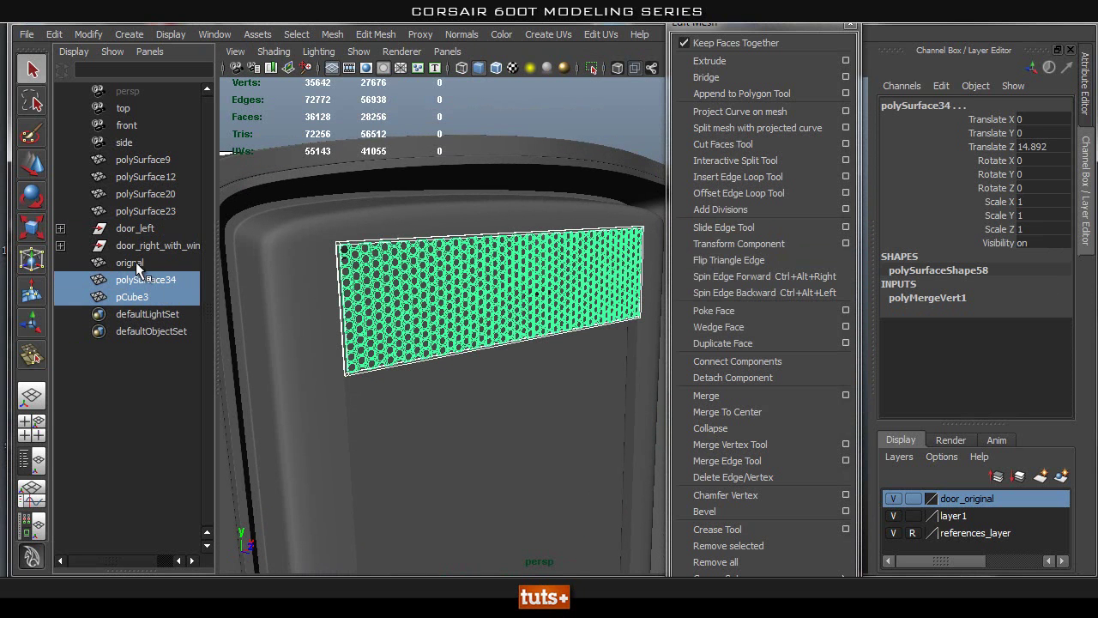
key("ctrl+g")
left_click_drag(344, 311, 481, 315, "alt")
double_click(125, 281)
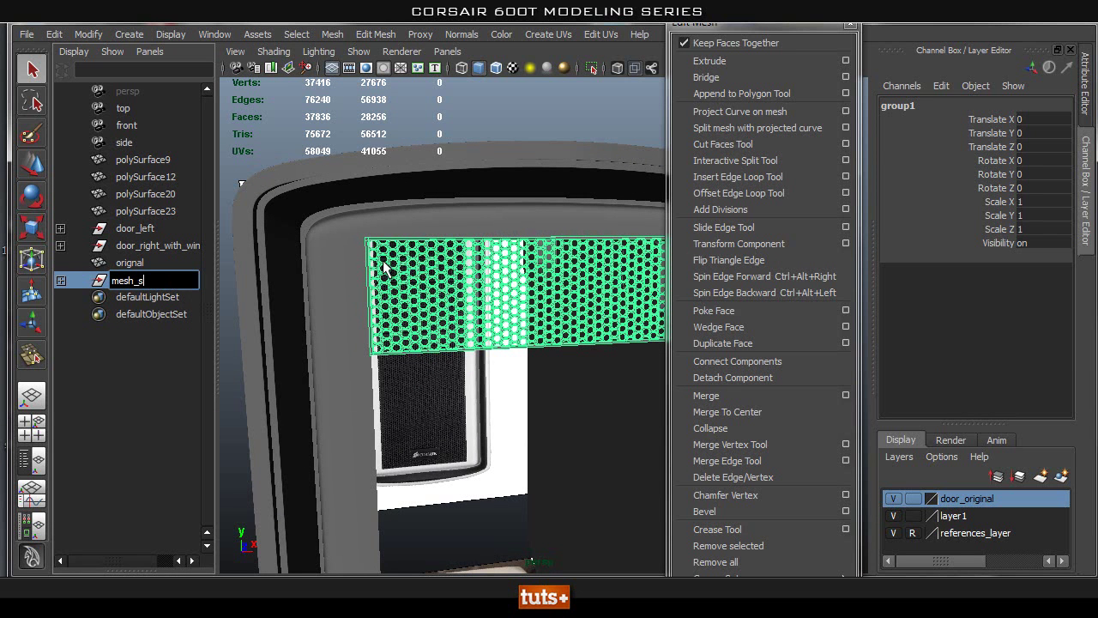
key("Return")
Move the object orignal sideways along X to about -19.565, clear of the case.
left_click(137, 245)
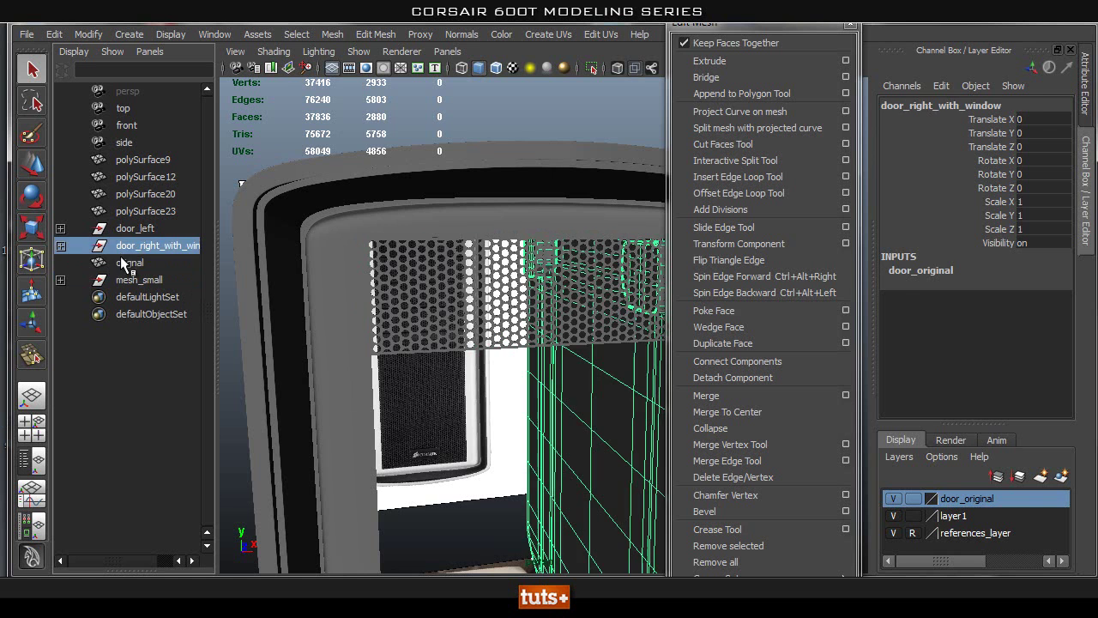
left_click(130, 263)
left_click_drag(425, 300, 507, 394, "alt")
key("w")
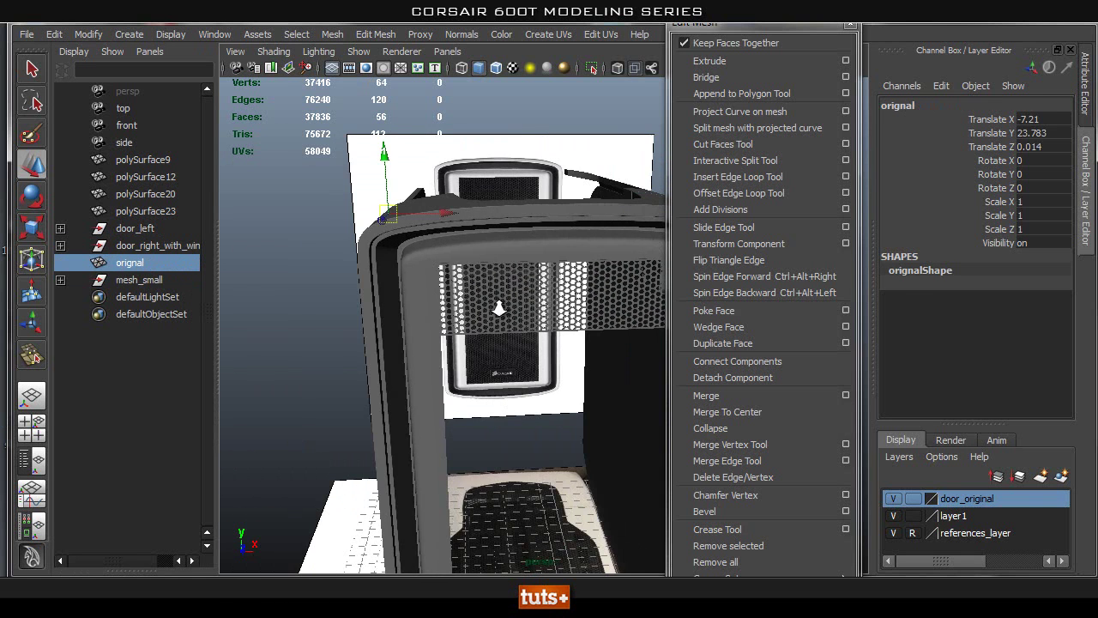
right_click_drag(568, 290, 482, 280, "alt")
left_click_drag(481, 236, 291, 247)
Duplicate the mesh_small group in the front view.
left_click_drag(567, 435, 414, 372, "alt")
left_click(420, 293)
key("space")
right_click_drag(451, 349, 377, 326, "alt")
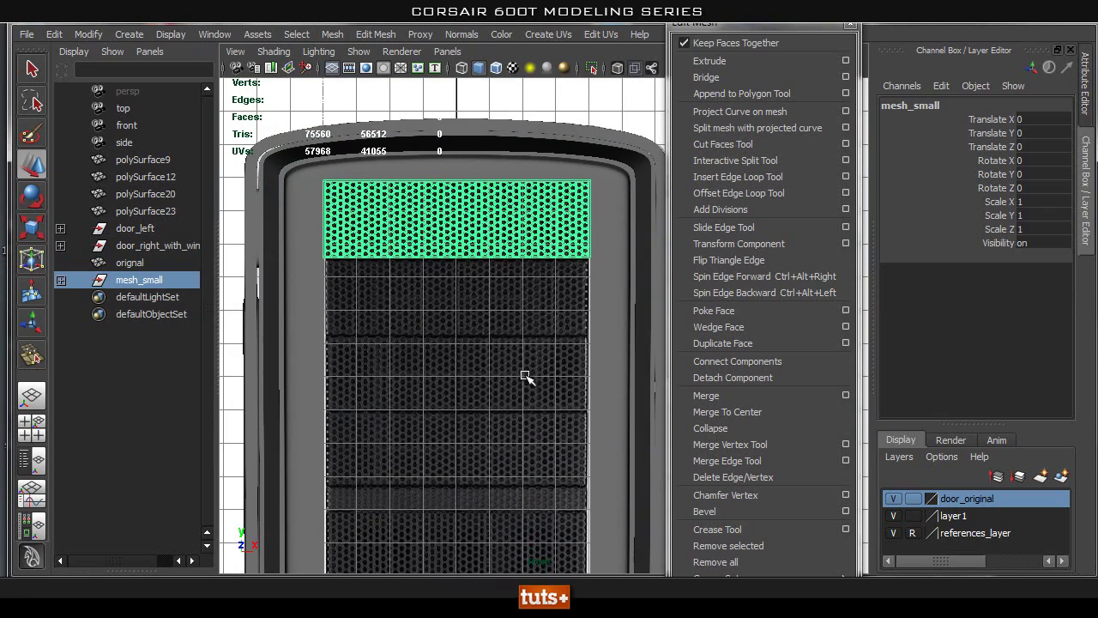
key("ctrl+d")
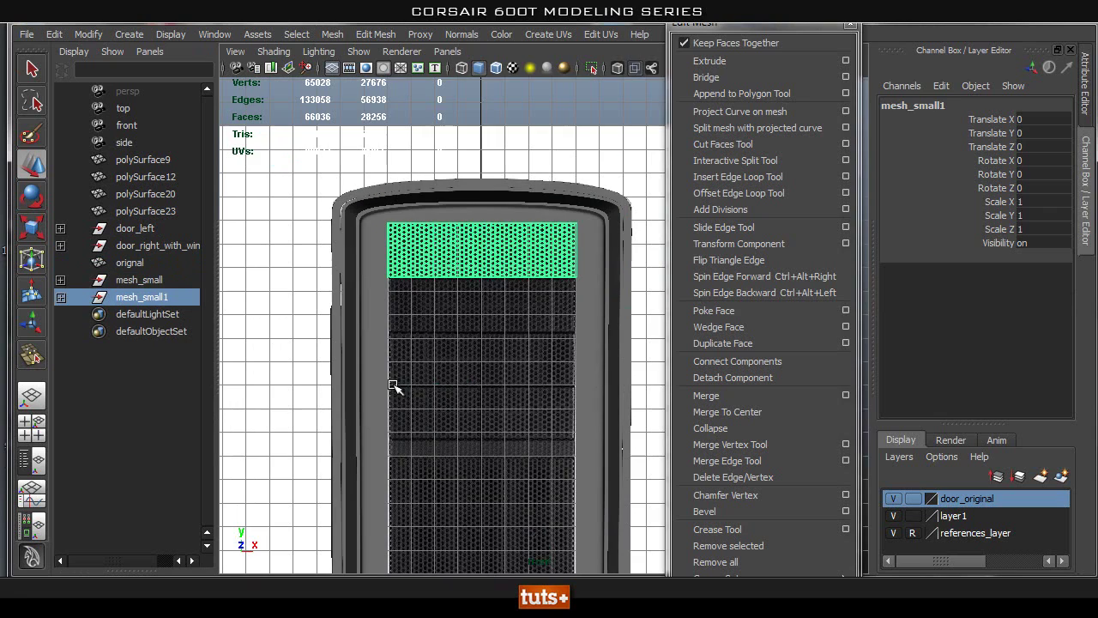
Move the duplicated grille panel straight down below the first one to a Translate Y of about -2.872.
middle_click_drag(499, 367, 558, 460, "alt")
right_click_drag(503, 422, 618, 429, "alt")
scroll(242, 232, "down", 3)
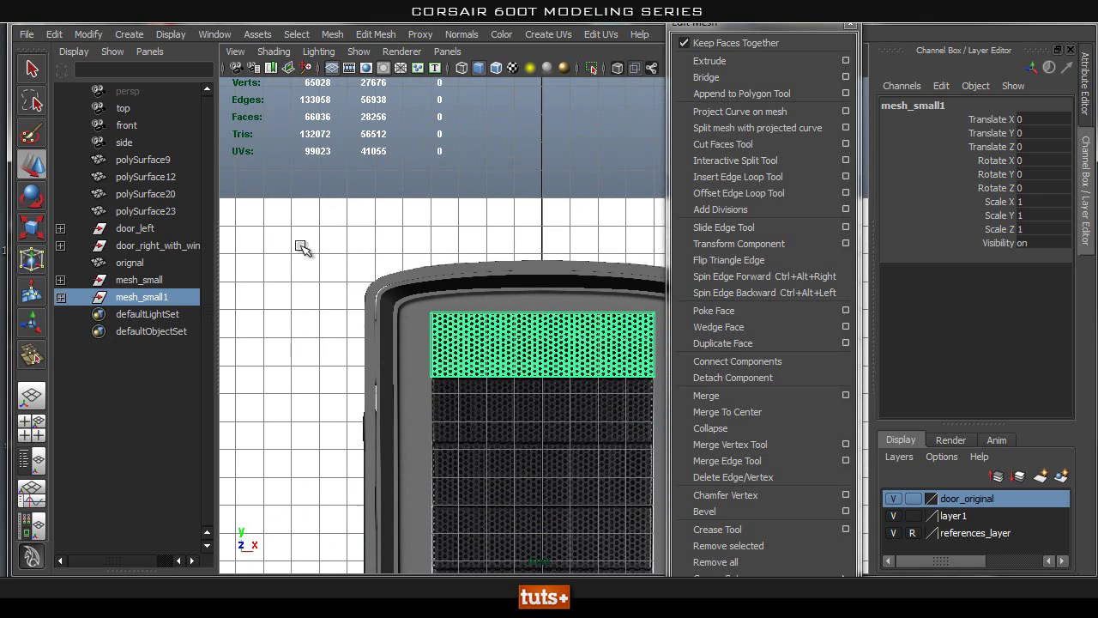
middle_click_drag(530, 339, 459, 327, "alt")
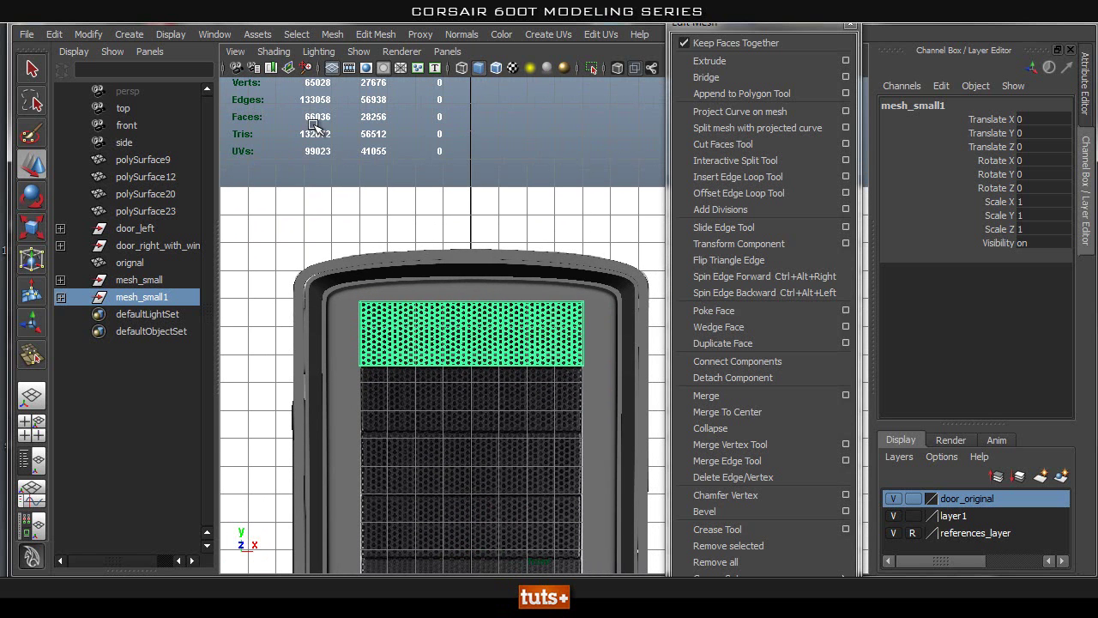
middle_click_drag(566, 407, 563, 294, "alt")
right_click_drag(471, 353, 472, 307, "alt")
middle_click_drag(472, 307, 469, 225, "alt")
right_click_drag(326, 377, 278, 363, "alt")
scroll(278, 362, "down", 1)
middle_click_drag(525, 429, 507, 271, "alt")
left_click_drag(458, 411, 458, 469)
middle_click_drag(464, 261, 479, 403, "alt")
Center the duplicate panel's pivot and raise the panel to a Translate Y of about -2.482.
key("space")
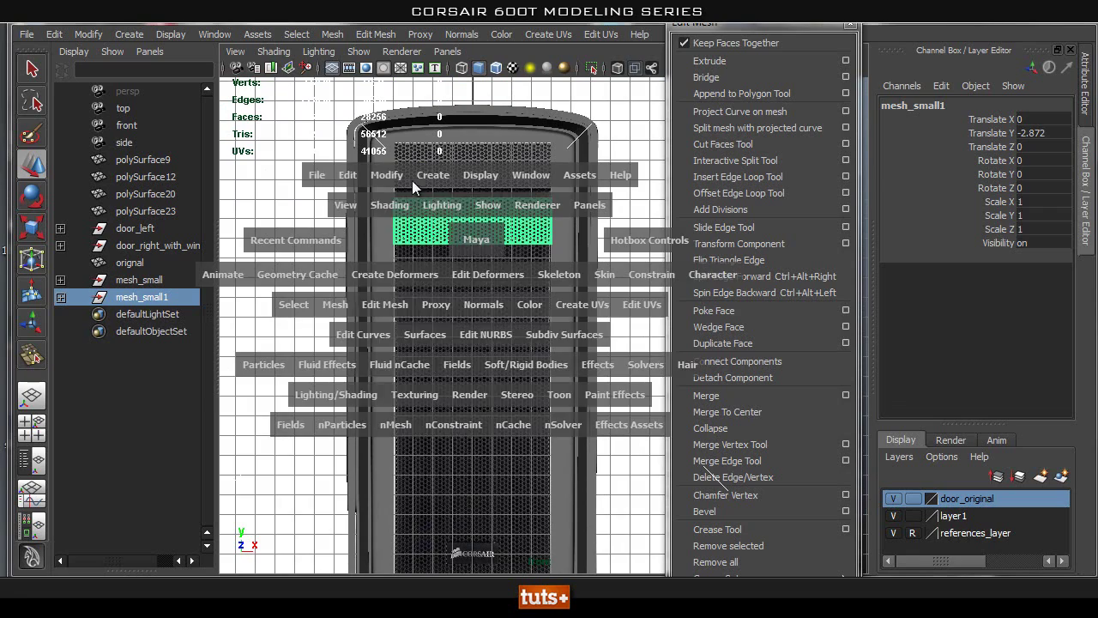
left_click(388, 175)
left_click_drag(397, 233, 417, 333)
scroll(508, 421, "up", 3)
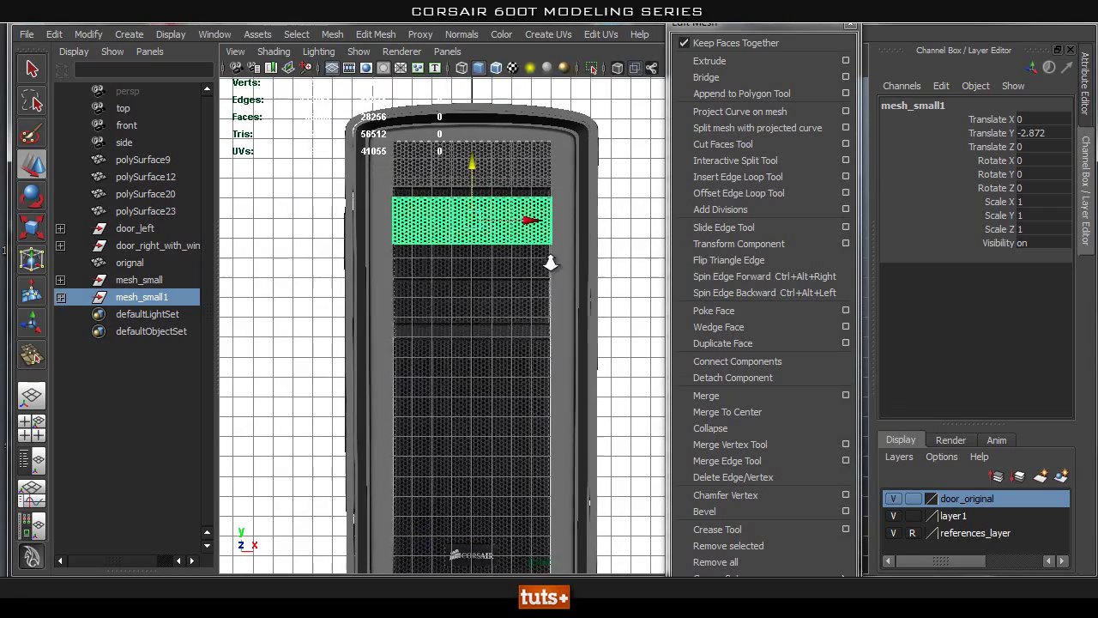
middle_click_drag(509, 421, 473, 478, "alt")
right_click_drag(473, 478, 677, 459, "alt")
middle_click_drag(480, 390, 446, 334, "alt")
left_click_drag(446, 305, 463, 284)
Place the duplicate's pivot at the middle of its top edge and try to snap it to the upper panel.
key("Insert")
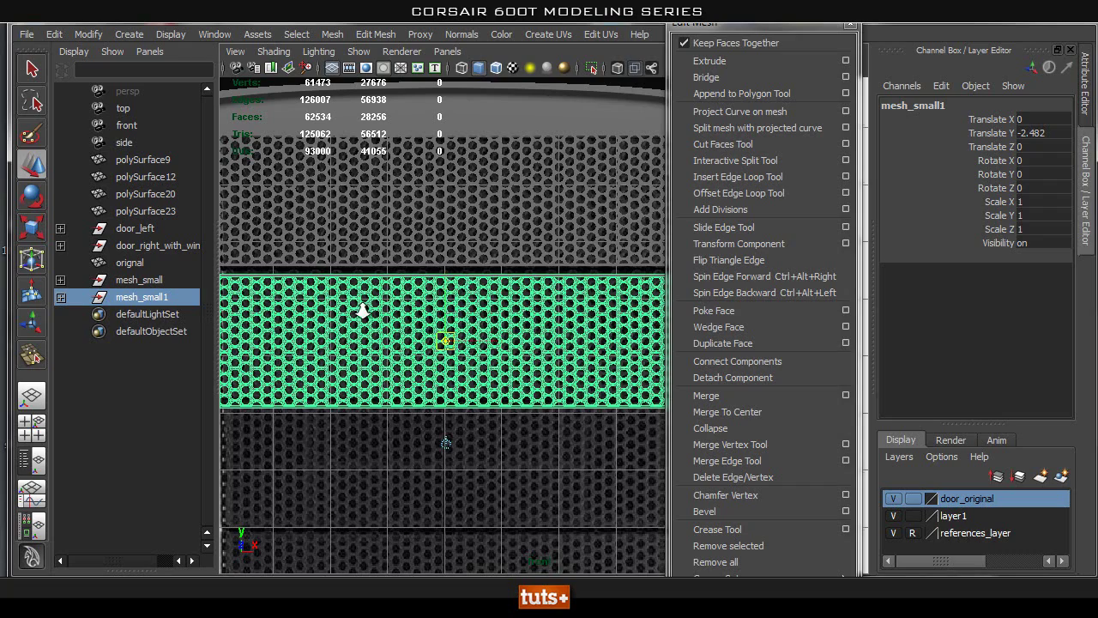
right_click_drag(332, 307, 368, 289, "alt")
middle_click_drag(292, 296, 360, 358, "alt")
right_click_drag(361, 358, 424, 331, "alt")
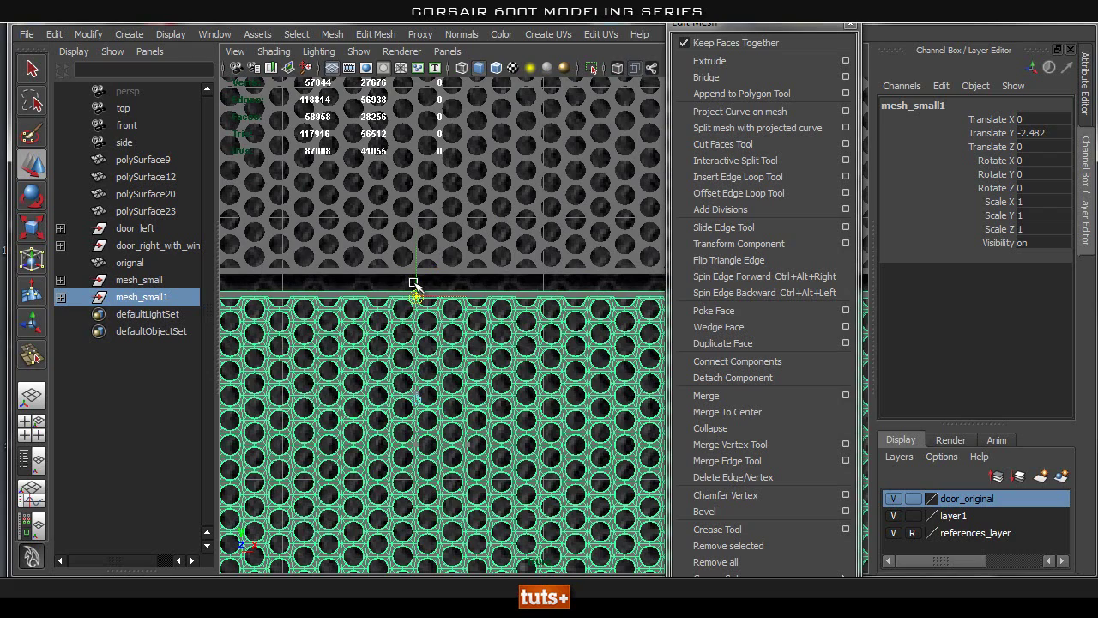
scroll(438, 360, "up", 6)
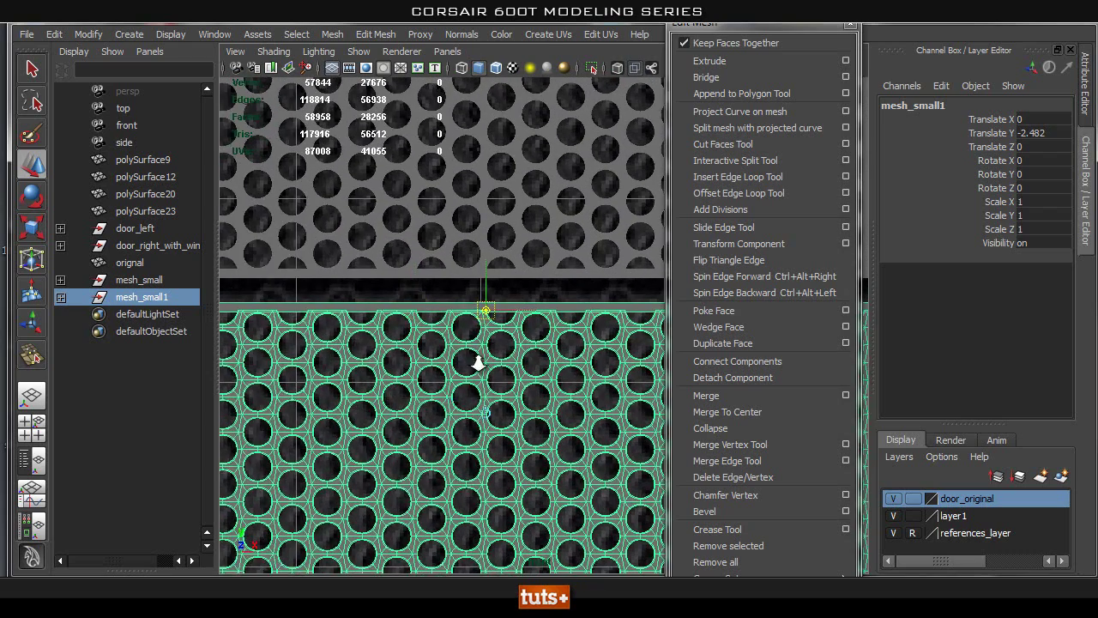
middle_click_drag(461, 283, 458, 258)
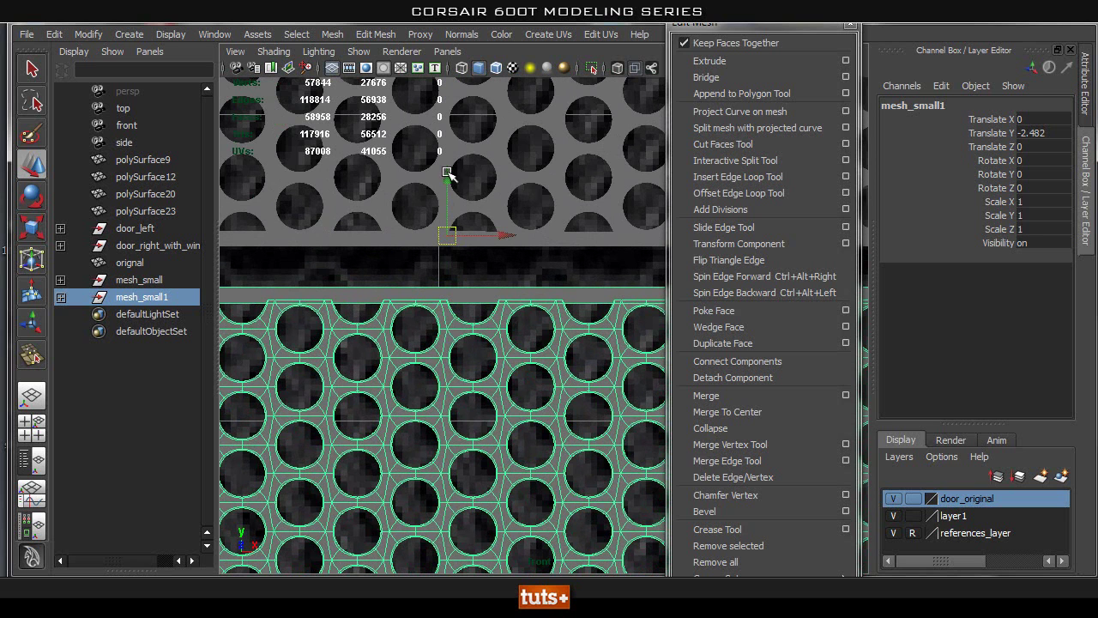
key("Insert")
middle_click_drag(453, 290, 455, 286)
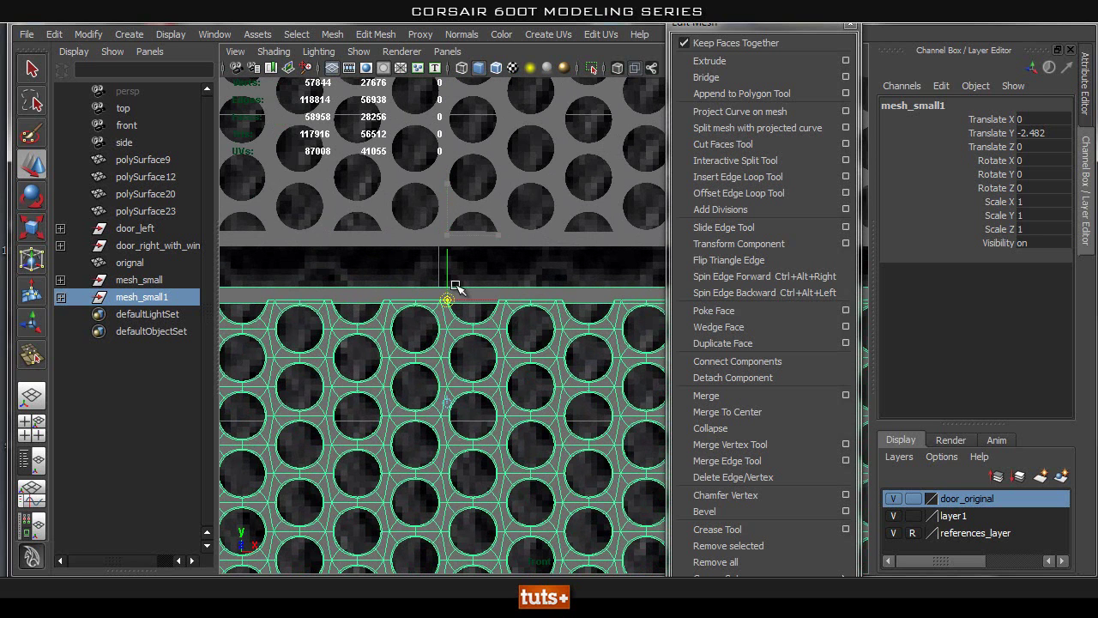
Relocate the duplicate panel's pivot to its upper-left corner.
scroll(479, 294, "down", 6)
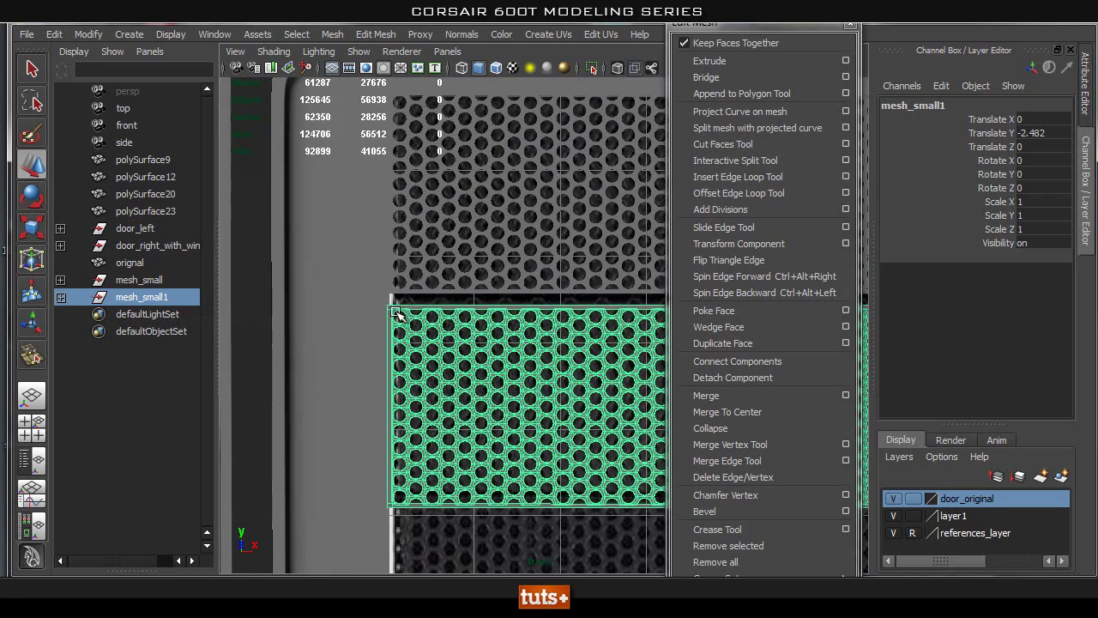
middle_click_drag(498, 318, 397, 313, "alt")
key("Insert")
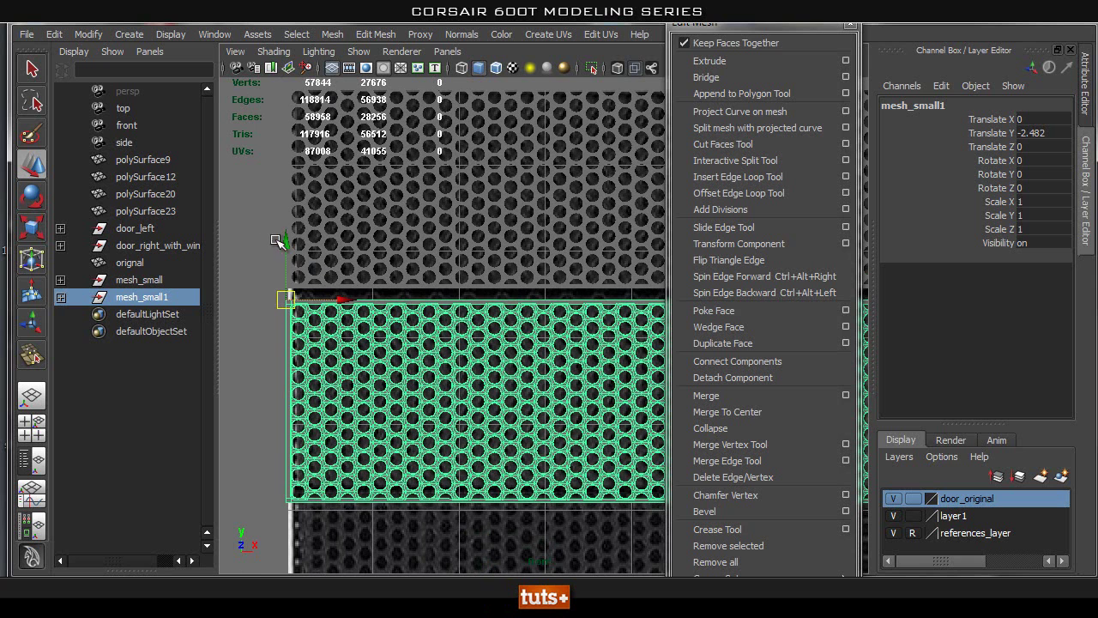
Snap the duplicate panel up against the lower edge of the first panel, at a Translate Y of -2.347.
middle_click_drag(300, 286, 300, 284)
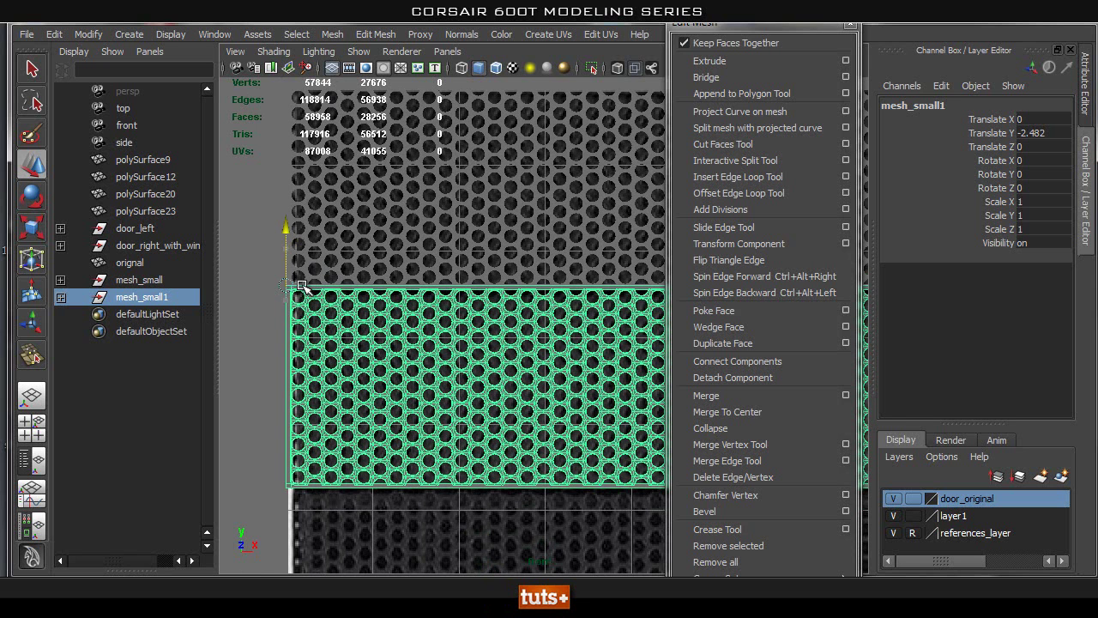
middle_click_drag(286, 227, 286, 233)
scroll(483, 338, "up", 4)
middle_click_drag(483, 338, 901, 392, "alt")
scroll(584, 358, "up", 2)
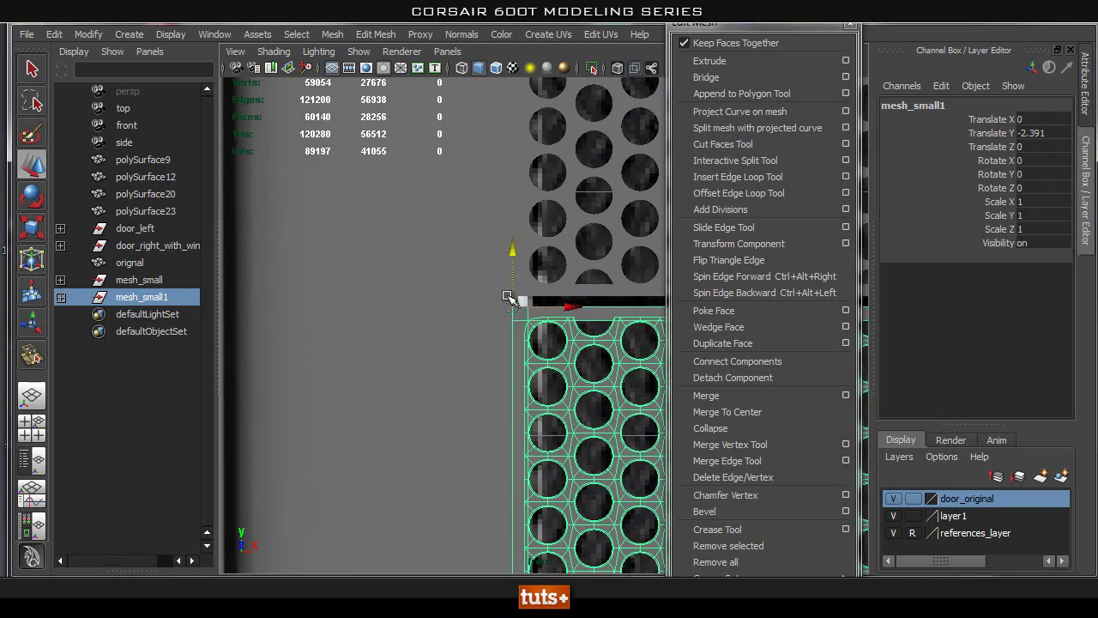
middle_click_drag(503, 300, 513, 290)
scroll(555, 326, "down", 5)
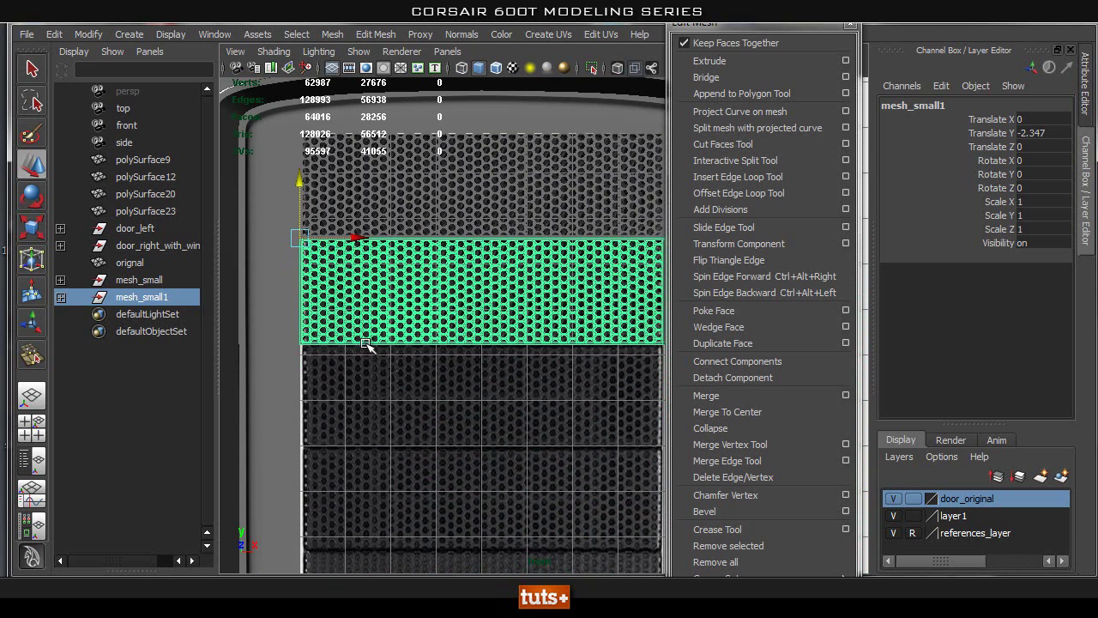
Duplicate the panel twice more with the same downward offset, at Translate Y -4.695 and -7.042, and clear the selection.
key("ctrl+d")
key("shift+d")
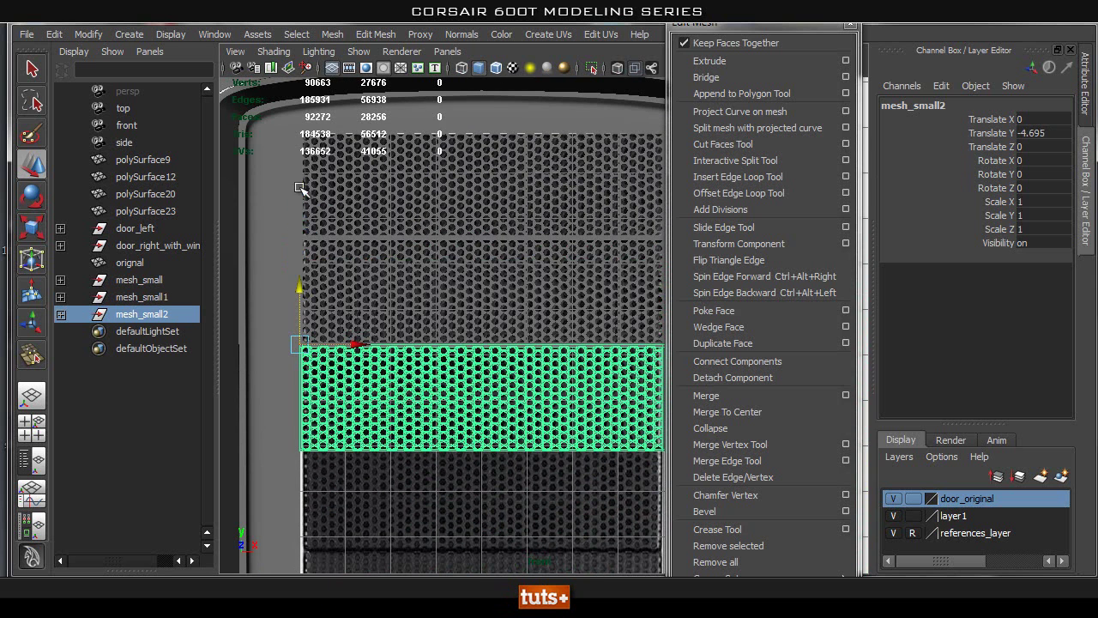
middle_click_drag(418, 448, 450, 235, "alt")
key("ctrl+d")
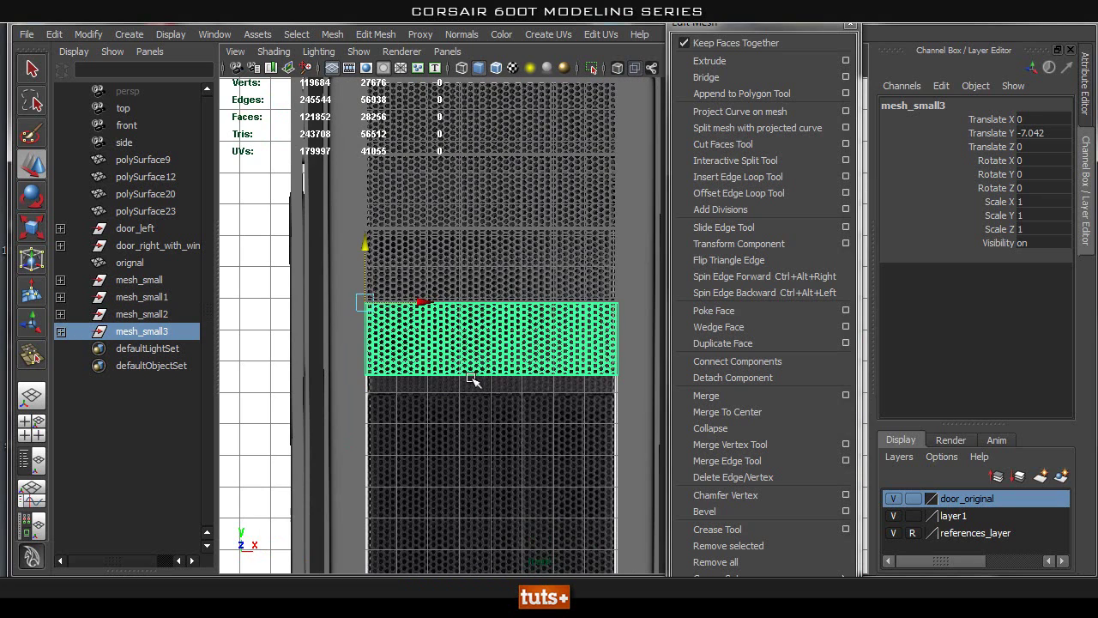
left_click(273, 326)
scroll(496, 360, "down", 3)
middle_click_drag(485, 383, 461, 364, "alt")
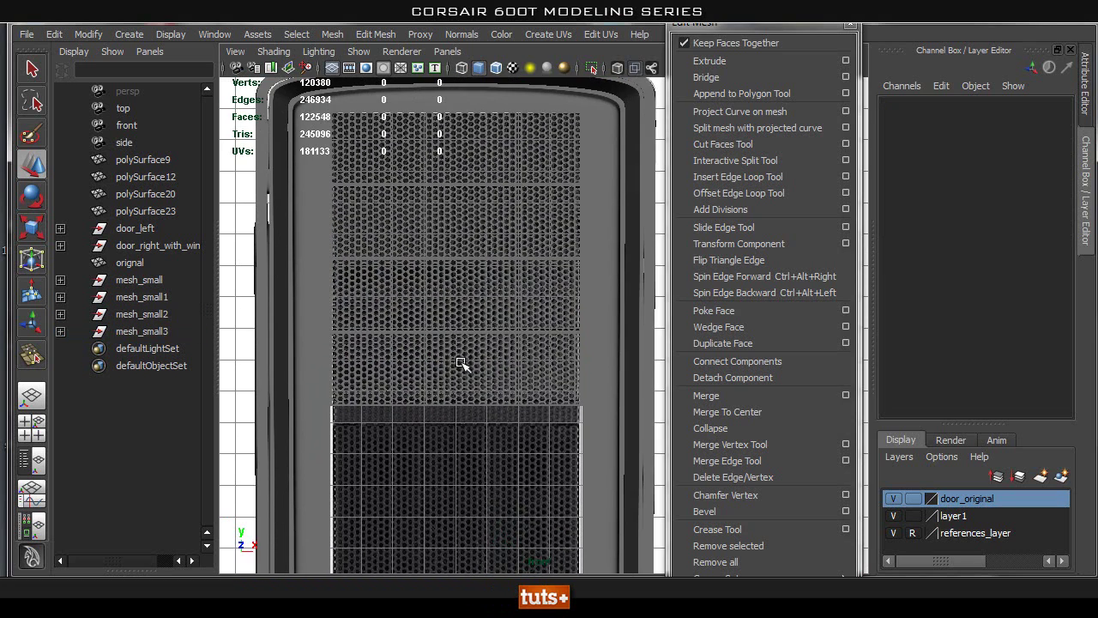
Examine the lowest grille panel's bottom edge and sides against the front reference image.
scroll(390, 410, "up", 5)
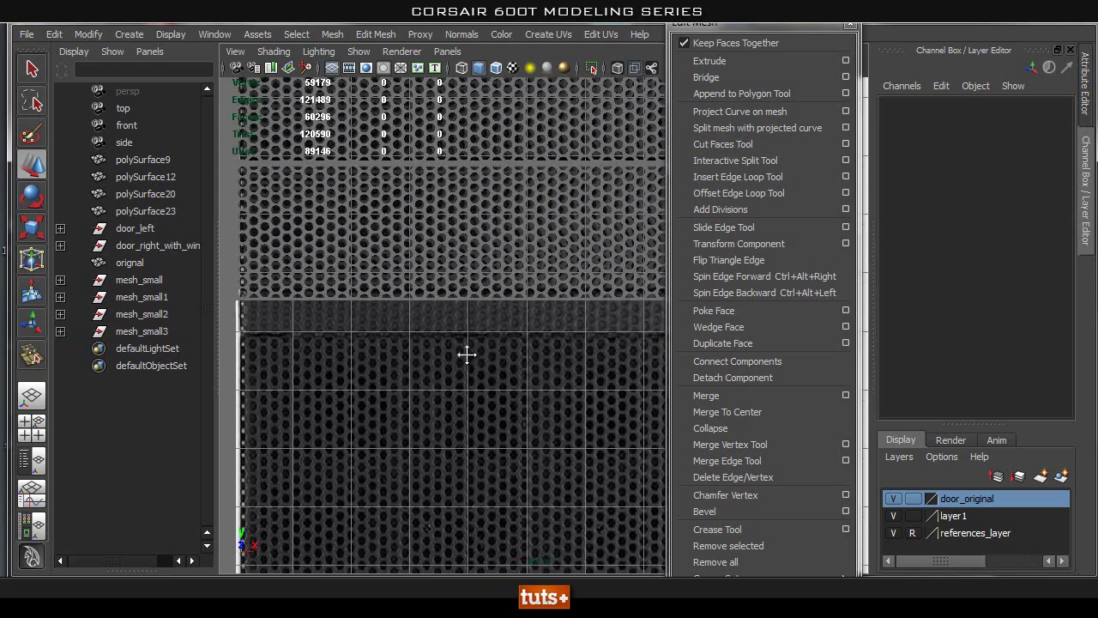
left_click(375, 261)
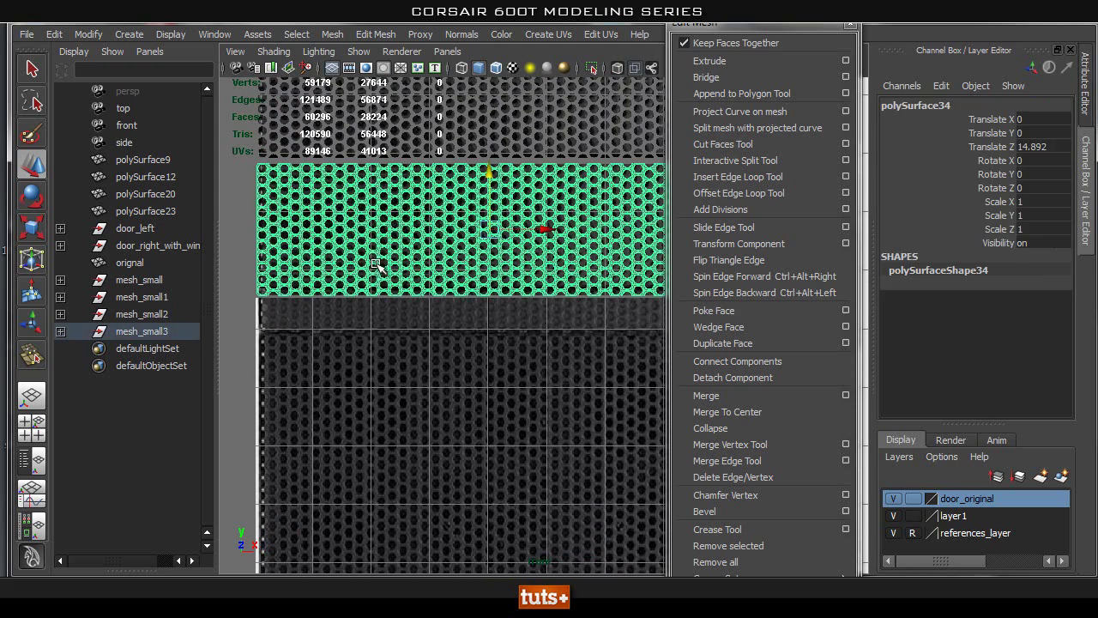
left_click(341, 327)
middle_click_drag(437, 335, 423, 346, "alt")
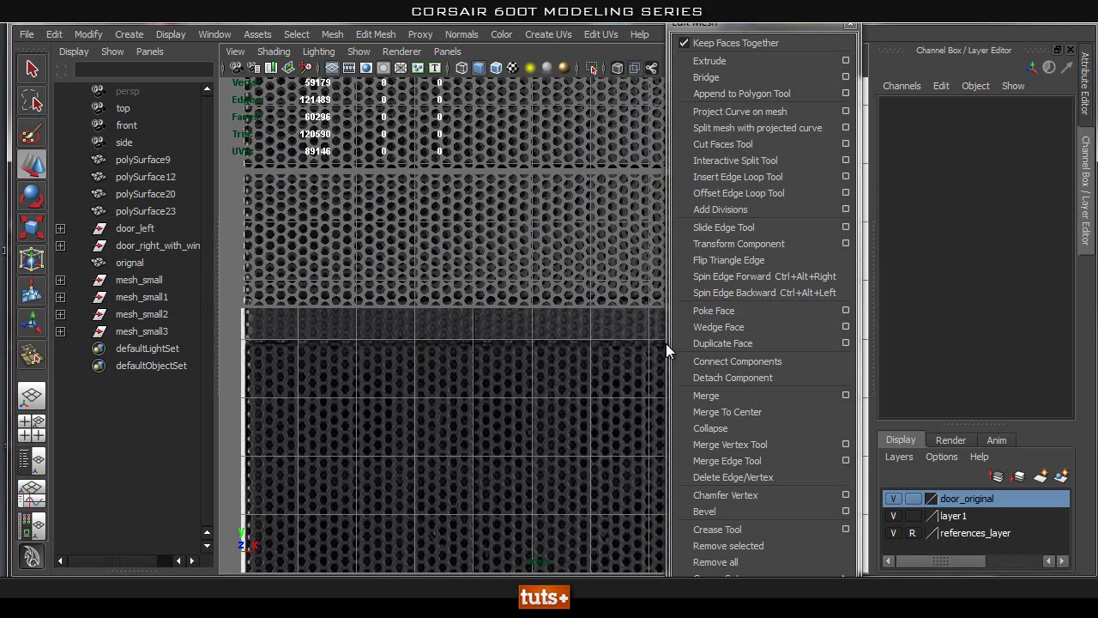
left_click(583, 260)
middle_click_drag(567, 307, 513, 279, "alt")
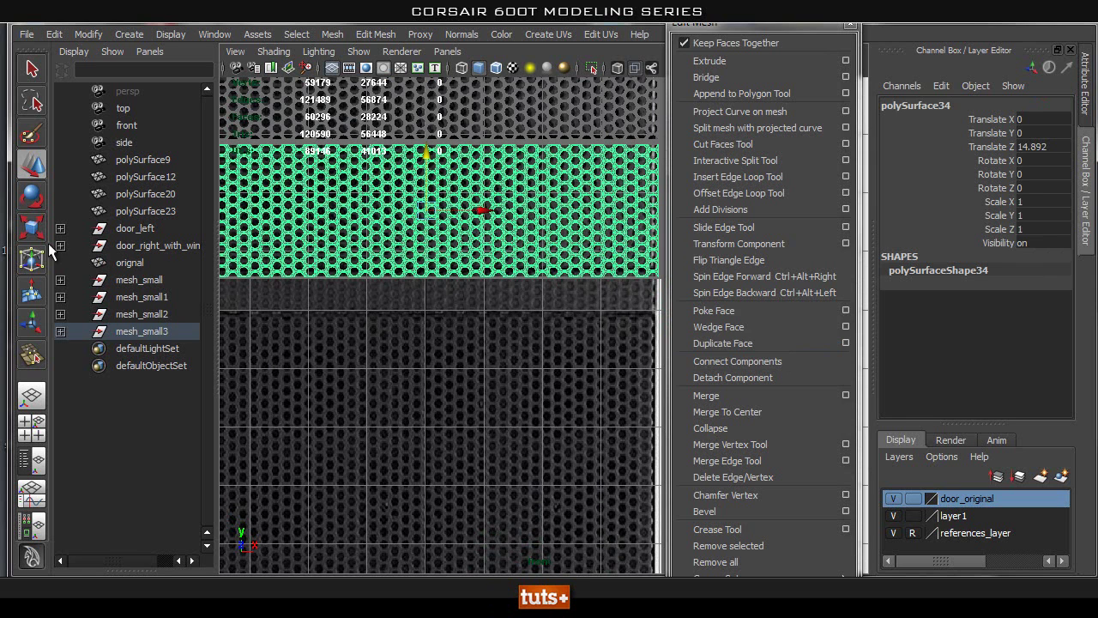
middle_click_drag(536, 308, 568, 291, "alt")
right_click_drag(420, 324, 197, 324, "alt")
middle_click_drag(263, 321, 413, 299, "alt")
middle_click_drag(397, 263, 294, 268, "alt")
Check the lowest panel's border frame and the uncovered front area down to the Corsair logo.
left_click(130, 263)
key("f")
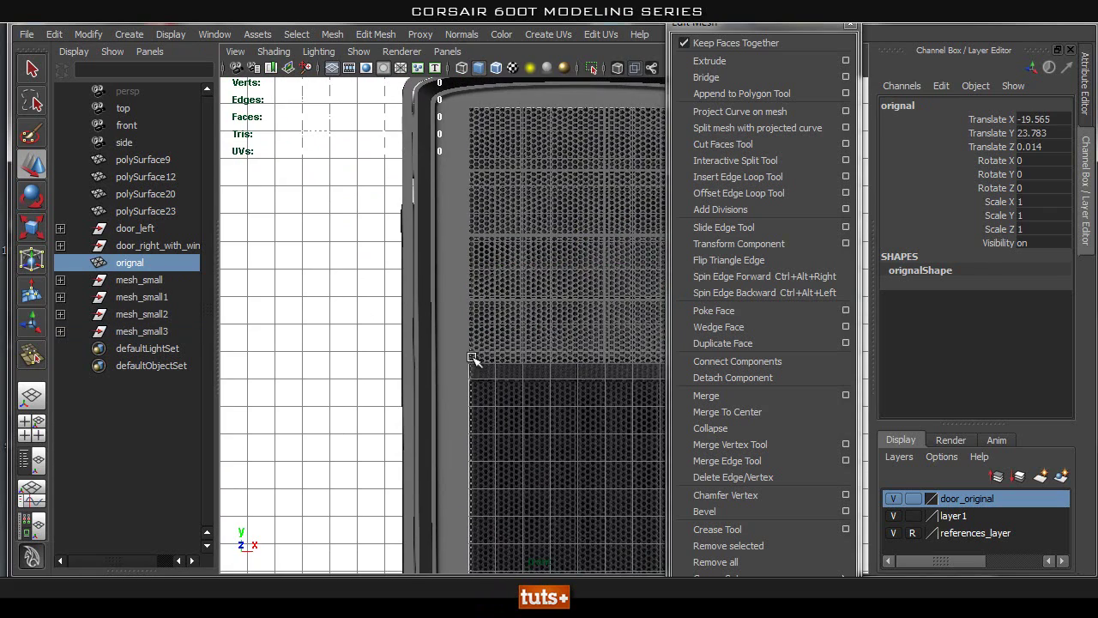
right_click_drag(456, 403, 502, 401, "alt")
middle_click_drag(420, 397, 404, 343, "alt")
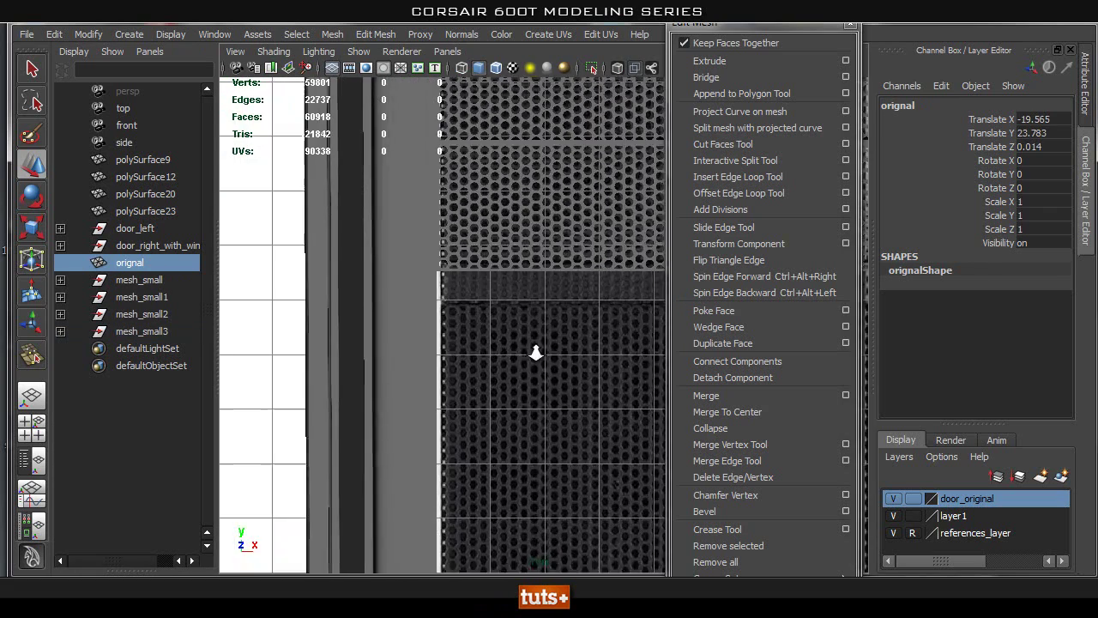
right_click_drag(404, 344, 441, 292, "alt")
middle_click_drag(345, 246, 371, 279, "alt")
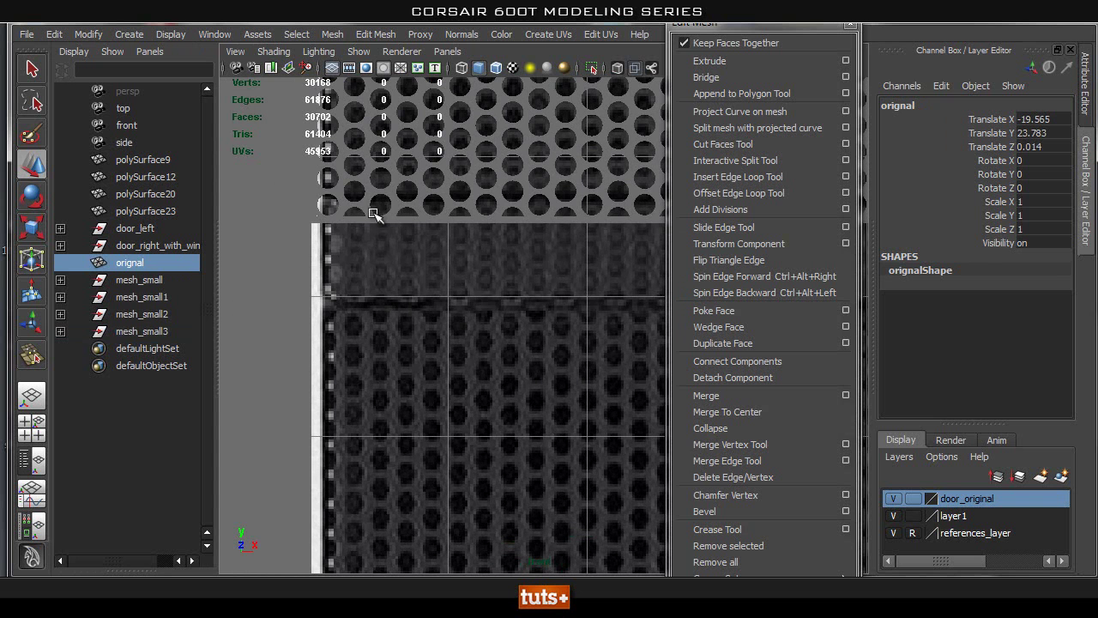
left_click(528, 222)
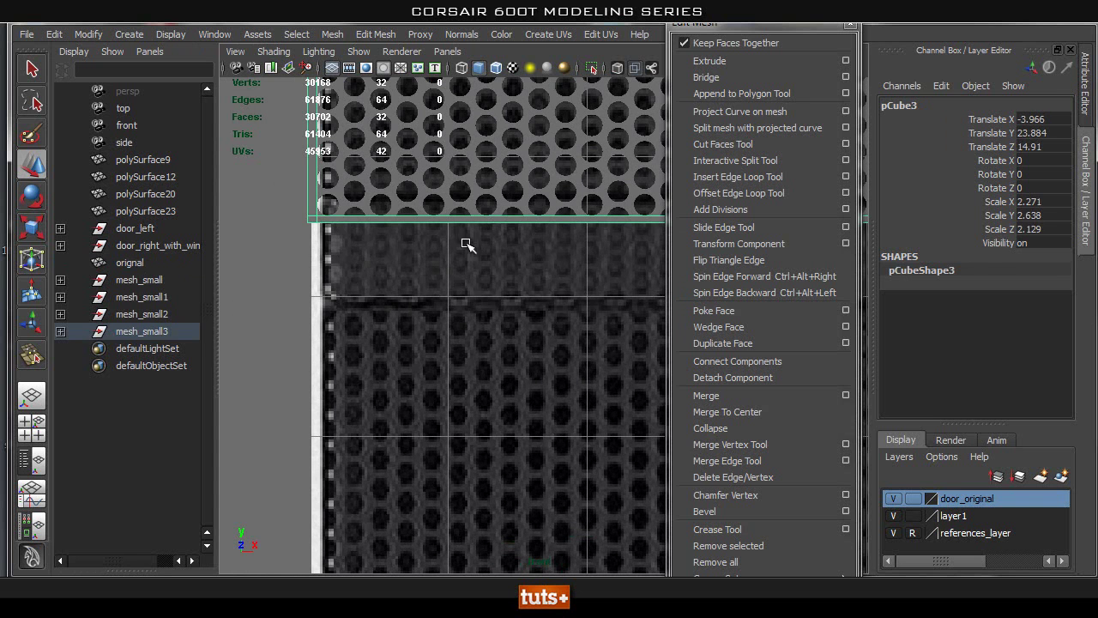
left_click(427, 284)
middle_click_drag(534, 270, 454, 251, "alt")
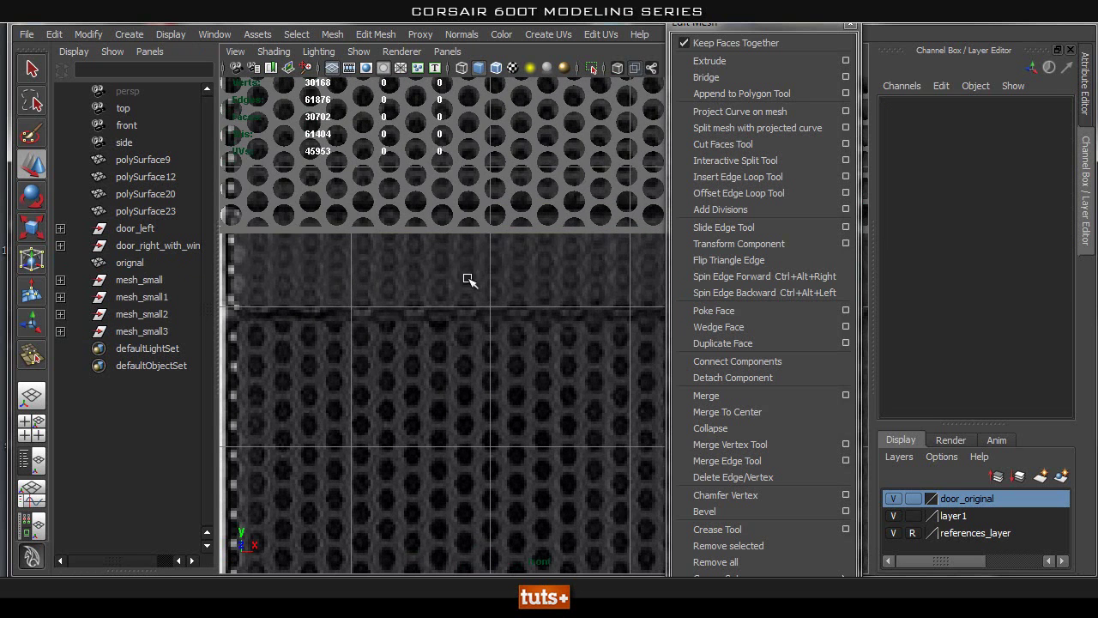
scroll(464, 275, "down", 5)
middle_click_drag(514, 301, 411, 200, "alt")
scroll(481, 309, "down", 4)
middle_click_drag(547, 366, 453, 280, "alt")
right_click_drag(453, 280, 240, 336, "alt")
middle_click_drag(415, 327, 420, 271, "alt")
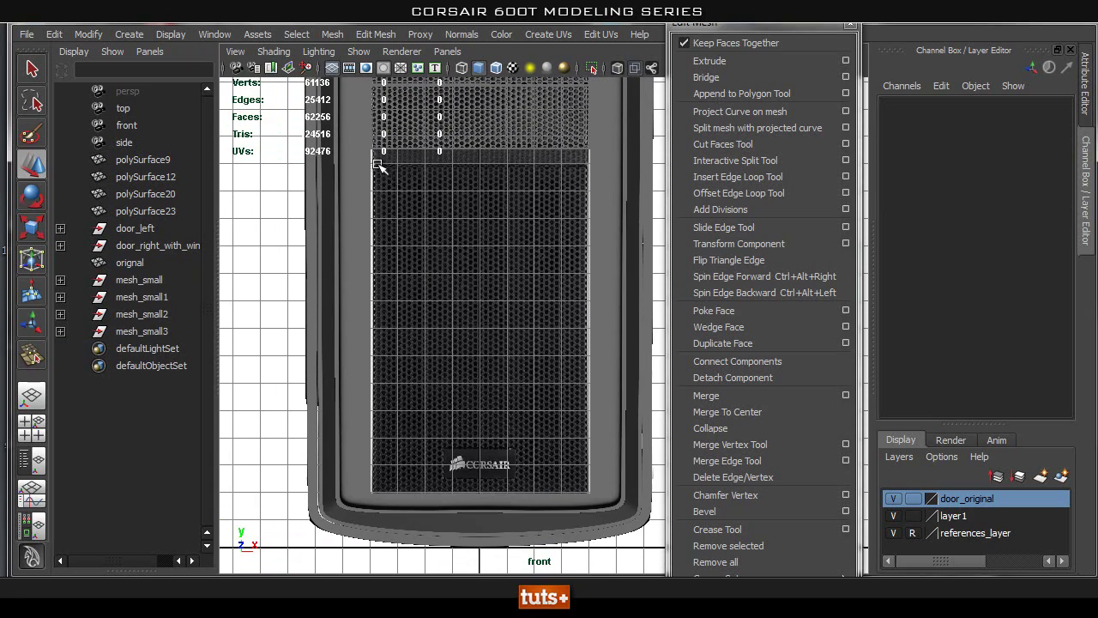
Select the grille surfaces of all four stacked panels in the perspective view.
key("space")
left_click_drag(507, 351, 500, 299)
left_click_drag(460, 331, 515, 302, "alt")
middle_click_drag(515, 302, 476, 293, "alt")
left_click_drag(476, 293, 451, 300, "alt")
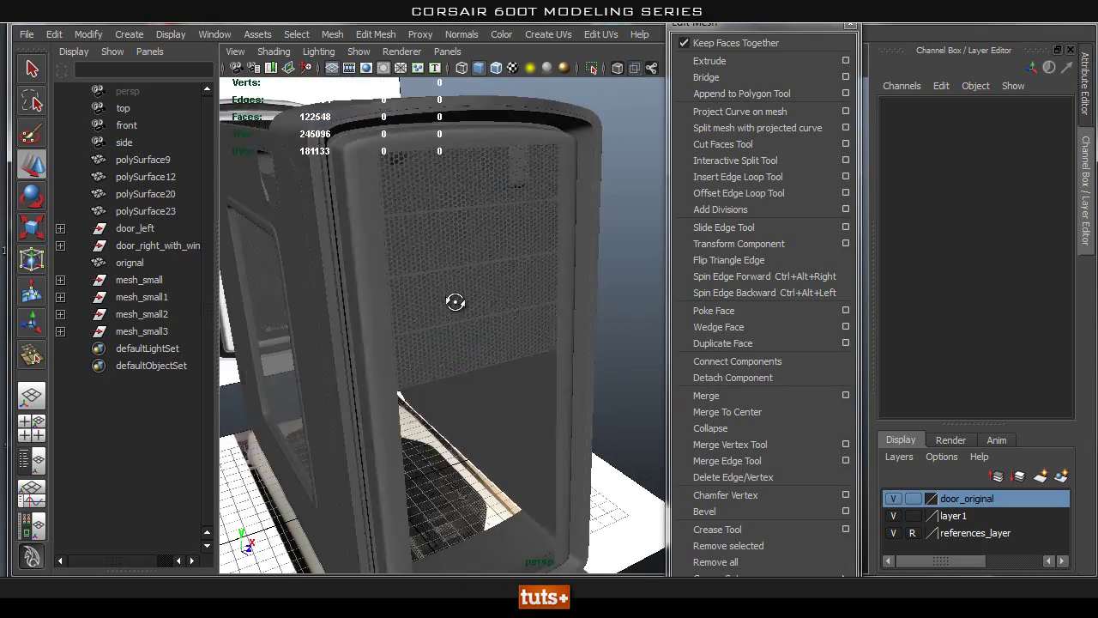
scroll(451, 300, "up", 8)
left_click(529, 290)
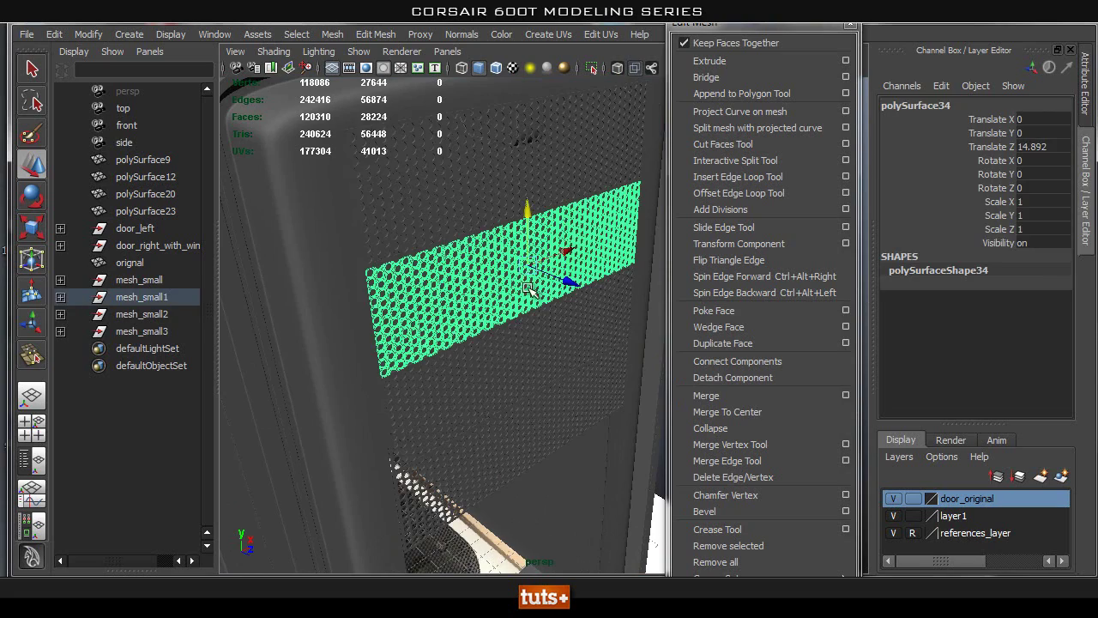
left_click(482, 215, "shift")
left_click(507, 374, "shift")
left_click(534, 468, "shift")
Clear the selection and examine the stacked grille panels inside the case front from several angles.
mouse_move(560, 401)
left_mouse_down("alt")
mouse_move(544, 387)
mouse_move(569, 404)
left_mouse_up("alt")
right_click_drag(569, 404, 380, 314, "alt")
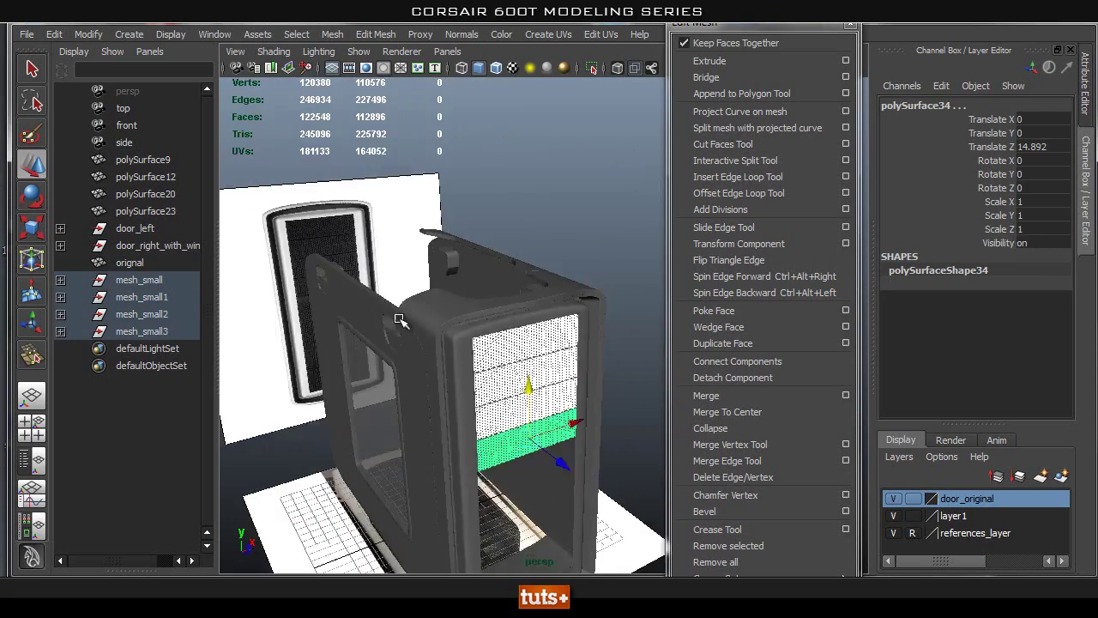
left_click_drag(381, 314, 478, 294, "alt")
left_click(567, 214)
left_click_drag(575, 237, 517, 238, "alt")
right_click_drag(518, 238, 563, 294, "alt")
scroll(518, 363, "down", 6)
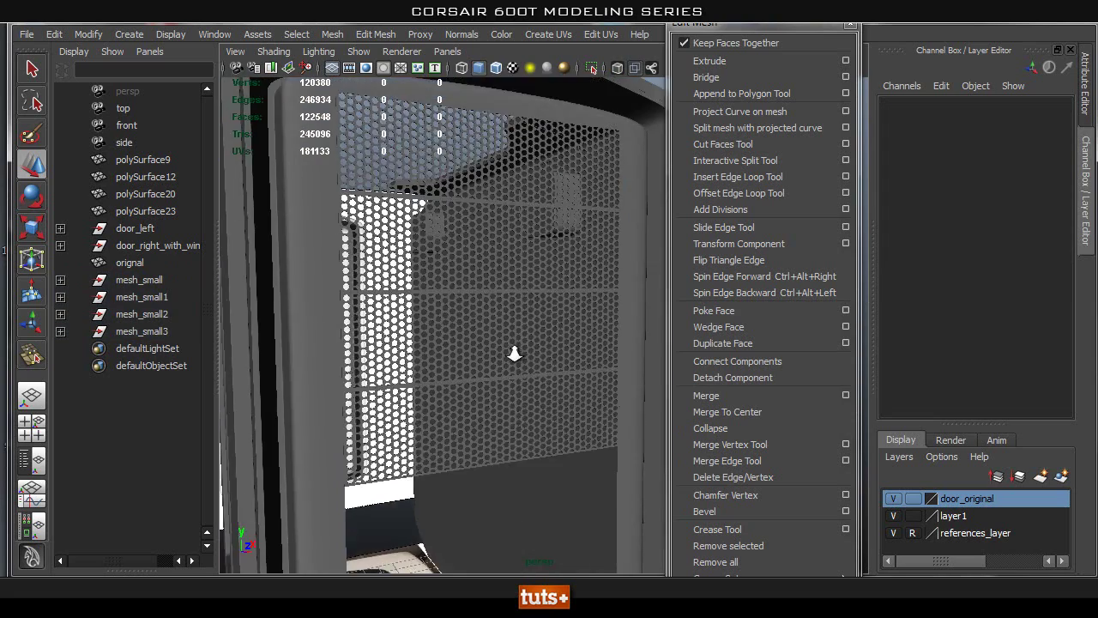
Select individual grille panels in the case front to check them, and clear the selection.
left_click_drag(517, 360, 475, 258, "alt")
scroll(471, 200, "up", 1)
scroll(527, 221, "down", 5)
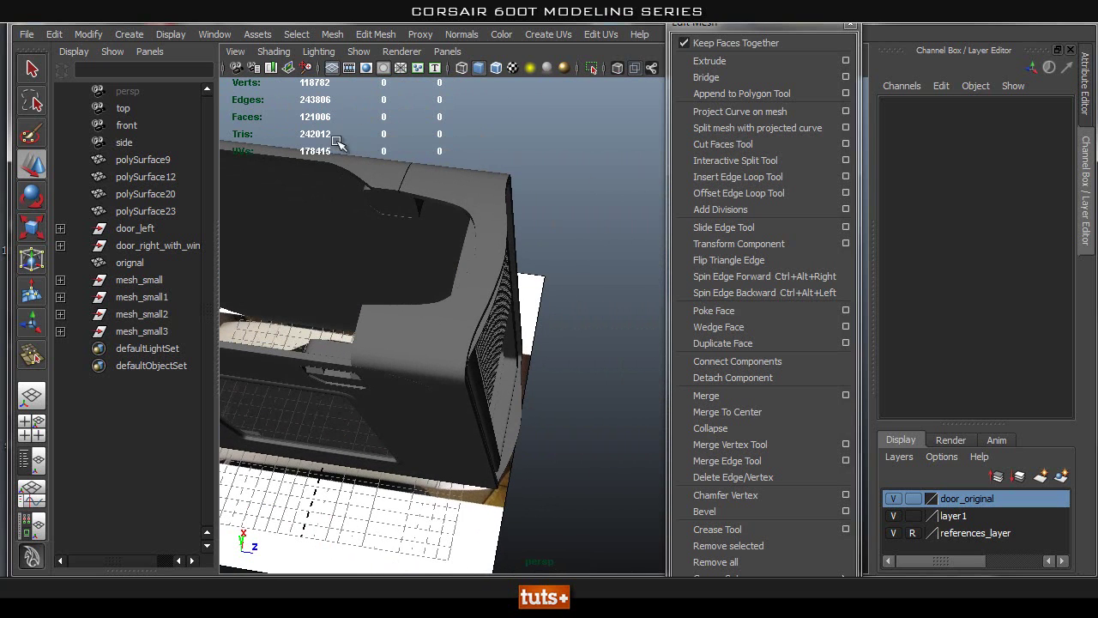
left_click_drag(260, 137, 421, 309, "alt")
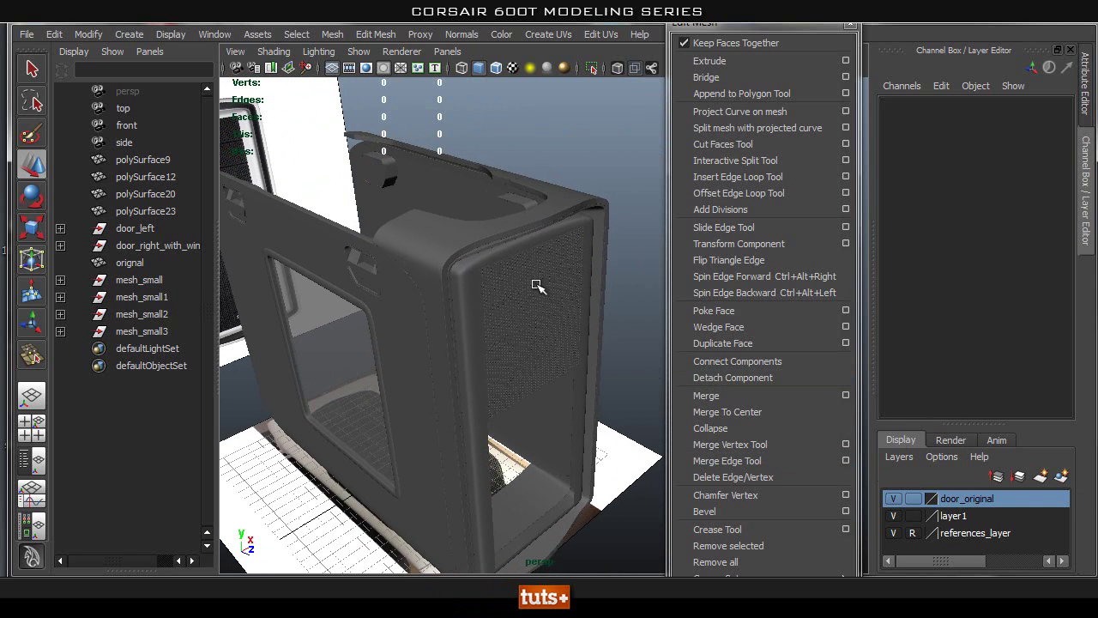
left_click(538, 284)
left_click(533, 309)
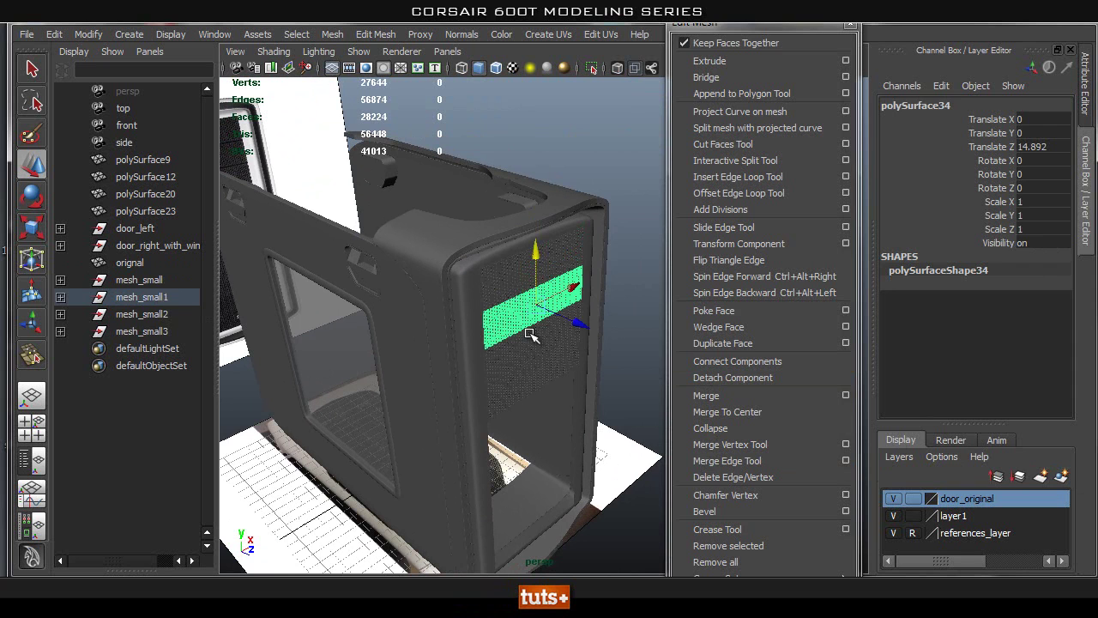
left_click(541, 378)
left_click(639, 316)
Examine the whole case with its stacked front grille and the reference images from several angles.
left_click_drag(507, 323, 447, 295, "alt")
right_click_drag(447, 294, 432, 262, "alt")
middle_click_drag(431, 261, 451, 205, "alt")
left_click_drag(451, 205, 485, 297, "alt")
left_click_drag(429, 219, 505, 343, "alt")
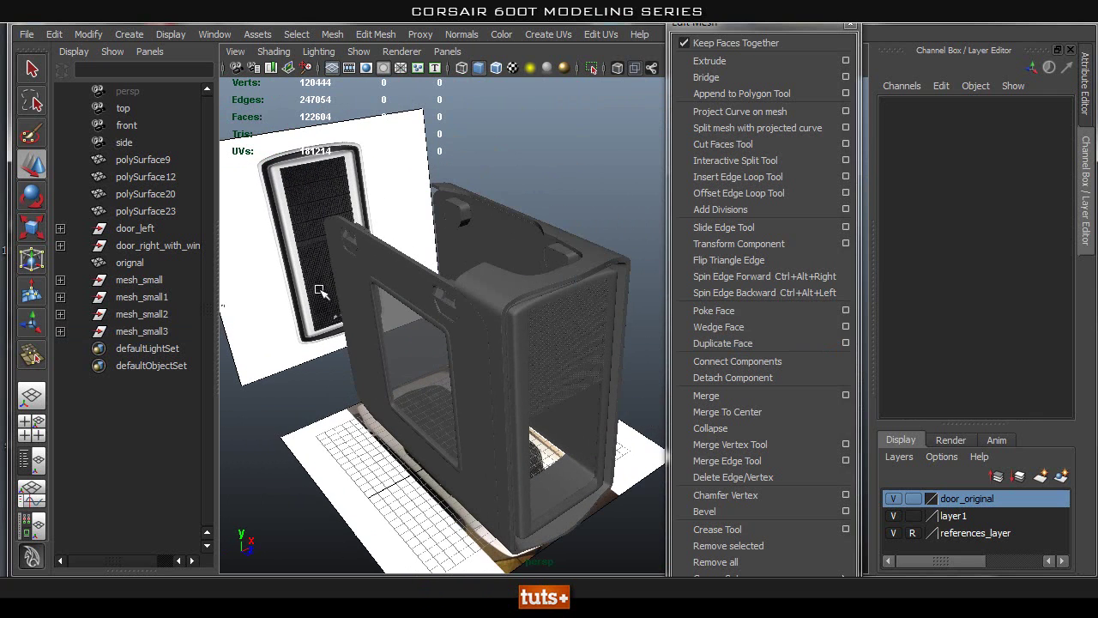
left_click_drag(341, 216, 452, 171, "alt")
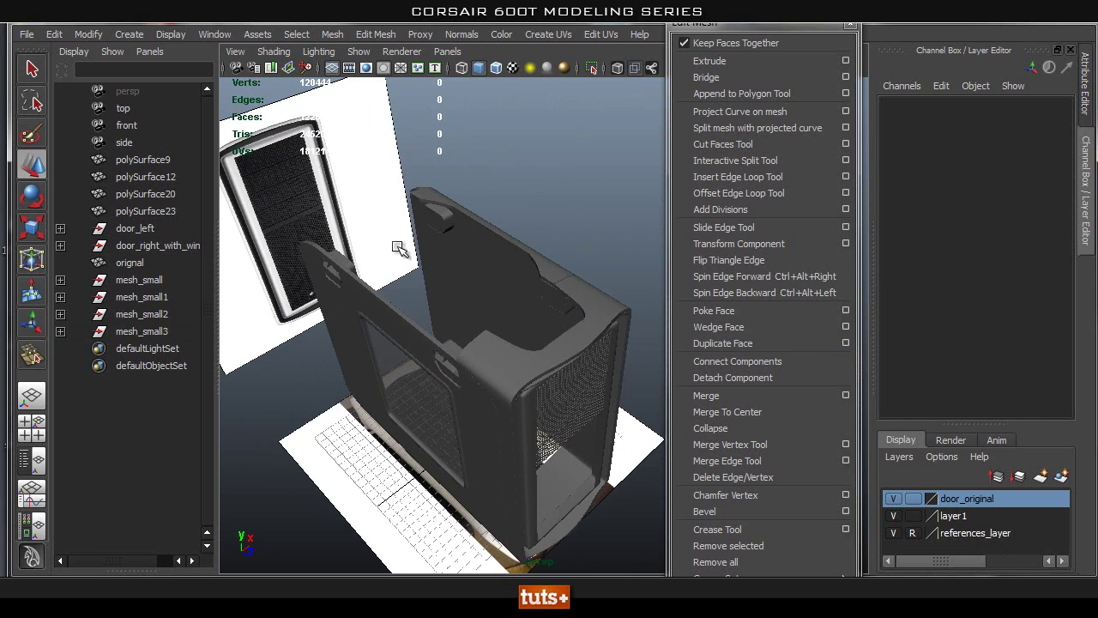
left_click_drag(546, 331, 513, 263, "alt")
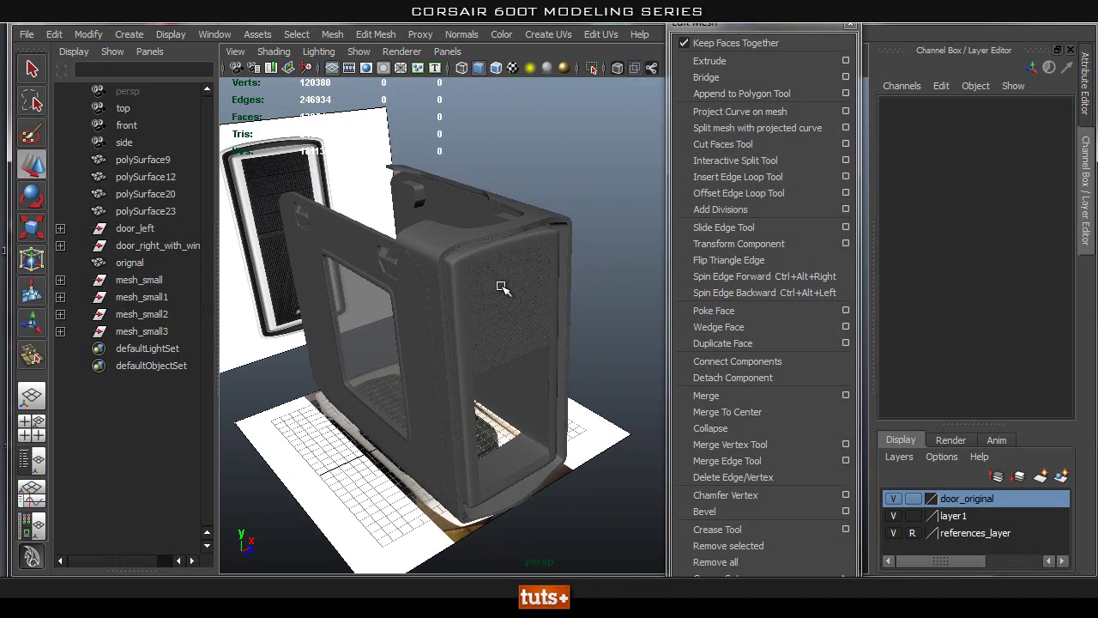
left_click_drag(526, 314, 483, 259, "alt")
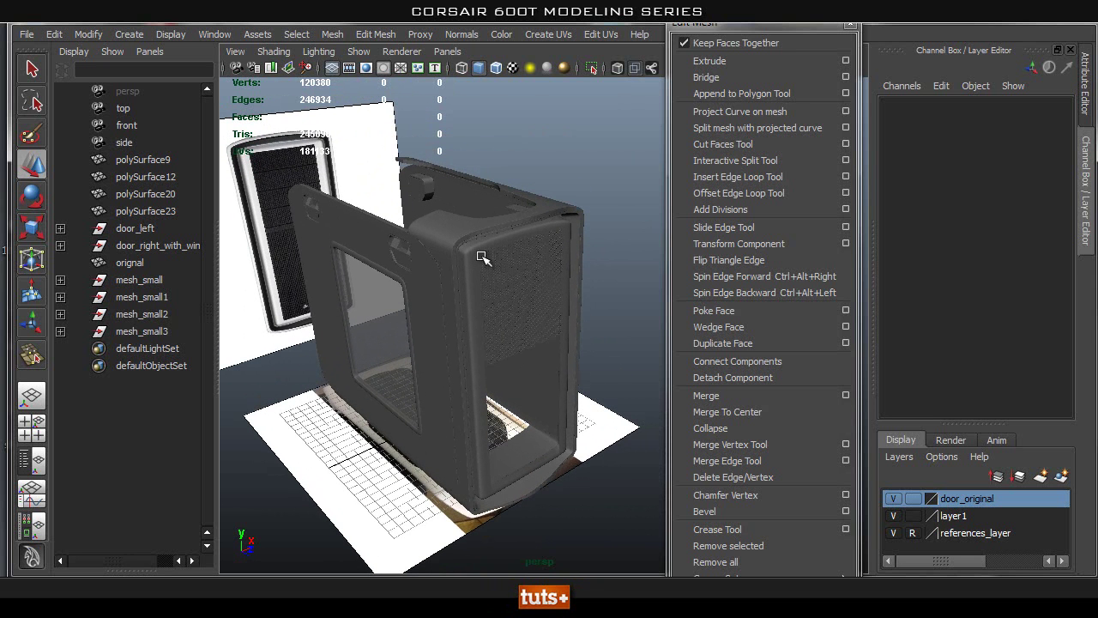